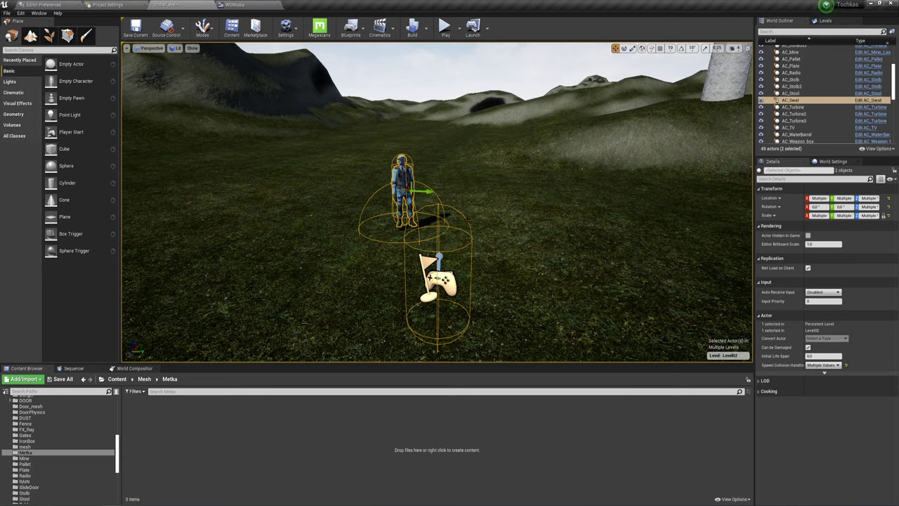
- Create a Blueprint class with Actor as its parent and name it AC_Metka
{"action": "right_click_drag", "start_coordinate": [402, 197], "coordinate": [372, 183]}
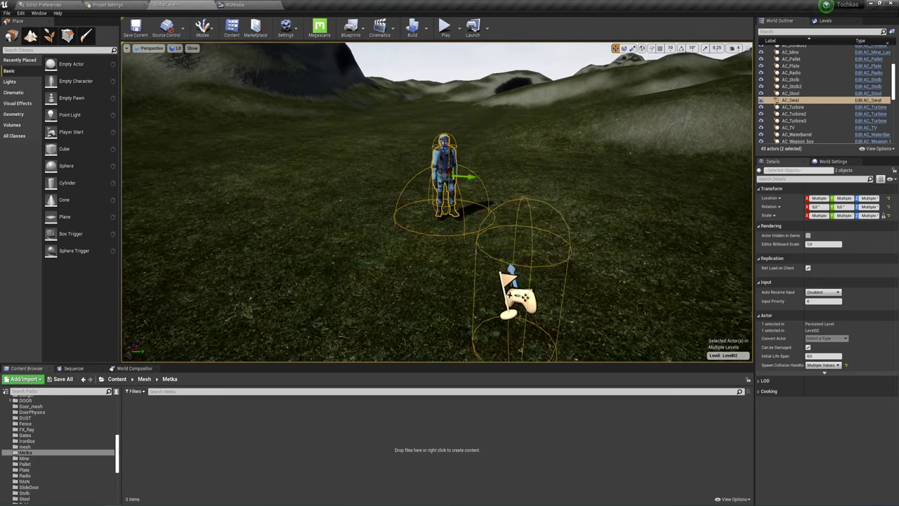
{"action": "right_click_drag", "start_coordinate": [372, 182], "coordinate": [393, 211]}
{"action": "right_click", "coordinate": [188, 411]}
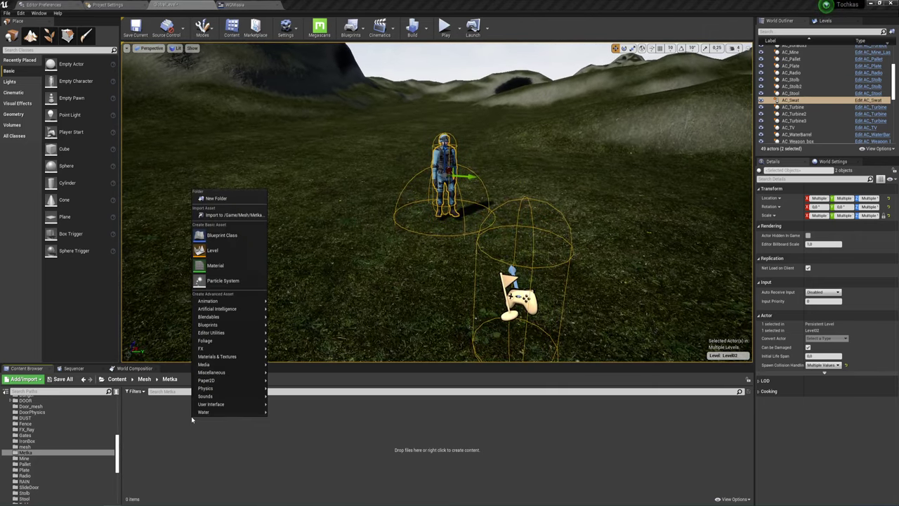
{"action": "left_click", "coordinate": [227, 237]}
{"action": "left_click", "coordinate": [386, 185]}
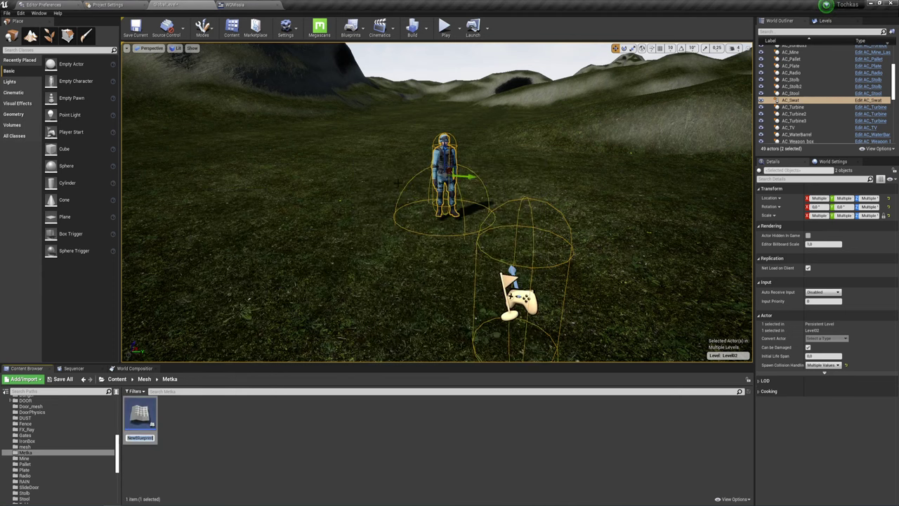
{"action": "type", "text": "AC"}
{"action": "type", "text": "_"}
{"action": "type", "text": "M"}
{"action": "type", "text": "etka"}
{"action": "key", "text": "Return"}
- Create a User Interface Widget Blueprint and name it WG_Metka
{"action": "left_click", "coordinate": [193, 436]}
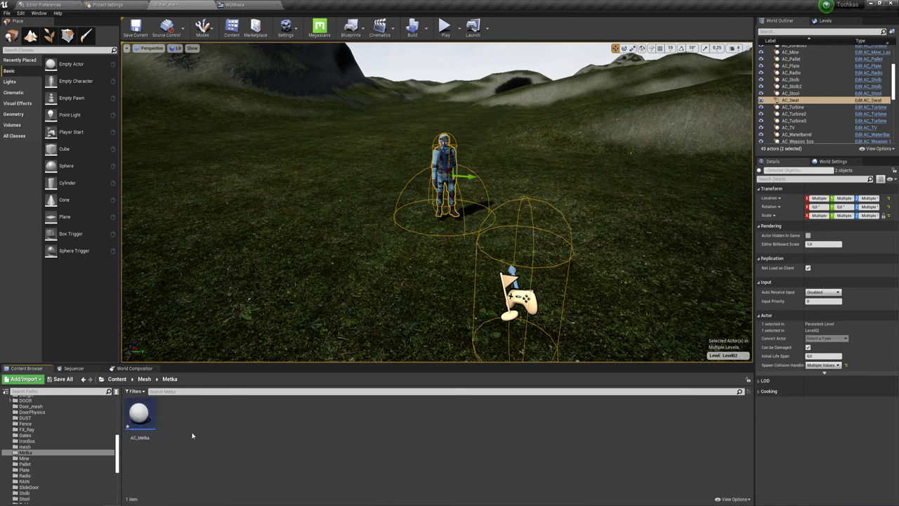
{"action": "right_click", "coordinate": [192, 436]}
{"action": "mouse_move", "coordinate": [225, 420]}
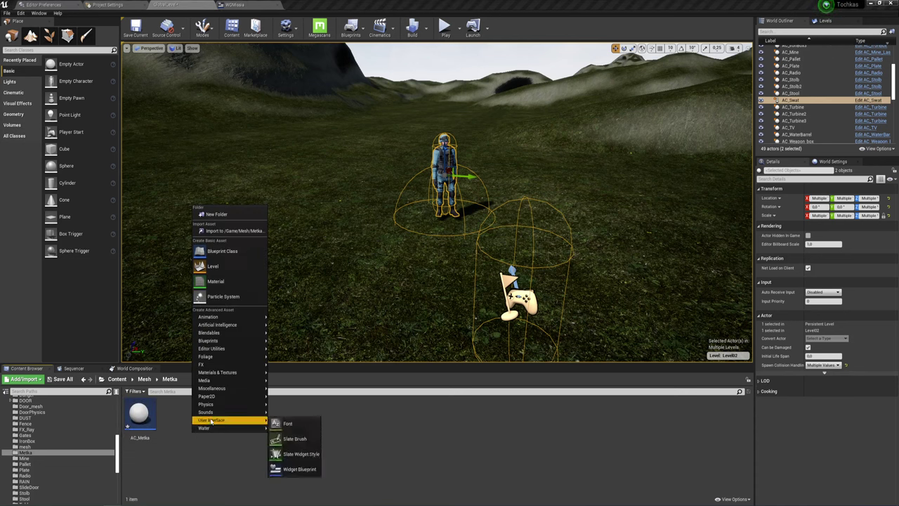
{"action": "left_click", "coordinate": [291, 469]}
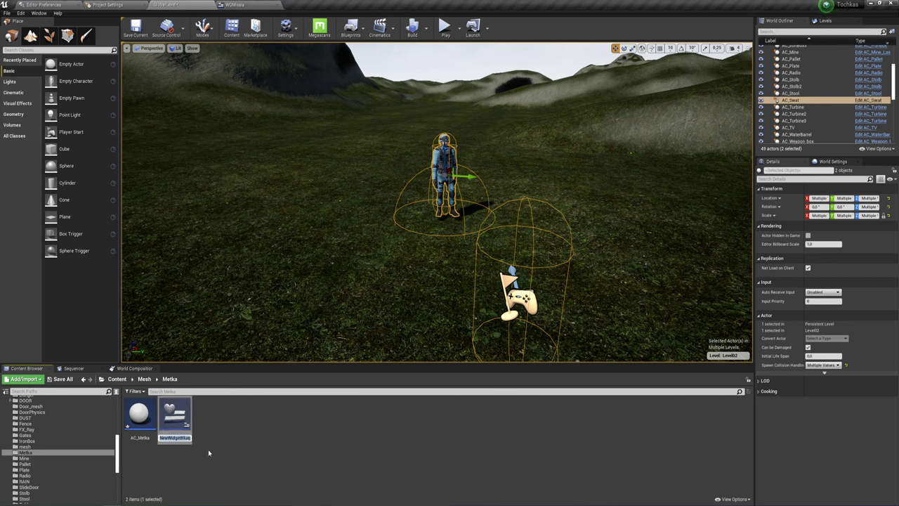
{"action": "type", "text": "WE"}
{"action": "key", "text": "BackSpace"}
{"action": "type", "text": "_"}
{"action": "type", "text": "Metka"}
{"action": "key", "text": "Return"}
{"action": "left_click", "coordinate": [235, 444]}
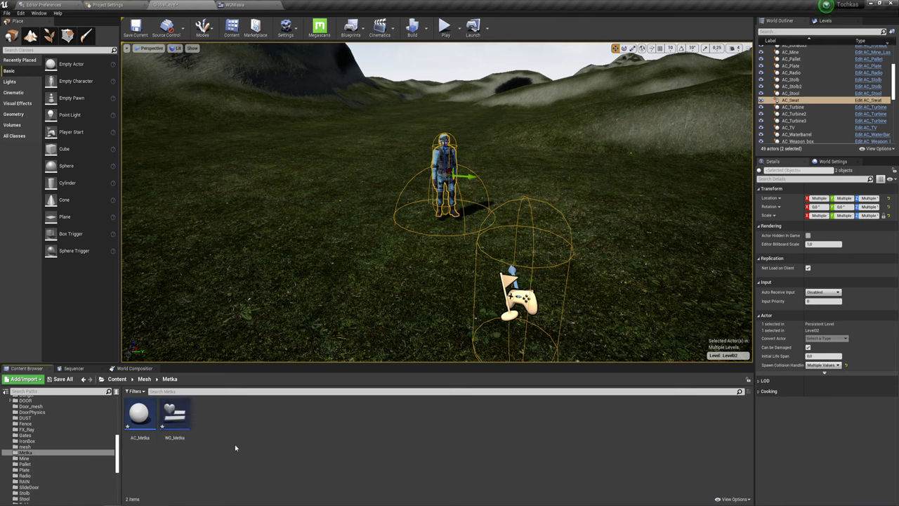
- Import picMetka.png and picMetka2.png from disk into /Game/Mesh/Metka
{"action": "right_click", "coordinate": [234, 444]}
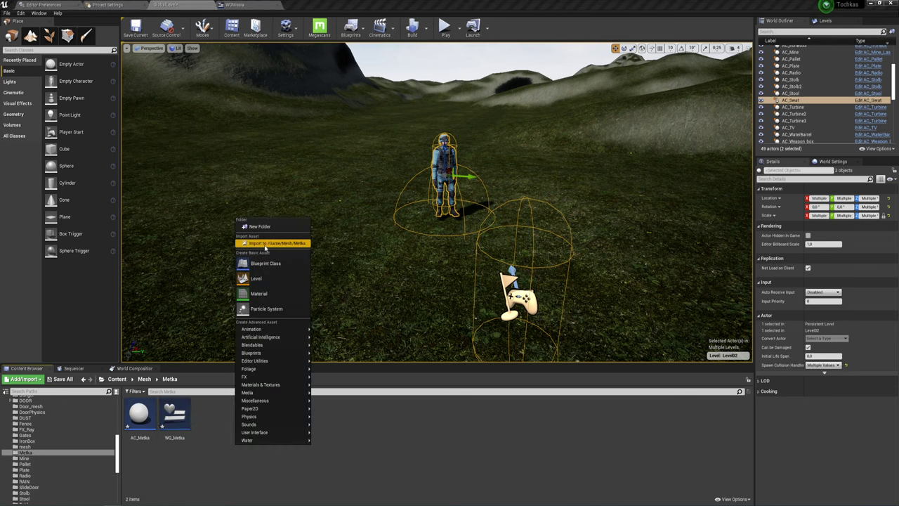
{"action": "left_click", "coordinate": [266, 243]}
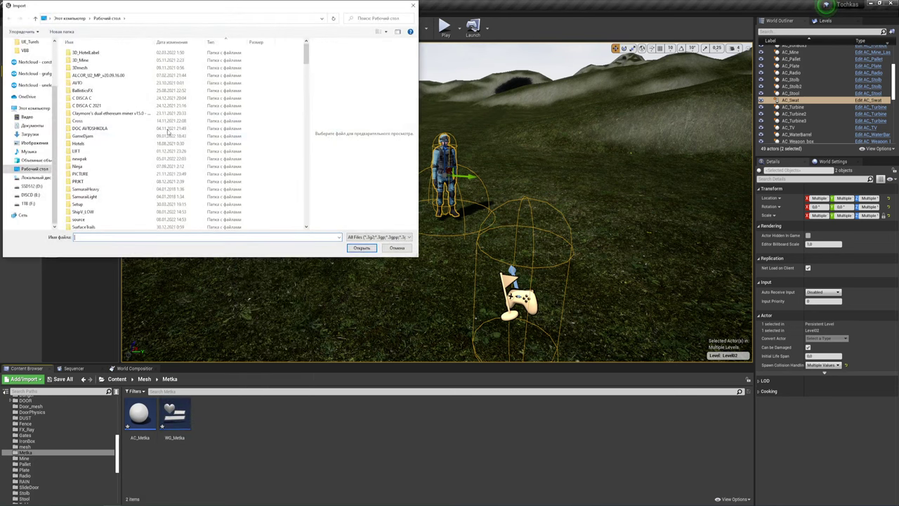
{"action": "scroll", "coordinate": [151, 136], "scroll_direction": "down", "scroll_amount": 8}
{"action": "scroll", "coordinate": [148, 137], "scroll_direction": "down", "scroll_amount": 8}
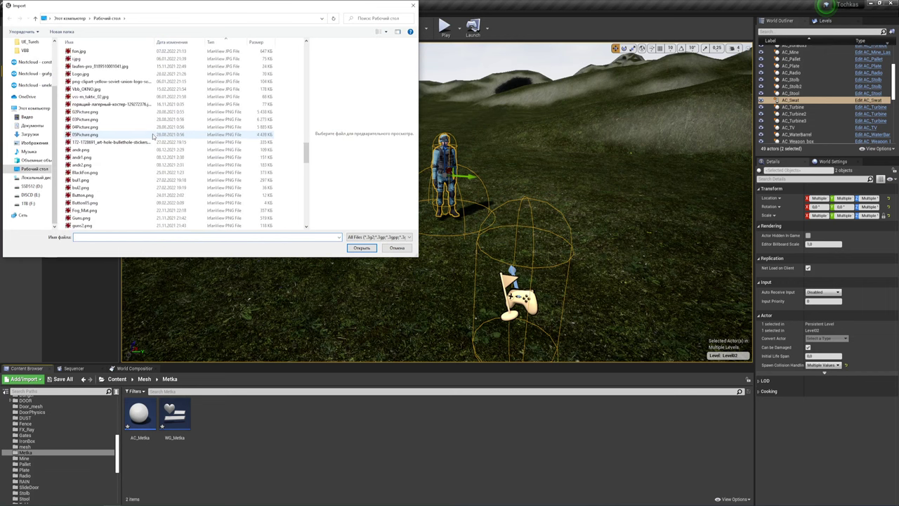
{"action": "scroll", "coordinate": [144, 138], "scroll_direction": "down", "scroll_amount": 8}
{"action": "scroll", "coordinate": [142, 138], "scroll_direction": "down", "scroll_amount": 8}
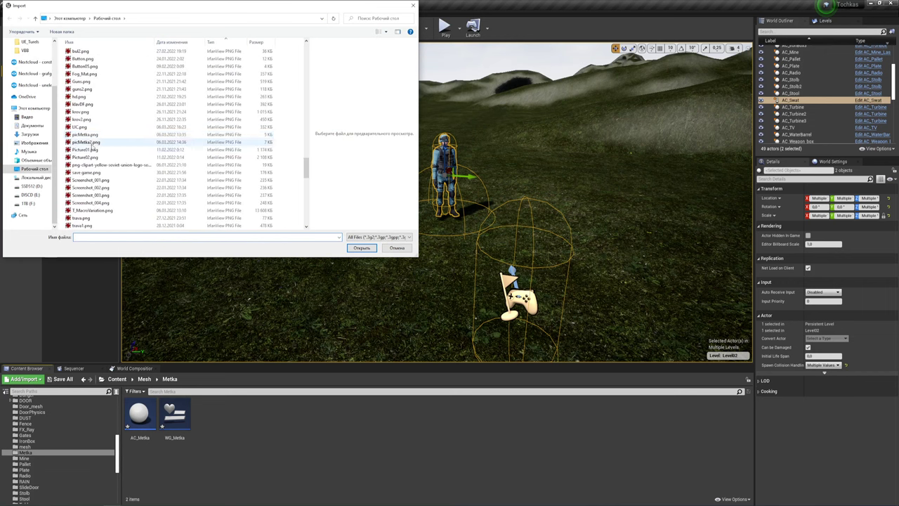
{"action": "scroll", "coordinate": [112, 134], "scroll_direction": "down", "scroll_amount": 5}
{"action": "scroll", "coordinate": [91, 131], "scroll_direction": "down", "scroll_amount": 4}
{"action": "scroll", "coordinate": [90, 132], "scroll_direction": "up", "scroll_amount": 7}
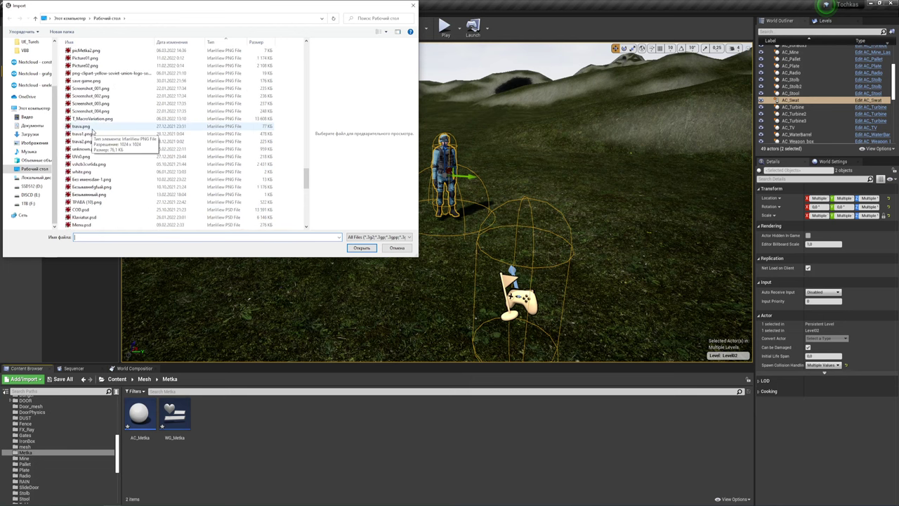
{"action": "left_click", "coordinate": [84, 111]}
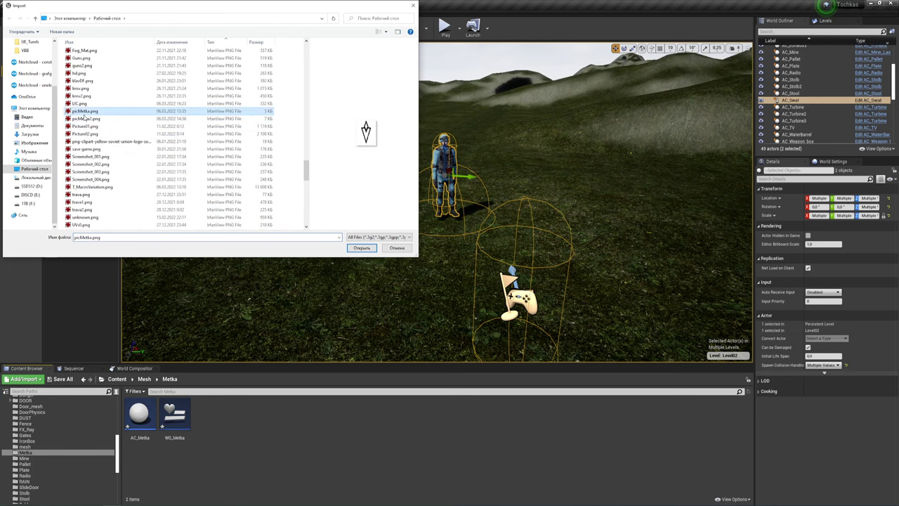
{"action": "left_click", "coordinate": [86, 118], "text": "ctrl"}
{"action": "left_click", "coordinate": [358, 248]}
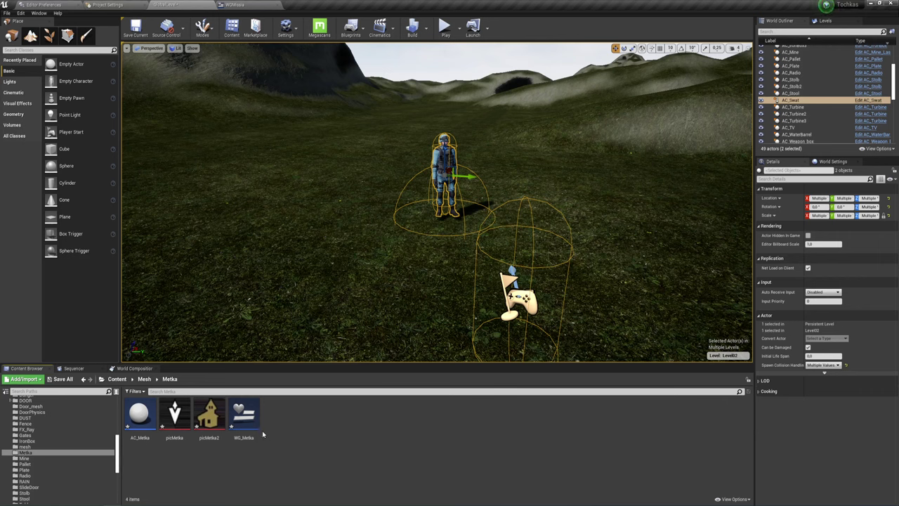
- Open WG_Metka and place an Image on the canvas, resized to a small square
{"action": "left_click", "coordinate": [248, 414]}
{"action": "double_click", "coordinate": [246, 413]}
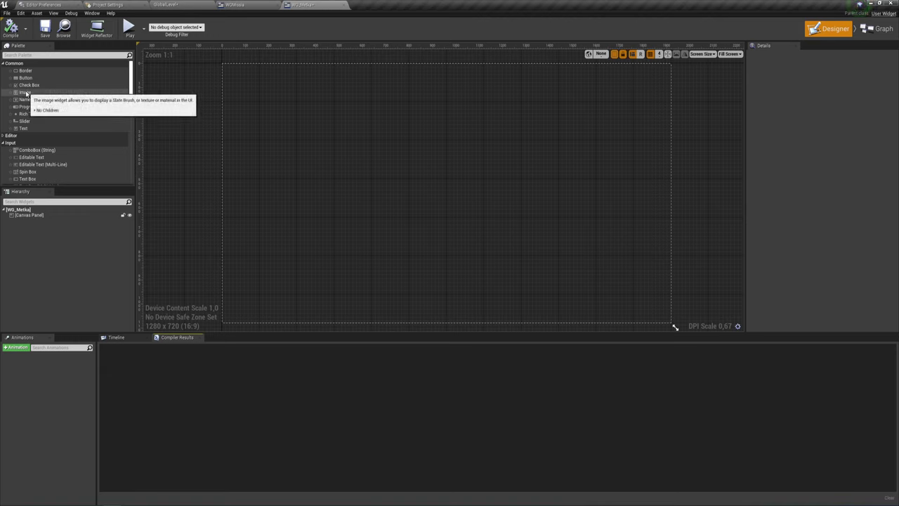
{"action": "left_click_drag", "start_coordinate": [28, 91], "coordinate": [431, 169]}
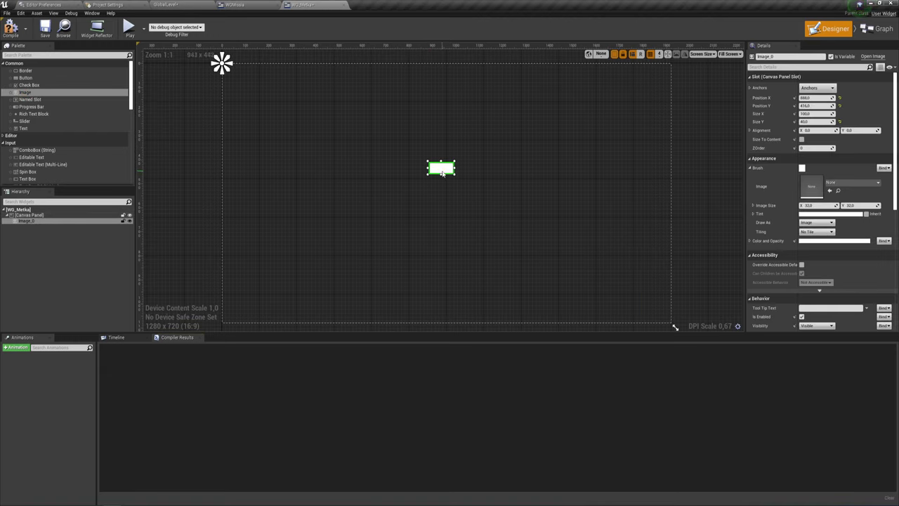
{"action": "left_click", "coordinate": [456, 176]}
{"action": "left_click", "coordinate": [453, 176]}
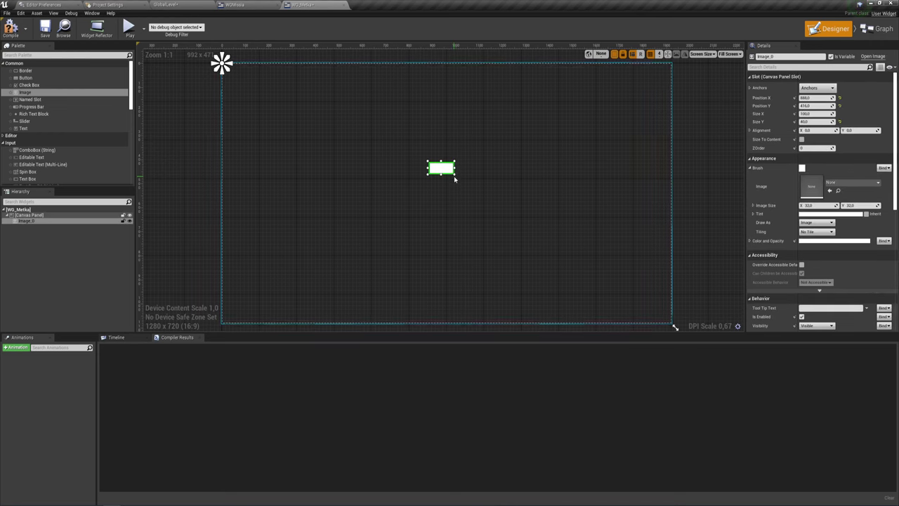
{"action": "left_click", "coordinate": [453, 174]}
{"action": "left_click", "coordinate": [454, 174]}
{"action": "left_click_drag", "start_coordinate": [453, 174], "coordinate": [446, 182]}
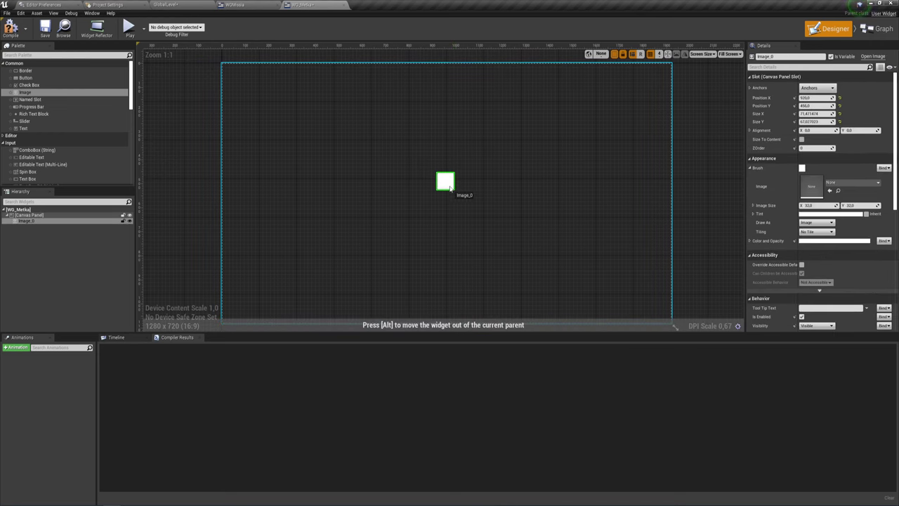
- Anchor the image to the canvas centre and move it near the middle
{"action": "left_click", "coordinate": [830, 90]}
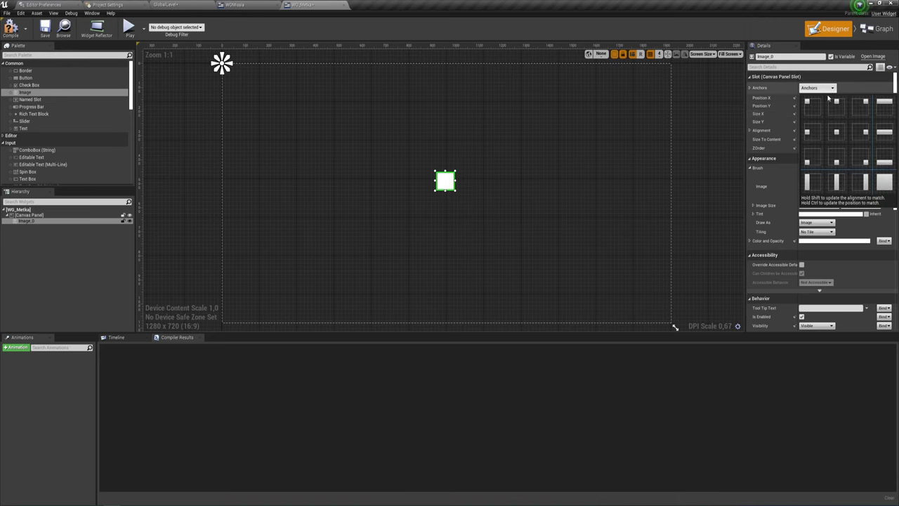
{"action": "left_click", "coordinate": [837, 132]}
{"action": "scroll", "coordinate": [473, 213], "scroll_direction": "up", "scroll_amount": 4}
{"action": "scroll", "coordinate": [463, 210], "scroll_direction": "up", "scroll_amount": 2}
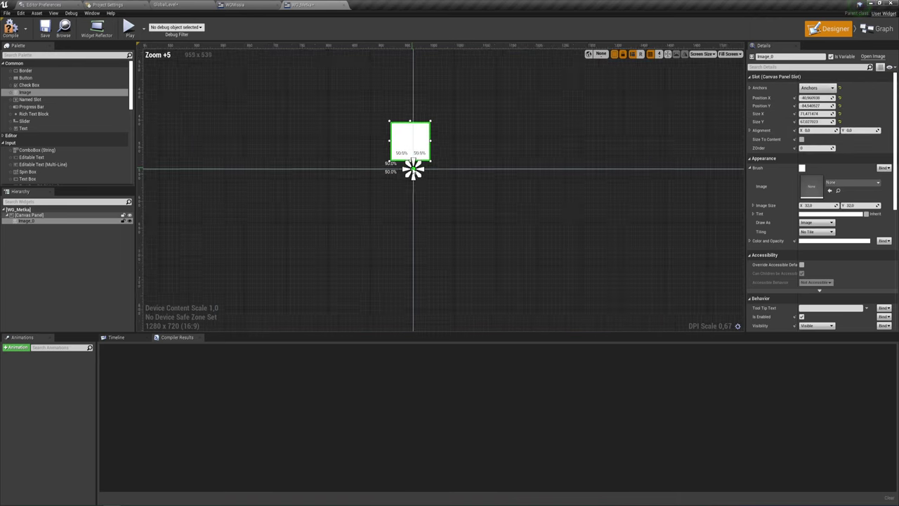
{"action": "left_click_drag", "start_coordinate": [417, 140], "coordinate": [418, 171]}
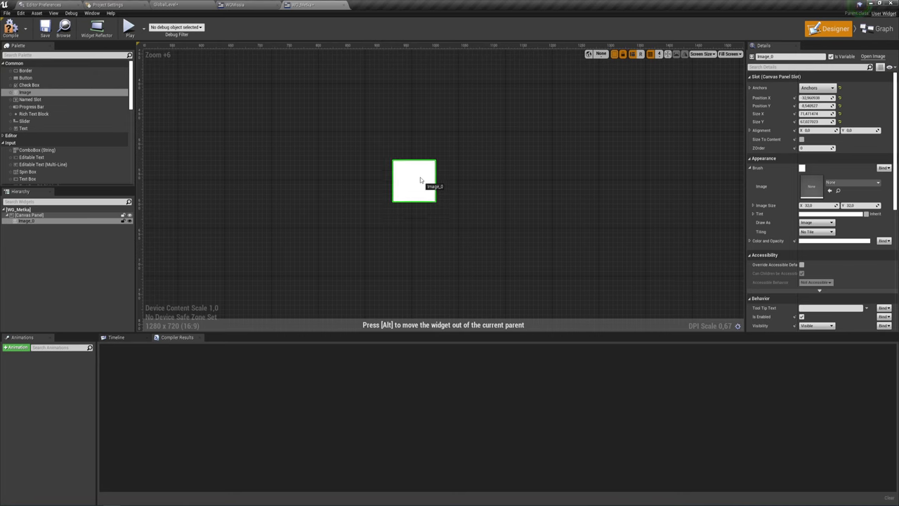
{"action": "left_click", "coordinate": [465, 182]}
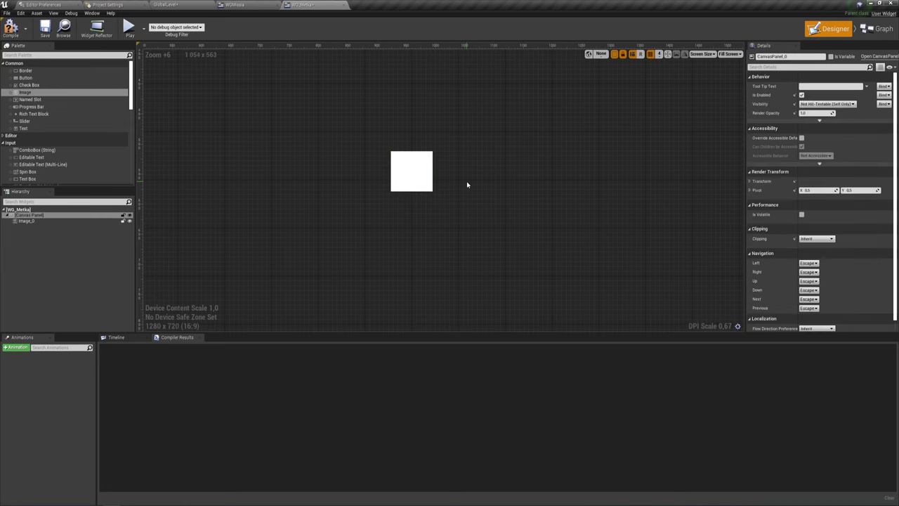
{"action": "scroll", "coordinate": [463, 179], "scroll_direction": "down", "scroll_amount": 2}
{"action": "left_click", "coordinate": [426, 175]}
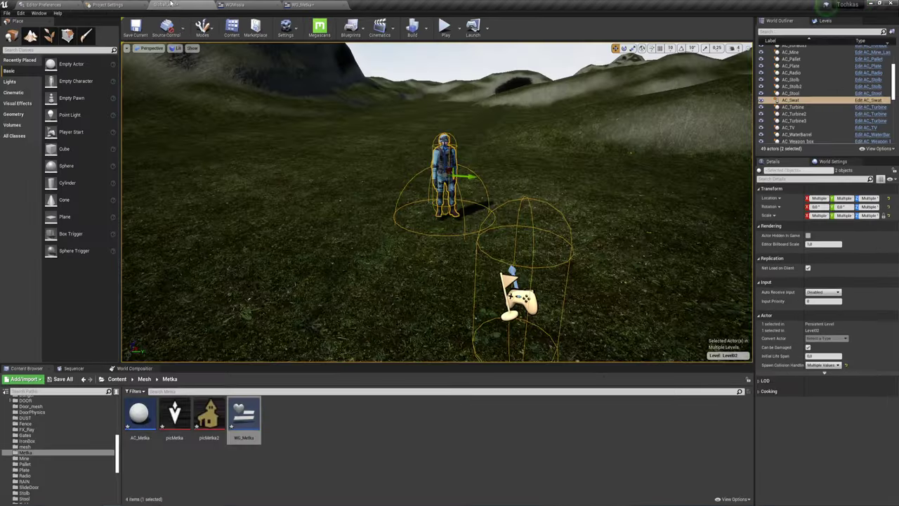
- Assign the picMetka texture to the image's Brush to show the arrow
{"action": "left_click", "coordinate": [165, 4]}
{"action": "left_click", "coordinate": [175, 413]}
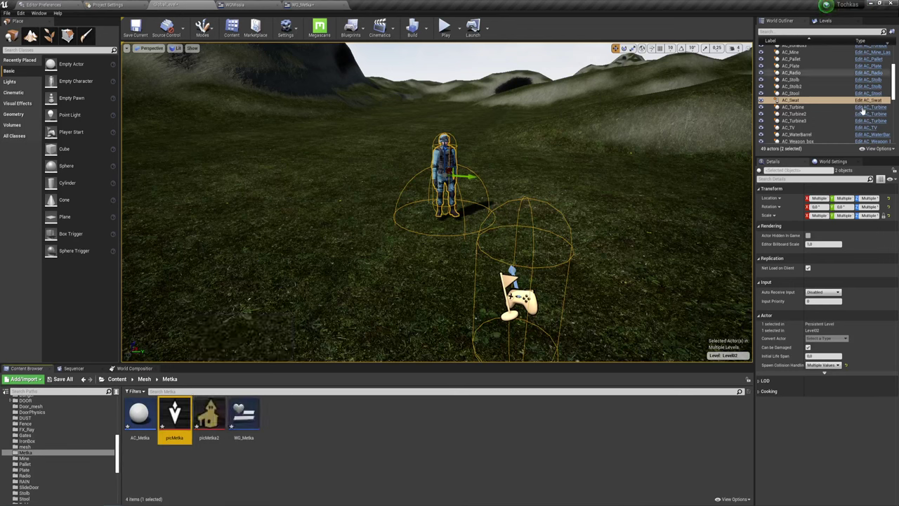
{"action": "left_click", "coordinate": [323, 5]}
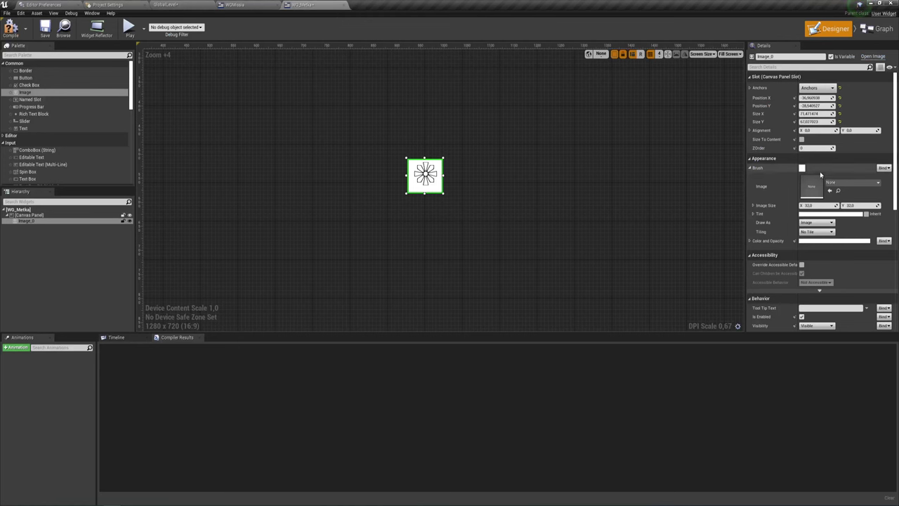
{"action": "left_click", "coordinate": [830, 190]}
{"action": "left_click", "coordinate": [484, 157]}
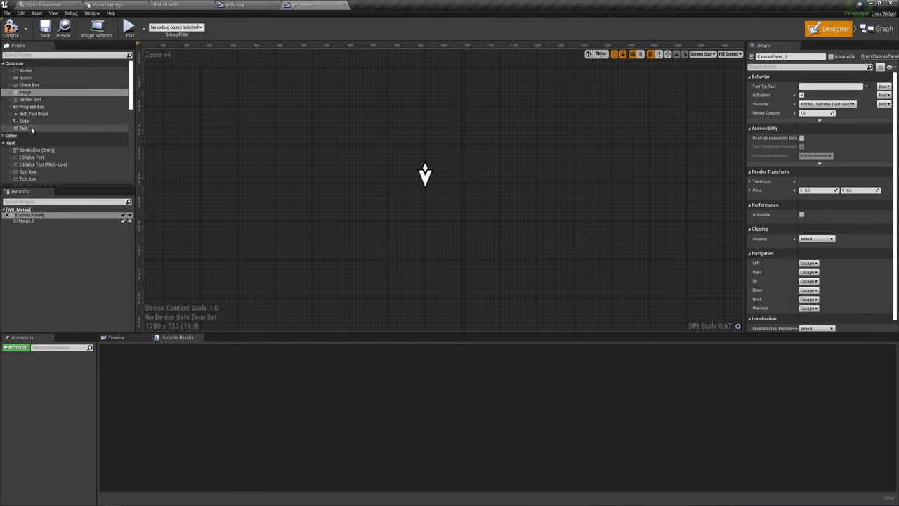
- Add a Text widget reading 0 above the arrow image, centre-justified
{"action": "mouse_move", "coordinate": [23, 128]}
{"action": "left_mouse_down"}
{"action": "mouse_move", "coordinate": [504, 149]}
{"action": "mouse_move", "coordinate": [395, 124]}
{"action": "mouse_move", "coordinate": [395, 145]}
{"action": "left_mouse_up"}
{"action": "left_click_drag", "start_coordinate": [449, 155], "coordinate": [444, 153]}
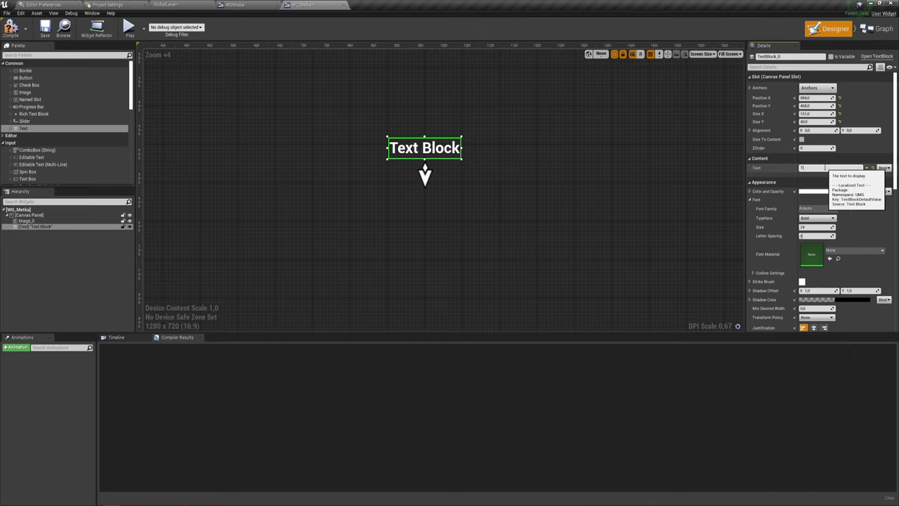
{"action": "key", "text": "Return"}
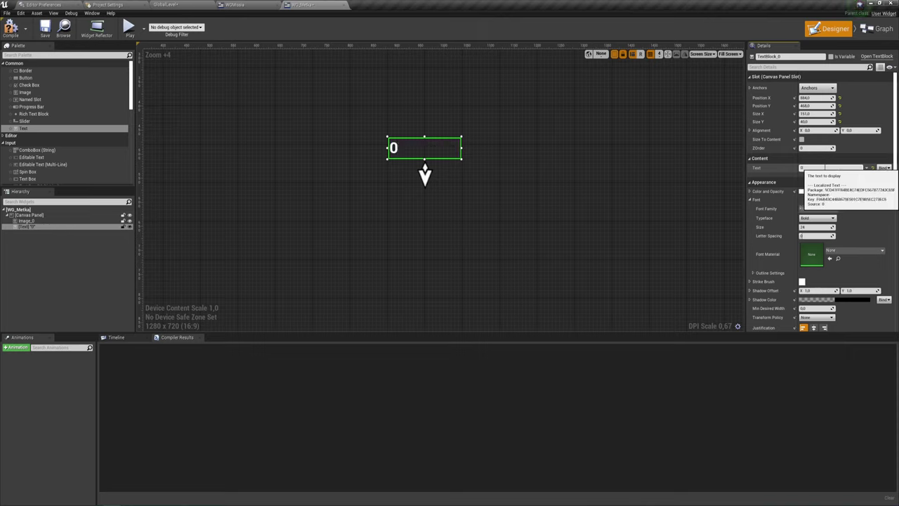
{"action": "left_click", "coordinate": [812, 326]}
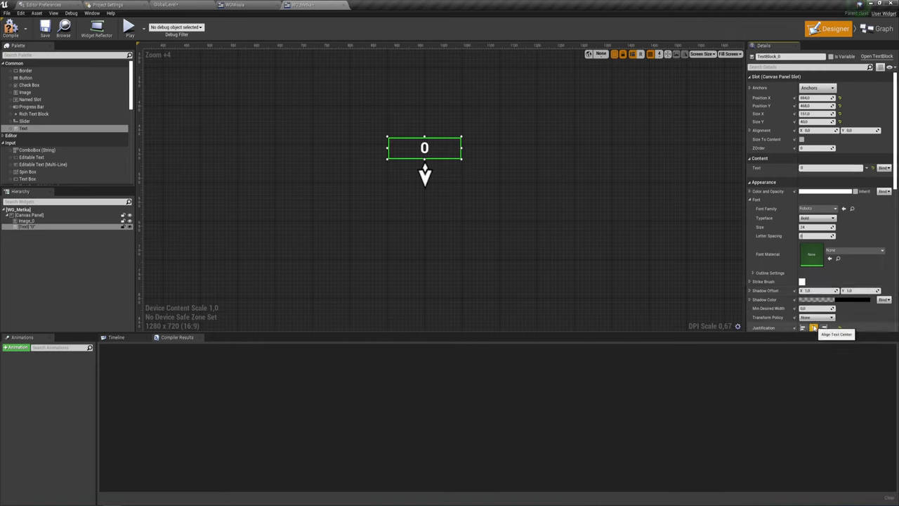
{"action": "scroll", "coordinate": [811, 253], "scroll_direction": "down", "scroll_amount": 1}
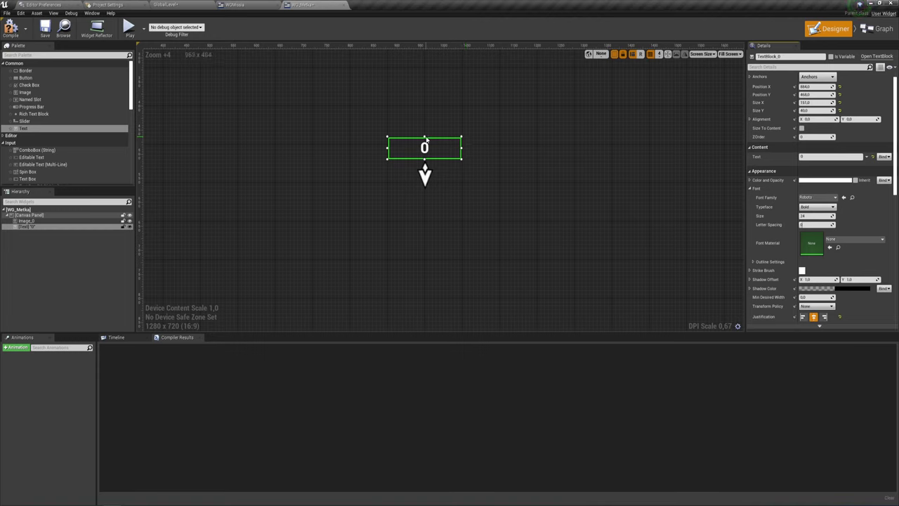
- Set the 0 label's font size to 20, trim its box, and add another Text widget above it
{"action": "left_click", "coordinate": [815, 216]}
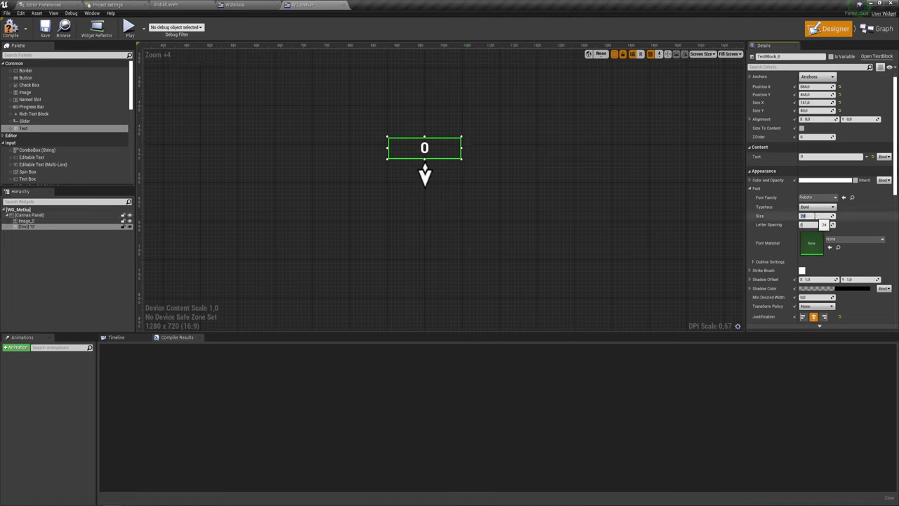
{"action": "key", "text": "Return"}
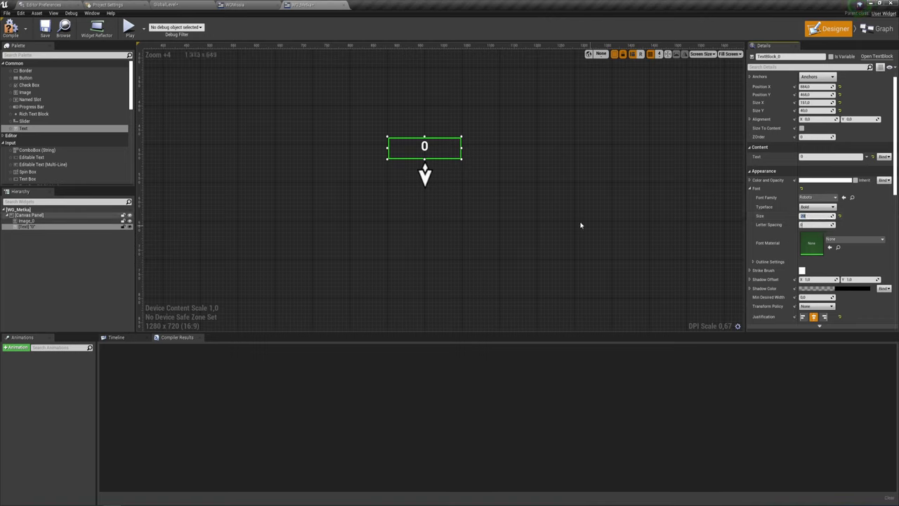
{"action": "left_click_drag", "start_coordinate": [424, 138], "coordinate": [425, 143]}
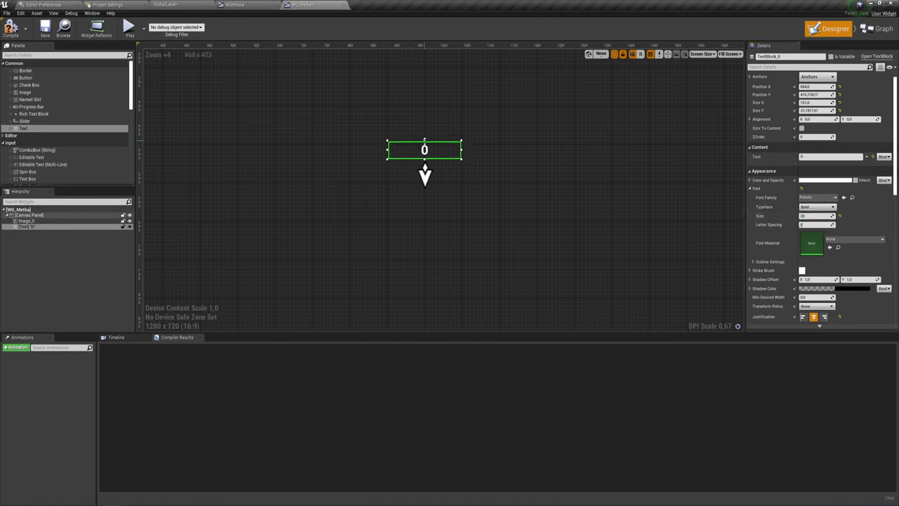
{"action": "left_click_drag", "start_coordinate": [25, 129], "coordinate": [441, 133]}
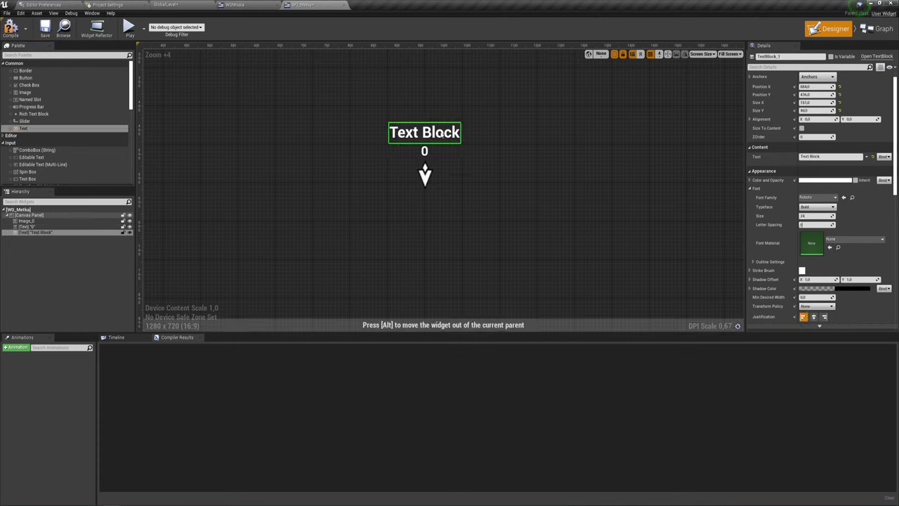
- Make the new text read 'Name', centre-justified, with font size 22
{"action": "left_click", "coordinate": [829, 156]}
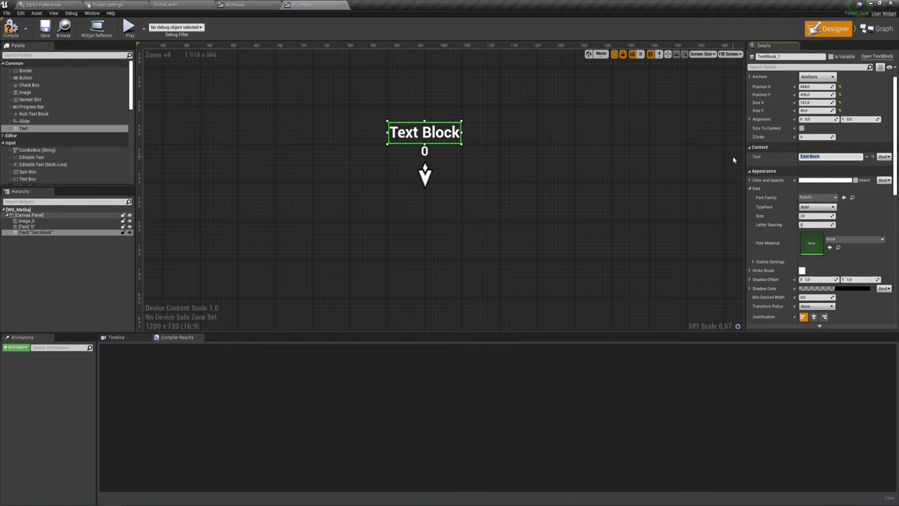
{"action": "type", "text": "Name"}
{"action": "key", "text": "Return"}
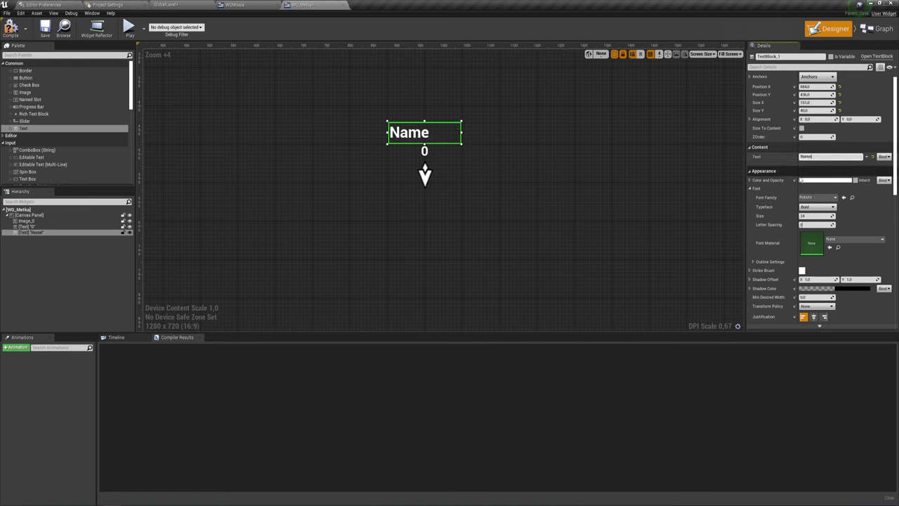
{"action": "left_click", "coordinate": [814, 316]}
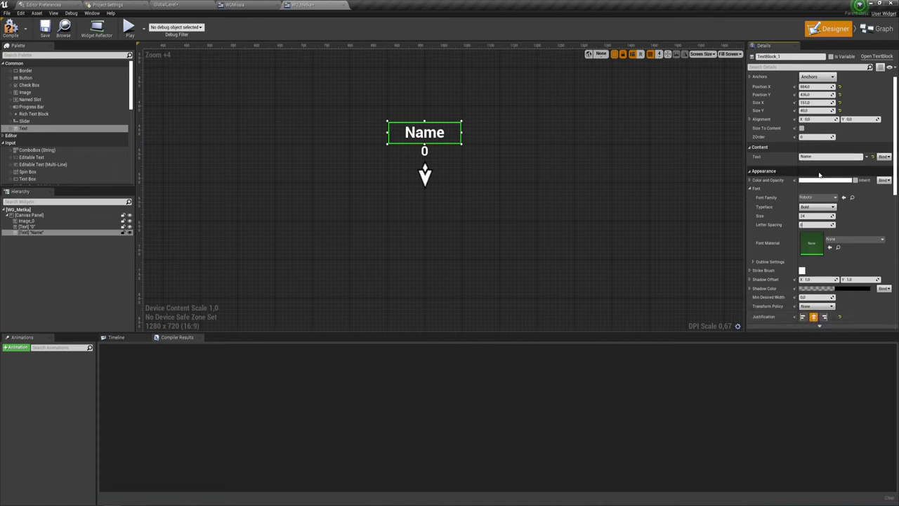
{"action": "left_click", "coordinate": [817, 216]}
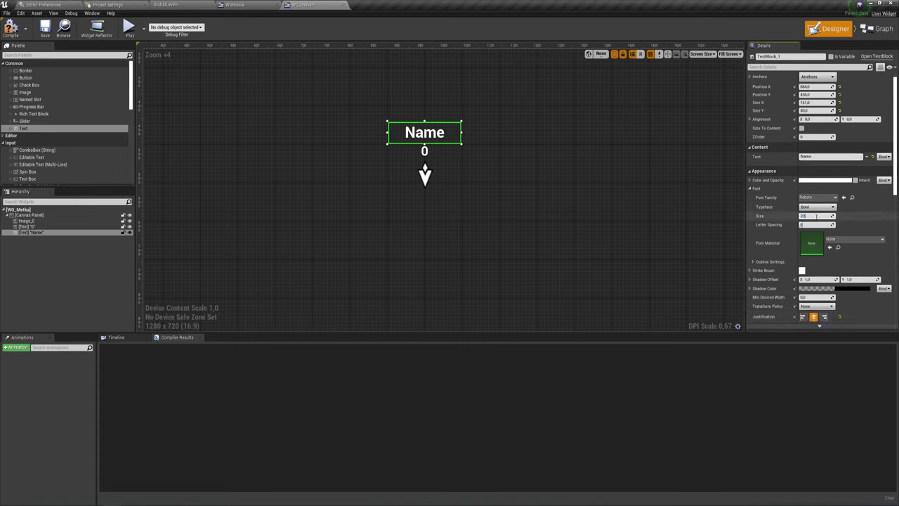
{"action": "type", "text": "22"}
{"action": "key", "text": "Return"}
- Raise the shadow colour opacity on both the Name and 0 labels
{"action": "left_click", "coordinate": [850, 289]}
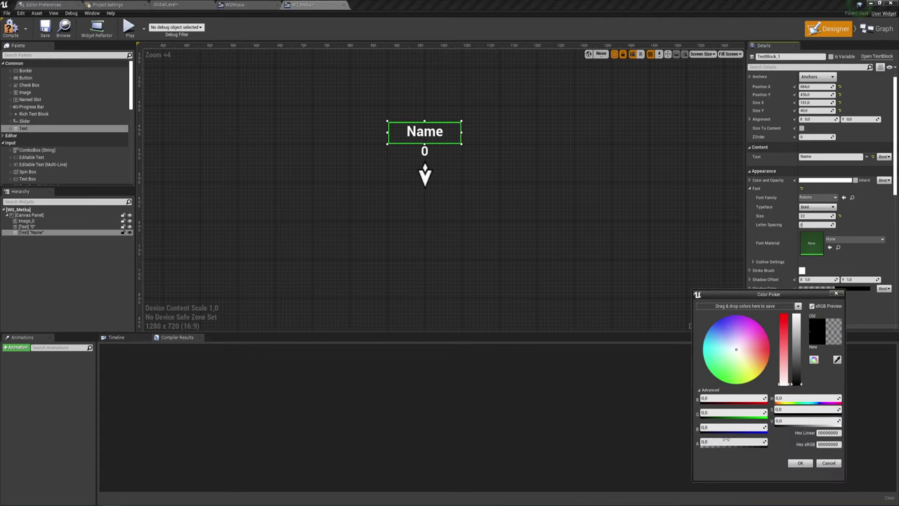
{"action": "left_click_drag", "start_coordinate": [728, 441], "coordinate": [756, 441]}
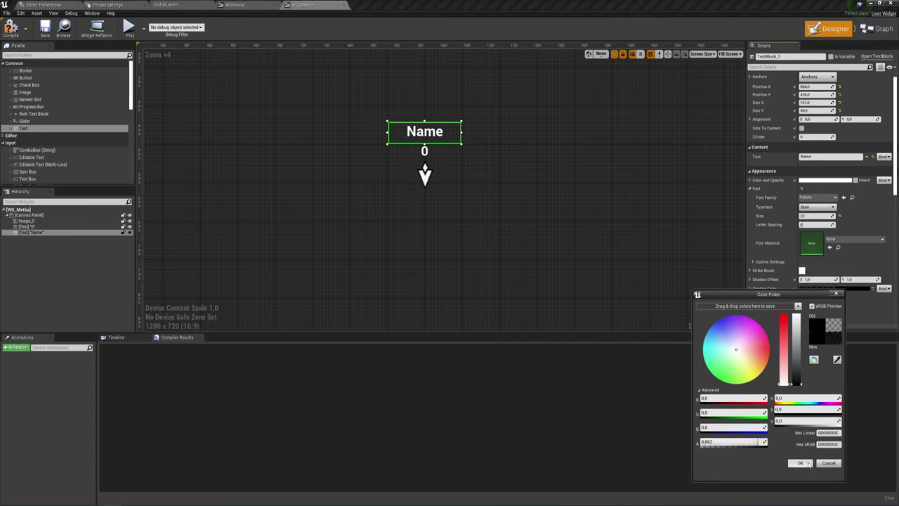
{"action": "left_click", "coordinate": [800, 463]}
{"action": "left_click", "coordinate": [431, 151]}
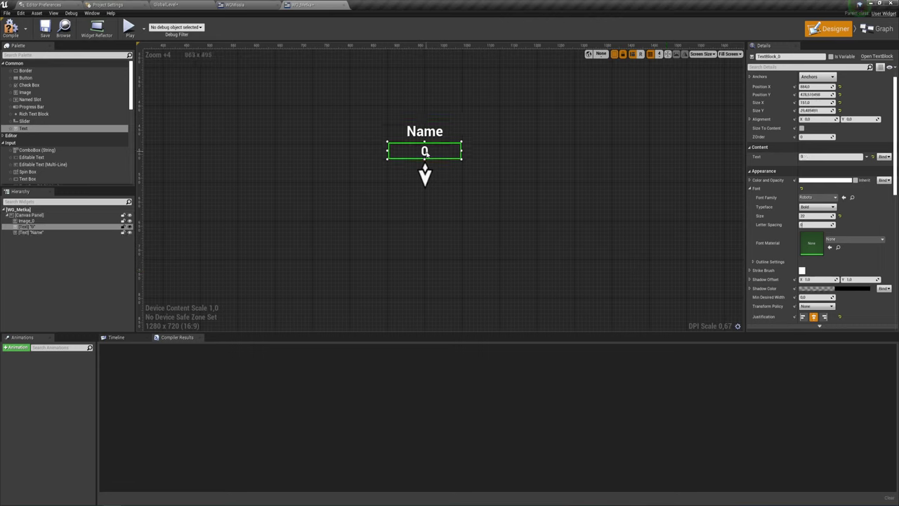
{"action": "left_click", "coordinate": [818, 289]}
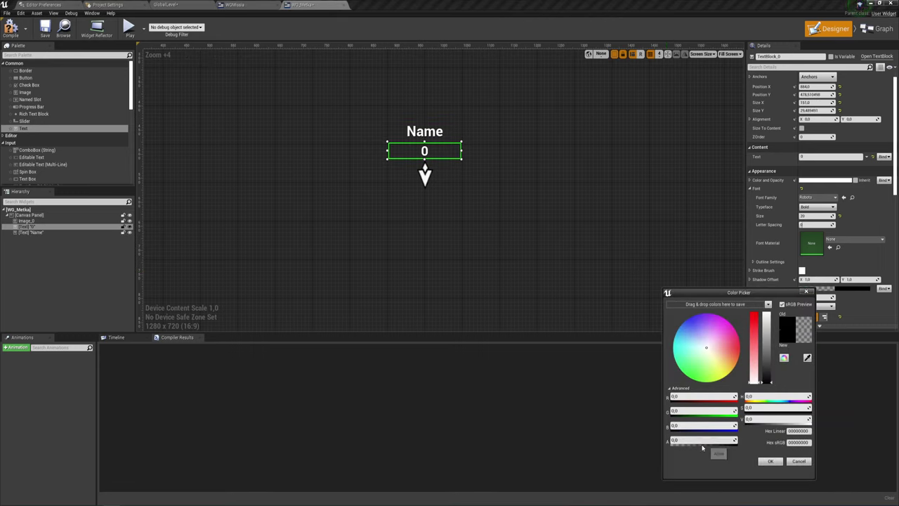
{"action": "left_click_drag", "start_coordinate": [690, 440], "coordinate": [730, 440]}
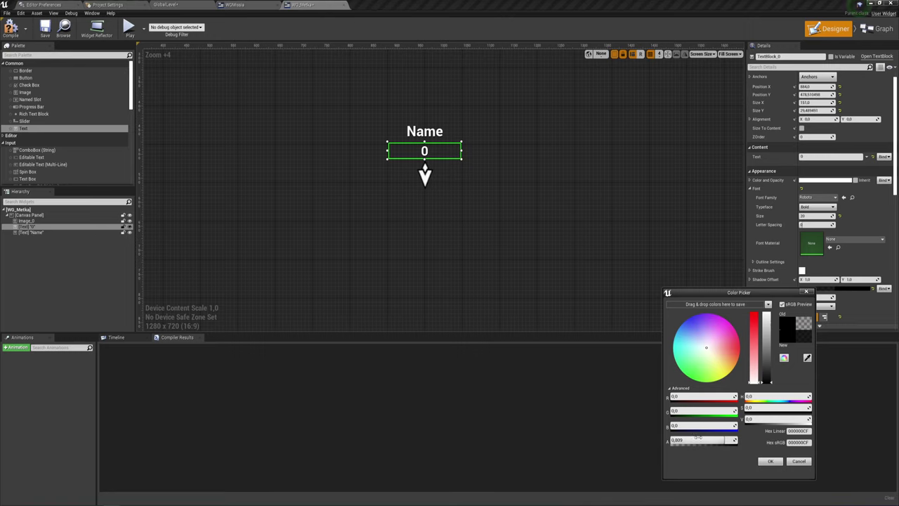
{"action": "left_click", "coordinate": [770, 461]}
- Select the root canvas panel and switch to the widget's Event Graph
{"action": "left_click", "coordinate": [508, 155]}
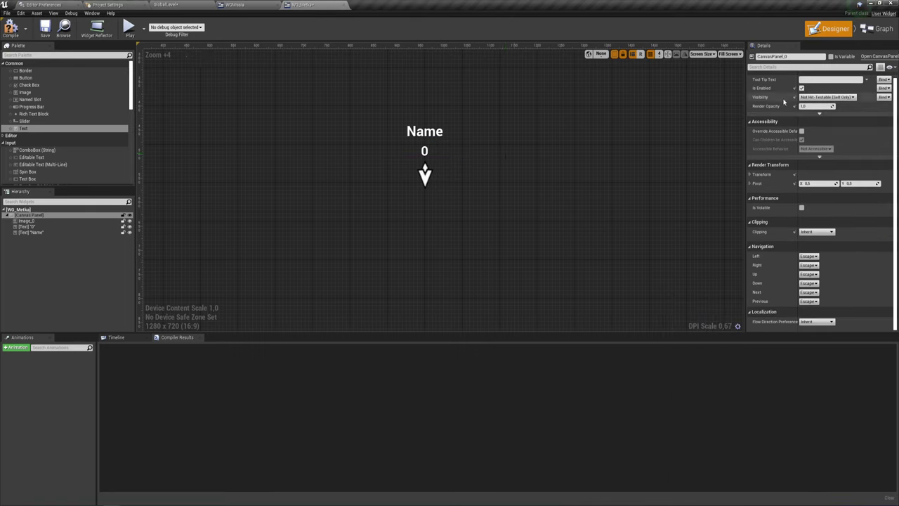
{"action": "scroll", "coordinate": [487, 137], "scroll_direction": "down", "scroll_amount": 2}
{"action": "scroll", "coordinate": [487, 137], "scroll_direction": "down", "scroll_amount": 3}
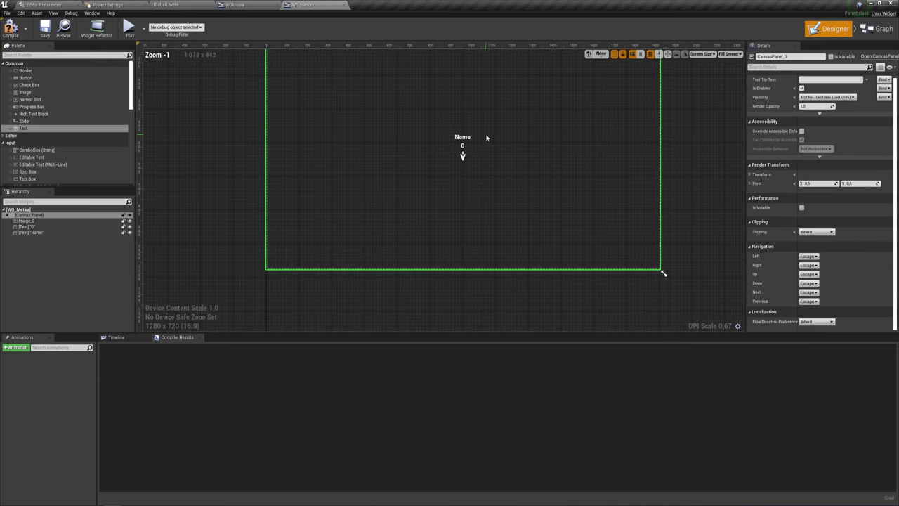
{"action": "right_click_drag", "start_coordinate": [510, 131], "coordinate": [488, 174]}
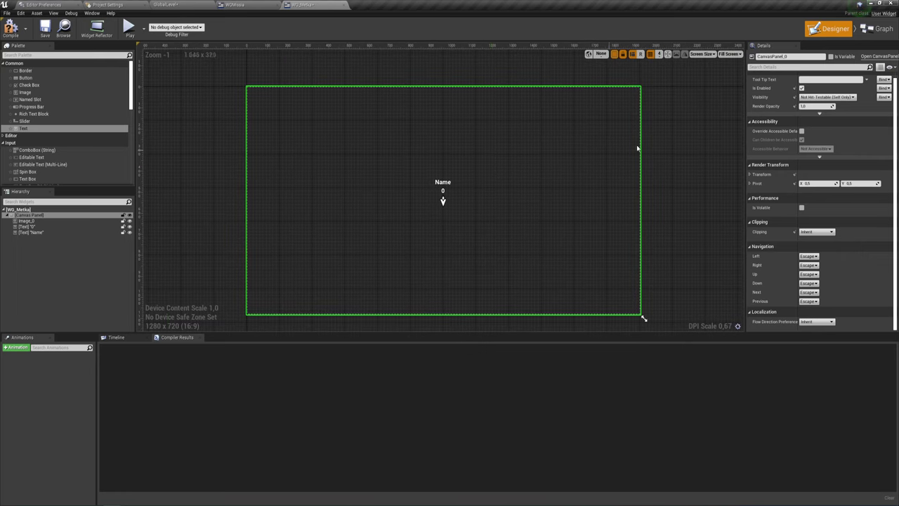
{"action": "left_click", "coordinate": [878, 29]}
- Delete Pre Construct and Construct, then connect Get All Actors Of Class with Tag to Event Tick
{"action": "right_click_drag", "start_coordinate": [696, 243], "coordinate": [532, 190]}
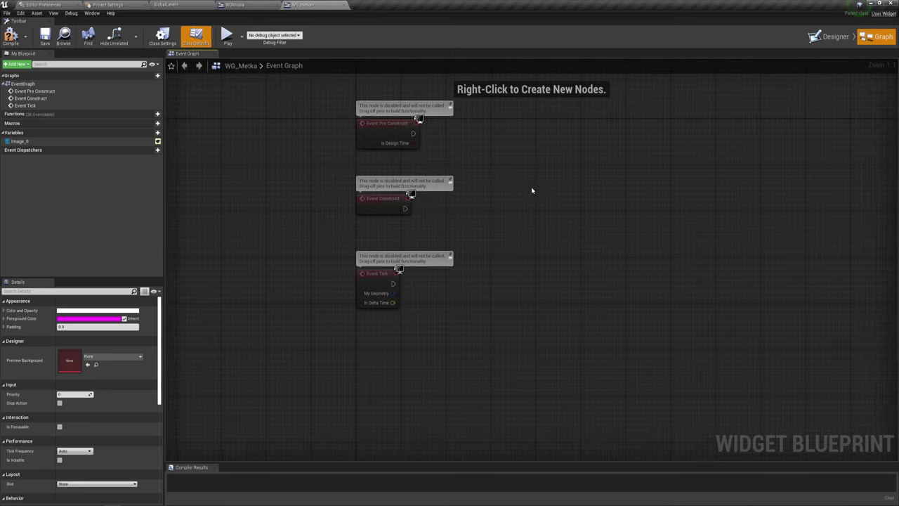
{"action": "left_click_drag", "start_coordinate": [531, 225], "coordinate": [215, 114]}
{"action": "key", "text": "Delete"}
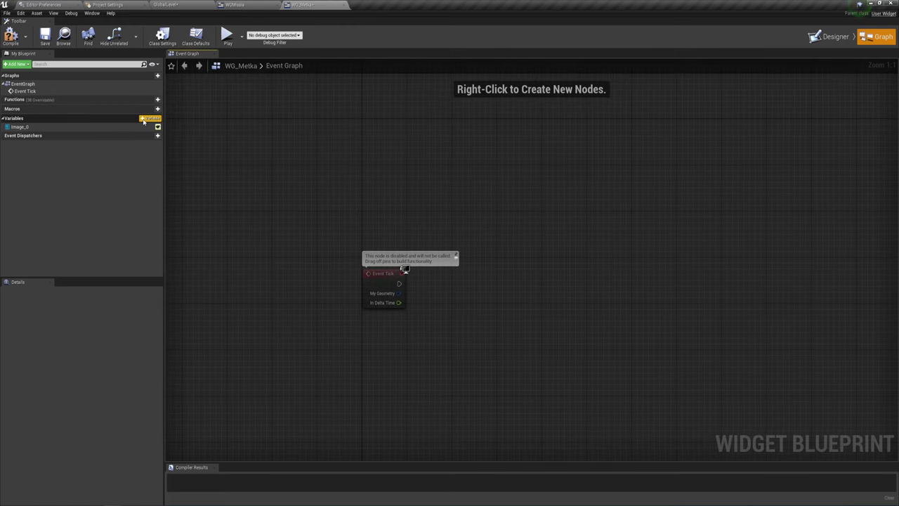
{"action": "right_click_drag", "start_coordinate": [544, 291], "coordinate": [541, 227]}
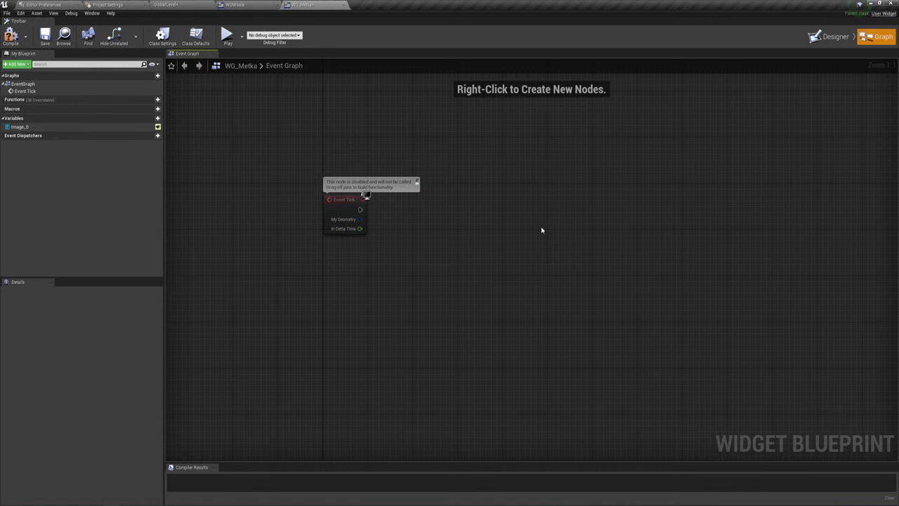
{"action": "right_click_drag", "start_coordinate": [483, 267], "coordinate": [318, 204]}
{"action": "left_click_drag", "start_coordinate": [279, 194], "coordinate": [340, 194]}
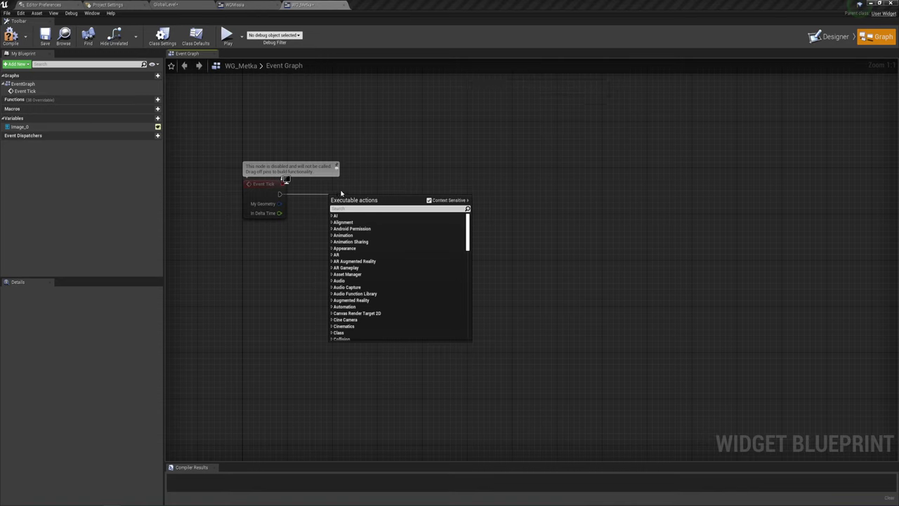
{"action": "type", "text": "get"}
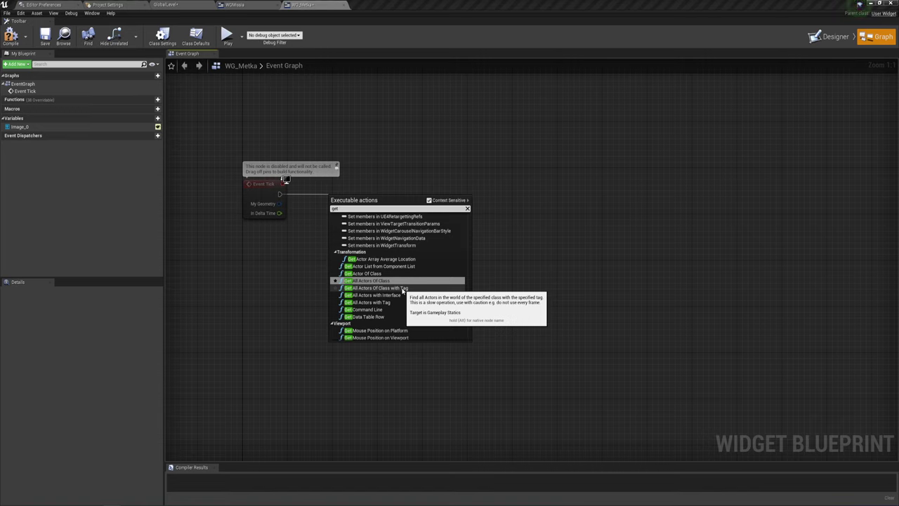
{"action": "scroll", "coordinate": [403, 290], "scroll_direction": "down", "scroll_amount": 1}
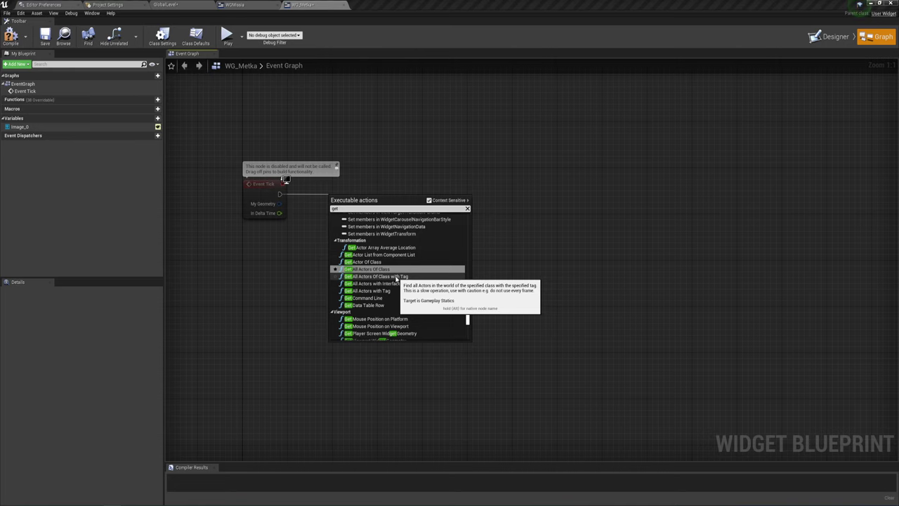
{"action": "left_click", "coordinate": [396, 278]}
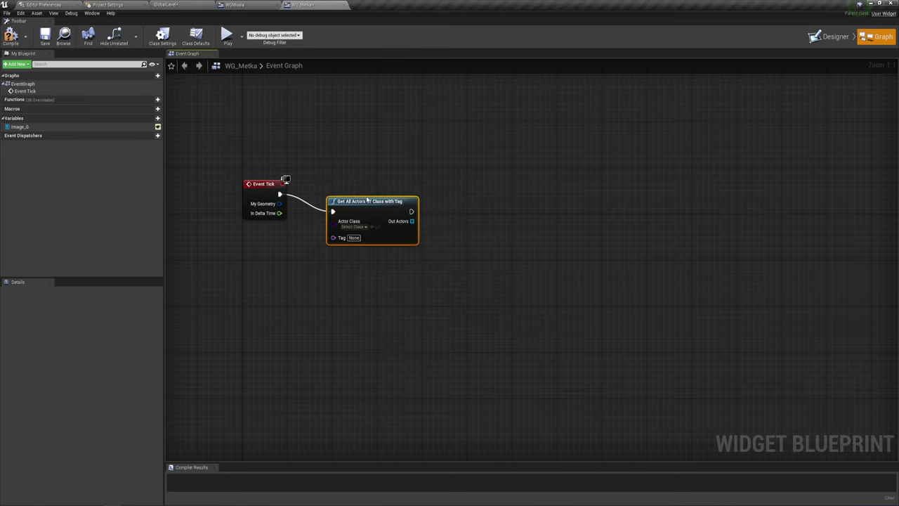
- Set the node's actor class to AC_Metka and bring up actions for its Tag input
{"action": "right_click_drag", "start_coordinate": [323, 261], "coordinate": [365, 278]}
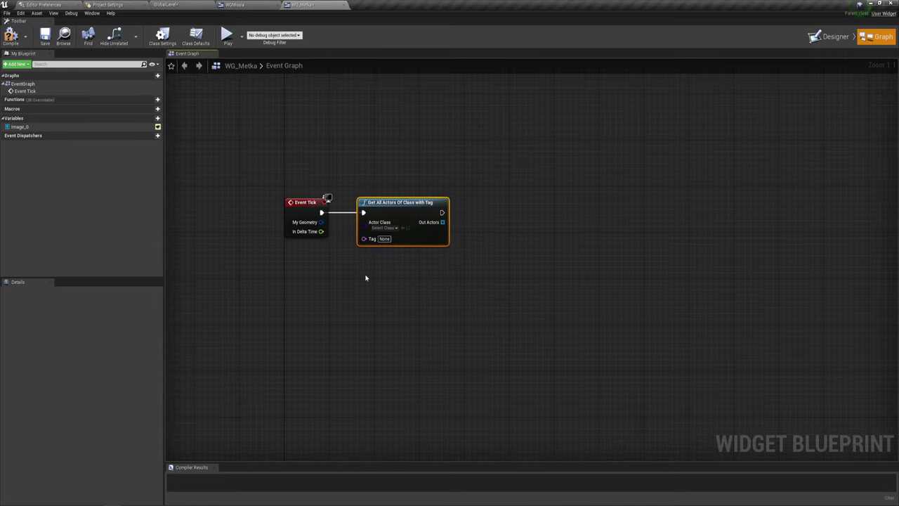
{"action": "left_click", "coordinate": [386, 229]}
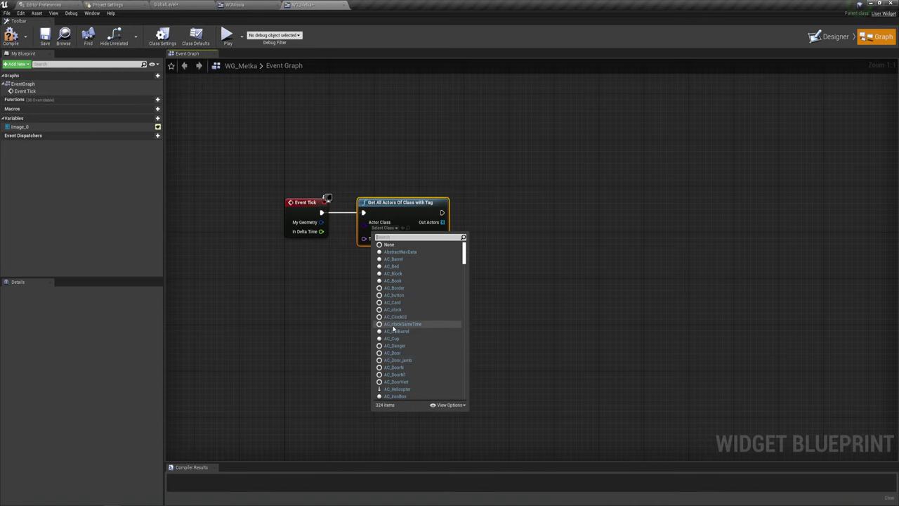
{"action": "scroll", "coordinate": [393, 328], "scroll_direction": "down", "scroll_amount": 3}
{"action": "scroll", "coordinate": [393, 328], "scroll_direction": "down", "scroll_amount": 3}
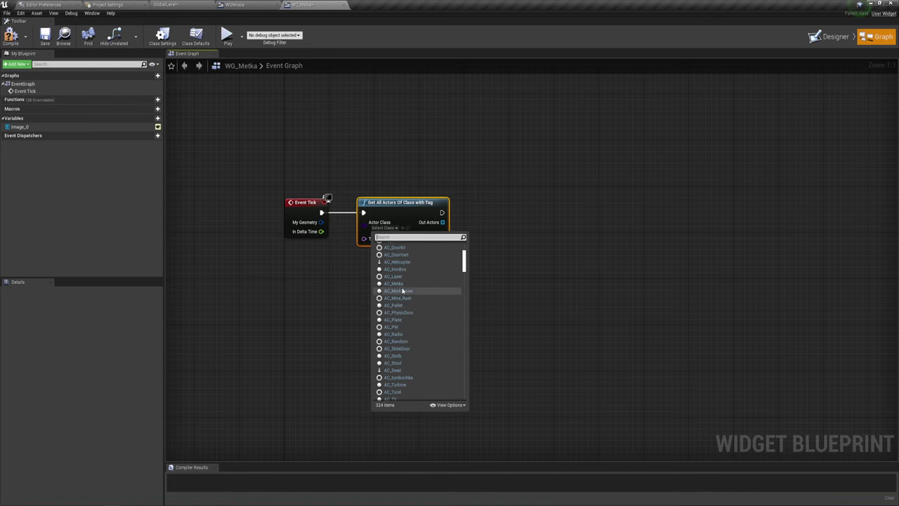
{"action": "left_click", "coordinate": [400, 288]}
{"action": "left_click", "coordinate": [422, 274]}
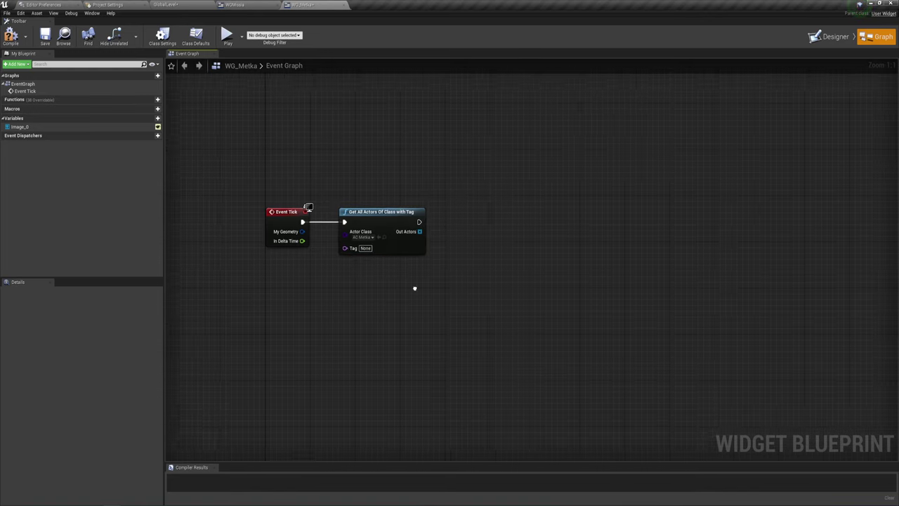
{"action": "right_click_drag", "start_coordinate": [439, 279], "coordinate": [366, 279]}
{"action": "left_click", "coordinate": [350, 254]}
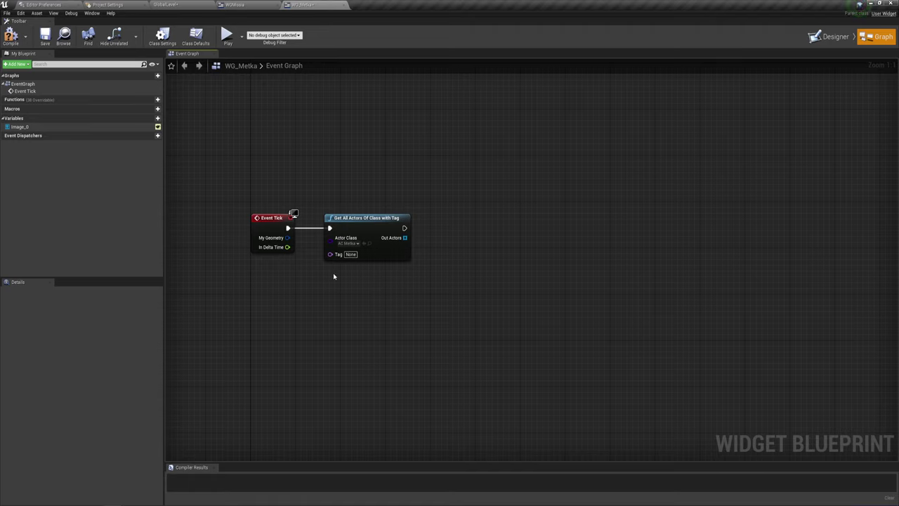
{"action": "left_click_drag", "start_coordinate": [331, 254], "coordinate": [309, 261]}
- Promote Tag to a variable and add a GET (a copy) node on Out Actors
{"action": "left_click", "coordinate": [319, 280]}
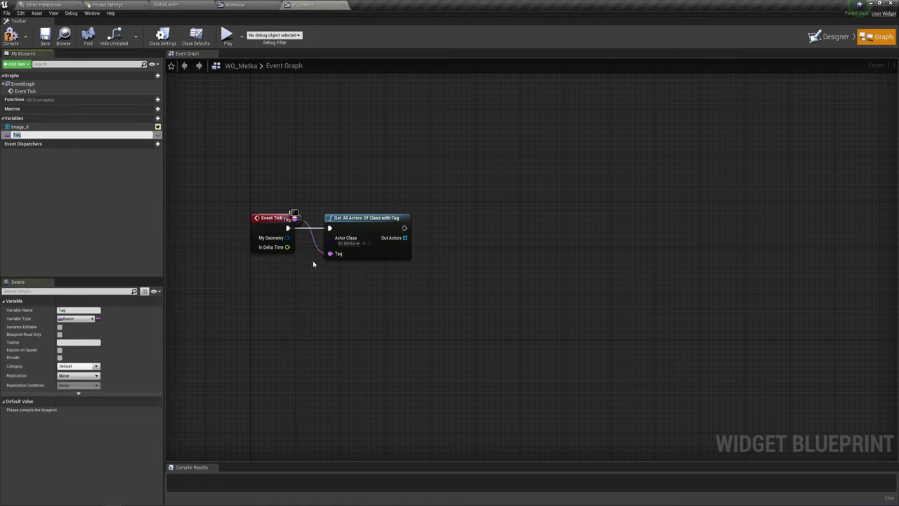
{"action": "left_click_drag", "start_coordinate": [298, 220], "coordinate": [291, 272]}
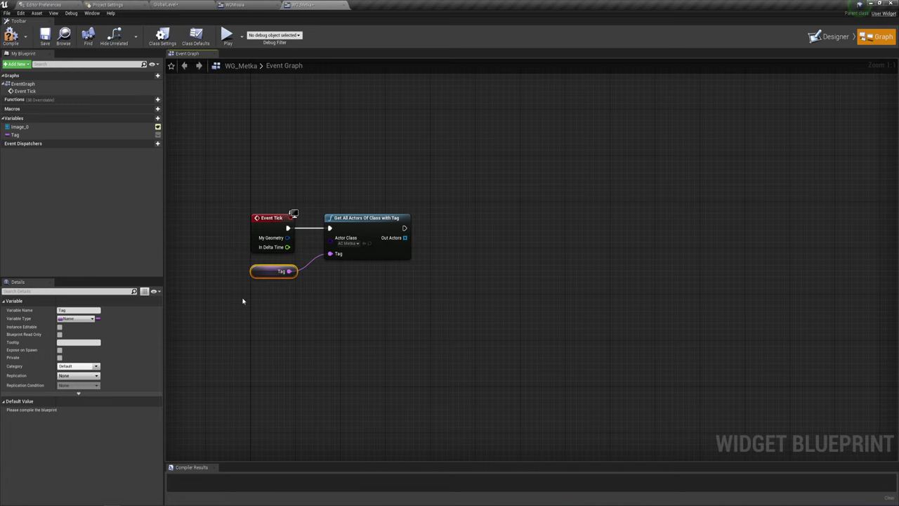
{"action": "right_click_drag", "start_coordinate": [301, 291], "coordinate": [327, 307]}
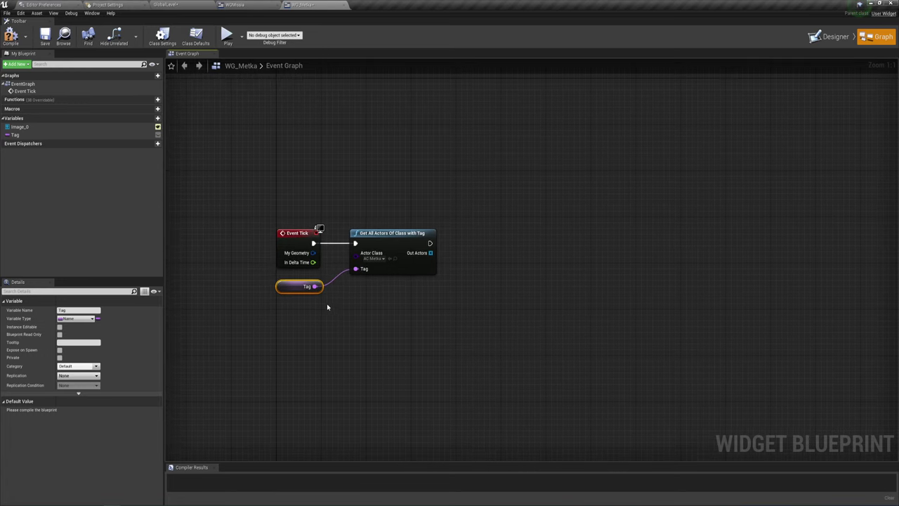
{"action": "left_click", "coordinate": [345, 298]}
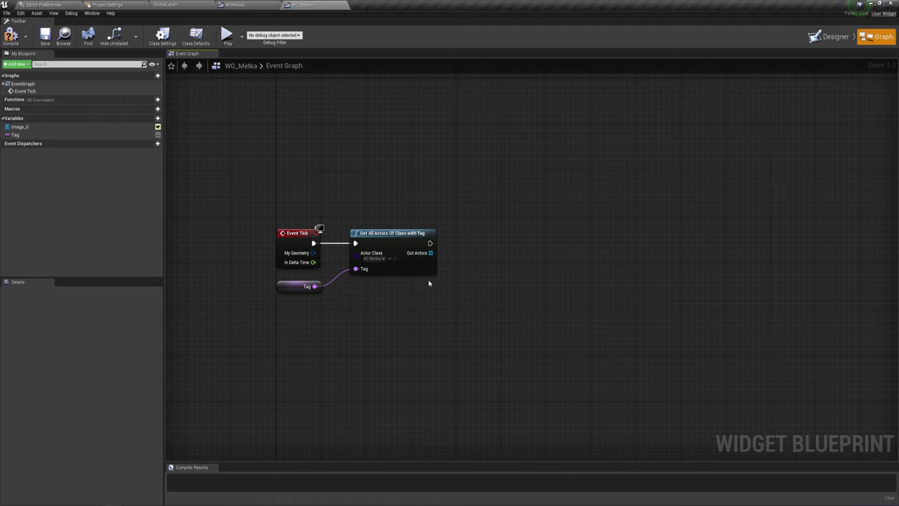
{"action": "left_click_drag", "start_coordinate": [431, 254], "coordinate": [455, 266]}
{"action": "type", "text": "get"}
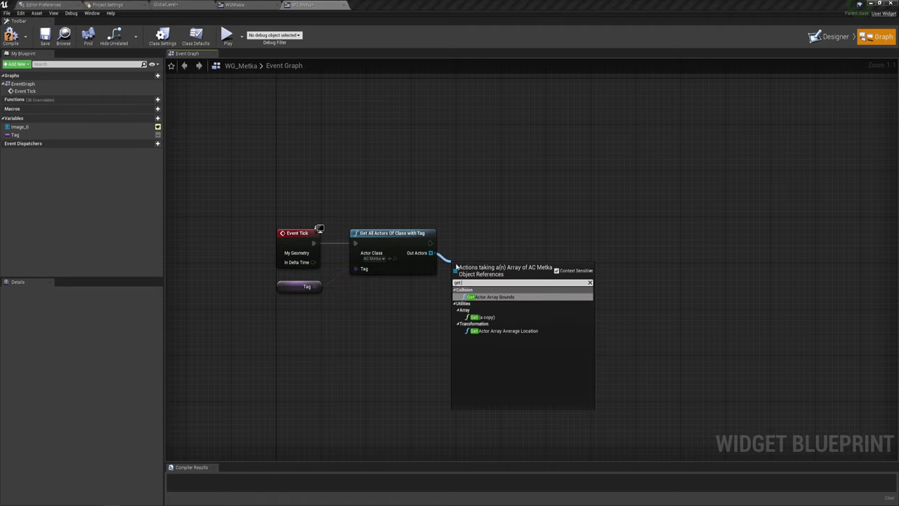
{"action": "key", "text": "Down"}
{"action": "key", "text": "Return"}
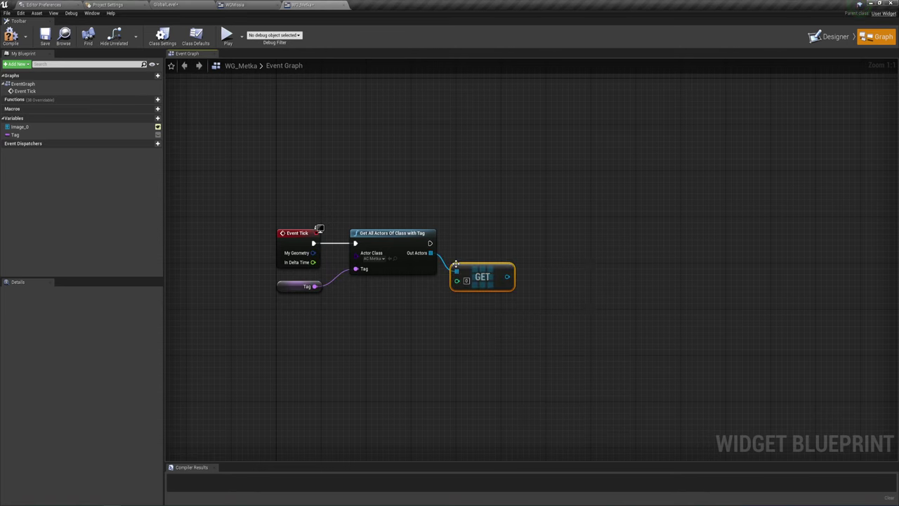
{"action": "right_click_drag", "start_coordinate": [508, 303], "coordinate": [416, 272]}
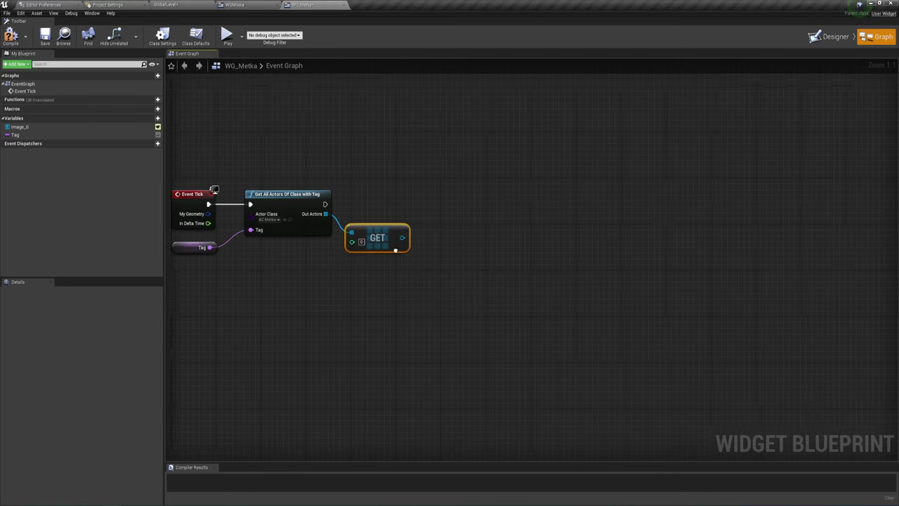
- Add a Get Distance To node on the retrieved AC Metka actor
{"action": "left_click_drag", "start_coordinate": [393, 244], "coordinate": [431, 255]}
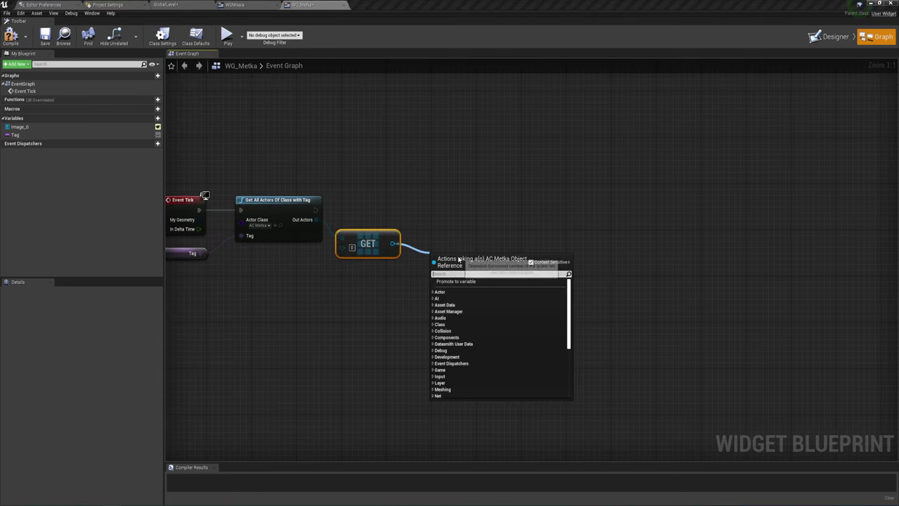
{"action": "type", "text": "dista"}
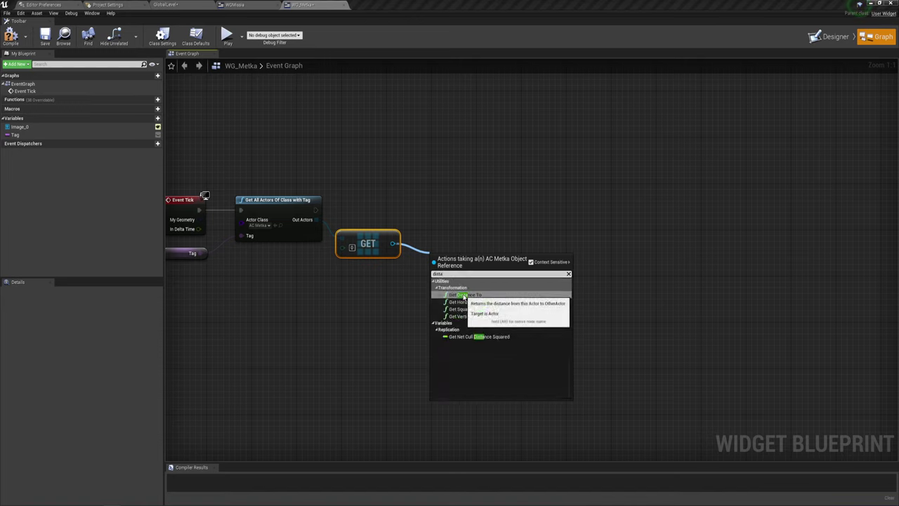
{"action": "left_click", "coordinate": [472, 295]}
{"action": "left_click_drag", "start_coordinate": [453, 258], "coordinate": [448, 258]}
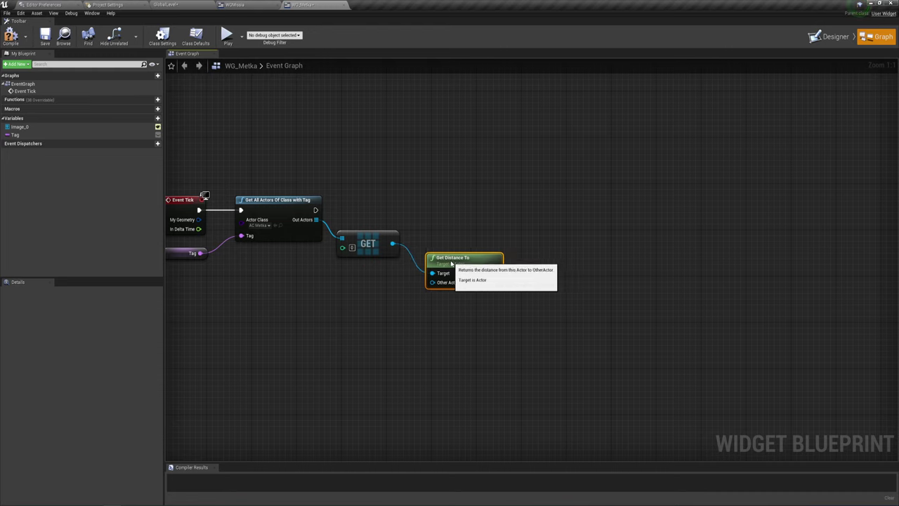
{"action": "right_click_drag", "start_coordinate": [435, 287], "coordinate": [453, 275]}
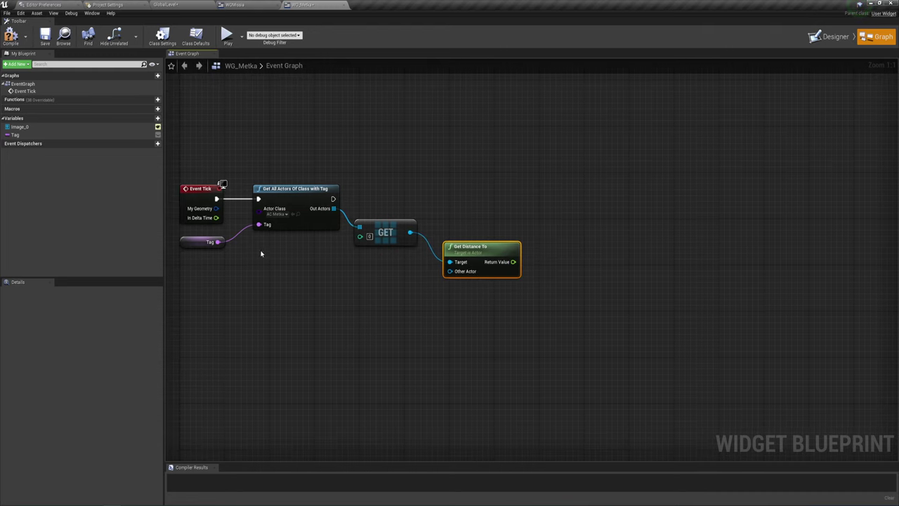
{"action": "left_click_drag", "start_coordinate": [240, 258], "coordinate": [413, 174]}
- Feed a Get Player Character node into Get Distance To's Other Actor input
{"action": "left_click_drag", "start_coordinate": [450, 271], "coordinate": [385, 300]}
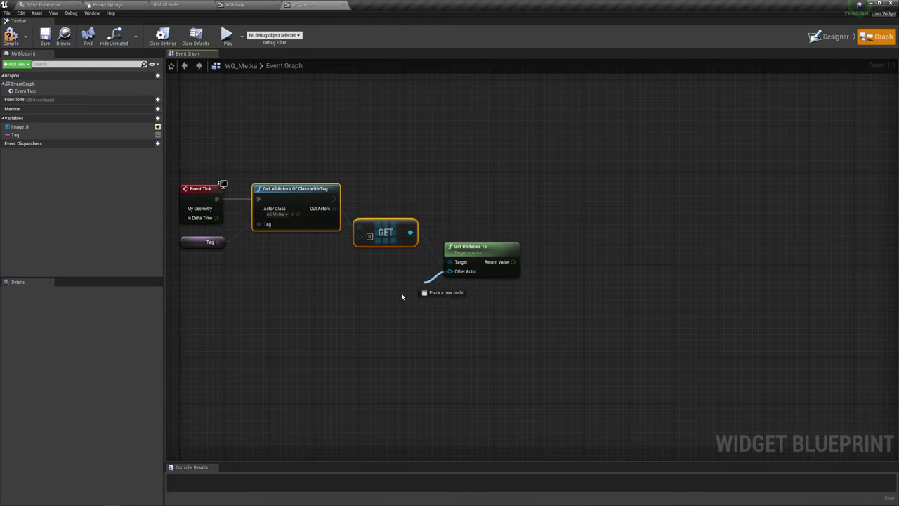
{"action": "type", "text": "get"}
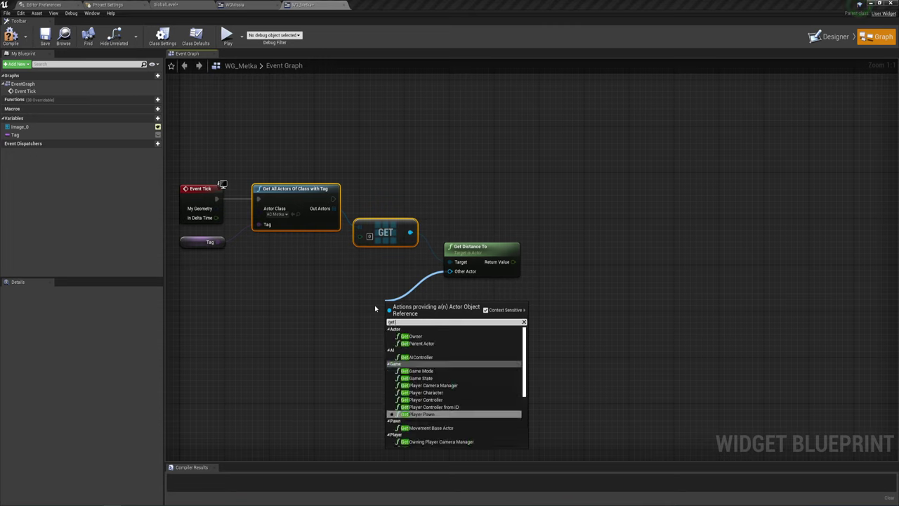
{"action": "left_click", "coordinate": [430, 393]}
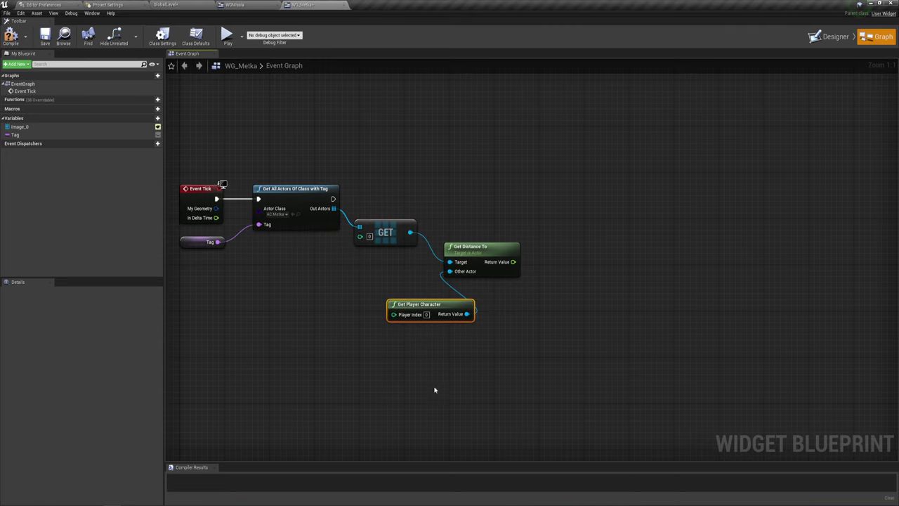
{"action": "left_click_drag", "start_coordinate": [438, 304], "coordinate": [387, 283]}
{"action": "left_click", "coordinate": [484, 313]}
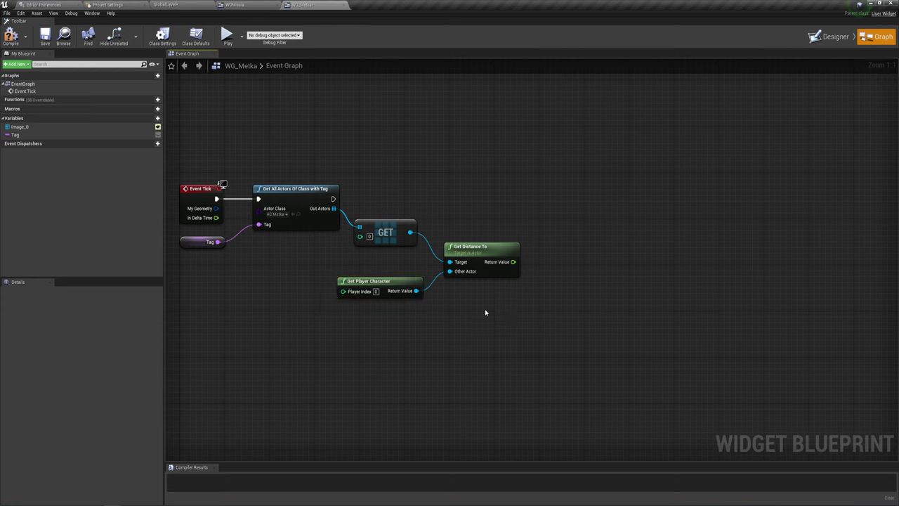
{"action": "mouse_move", "coordinate": [426, 319]}
{"action": "right_mouse_down"}
{"action": "mouse_move", "coordinate": [439, 339]}
{"action": "mouse_move", "coordinate": [406, 331]}
{"action": "right_mouse_up"}
{"action": "left_click_drag", "start_coordinate": [346, 326], "coordinate": [402, 250]}
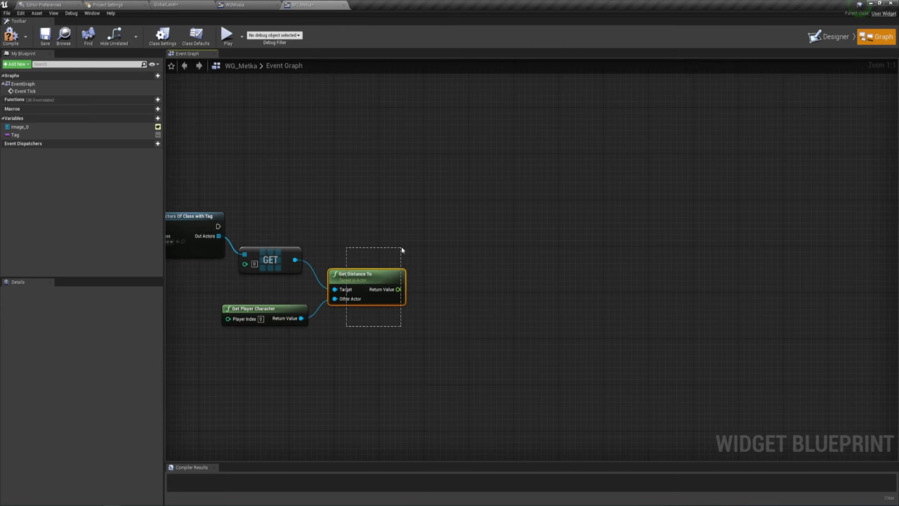
{"action": "right_click_drag", "start_coordinate": [402, 250], "coordinate": [422, 301]}
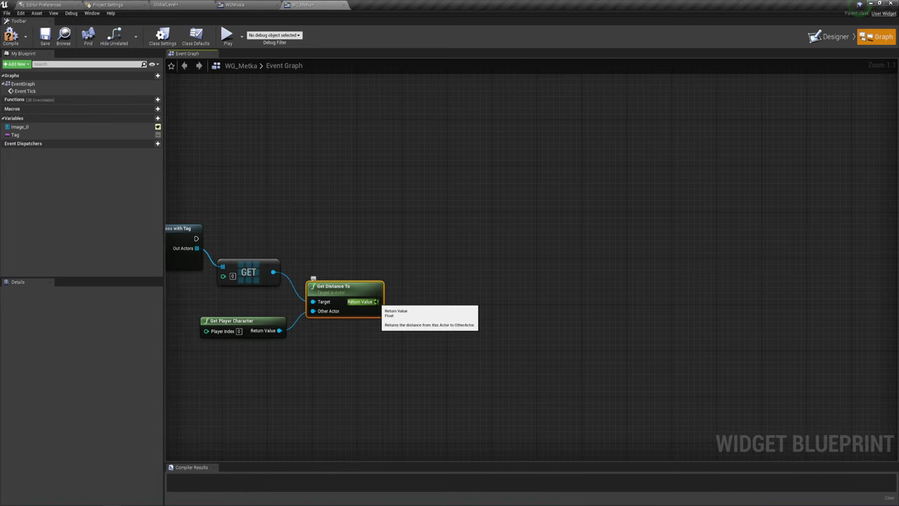
- Divide the distance Return Value by 100 with a float / float node
{"action": "left_click_drag", "start_coordinate": [377, 301], "coordinate": [400, 251]}
{"action": "type", "text": "/"}
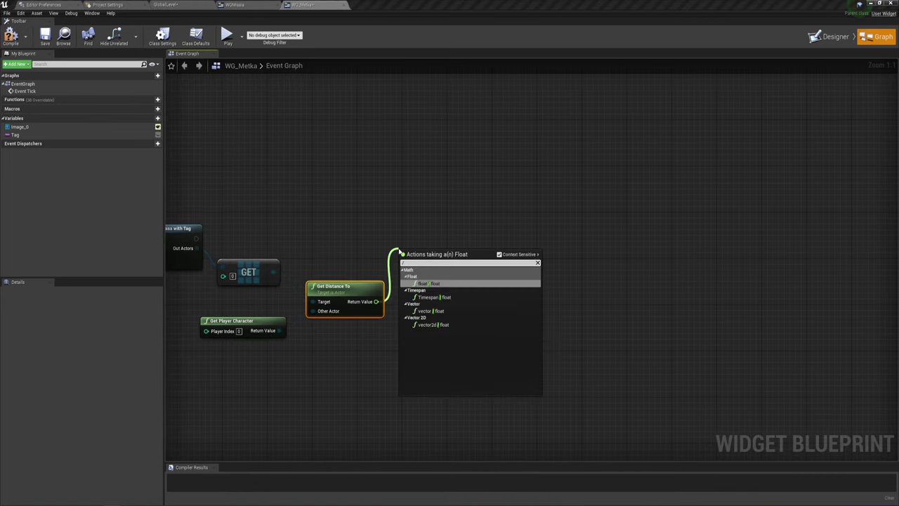
{"action": "type", "text": "10"}
{"action": "key", "text": "BackSpace"}
{"action": "key", "text": "BackSpace"}
{"action": "left_click", "coordinate": [437, 284]}
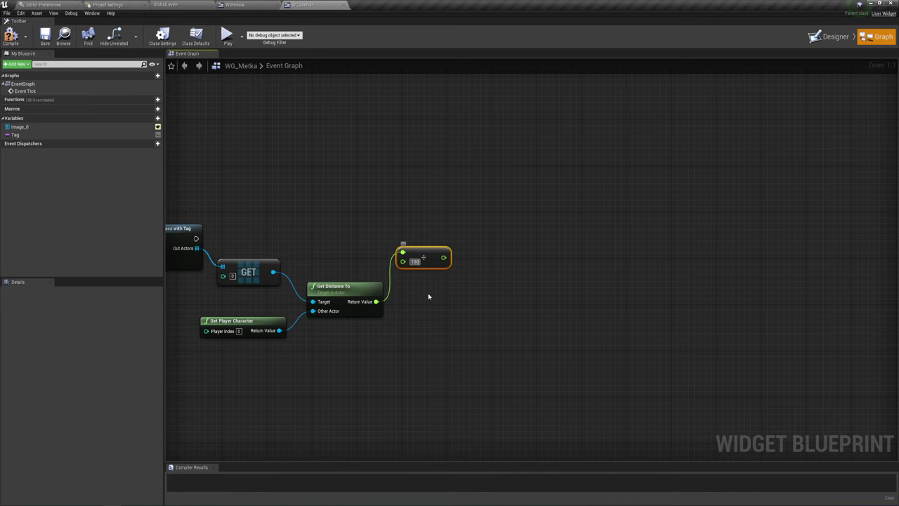
{"action": "left_click_drag", "start_coordinate": [433, 256], "coordinate": [428, 281]}
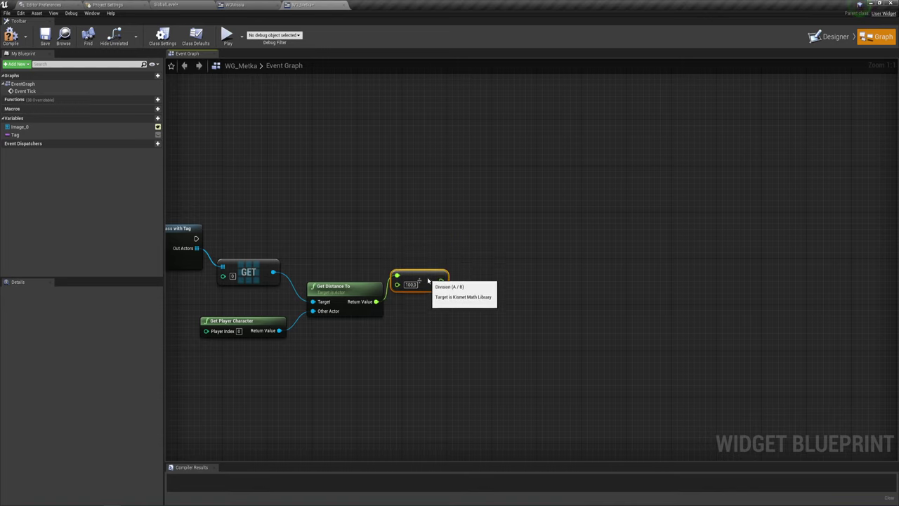
{"action": "right_click_drag", "start_coordinate": [440, 252], "coordinate": [581, 235]}
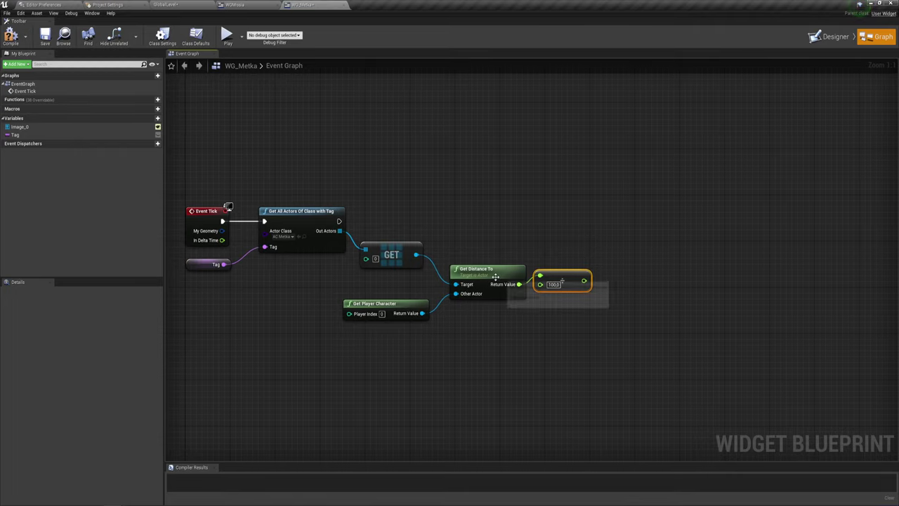
{"action": "right_click_drag", "start_coordinate": [591, 308], "coordinate": [555, 316]}
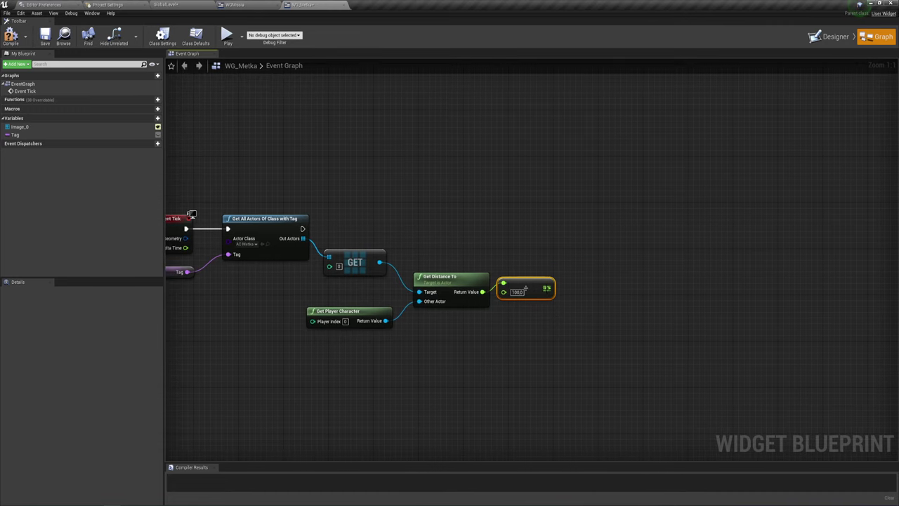
- Pass the division result into a new Truncate node
{"action": "left_click_drag", "start_coordinate": [547, 288], "coordinate": [514, 234]}
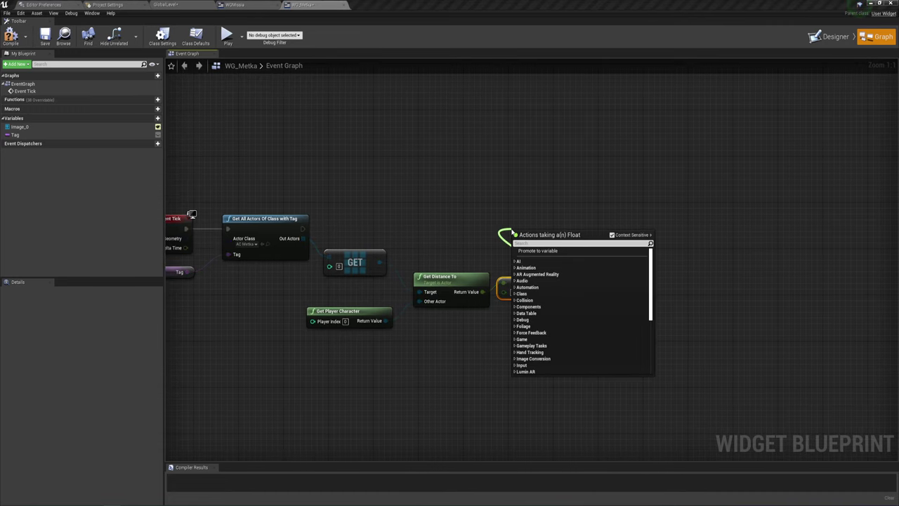
{"action": "type", "text": "tru"}
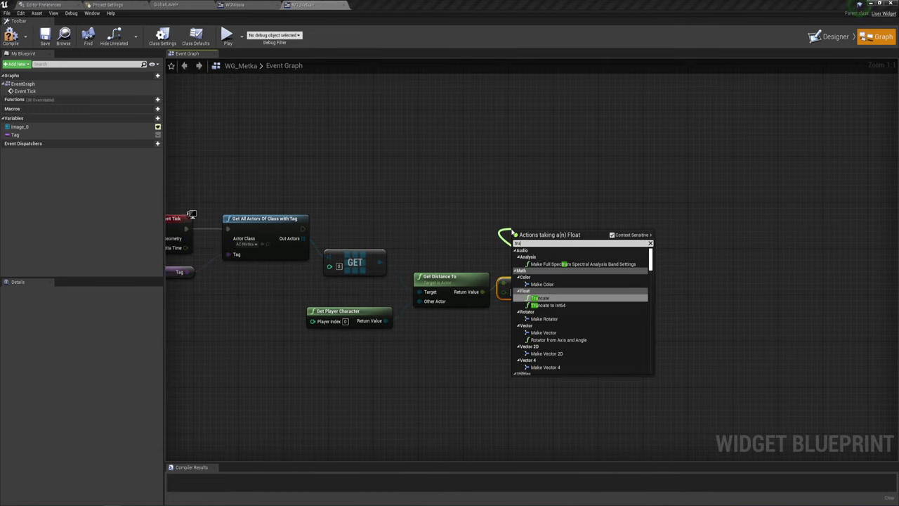
{"action": "left_click", "coordinate": [540, 298]}
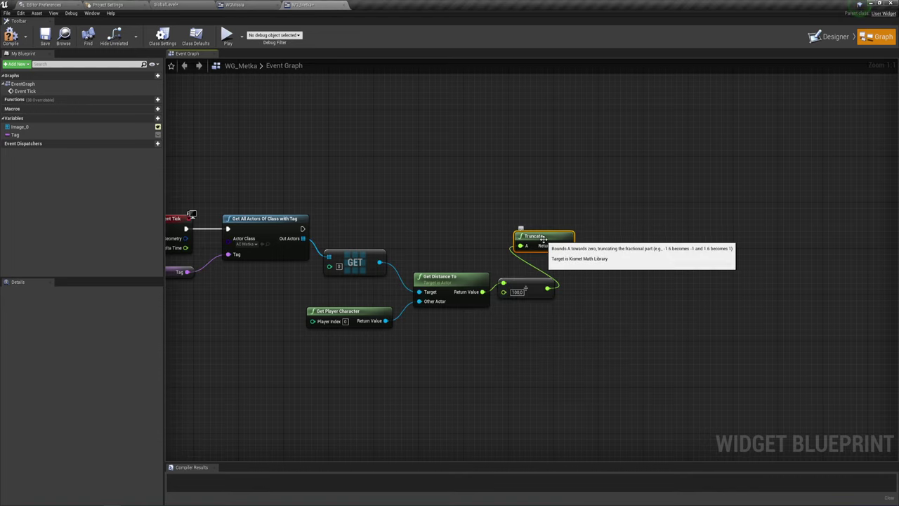
{"action": "left_click_drag", "start_coordinate": [543, 240], "coordinate": [588, 280]}
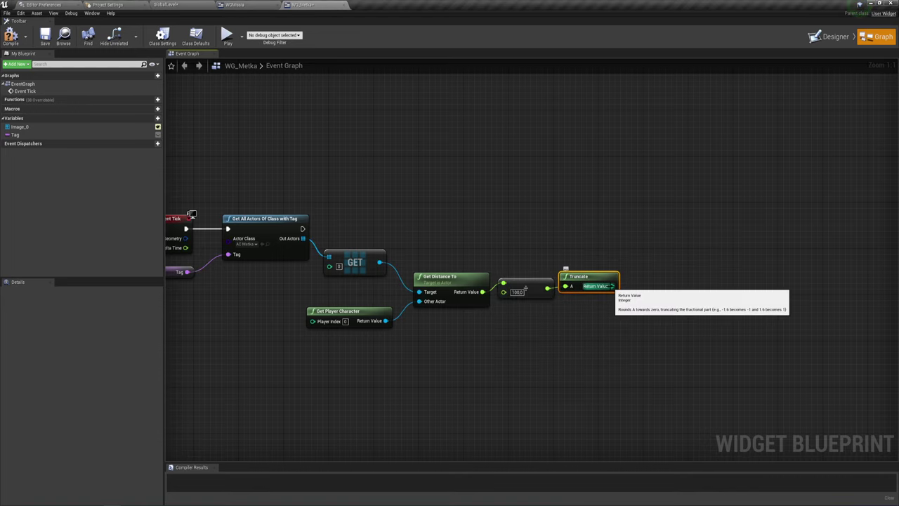
{"action": "right_click_drag", "start_coordinate": [613, 287], "coordinate": [603, 297]}
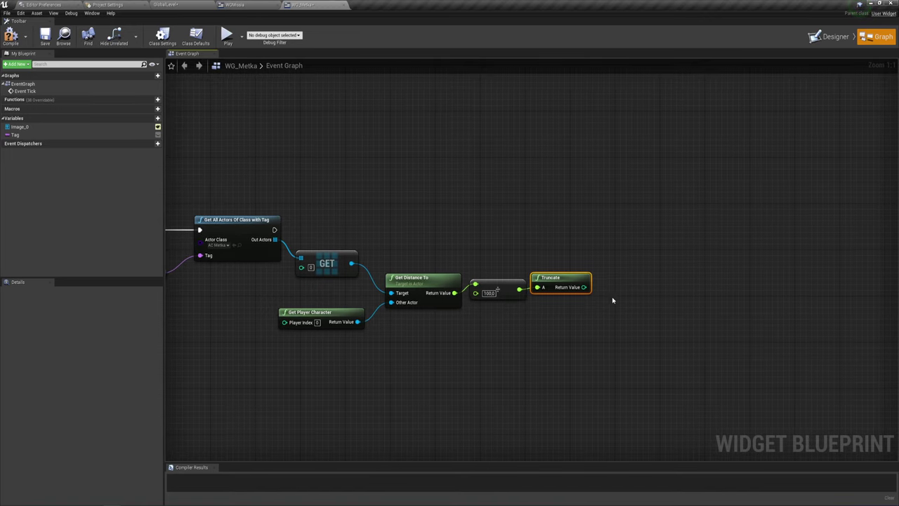
{"action": "right_click_drag", "start_coordinate": [612, 300], "coordinate": [630, 292]}
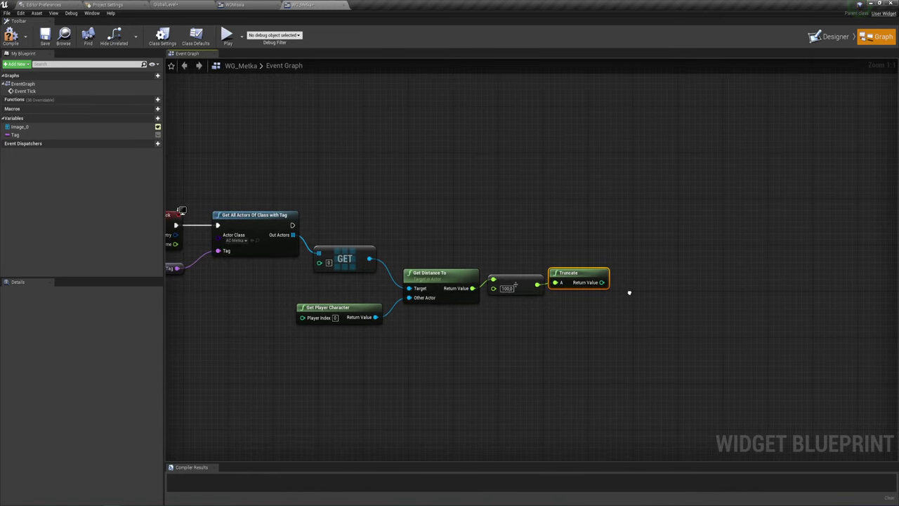
- Check the text widgets in the designer, then place a TextBlock_0 reference in the event graph
{"action": "left_click", "coordinate": [834, 36]}
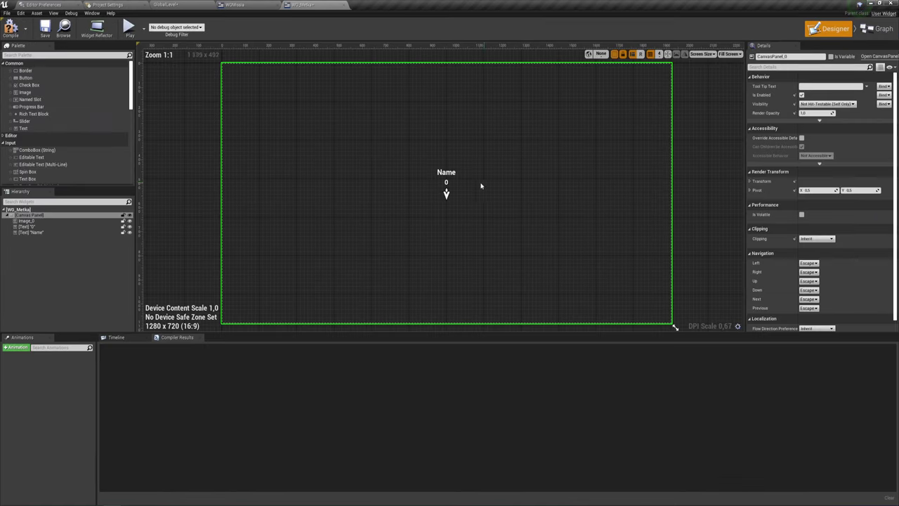
{"action": "left_click", "coordinate": [445, 184]}
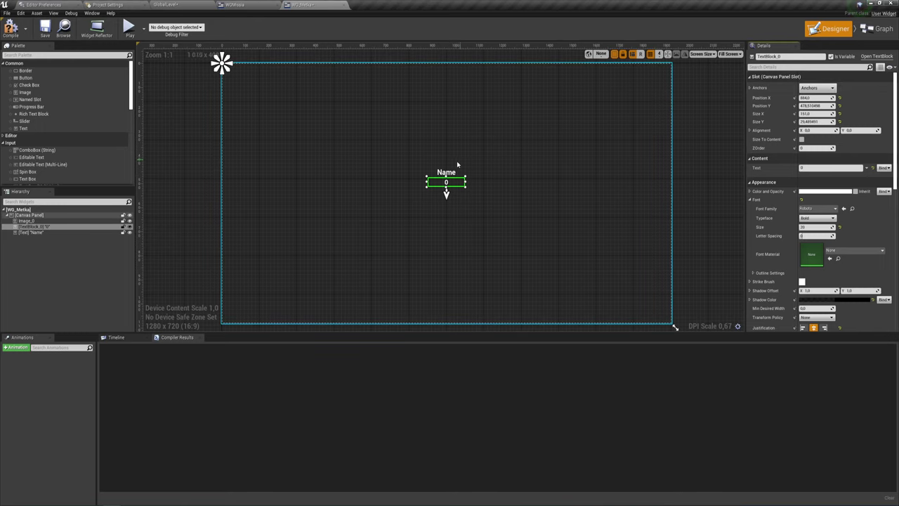
{"action": "left_click", "coordinate": [447, 173]}
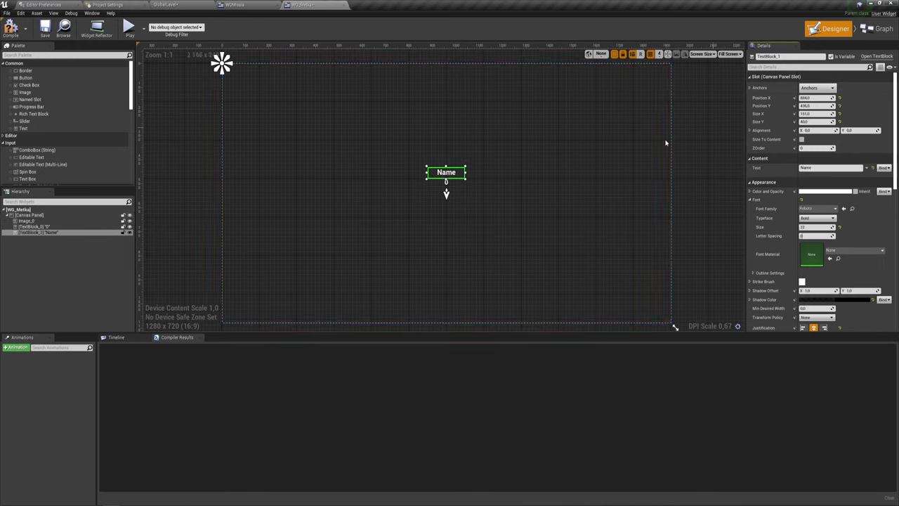
{"action": "left_click", "coordinate": [879, 29]}
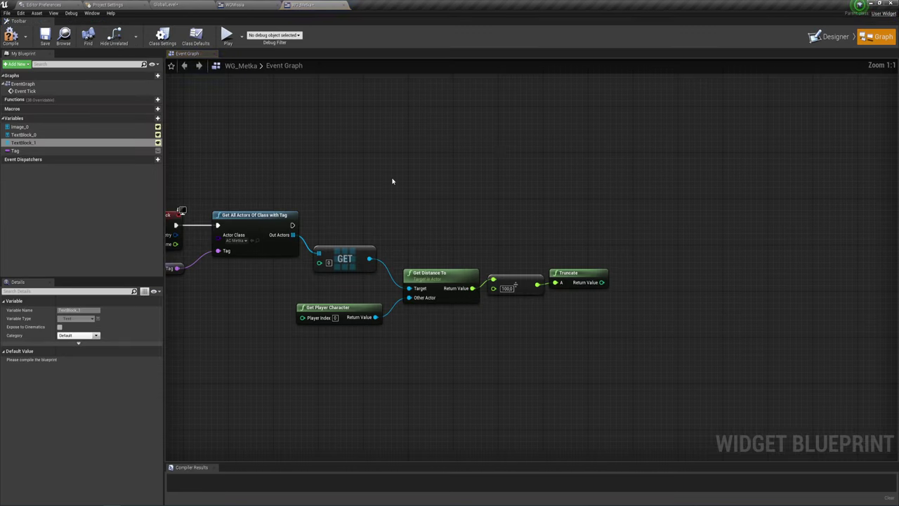
{"action": "left_click", "coordinate": [31, 137]}
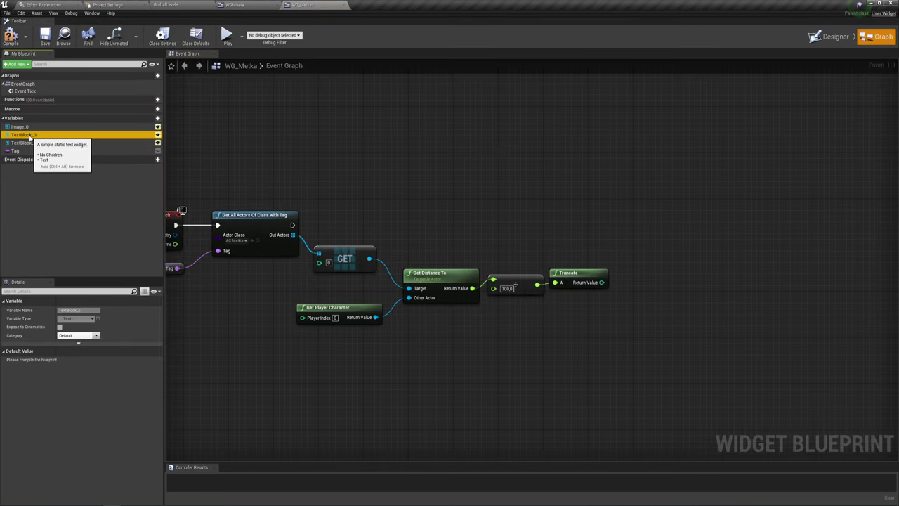
{"action": "mouse_move", "coordinate": [30, 137]}
{"action": "left_mouse_down"}
{"action": "mouse_move", "coordinate": [637, 279]}
{"action": "mouse_move", "coordinate": [607, 205]}
{"action": "mouse_move", "coordinate": [669, 184]}
{"action": "left_mouse_up"}
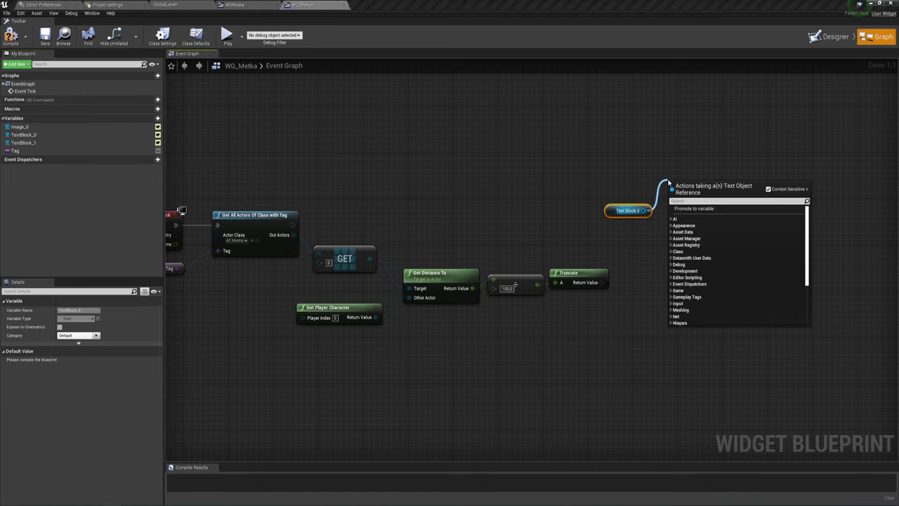
- Add a SetText (Text) node for Text Block 0 that runs after Get All Actors Of Class with Tag
{"action": "type", "text": "set te"}
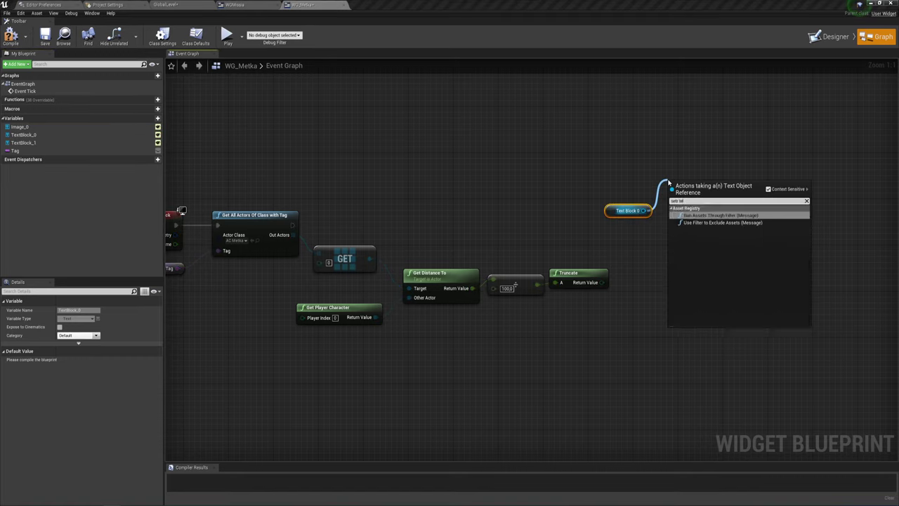
{"action": "key", "text": "BackSpace"}
{"action": "key", "text": "BackSpace"}
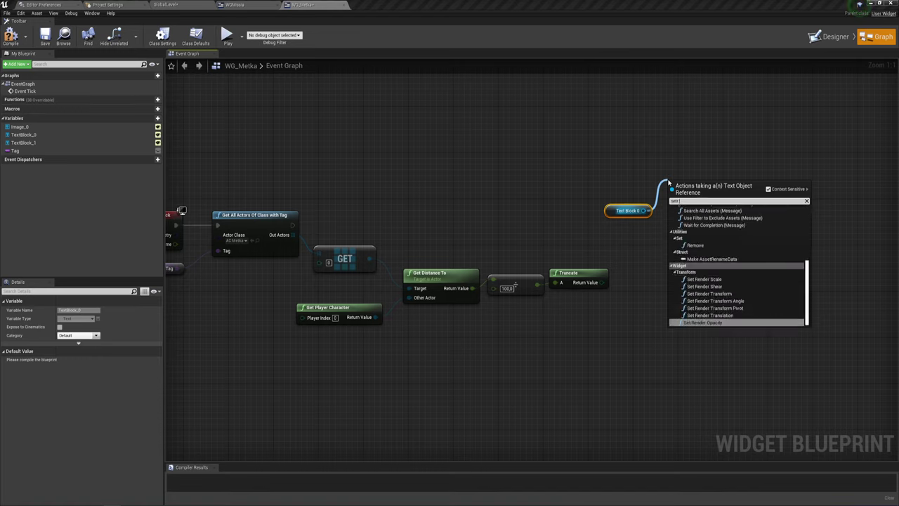
{"action": "key", "text": "BackSpace"}
{"action": "type", "text": "text"}
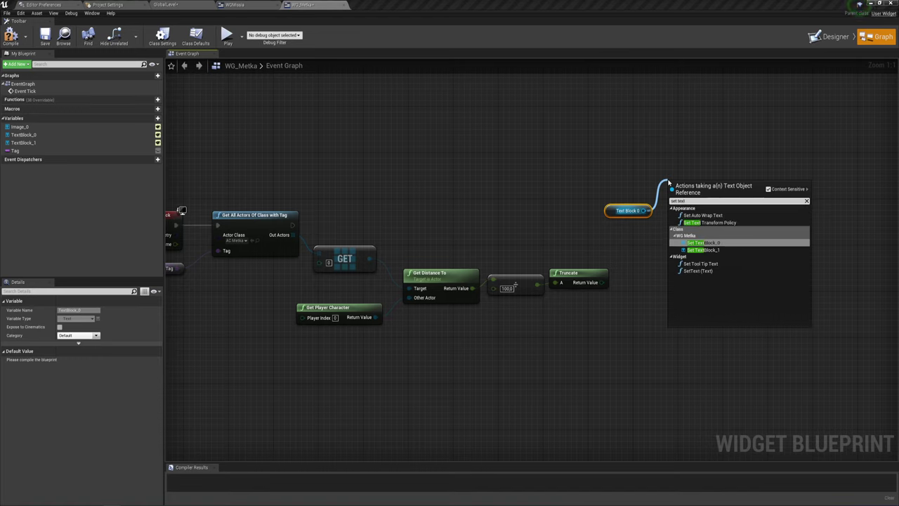
{"action": "left_click", "coordinate": [698, 271]}
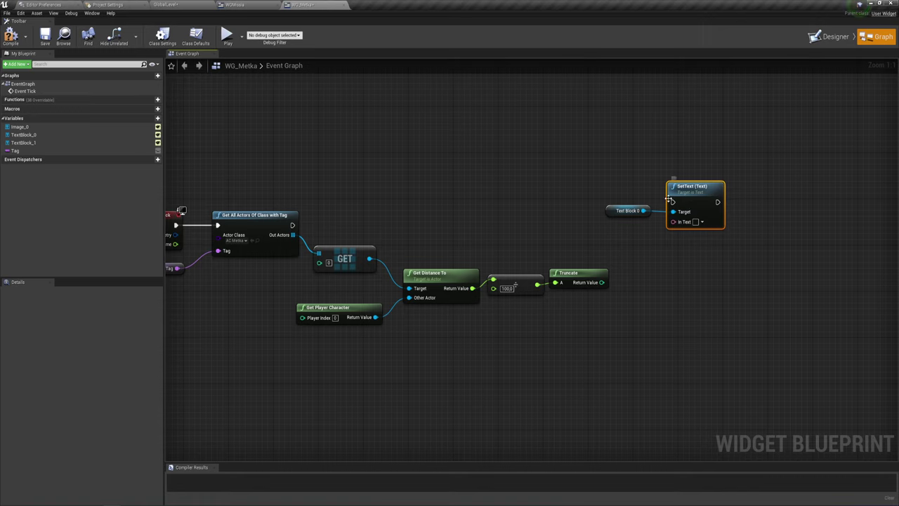
{"action": "left_click_drag", "start_coordinate": [672, 202], "coordinate": [292, 225]}
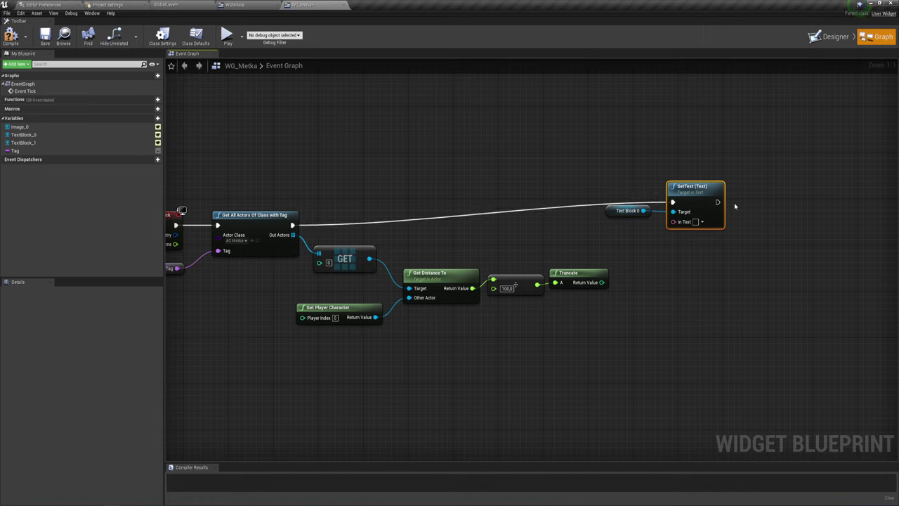
{"action": "left_click_drag", "start_coordinate": [618, 171], "coordinate": [678, 221]}
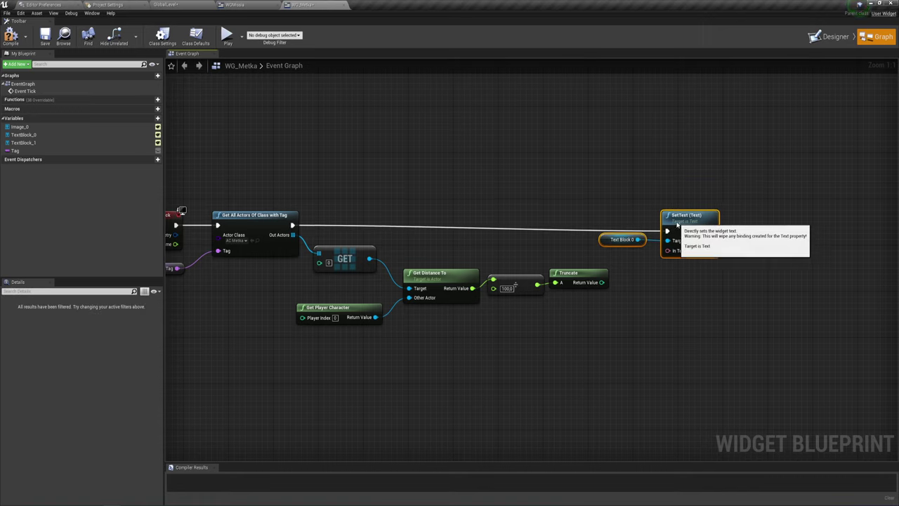
{"action": "right_click_drag", "start_coordinate": [685, 261], "coordinate": [571, 245]}
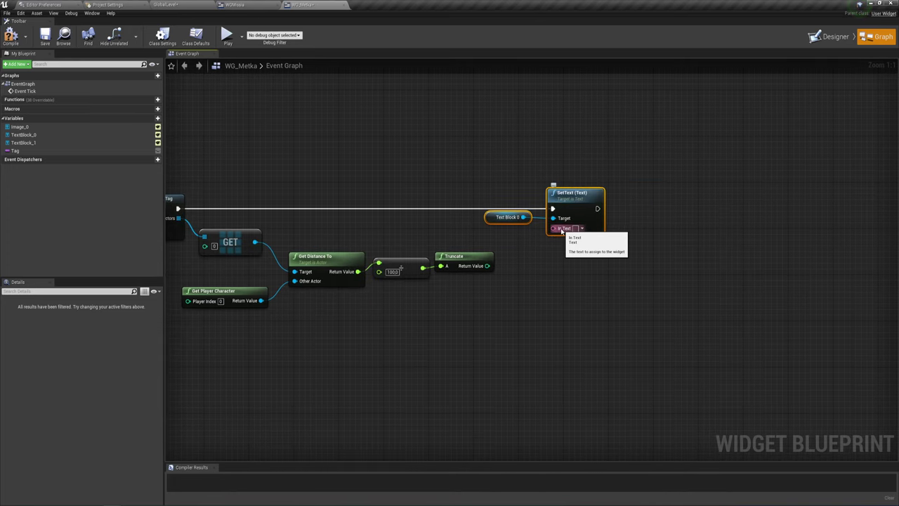
- Feed Truncate into SetText's In Text and delete the auto-added ToText (integer) node
{"action": "left_click_drag", "start_coordinate": [561, 229], "coordinate": [533, 304]}
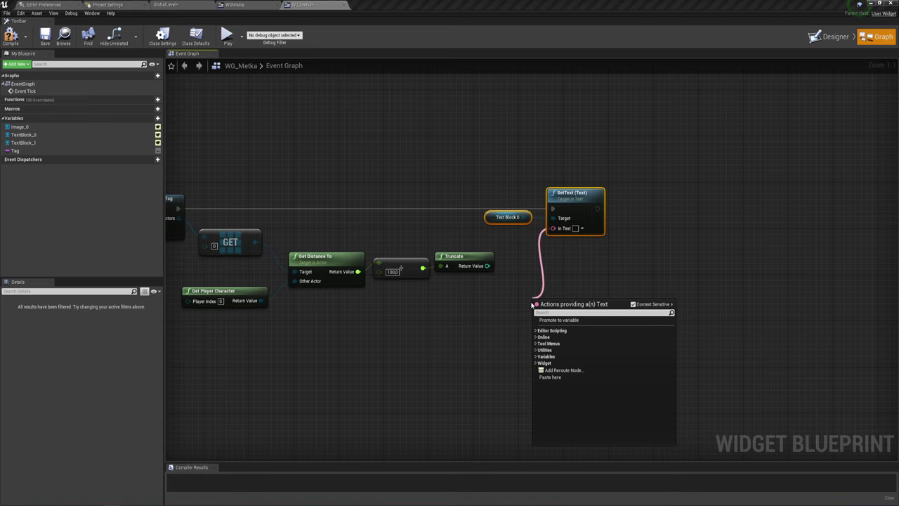
{"action": "left_click", "coordinate": [528, 302]}
{"action": "mouse_move", "coordinate": [486, 265]}
{"action": "left_mouse_down"}
{"action": "mouse_move", "coordinate": [554, 227]}
{"action": "mouse_move", "coordinate": [541, 264]}
{"action": "left_mouse_up"}
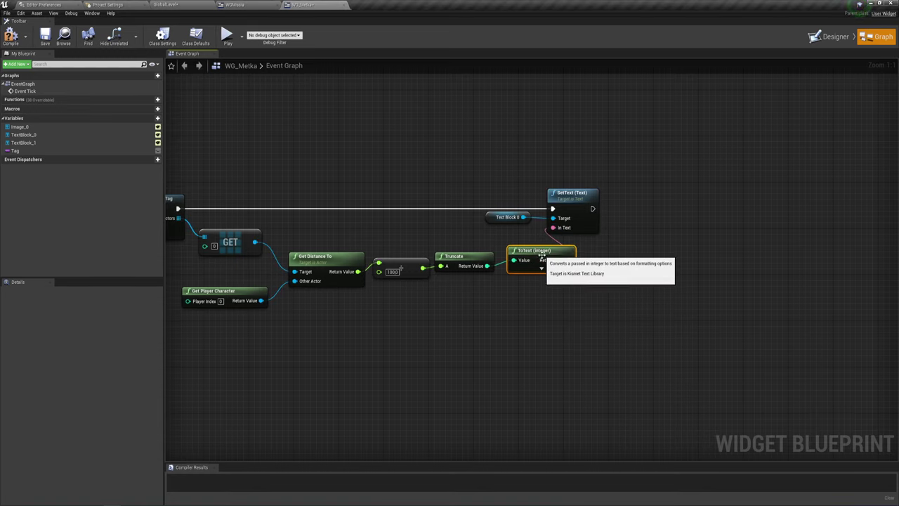
{"action": "left_click", "coordinate": [546, 271]}
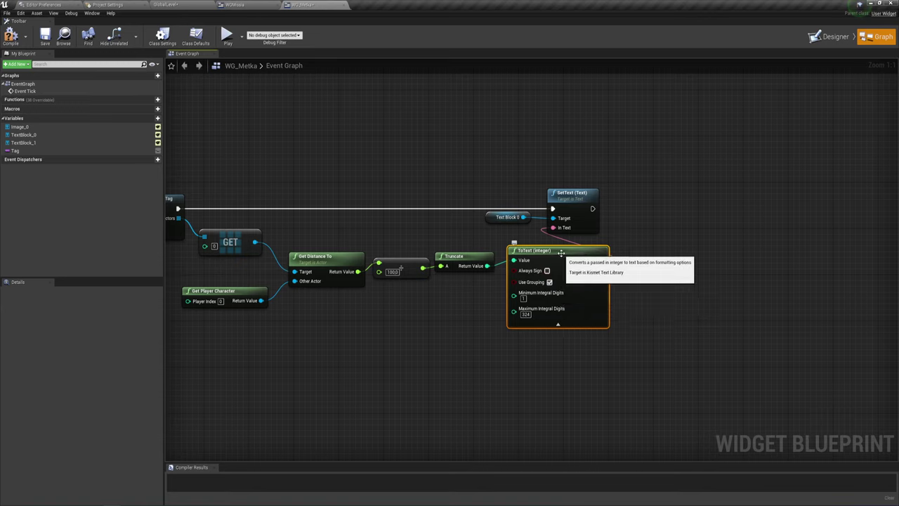
{"action": "key", "text": "Delete"}
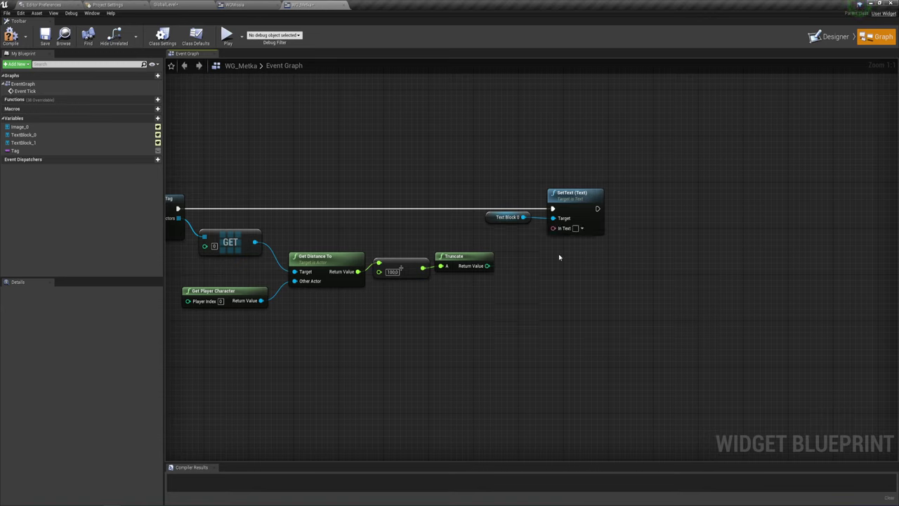
{"action": "left_click_drag", "start_coordinate": [515, 239], "coordinate": [633, 193]}
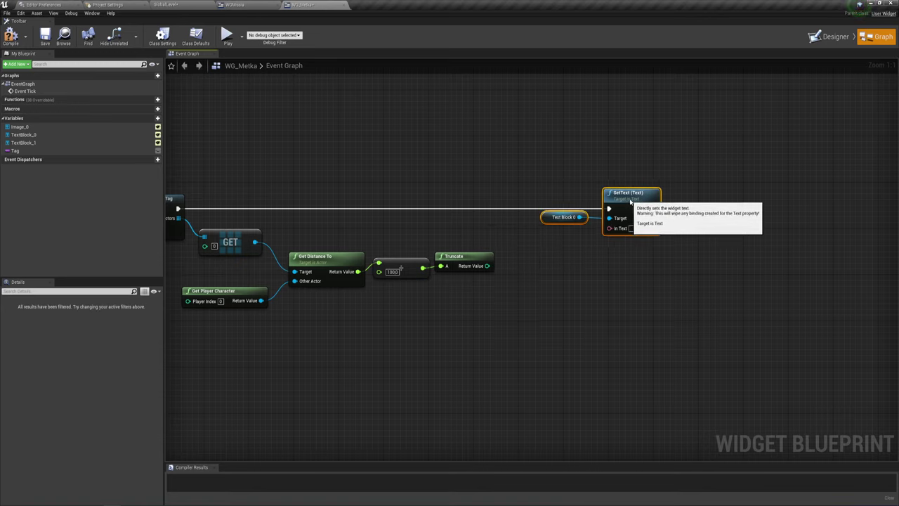
{"action": "left_click_drag", "start_coordinate": [616, 228], "coordinate": [541, 267]}
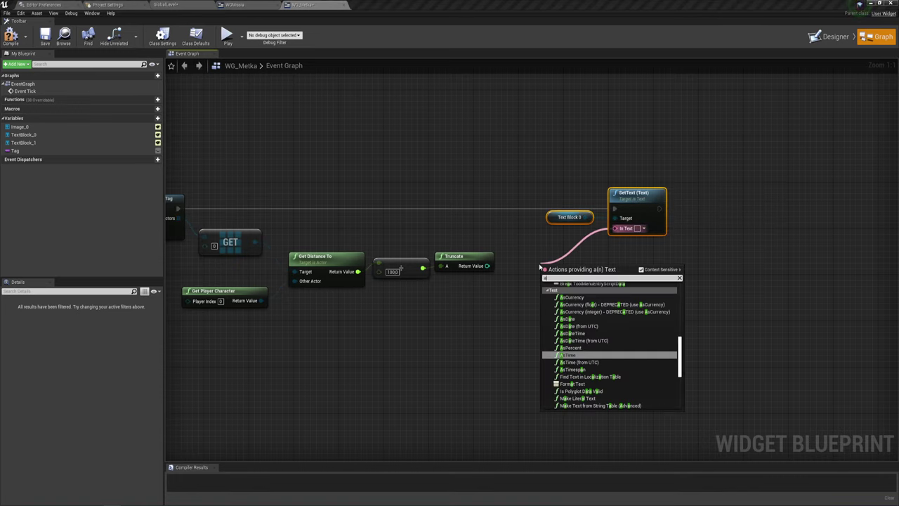
{"action": "type", "text": "app"}
{"action": "key", "text": "BackSpace"}
{"action": "key", "text": "BackSpace"}
{"action": "key", "text": "BackSpace"}
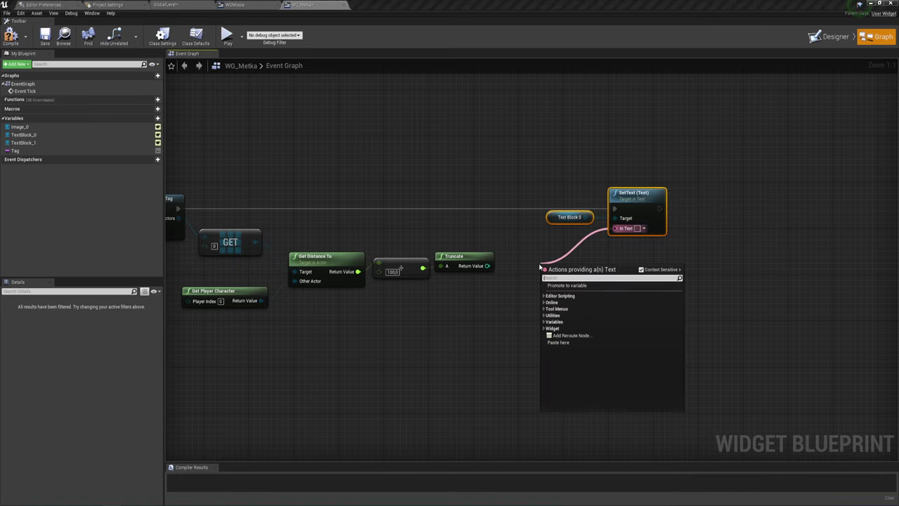
{"action": "left_click", "coordinate": [477, 306]}
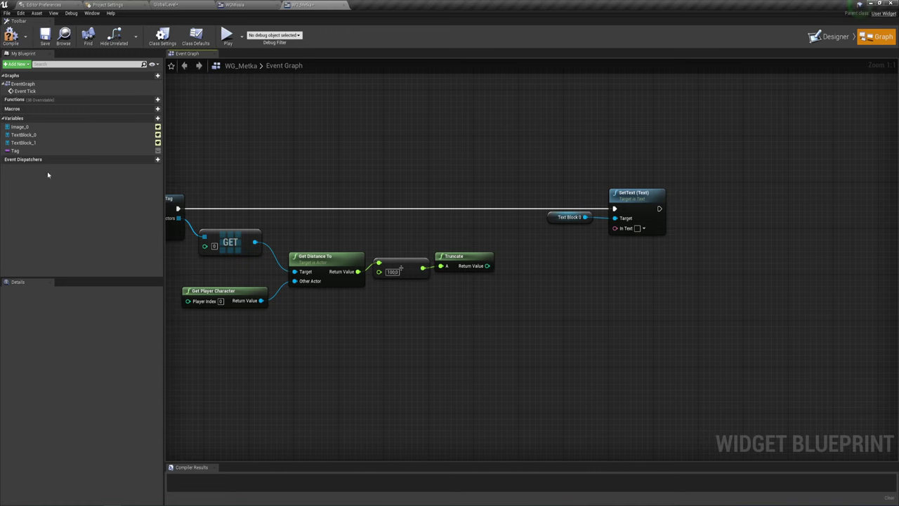
- Add a String variable NewVar_0 and place its getter in the graph
{"action": "left_click", "coordinate": [157, 118]}
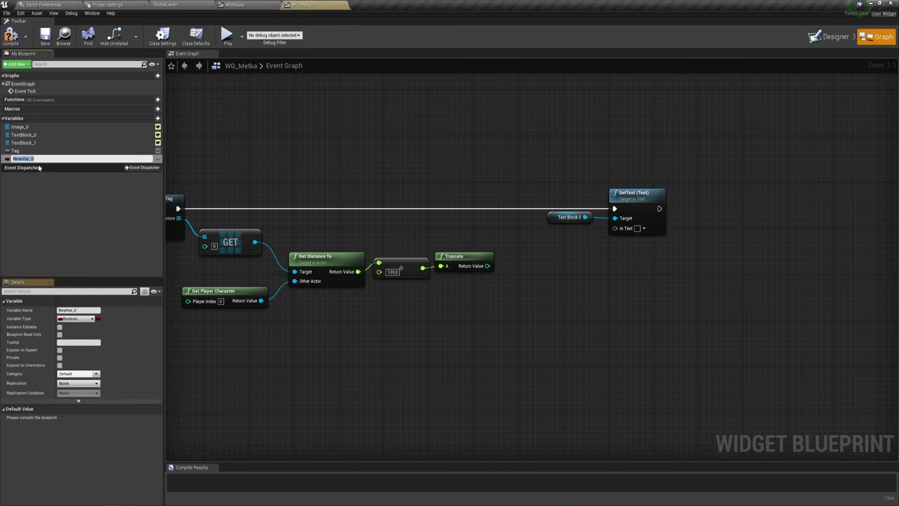
{"action": "key", "text": "Return"}
{"action": "left_click", "coordinate": [91, 320]}
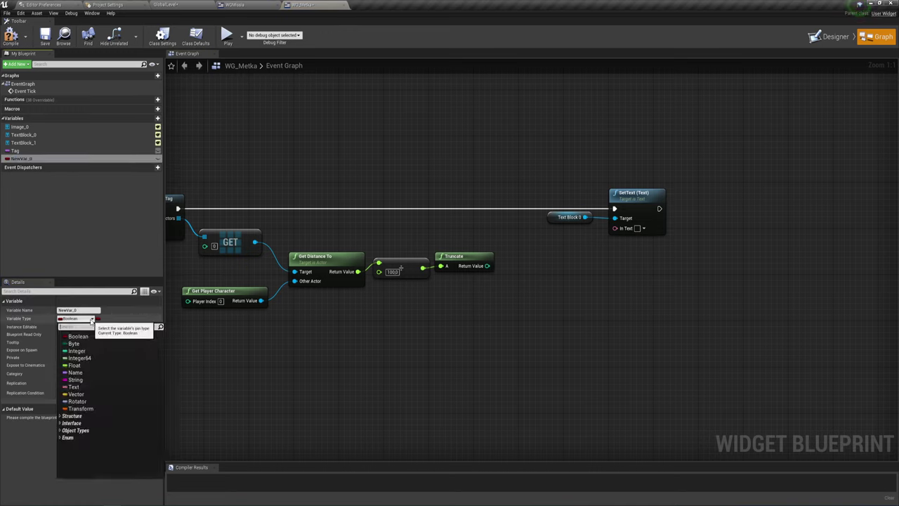
{"action": "left_click", "coordinate": [74, 379]}
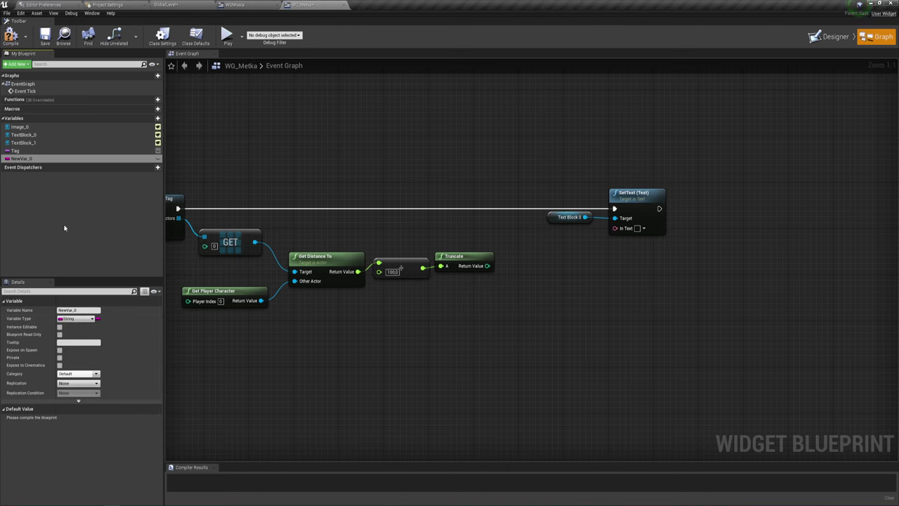
{"action": "mouse_move", "coordinate": [21, 159]}
{"action": "left_mouse_down", "text": "ctrl"}
{"action": "mouse_move", "coordinate": [460, 302]}
{"action": "mouse_move", "coordinate": [513, 298]}
{"action": "left_mouse_up", "text": "ctrl"}
- Add an Append node wired from Truncate into SetText's In Text, removing the New Var 0 getter
{"action": "type", "text": "append"}
{"action": "key", "text": "Return"}
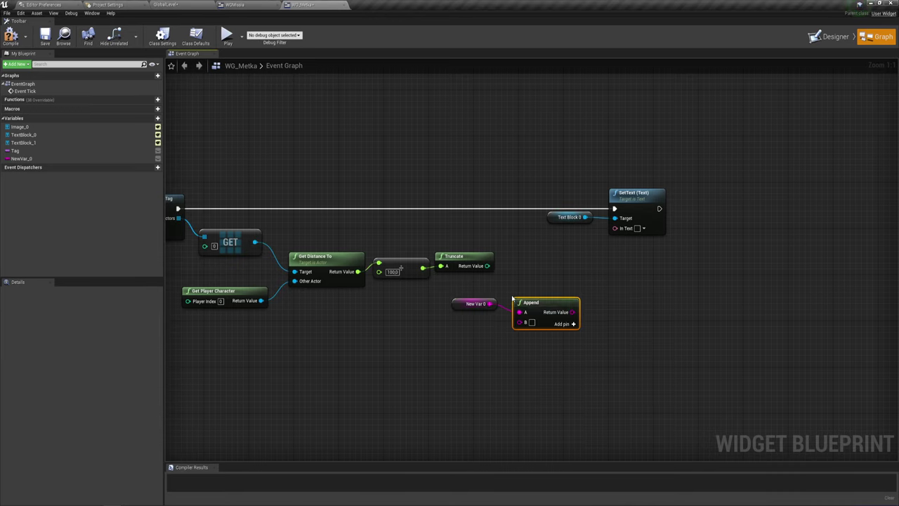
{"action": "left_click_drag", "start_coordinate": [573, 316], "coordinate": [589, 269]}
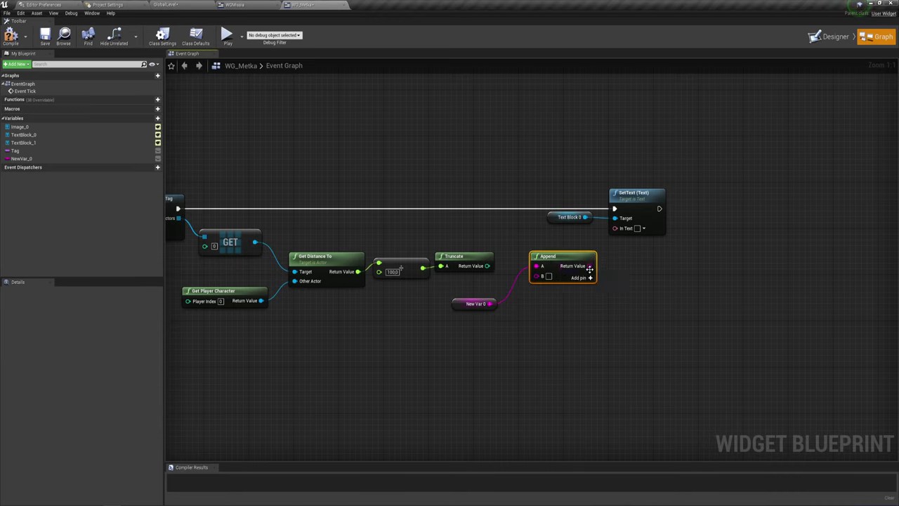
{"action": "left_click", "coordinate": [518, 290], "text": "alt"}
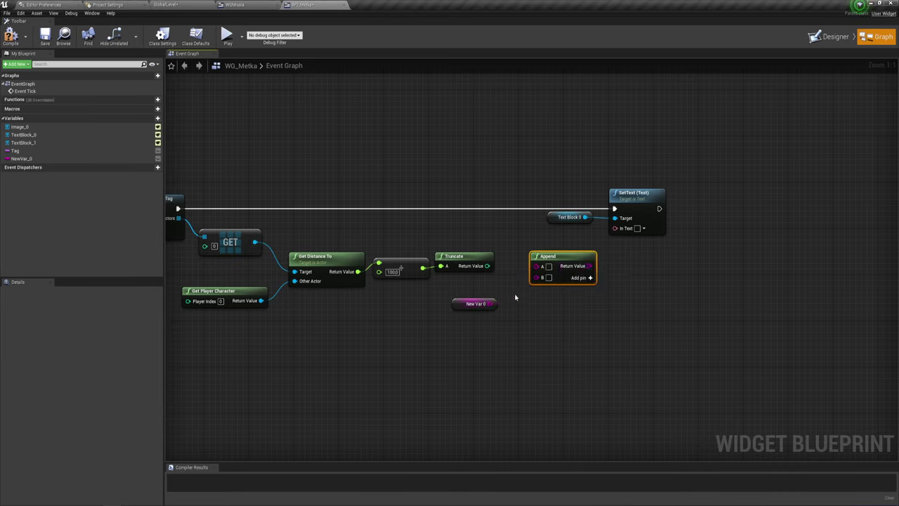
{"action": "left_click", "coordinate": [462, 304]}
{"action": "key", "text": "Delete"}
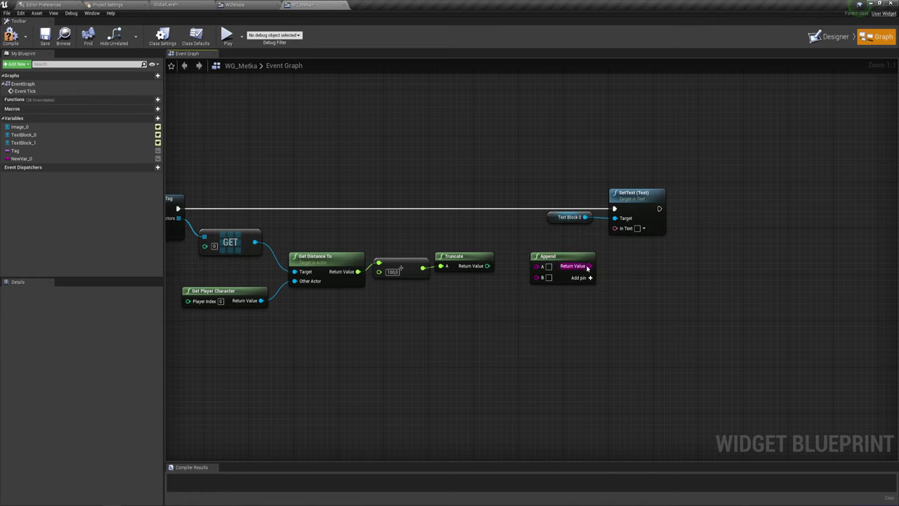
{"action": "left_click_drag", "start_coordinate": [591, 265], "coordinate": [624, 230]}
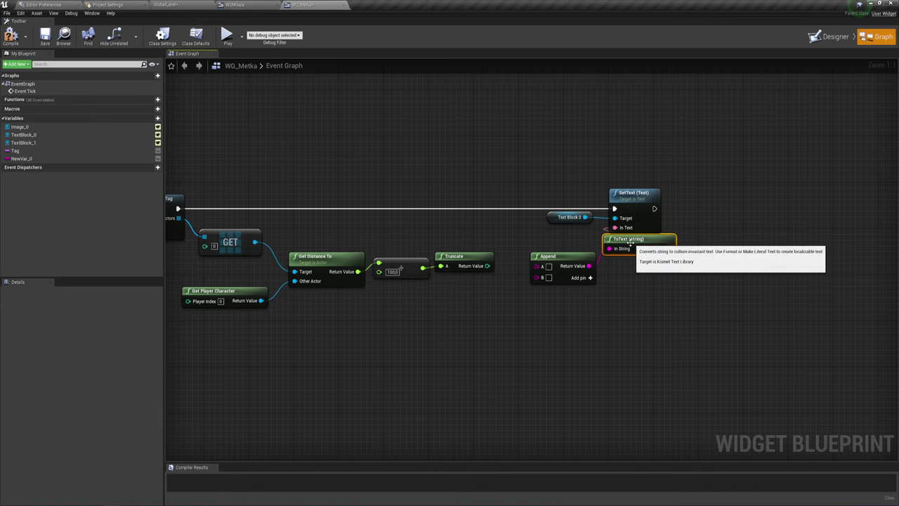
{"action": "left_click_drag", "start_coordinate": [572, 257], "coordinate": [577, 246]}
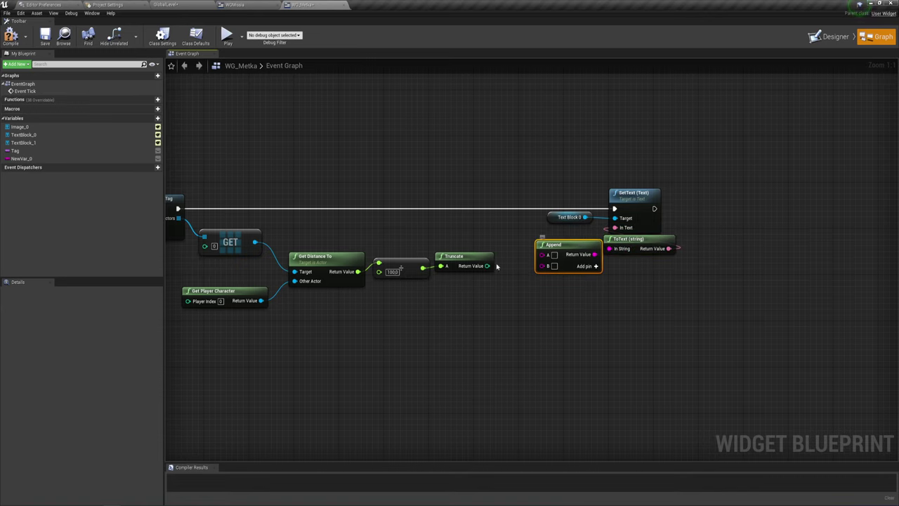
{"action": "left_click_drag", "start_coordinate": [487, 266], "coordinate": [541, 254]}
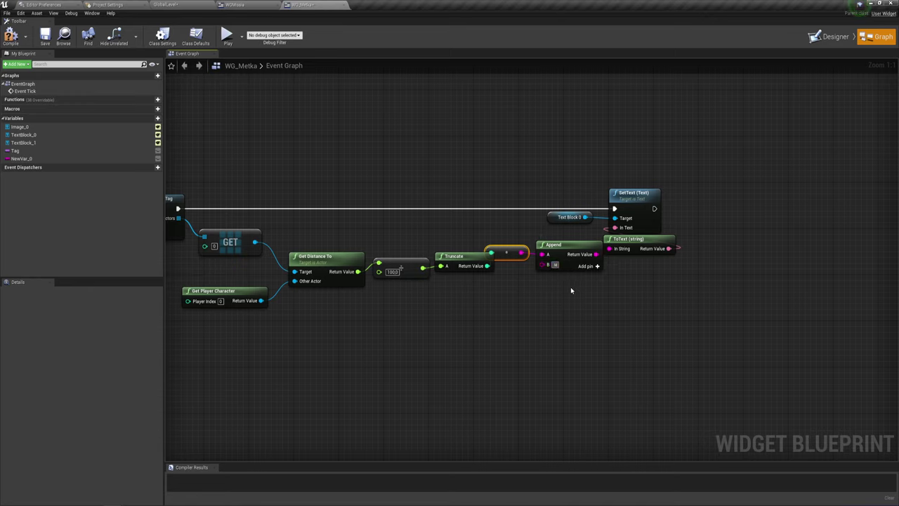
- Compile the WG_Metka widget blueprint
{"action": "right_click_drag", "start_coordinate": [532, 301], "coordinate": [648, 301]}
{"action": "scroll", "coordinate": [640, 298], "scroll_direction": "down", "scroll_amount": 1}
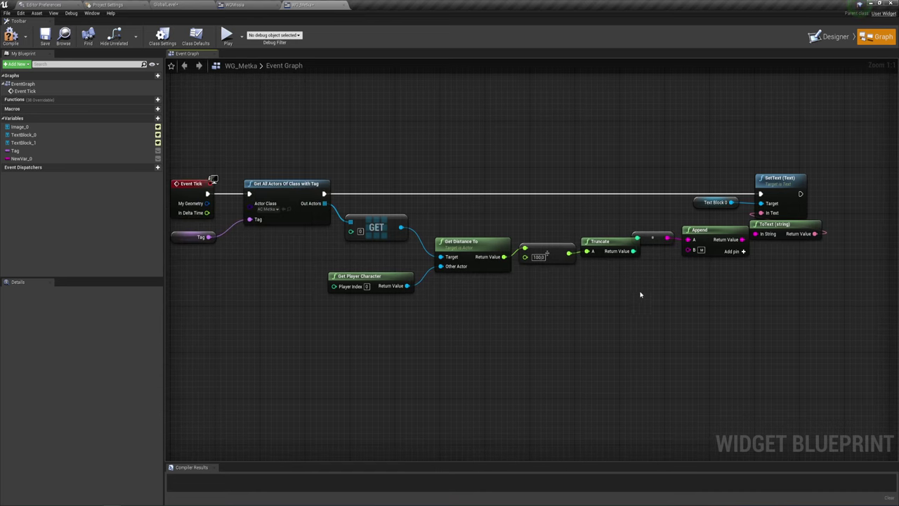
{"action": "scroll", "coordinate": [551, 286], "scroll_direction": "down", "scroll_amount": 1}
{"action": "left_click", "coordinate": [11, 37]}
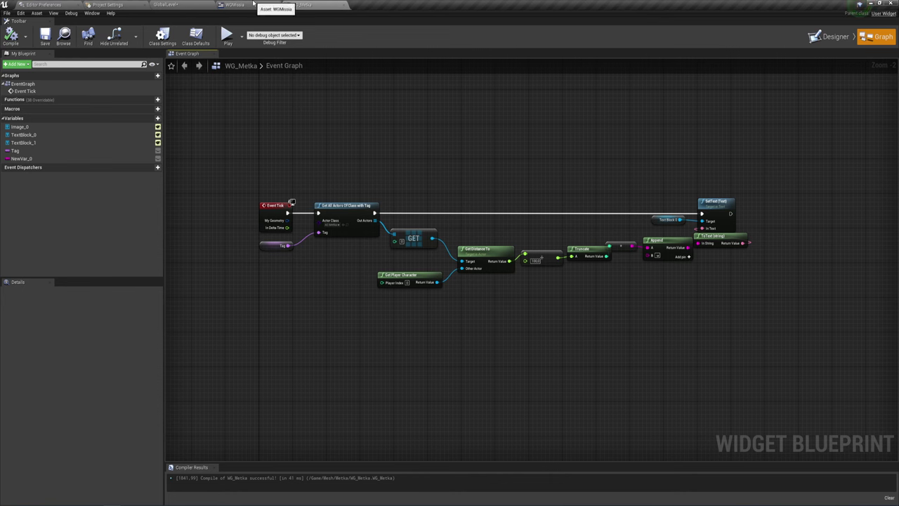
- Open AC_Metka from the Content Browser and add a Widget component found by searching 'wi'
{"action": "left_click", "coordinate": [167, 4]}
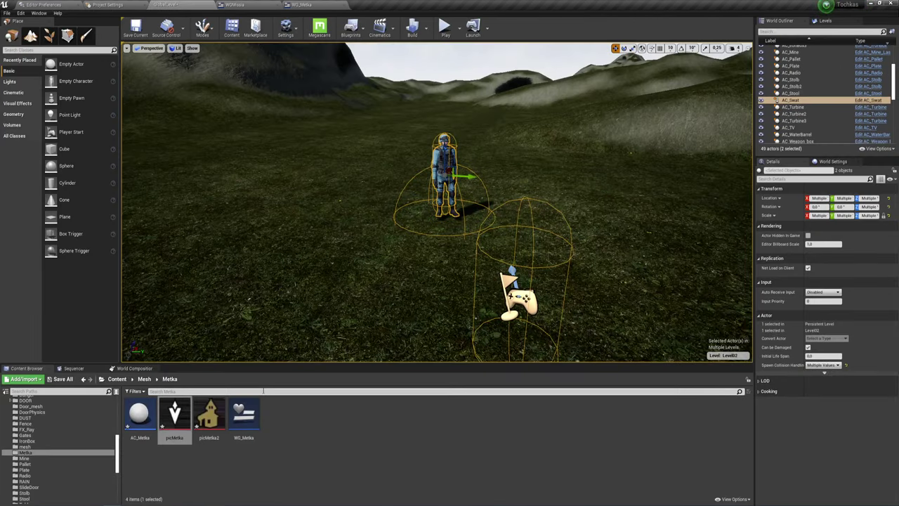
{"action": "double_click", "coordinate": [140, 415]}
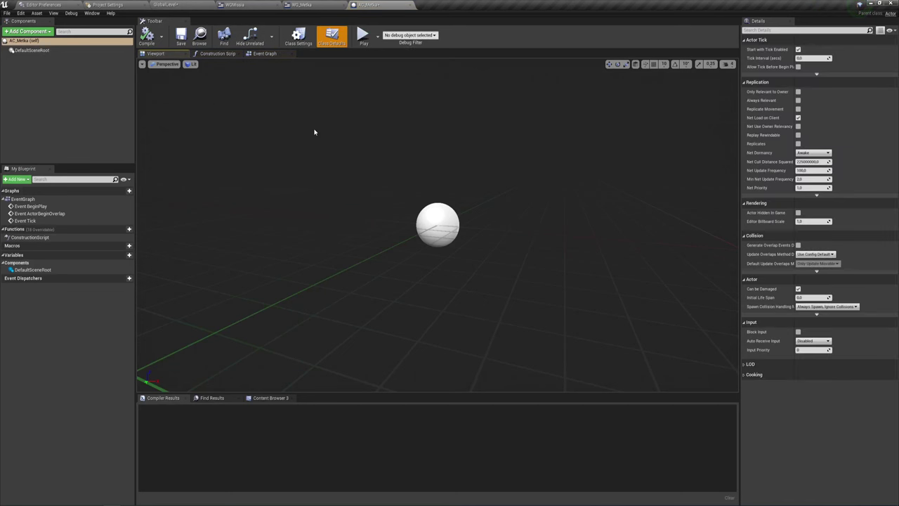
{"action": "left_click", "coordinate": [28, 31]}
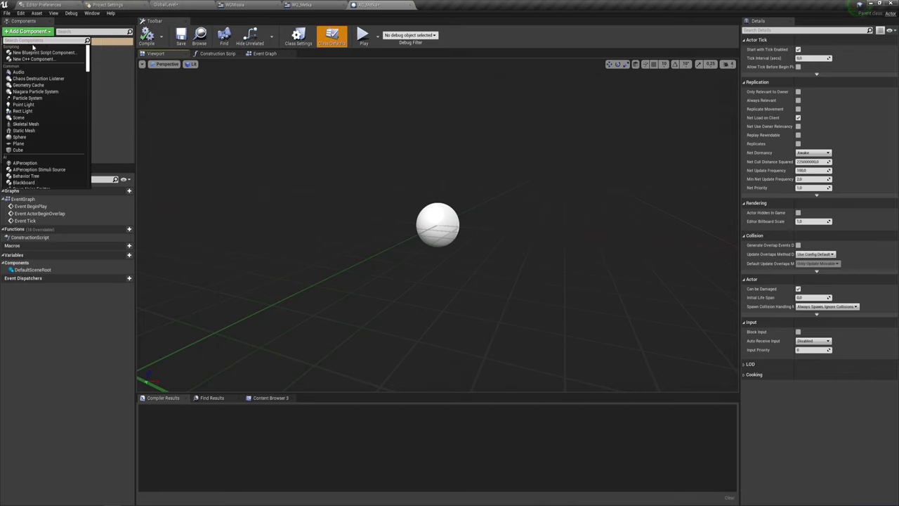
{"action": "type", "text": "widget"}
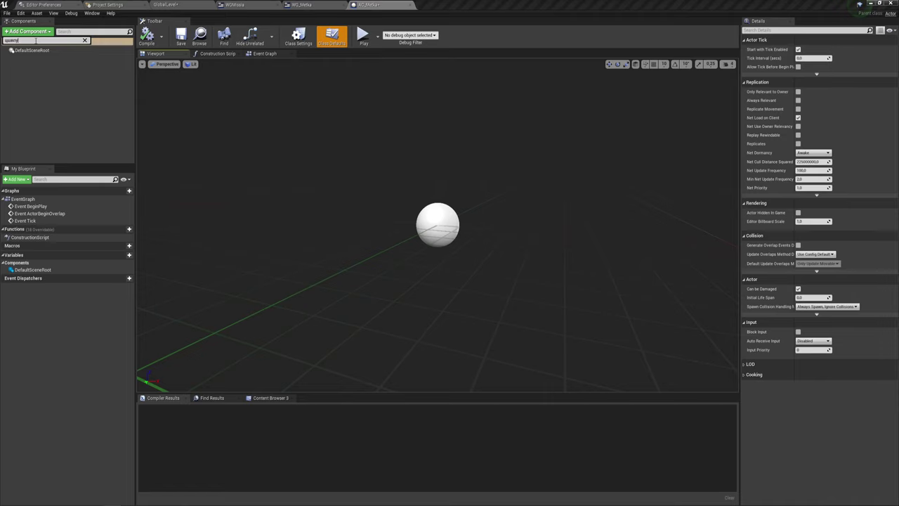
{"action": "key", "text": "BackSpace"}
{"action": "key", "text": "BackSpace"}
{"action": "key", "text": "BackSpace"}
{"action": "left_click", "coordinate": [36, 40]}
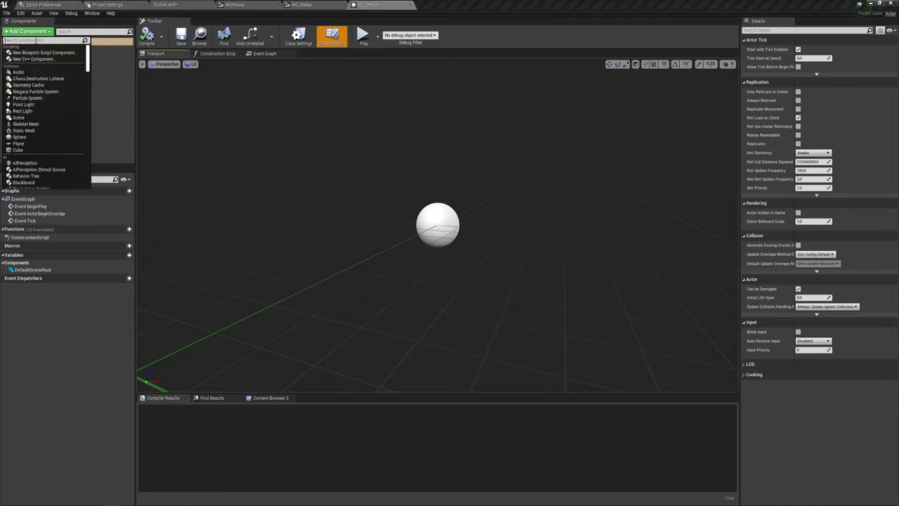
{"action": "type", "text": "wi"}
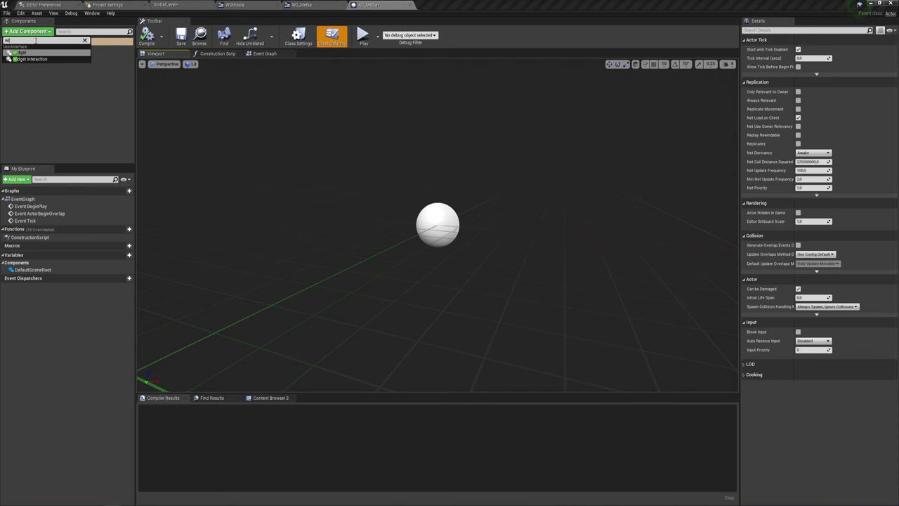
{"action": "key", "text": "Return"}
{"action": "left_click", "coordinate": [17, 59]}
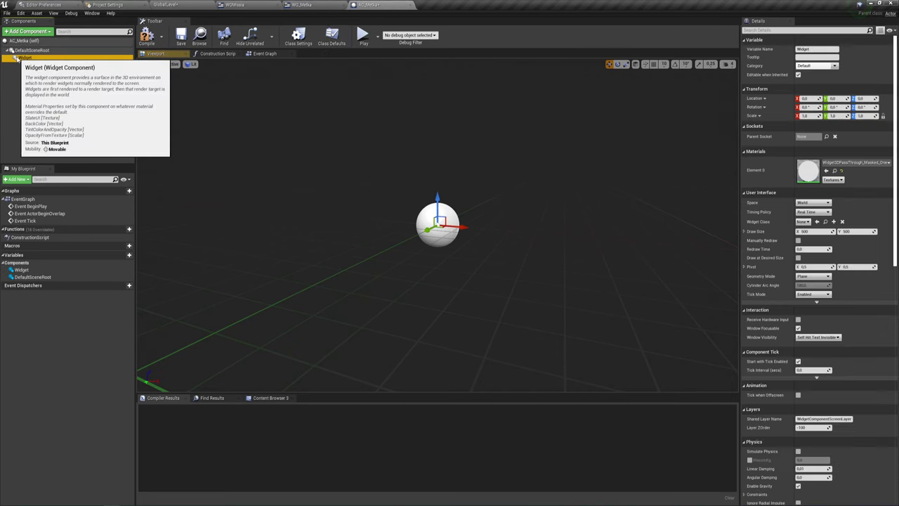
- Set the Widget component's class to WG_Metka and raise it above the sphere to about Z 27.7
{"action": "left_click", "coordinate": [803, 221]}
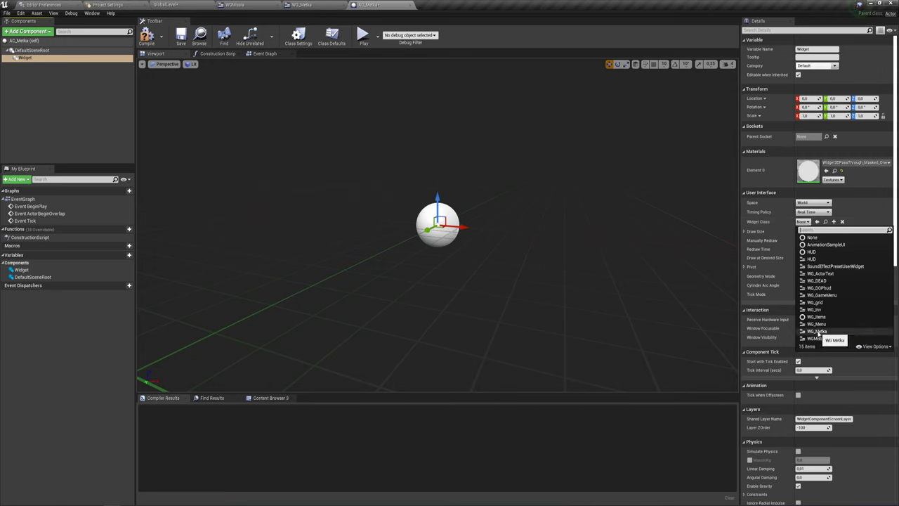
{"action": "left_click", "coordinate": [817, 331]}
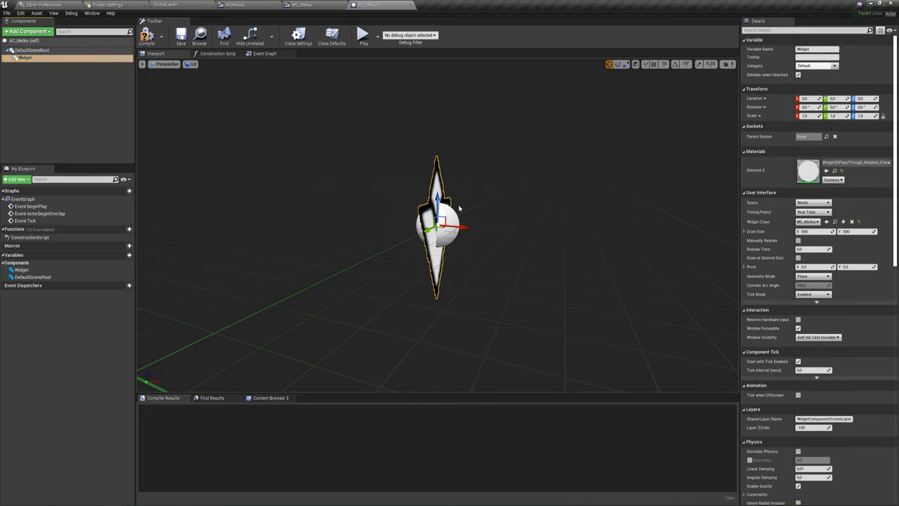
{"action": "left_click", "coordinate": [459, 208]}
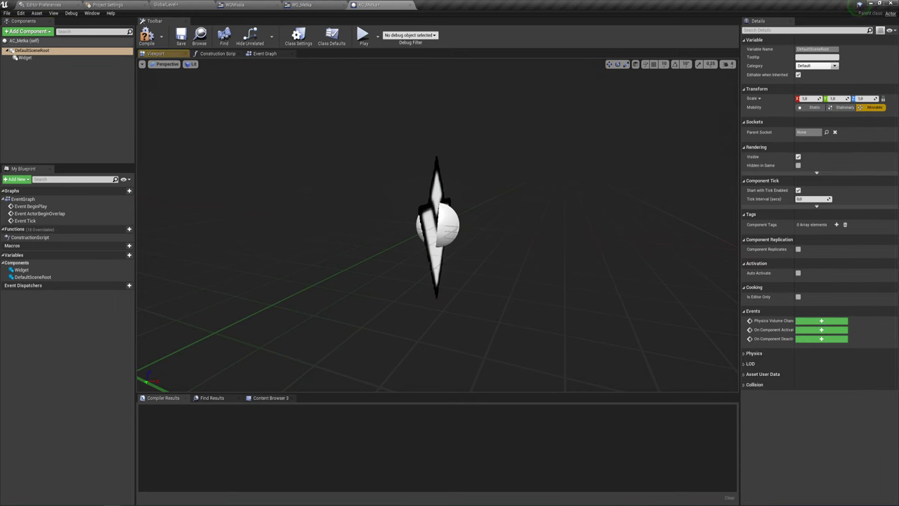
{"action": "left_click", "coordinate": [435, 190]}
{"action": "left_click_drag", "start_coordinate": [430, 197], "coordinate": [420, 162]}
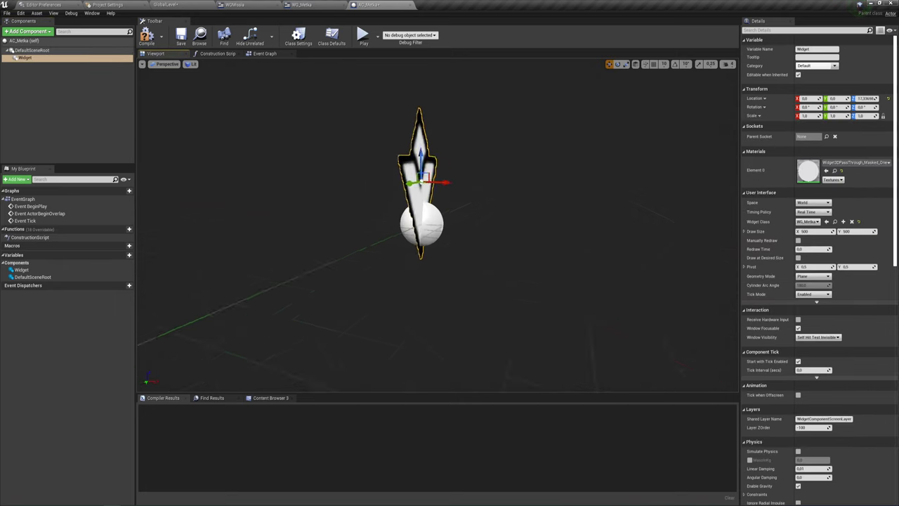
{"action": "mouse_move", "coordinate": [436, 211]}
{"action": "right_mouse_down"}
{"action": "mouse_move", "coordinate": [450, 232]}
{"action": "mouse_move", "coordinate": [478, 195]}
{"action": "right_mouse_up"}
{"action": "left_click_drag", "start_coordinate": [415, 232], "coordinate": [421, 190]}
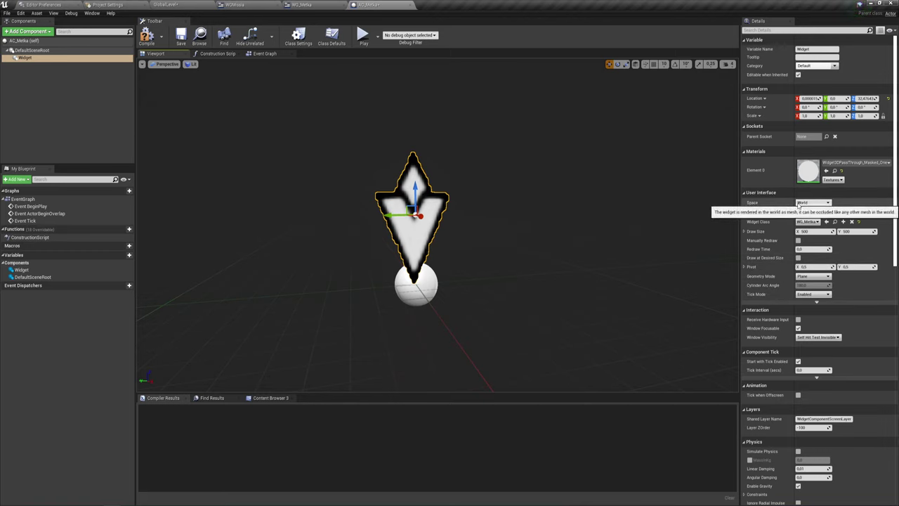
- Set the widget's Space to Screen and compile AC_Metka
{"action": "left_click", "coordinate": [805, 203]}
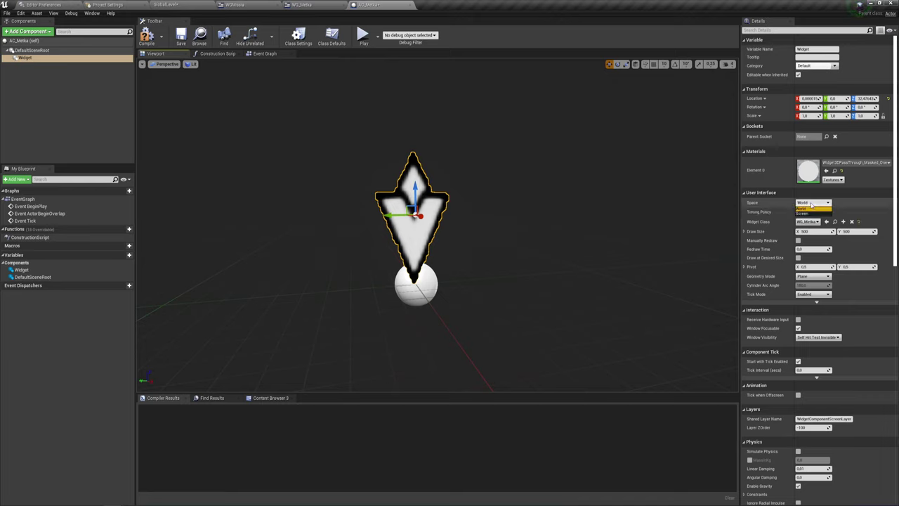
{"action": "left_click", "coordinate": [808, 215]}
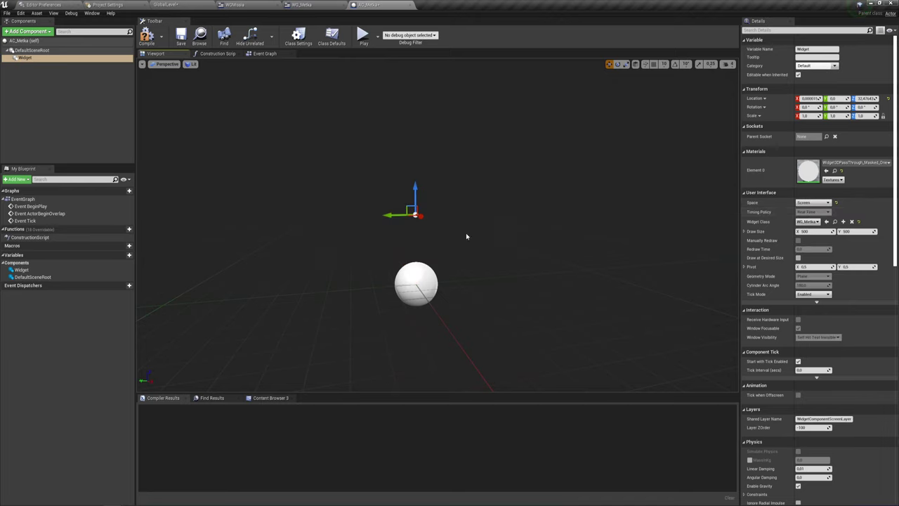
{"action": "left_click", "coordinate": [147, 35]}
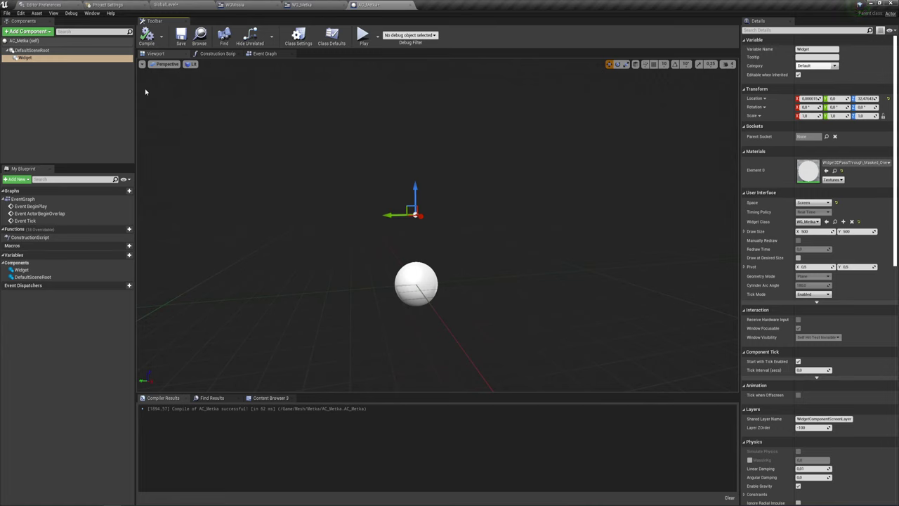
- Add a Capsule Collision under DefaultSceneRoot, then undo it
{"action": "left_click", "coordinate": [28, 52]}
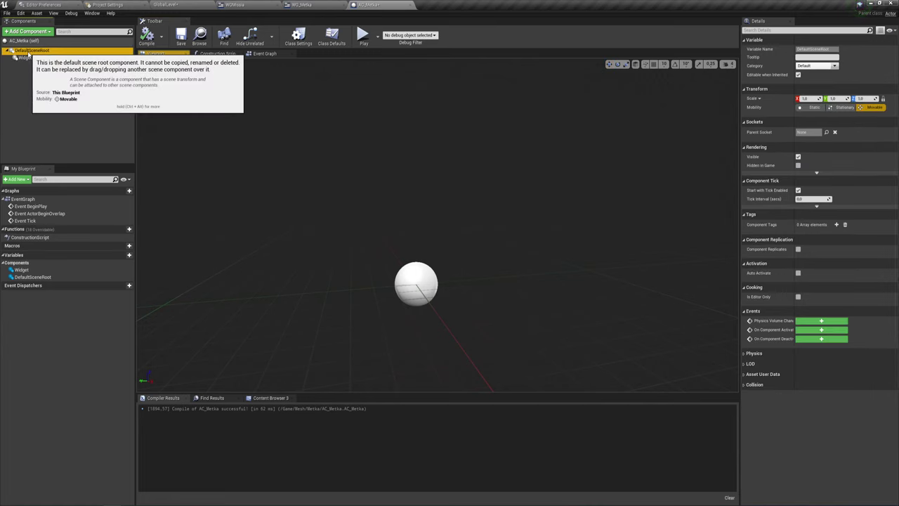
{"action": "left_click", "coordinate": [28, 31]}
{"action": "scroll", "coordinate": [52, 144], "scroll_direction": "down", "scroll_amount": 3}
{"action": "scroll", "coordinate": [52, 144], "scroll_direction": "down", "scroll_amount": 3}
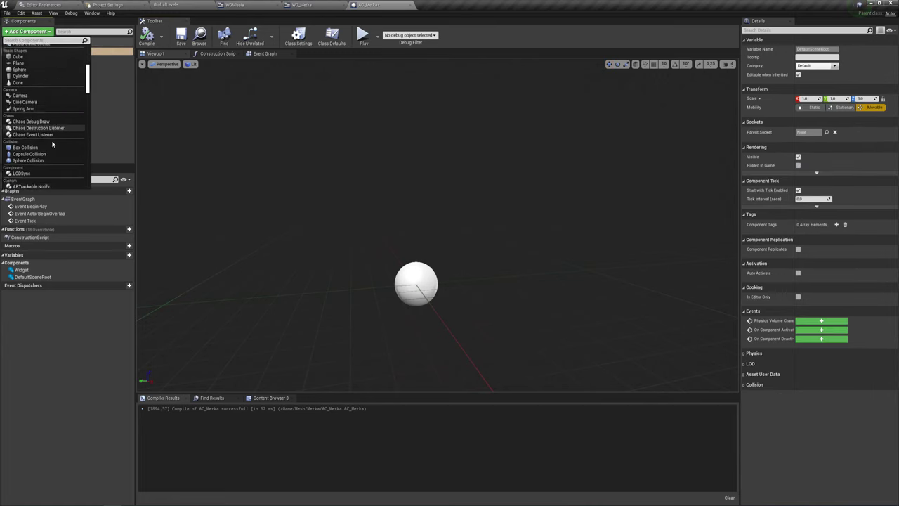
{"action": "scroll", "coordinate": [52, 141], "scroll_direction": "down", "scroll_amount": 2}
{"action": "scroll", "coordinate": [52, 140], "scroll_direction": "down", "scroll_amount": 2}
{"action": "scroll", "coordinate": [28, 91], "scroll_direction": "up", "scroll_amount": 1}
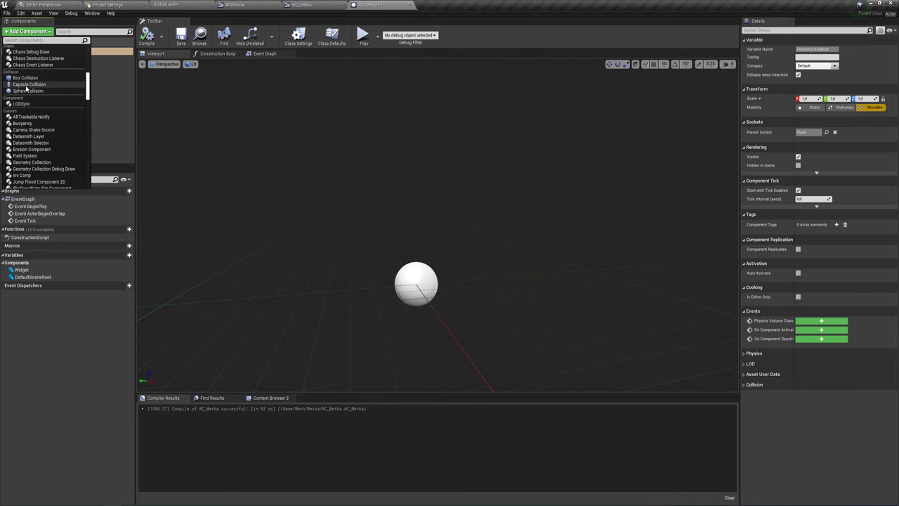
{"action": "left_click", "coordinate": [28, 84]}
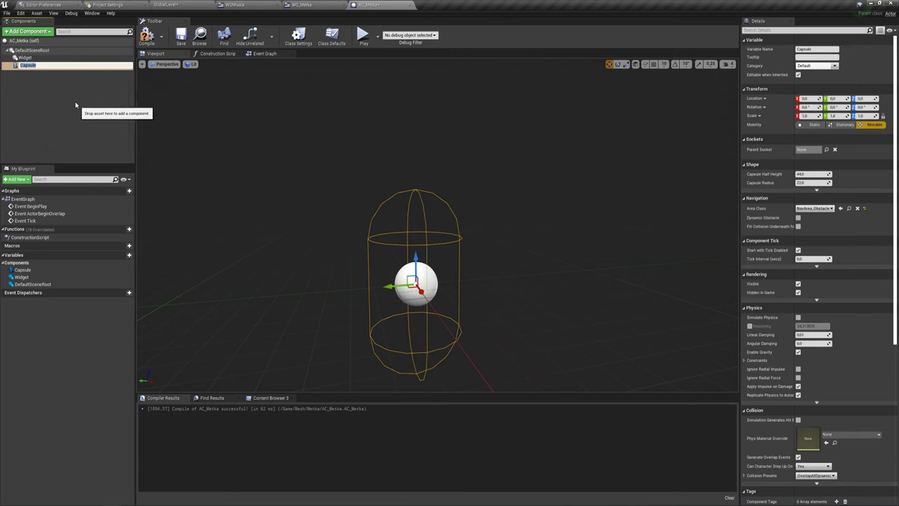
{"action": "key", "text": "ctrl+z"}
{"action": "key", "text": "ctrl+y"}
{"action": "key", "text": "ctrl+z"}
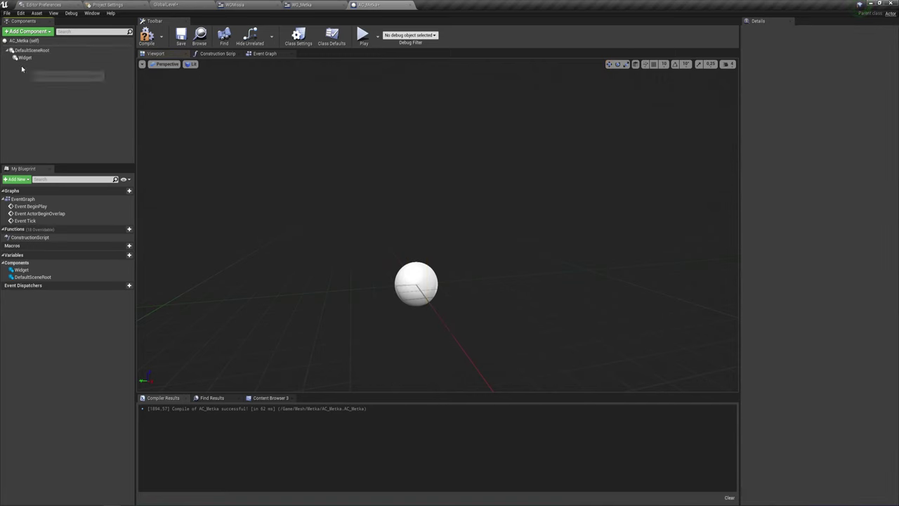
- Add a Sphere Collision under DefaultSceneRoot with Sphere Radius 100
{"action": "left_click", "coordinate": [28, 51]}
{"action": "left_click", "coordinate": [28, 30]}
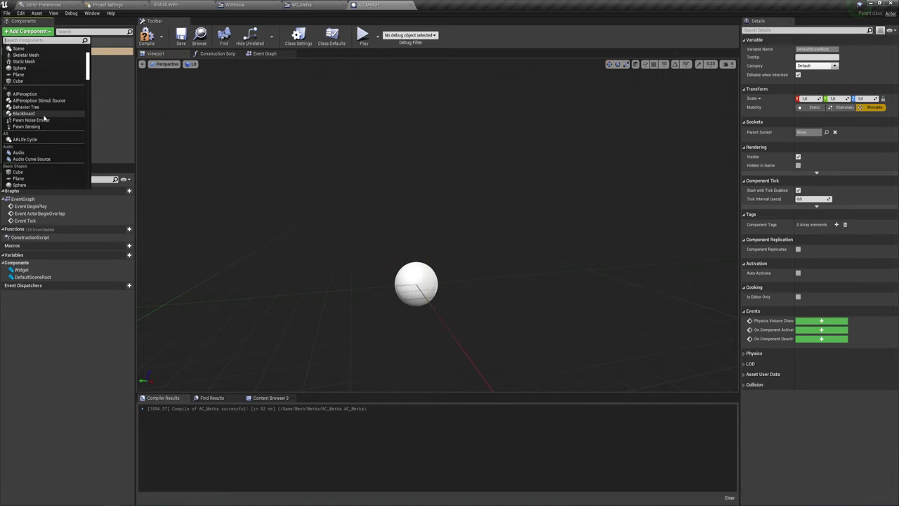
{"action": "scroll", "coordinate": [44, 119], "scroll_direction": "down", "scroll_amount": 2}
{"action": "scroll", "coordinate": [44, 120], "scroll_direction": "down", "scroll_amount": 2}
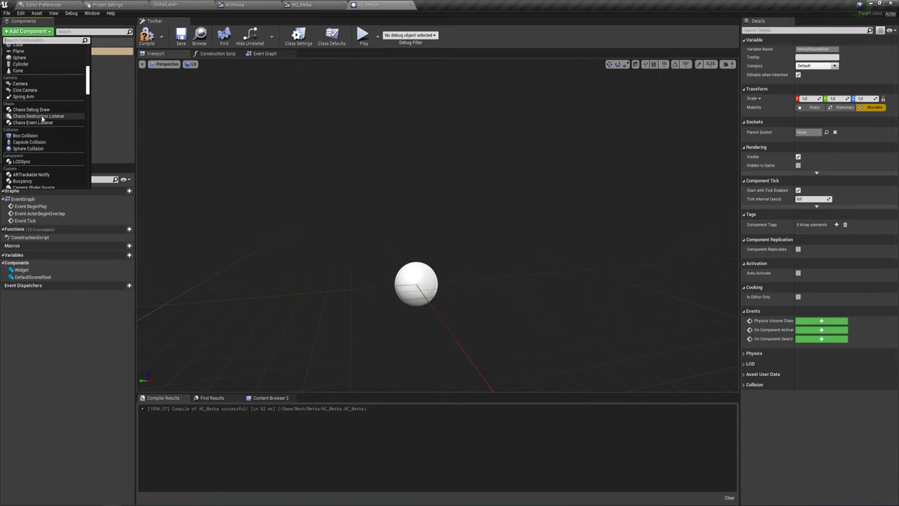
{"action": "left_click", "coordinate": [22, 149]}
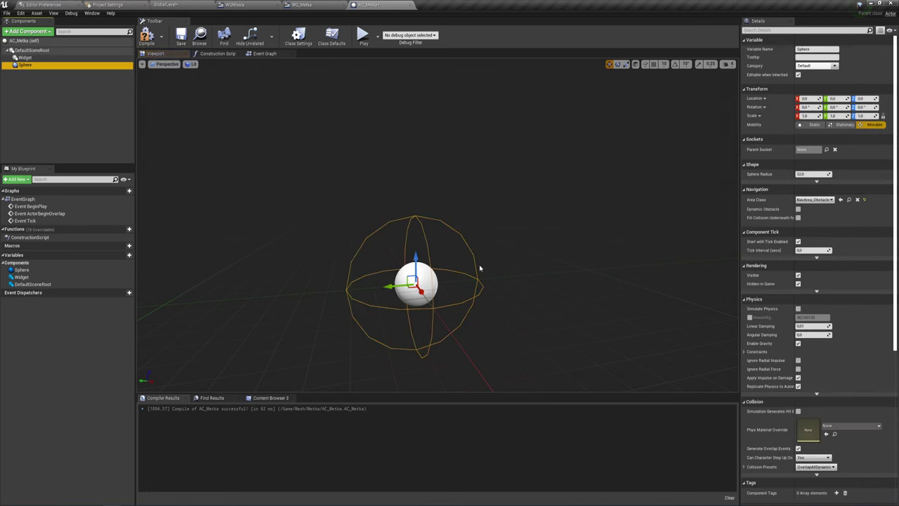
{"action": "mouse_move", "coordinate": [813, 174]}
{"action": "left_mouse_down"}
{"action": "mouse_move", "coordinate": [864, 173]}
{"action": "mouse_move", "coordinate": [843, 174]}
{"action": "left_mouse_up"}
{"action": "left_click", "coordinate": [808, 174]}
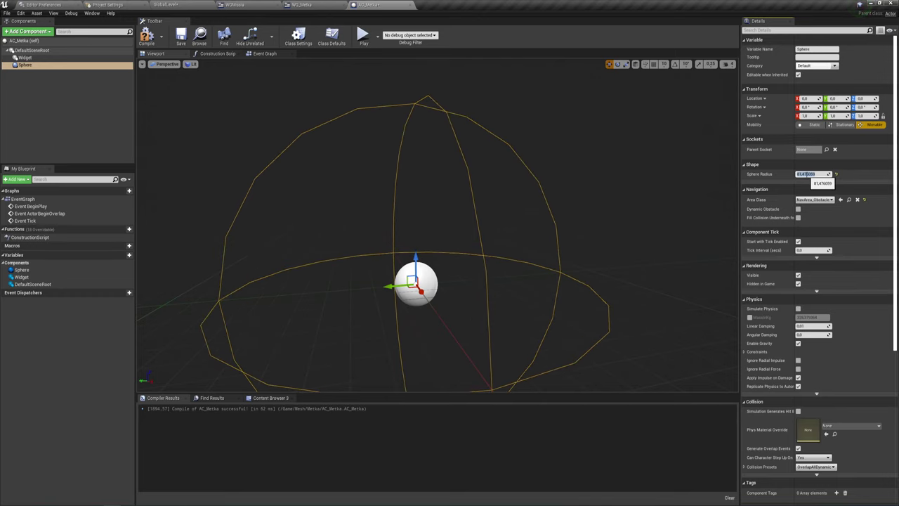
{"action": "type", "text": "100"}
{"action": "key", "text": "Return"}
{"action": "right_click_drag", "start_coordinate": [479, 240], "coordinate": [477, 267]}
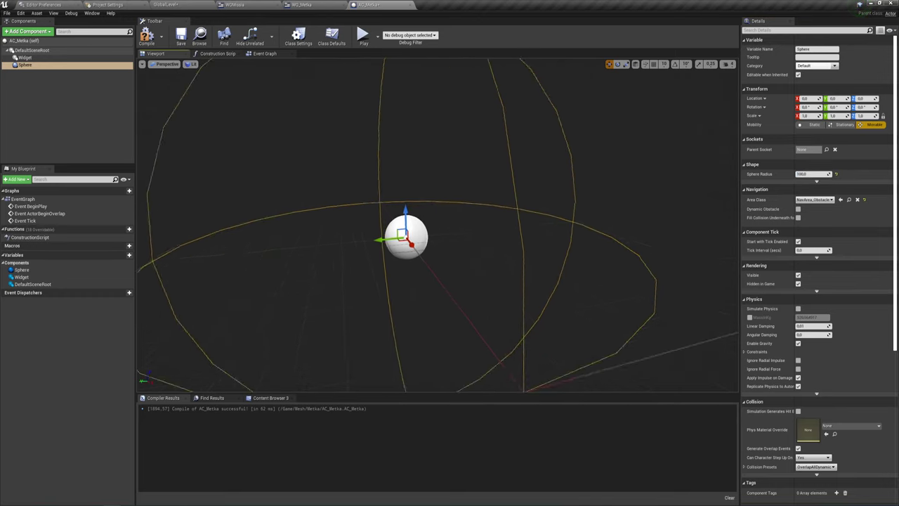
- Add an On Component Begin Overlap event for the Sphere collision
{"action": "key", "text": "f"}
{"action": "right_click", "coordinate": [28, 65]}
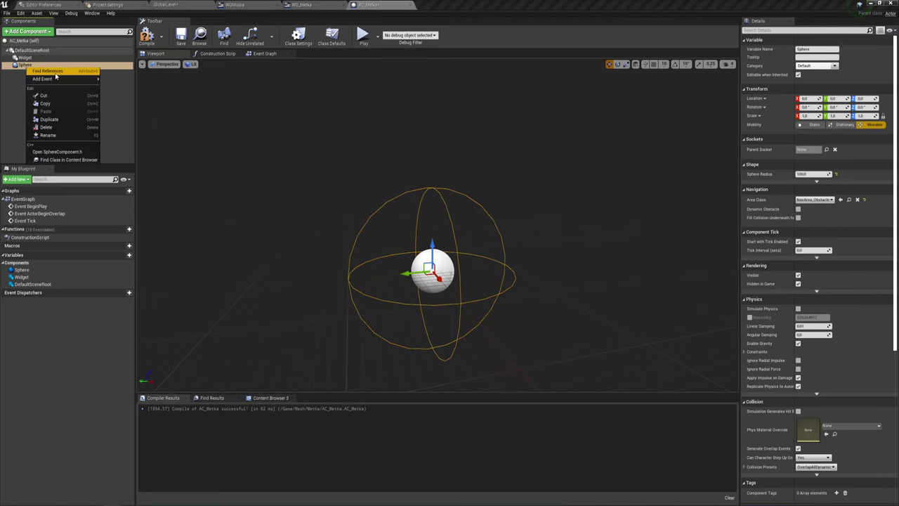
{"action": "mouse_move", "coordinate": [85, 78]}
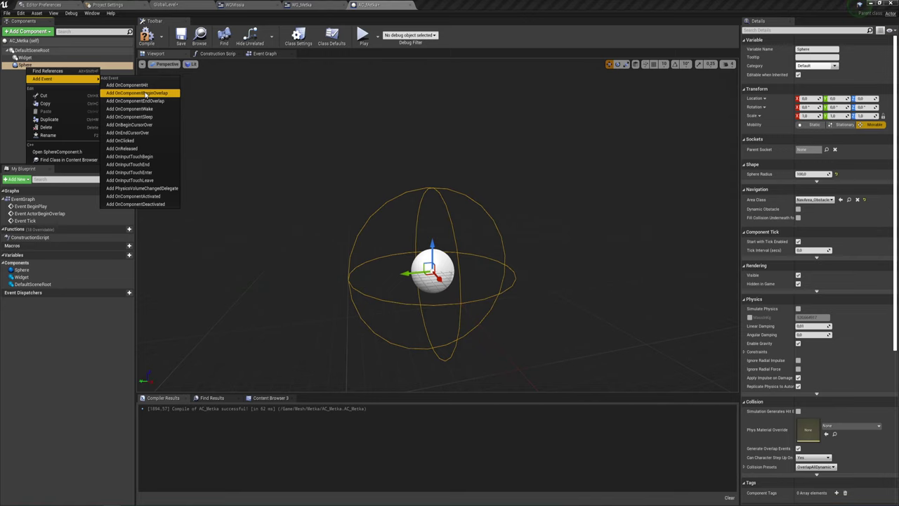
{"action": "left_click", "coordinate": [145, 94]}
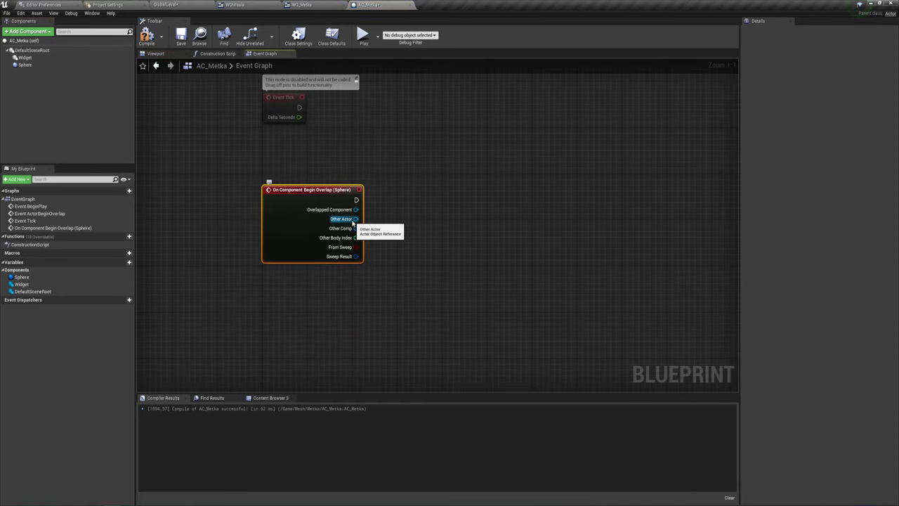
- Cast Other Actor to FirstPersonCharacter and follow the cast with a DestroyActor node
{"action": "left_click_drag", "start_coordinate": [353, 222], "coordinate": [390, 207]}
{"action": "type", "text": "cast"}
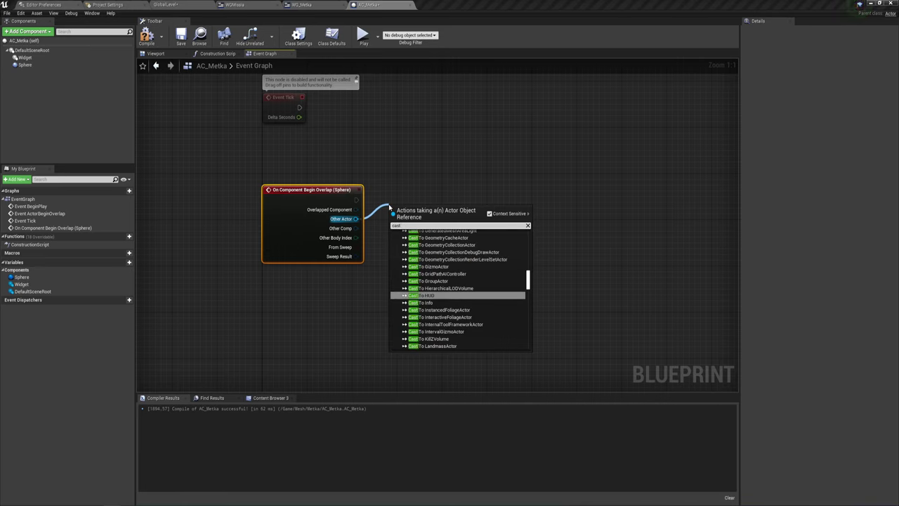
{"action": "type", "text": " to th"}
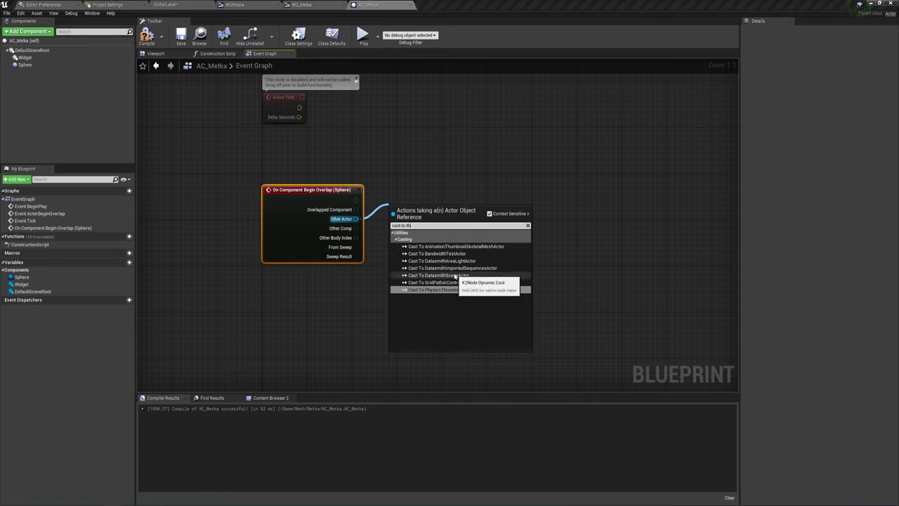
{"action": "key", "text": "BackSpace"}
{"action": "key", "text": "BackSpace"}
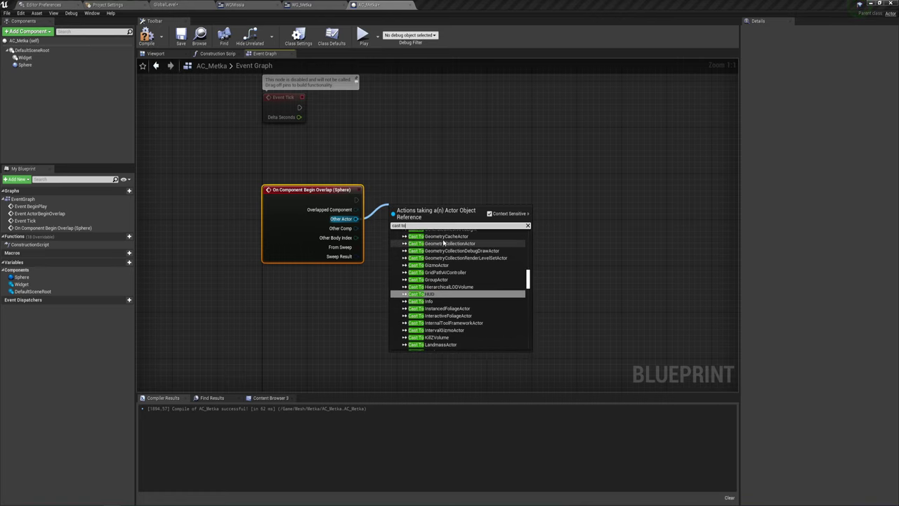
{"action": "type", "text": "f"}
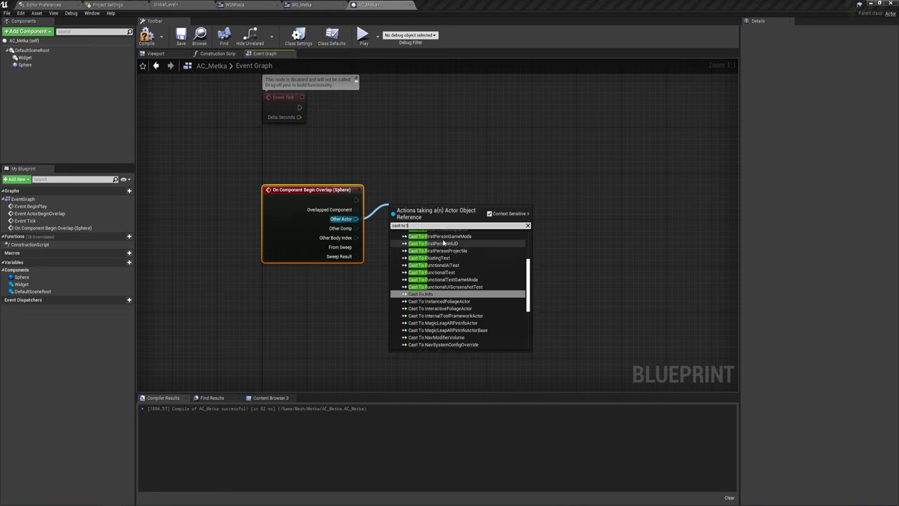
{"action": "type", "text": "i"}
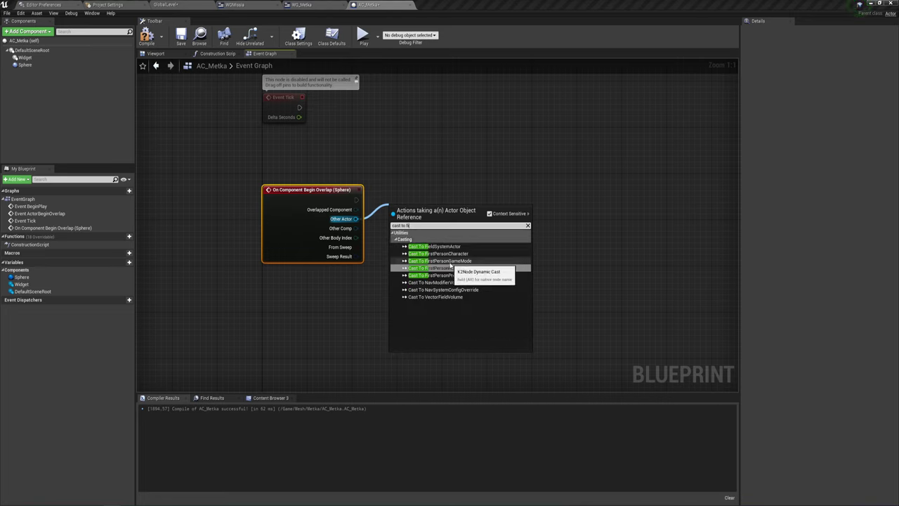
{"action": "left_click", "coordinate": [450, 257]}
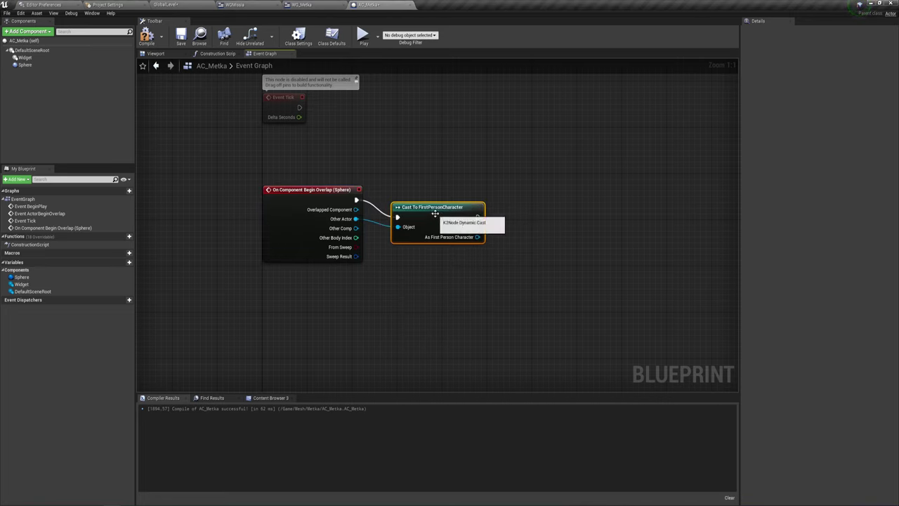
{"action": "left_click_drag", "start_coordinate": [434, 210], "coordinate": [417, 201]}
{"action": "mouse_move", "coordinate": [480, 281]}
{"action": "right_mouse_down"}
{"action": "mouse_move", "coordinate": [420, 271]}
{"action": "mouse_move", "coordinate": [420, 290]}
{"action": "right_mouse_up"}
{"action": "left_click_drag", "start_coordinate": [370, 189], "coordinate": [434, 304]}
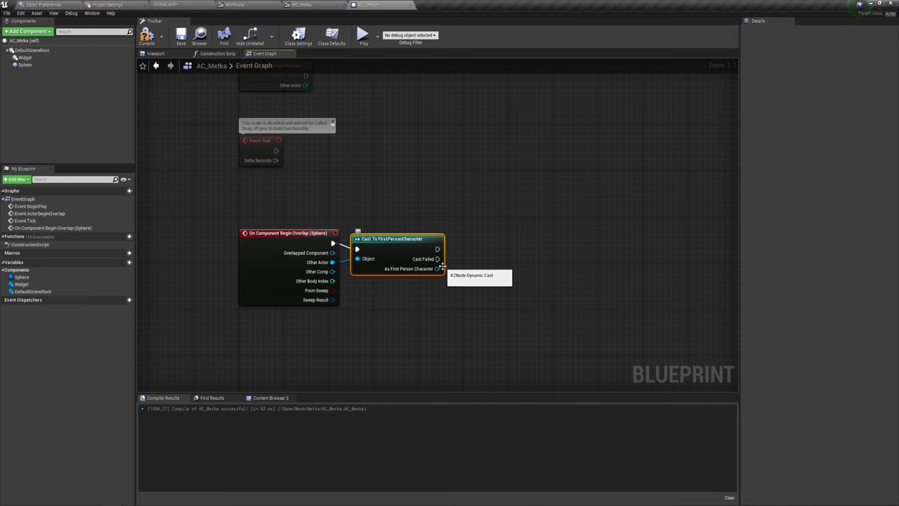
{"action": "left_click_drag", "start_coordinate": [438, 249], "coordinate": [507, 237]}
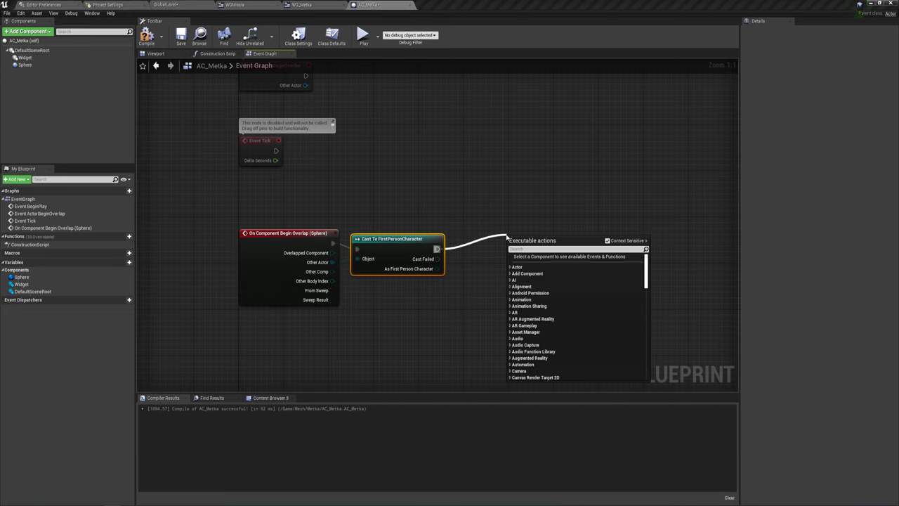
{"action": "type", "text": "dest"}
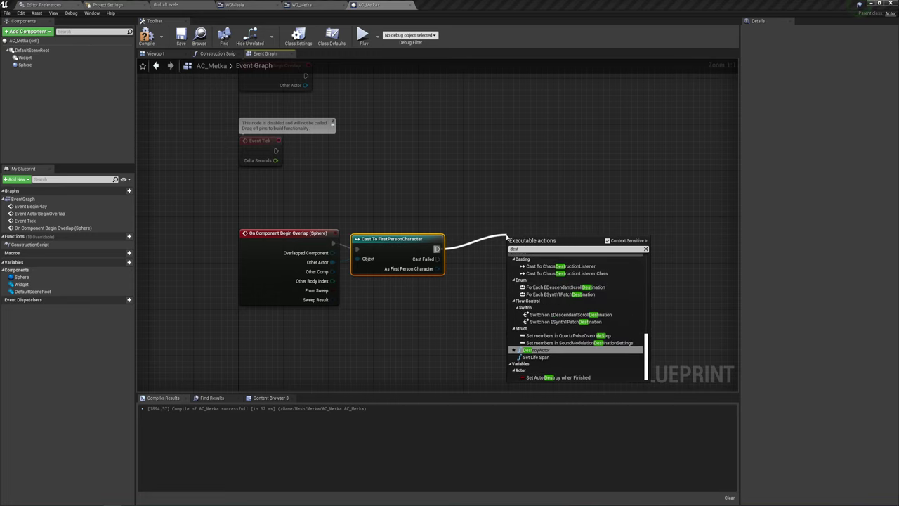
{"action": "key", "text": "Return"}
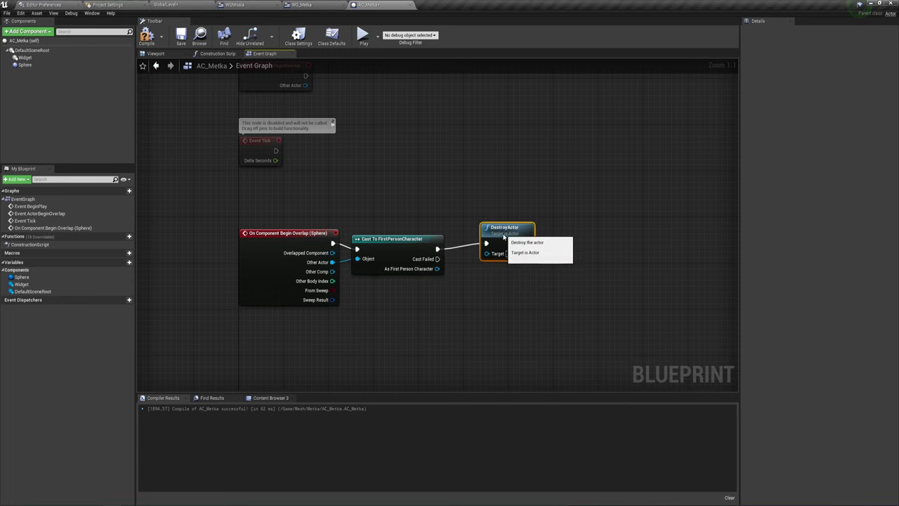
- Delete the unused ActorBeginOverlap and Tick events, then return to the GlobalLevel editor
{"action": "mouse_move", "coordinate": [483, 275]}
{"action": "right_mouse_down"}
{"action": "mouse_move", "coordinate": [496, 350]}
{"action": "mouse_move", "coordinate": [490, 236]}
{"action": "right_mouse_up"}
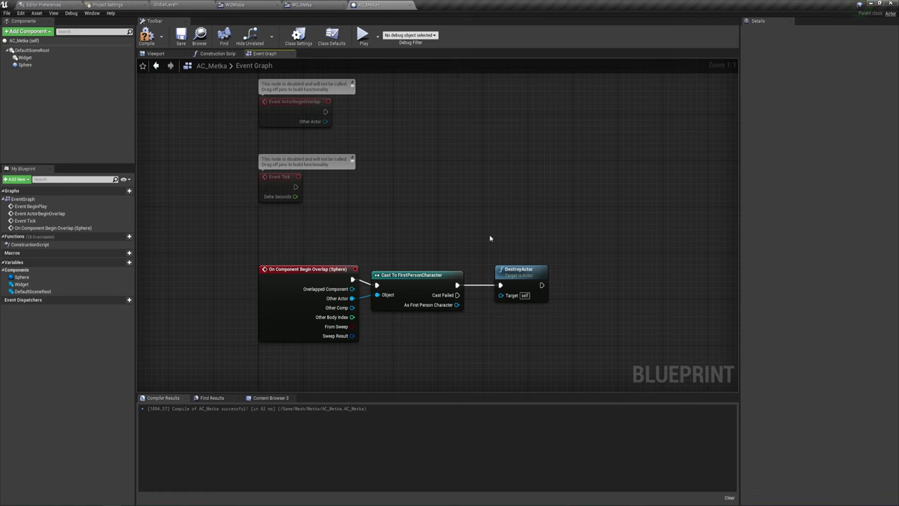
{"action": "right_click_drag", "start_coordinate": [463, 166], "coordinate": [504, 255]}
{"action": "right_click_drag", "start_coordinate": [487, 293], "coordinate": [480, 265]}
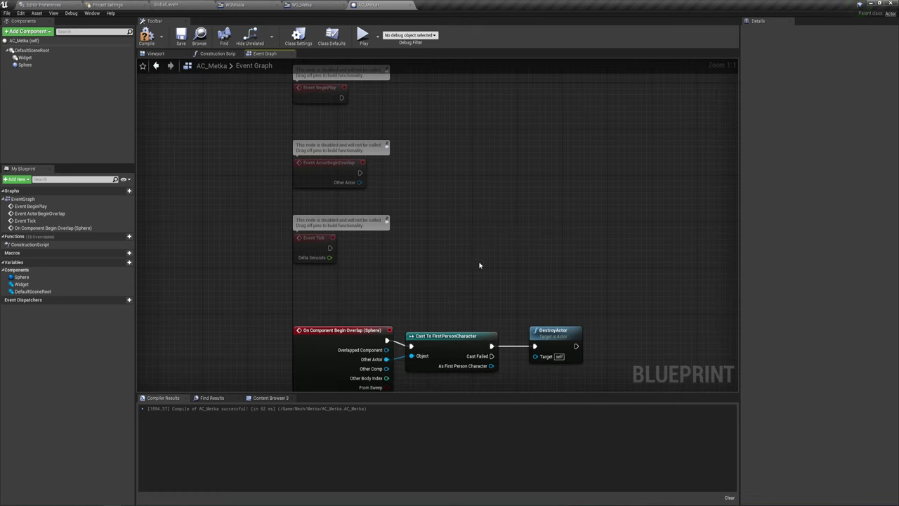
{"action": "left_click_drag", "start_coordinate": [480, 265], "coordinate": [235, 154]}
{"action": "key", "text": "Delete"}
{"action": "mouse_move", "coordinate": [287, 112]}
{"action": "right_mouse_down"}
{"action": "mouse_move", "coordinate": [279, 230]}
{"action": "mouse_move", "coordinate": [309, 199]}
{"action": "mouse_move", "coordinate": [303, 232]}
{"action": "right_mouse_up"}
{"action": "left_click", "coordinate": [286, 222]}
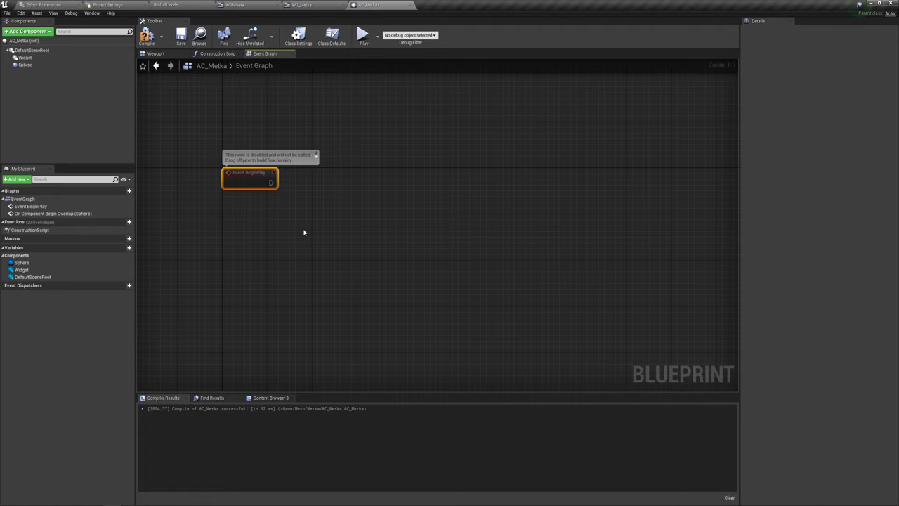
{"action": "right_click_drag", "start_coordinate": [309, 225], "coordinate": [302, 250]}
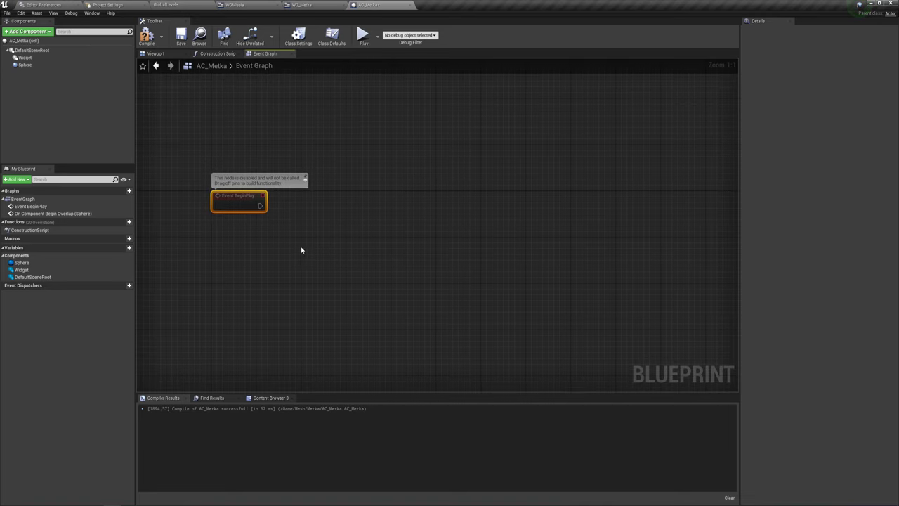
{"action": "left_click", "coordinate": [165, 5]}
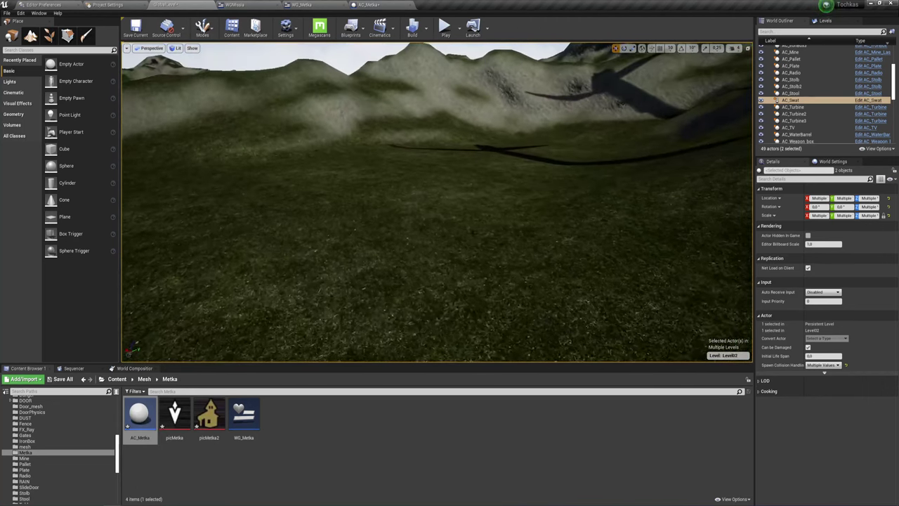
- Place an AC_Metka actor on the landscape and shift it left
{"action": "left_click_drag", "start_coordinate": [139, 414], "coordinate": [476, 257]}
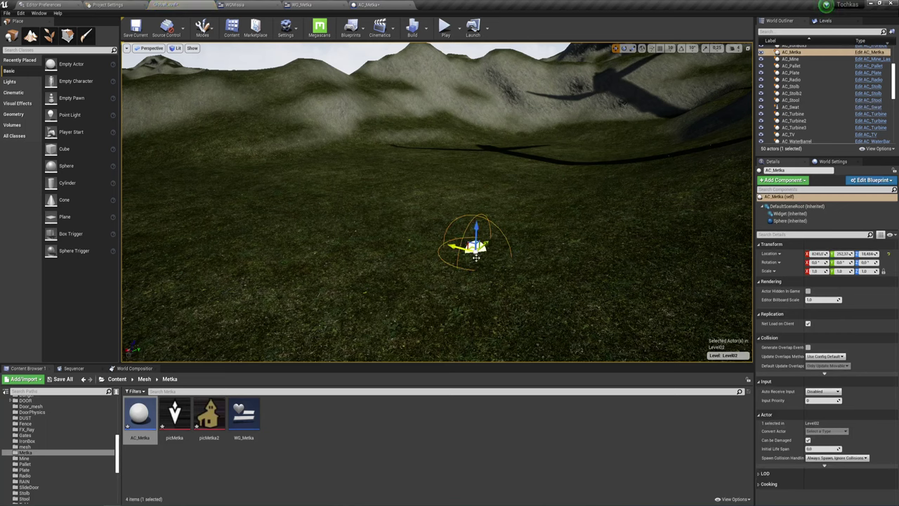
{"action": "right_click_drag", "start_coordinate": [476, 257], "coordinate": [534, 257]}
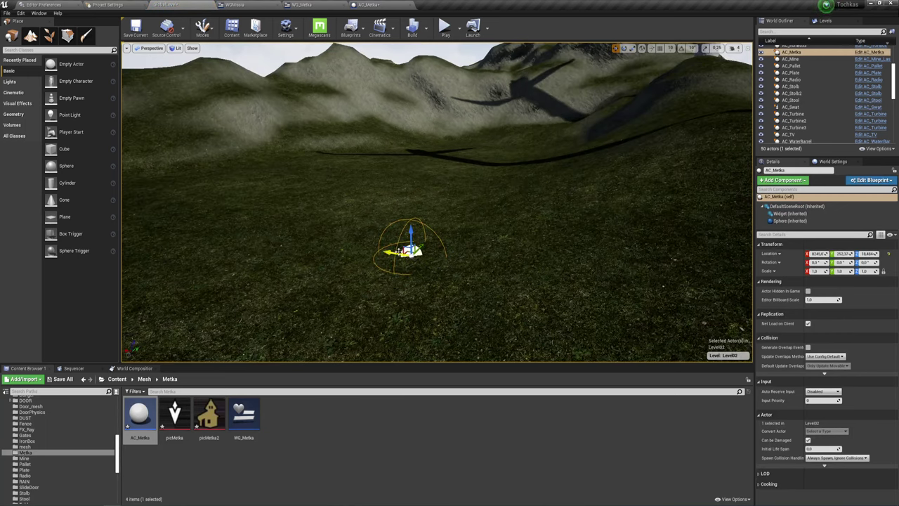
{"action": "left_click_drag", "start_coordinate": [400, 251], "coordinate": [371, 246]}
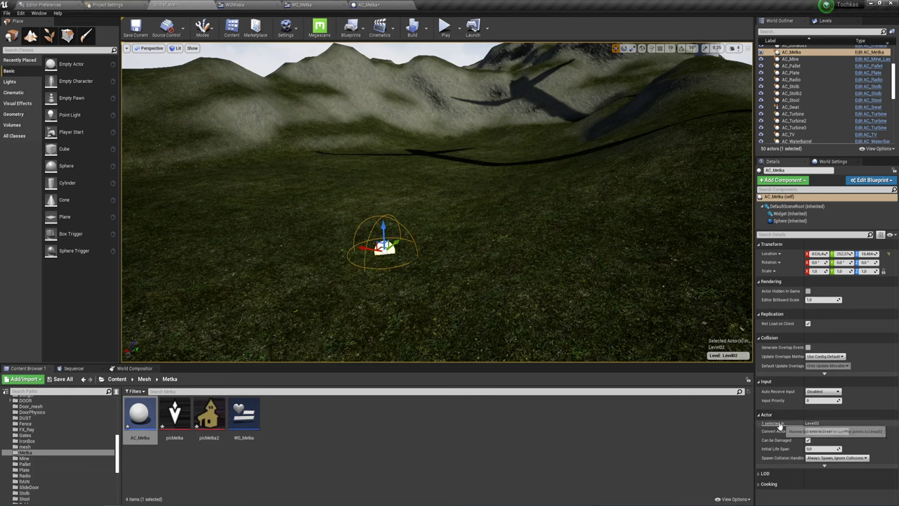
- Add one Tags element named 'Missia' to the AC_Metka actor
{"action": "left_click", "coordinate": [825, 466]}
{"action": "scroll", "coordinate": [824, 419], "scroll_direction": "down", "scroll_amount": 2}
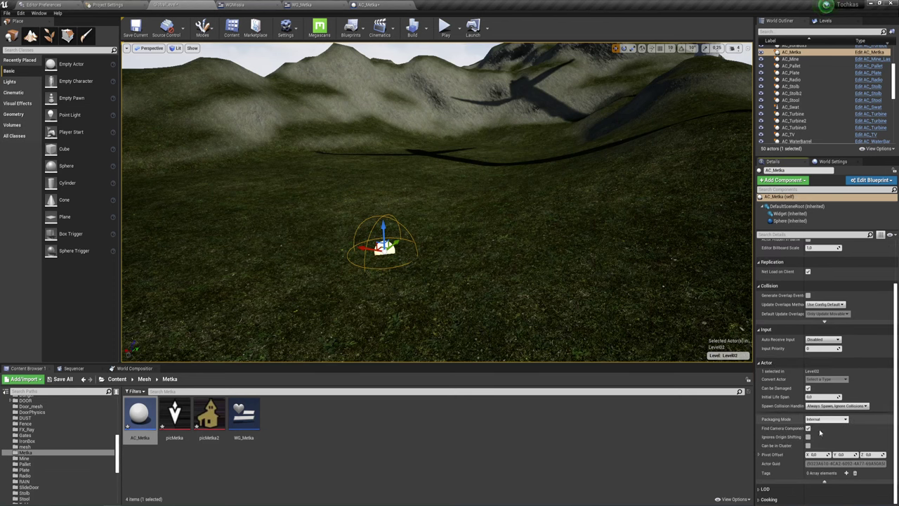
{"action": "left_click", "coordinate": [845, 473]}
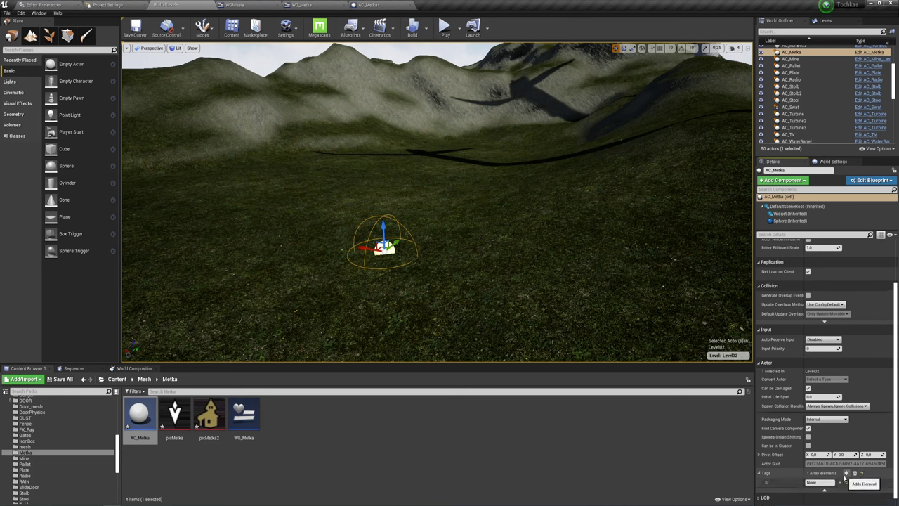
{"action": "left_click", "coordinate": [823, 484]}
{"action": "type", "text": "Missia"}
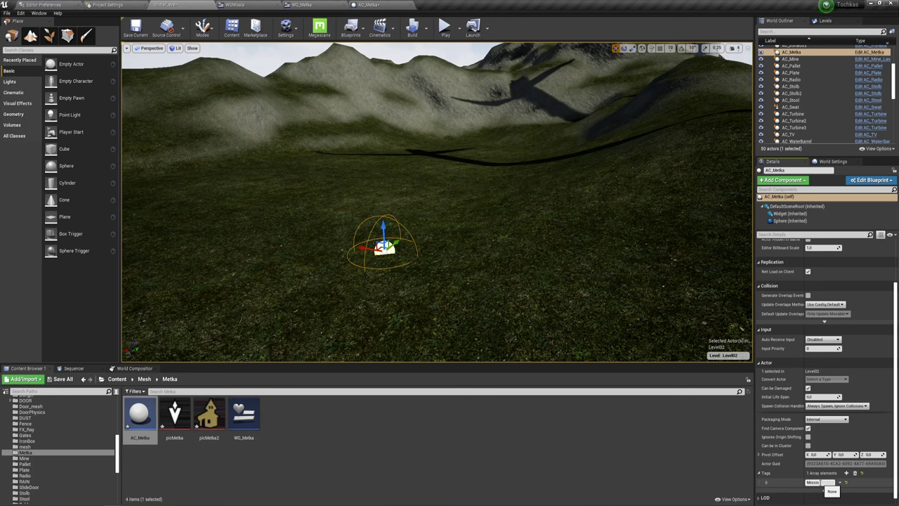
{"action": "key", "text": "Return"}
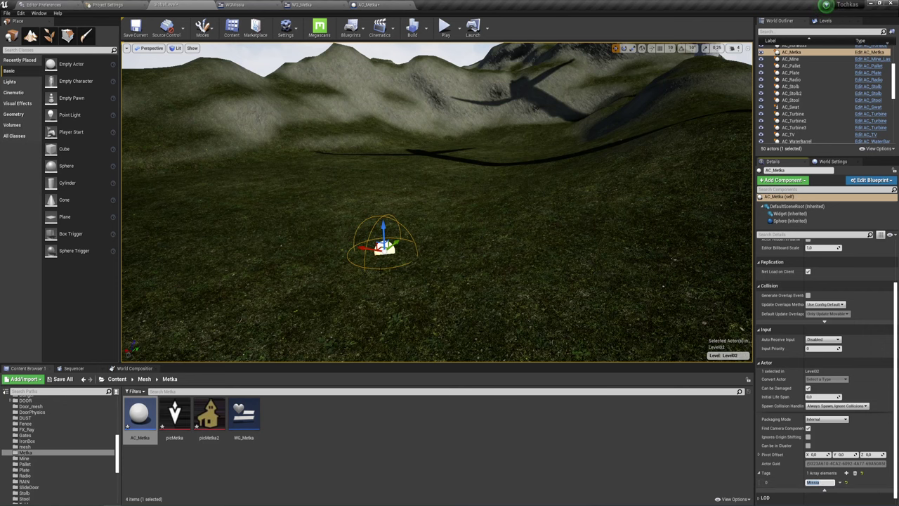
{"action": "left_click", "coordinate": [343, 440]}
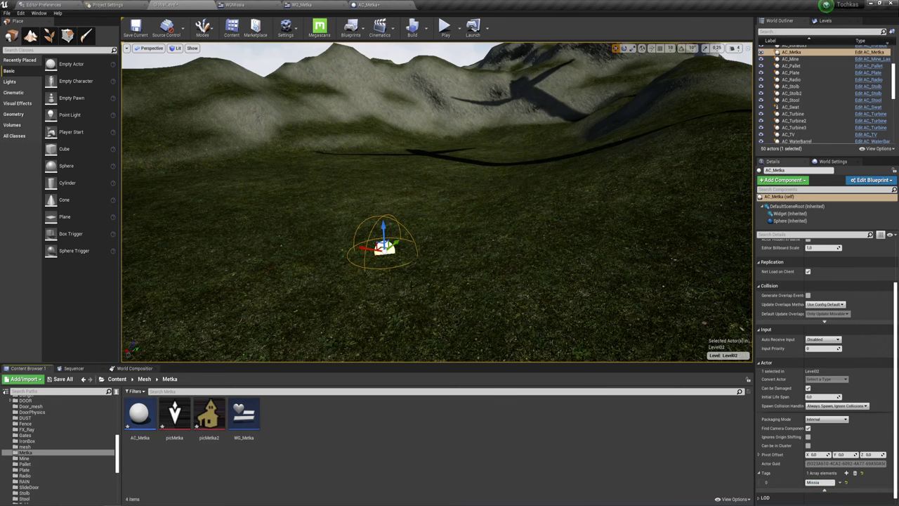
{"action": "right_click_drag", "start_coordinate": [435, 203], "coordinate": [394, 176]}
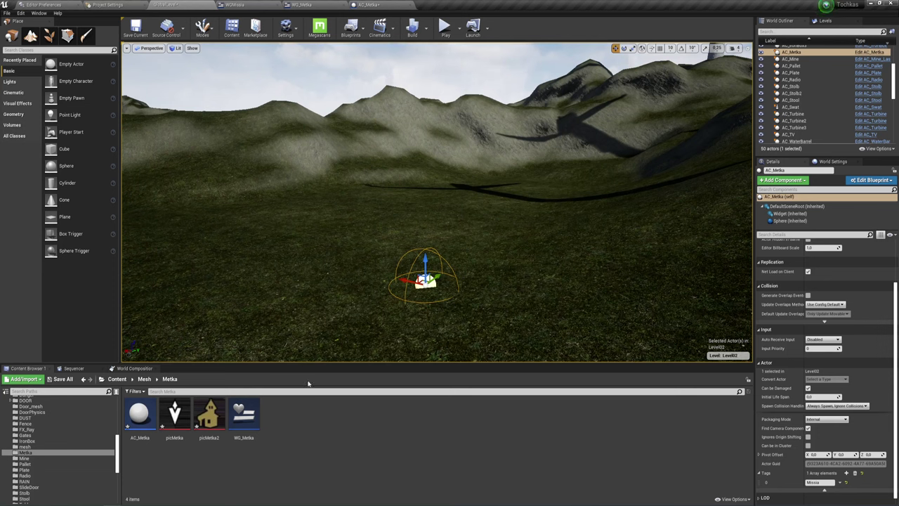
- Create a structure asset named Metka_str in the Metka folder
{"action": "right_click", "coordinate": [307, 422]}
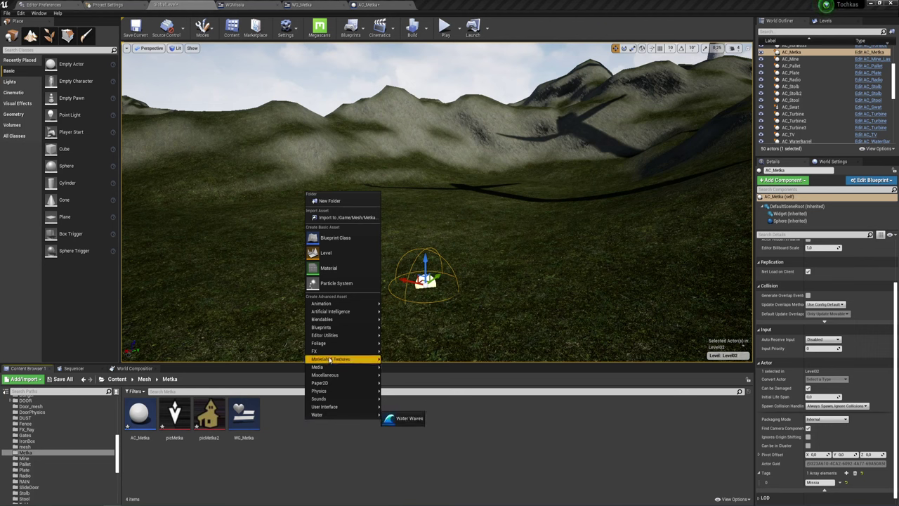
{"action": "mouse_move", "coordinate": [319, 342]}
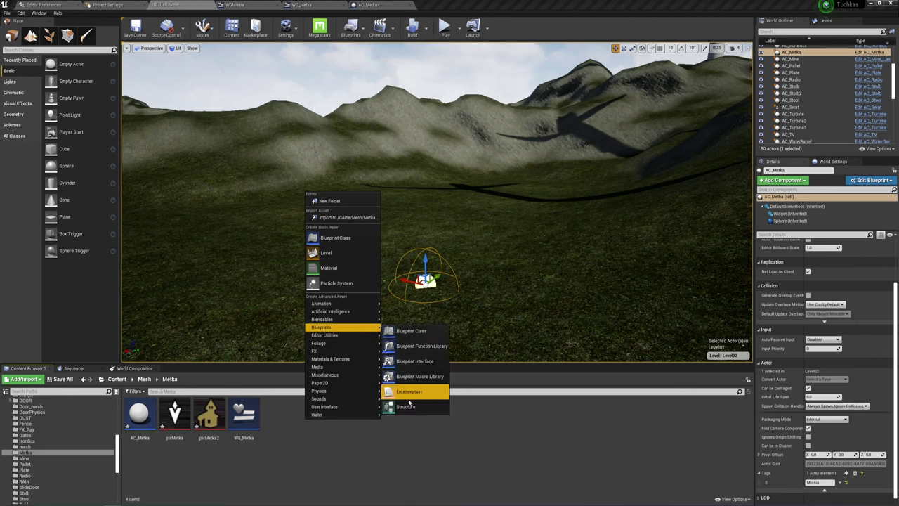
{"action": "left_click", "coordinate": [408, 406]}
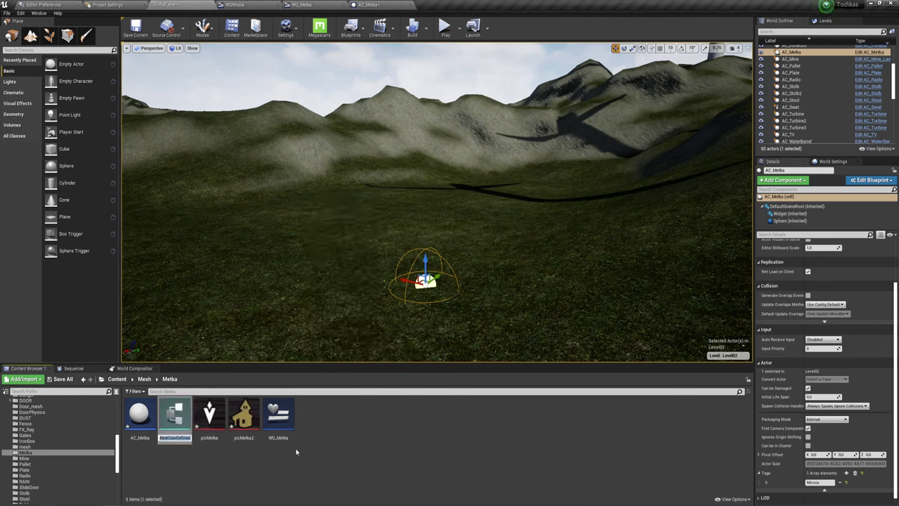
{"action": "type", "text": "M"}
{"action": "type", "text": "etka"}
{"action": "type", "text": "_str"}
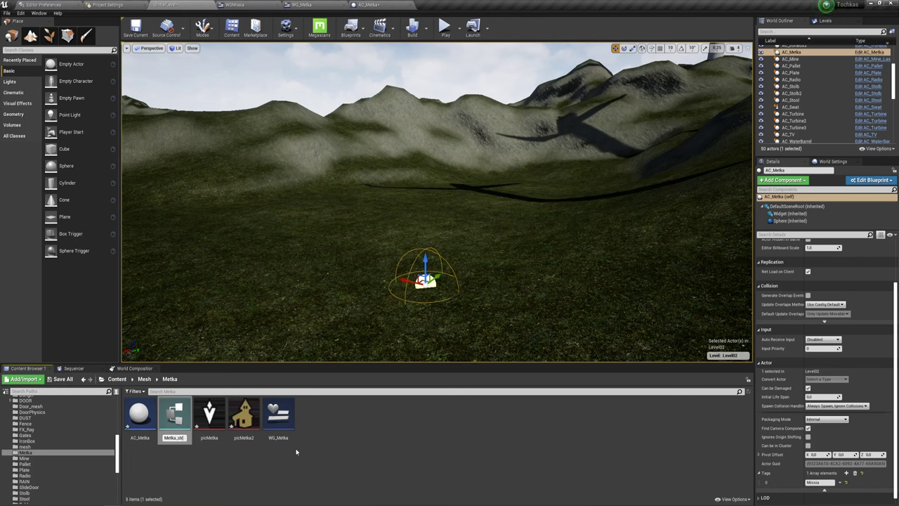
{"action": "key", "text": "Return"}
- Create a data table using Metka_str as its row structure
{"action": "right_click", "coordinate": [331, 458]}
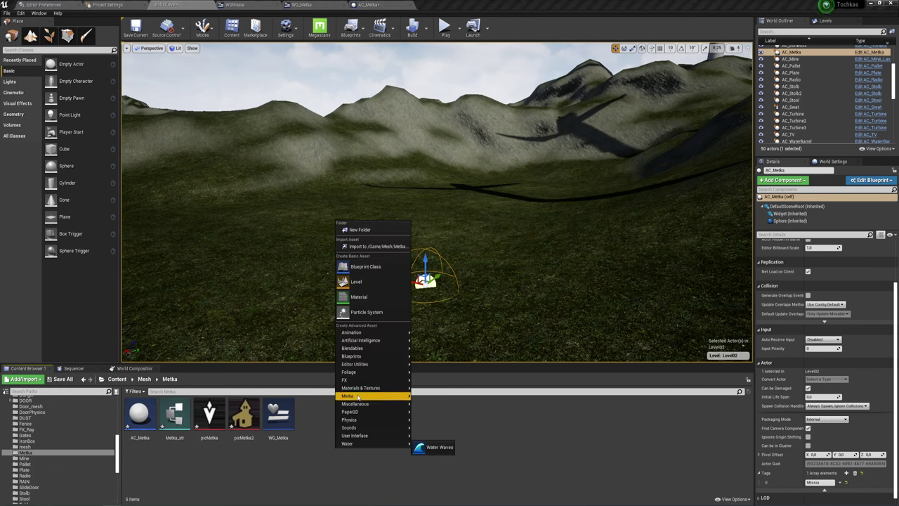
{"action": "mouse_move", "coordinate": [359, 404]}
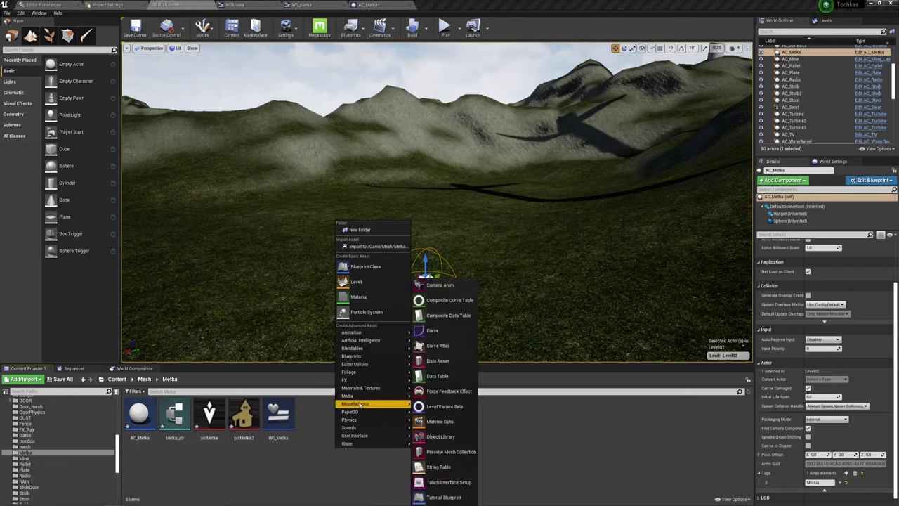
{"action": "left_click", "coordinate": [438, 379]}
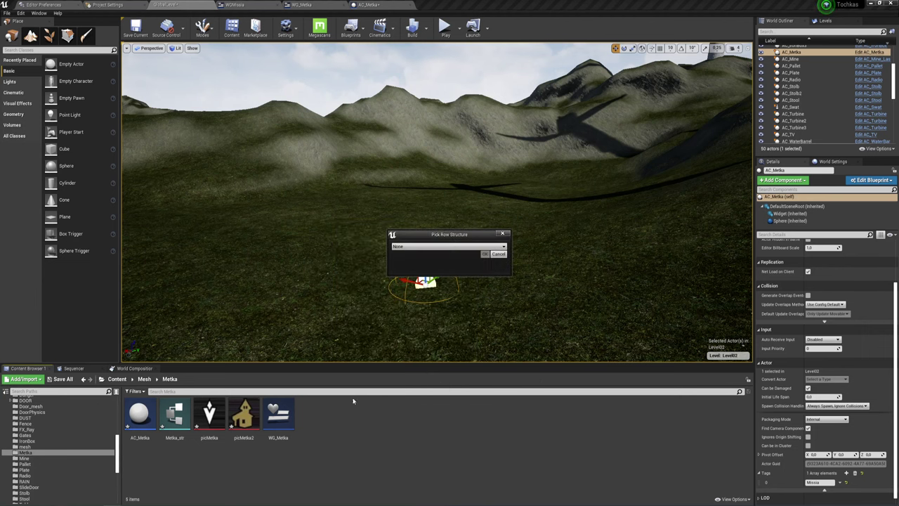
{"action": "left_click", "coordinate": [450, 247]}
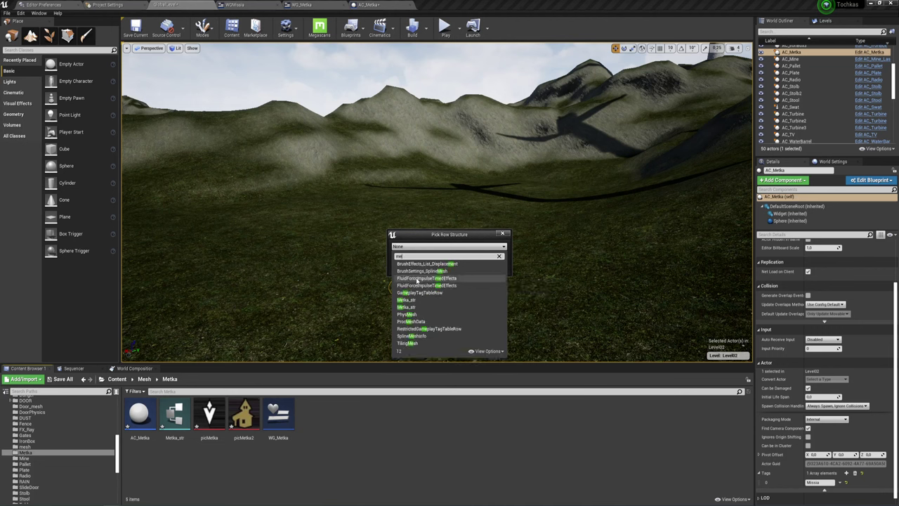
{"action": "left_click", "coordinate": [508, 421]}
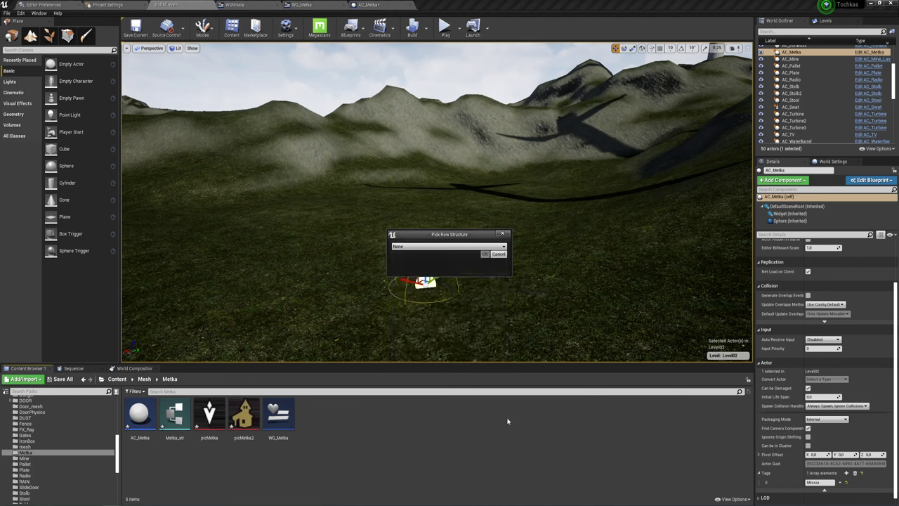
{"action": "left_click", "coordinate": [418, 247]}
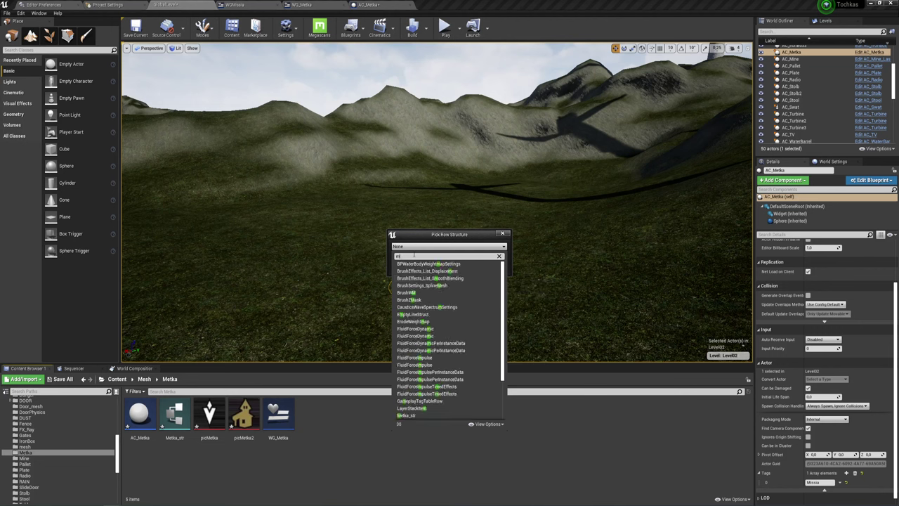
{"action": "type", "text": "met"}
{"action": "left_click", "coordinate": [407, 270]}
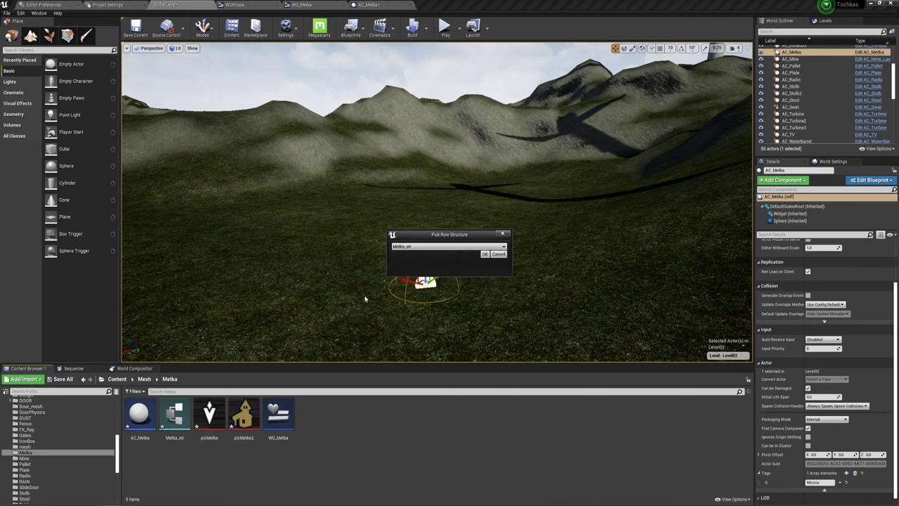
{"action": "left_click", "coordinate": [485, 254]}
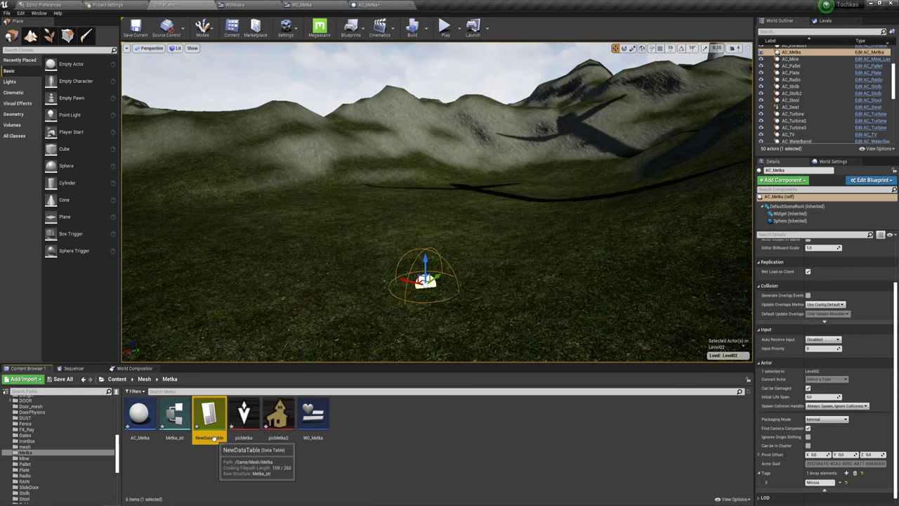
- Rename the new data table to Metka_tab
{"action": "key", "text": "Left"}
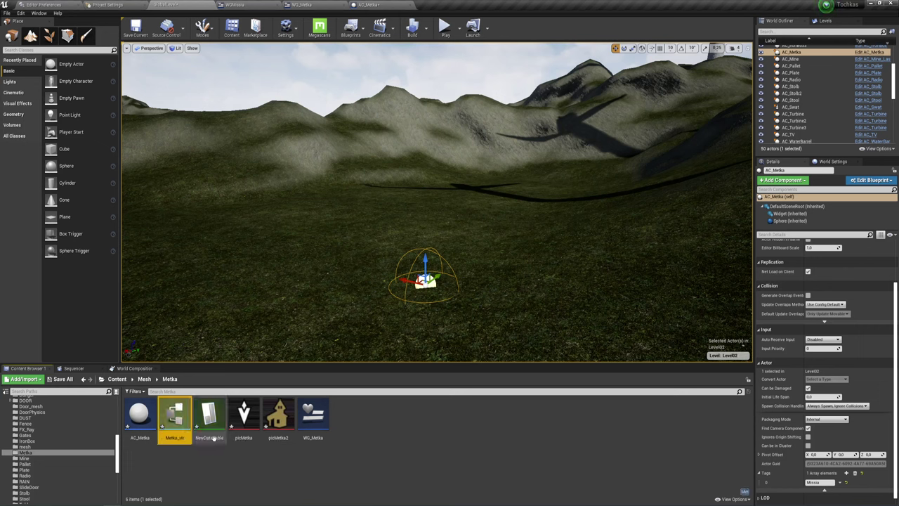
{"action": "left_click", "coordinate": [213, 438]}
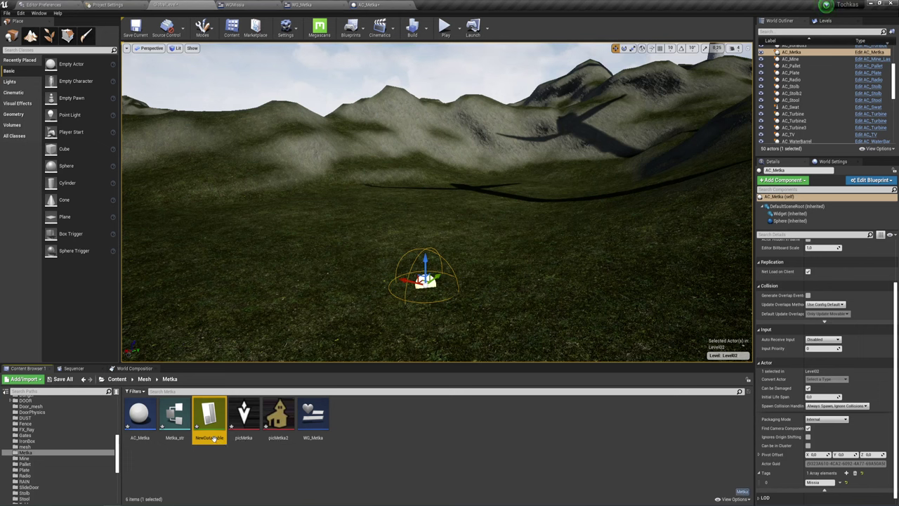
{"action": "left_click", "coordinate": [212, 438]}
{"action": "type", "text": "Metka"}
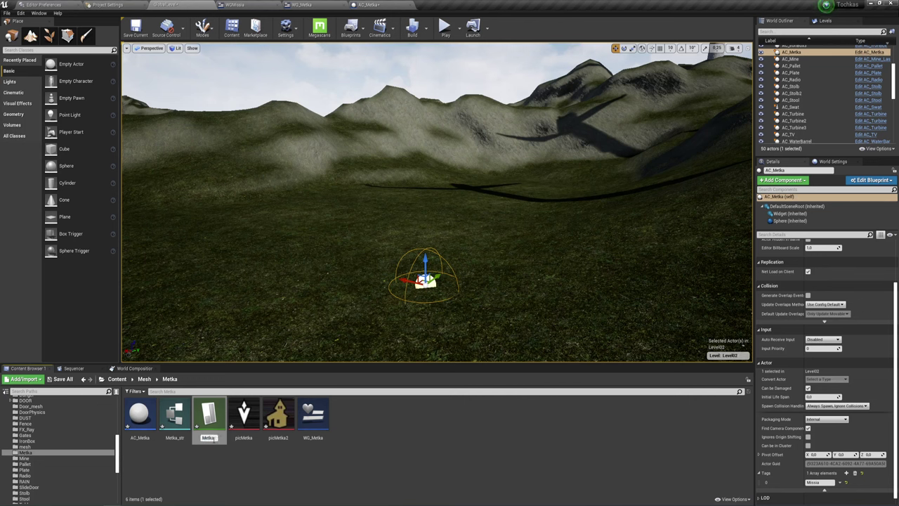
{"action": "type", "text": "_"}
{"action": "type", "text": "tab"}
{"action": "key", "text": "Return"}
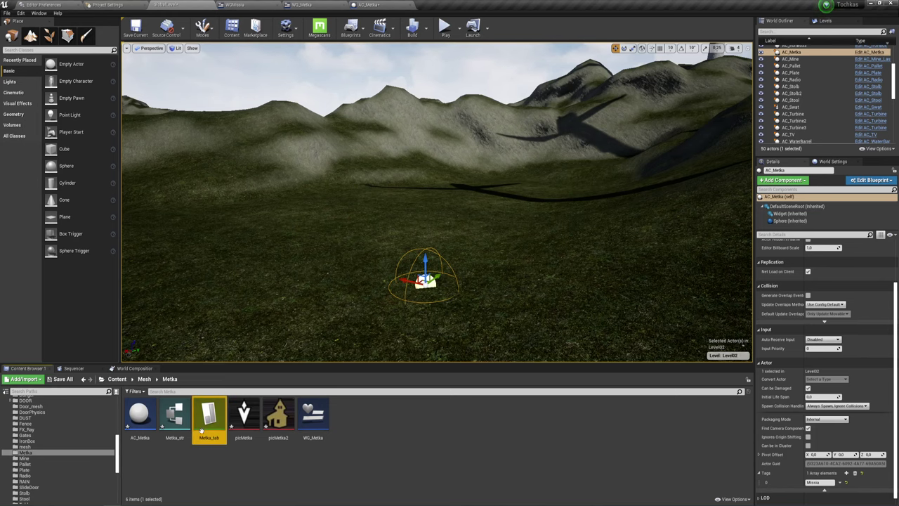
- Add a second variable to Metka_str and make the first one a Name-type field called Name
{"action": "double_click", "coordinate": [209, 420]}
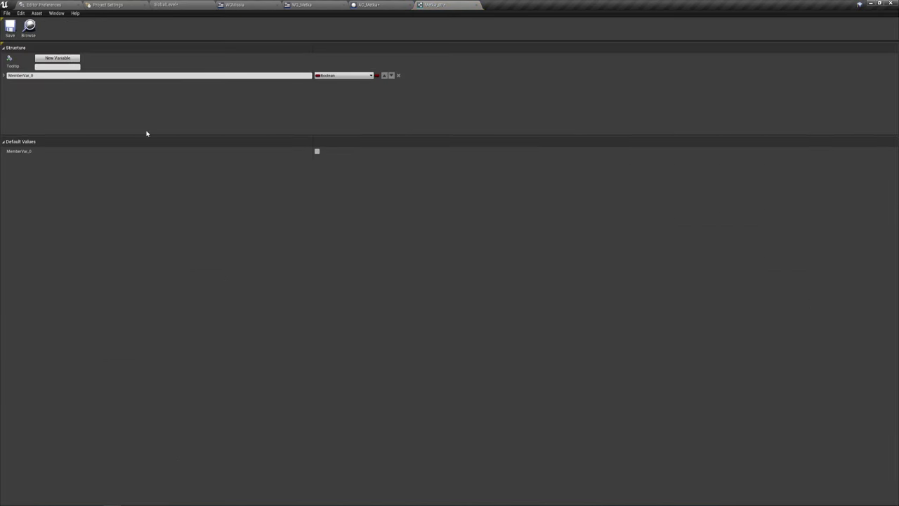
{"action": "left_click", "coordinate": [73, 61]}
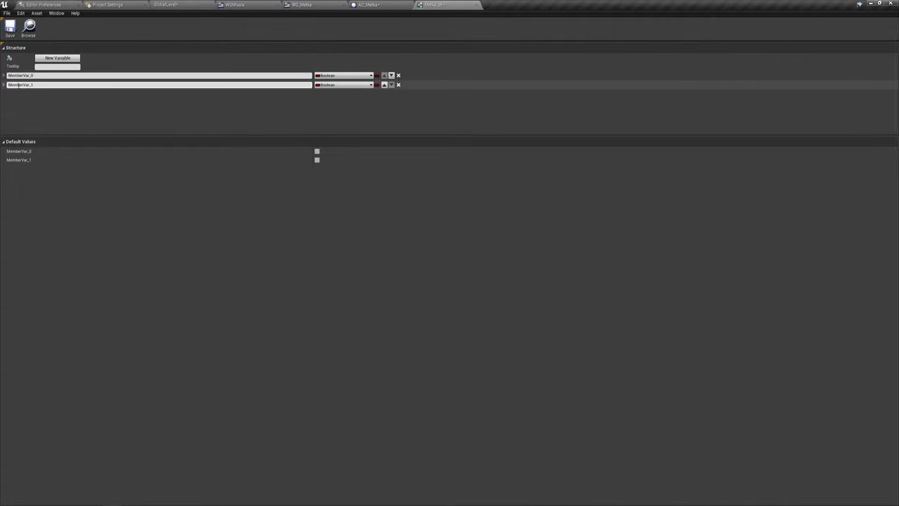
{"action": "left_click", "coordinate": [356, 77]}
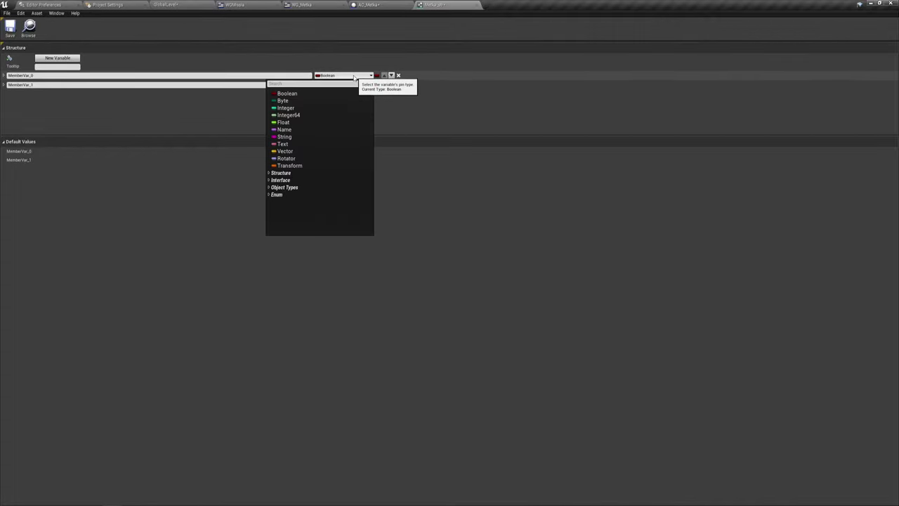
{"action": "left_click", "coordinate": [286, 130]}
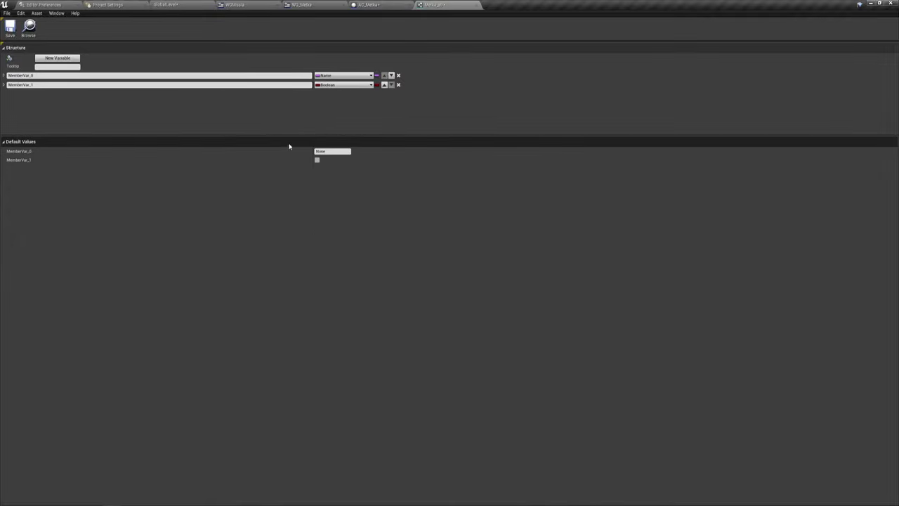
{"action": "left_click", "coordinate": [55, 77]}
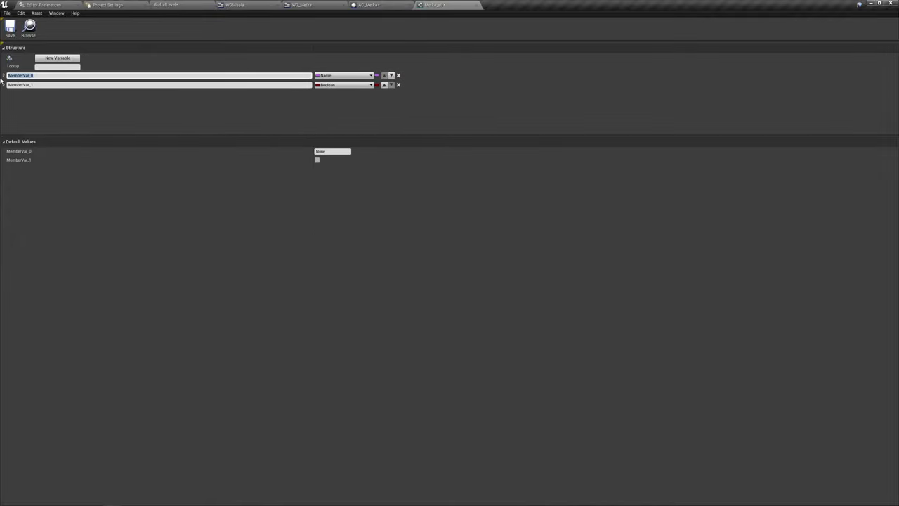
{"action": "type", "text": "Name"}
{"action": "key", "text": "Return"}
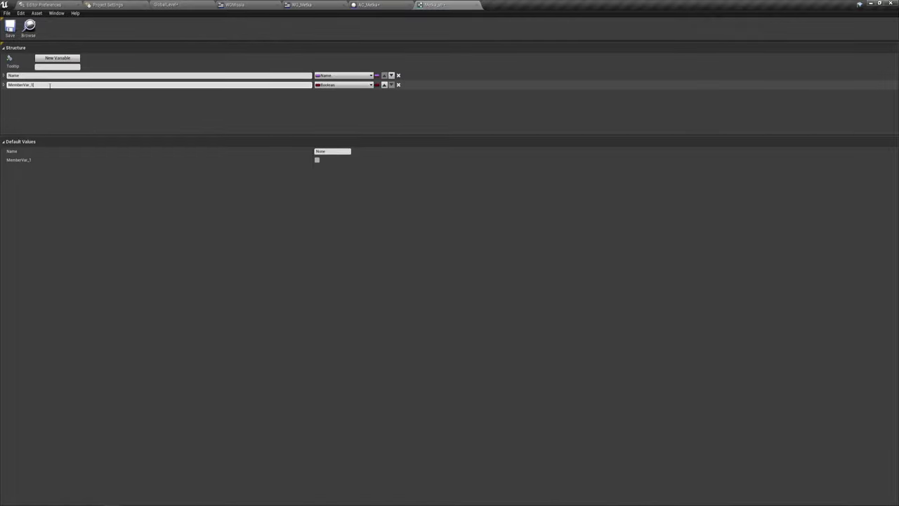
- Rename the second variable to Textures and make it a Texture 2D object reference
{"action": "left_click", "coordinate": [50, 85]}
{"action": "type", "text": "I"}
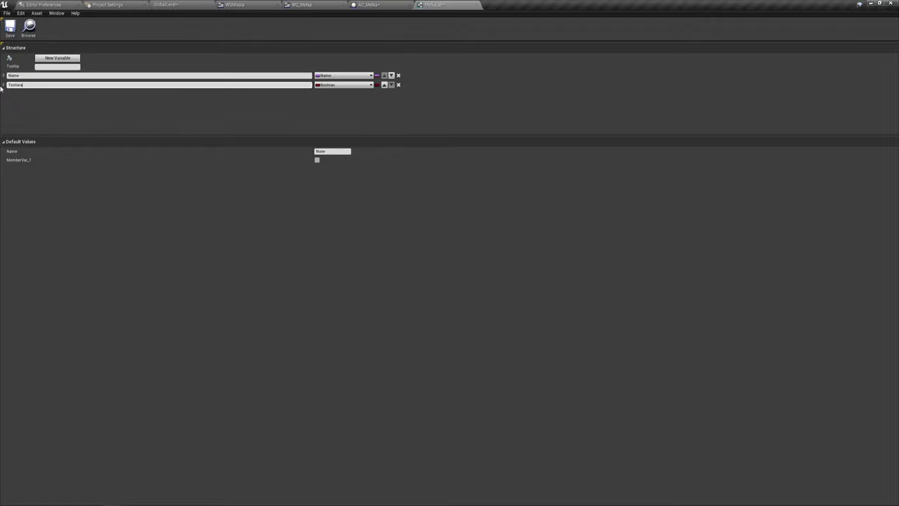
{"action": "key", "text": "Return"}
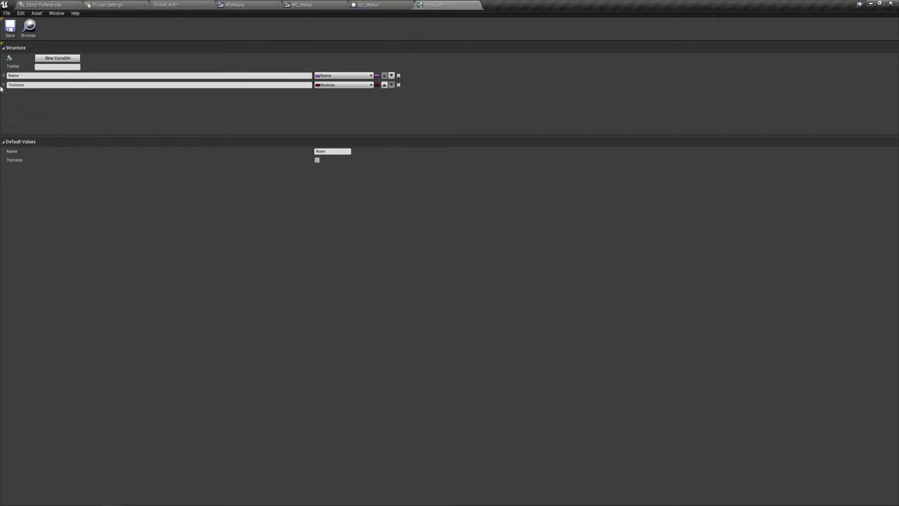
{"action": "left_click", "coordinate": [355, 85]}
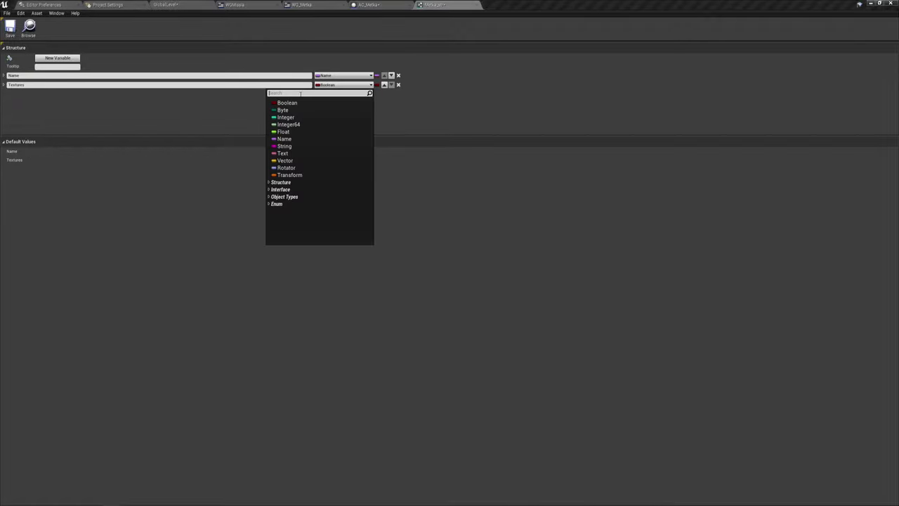
{"action": "type", "text": "text"}
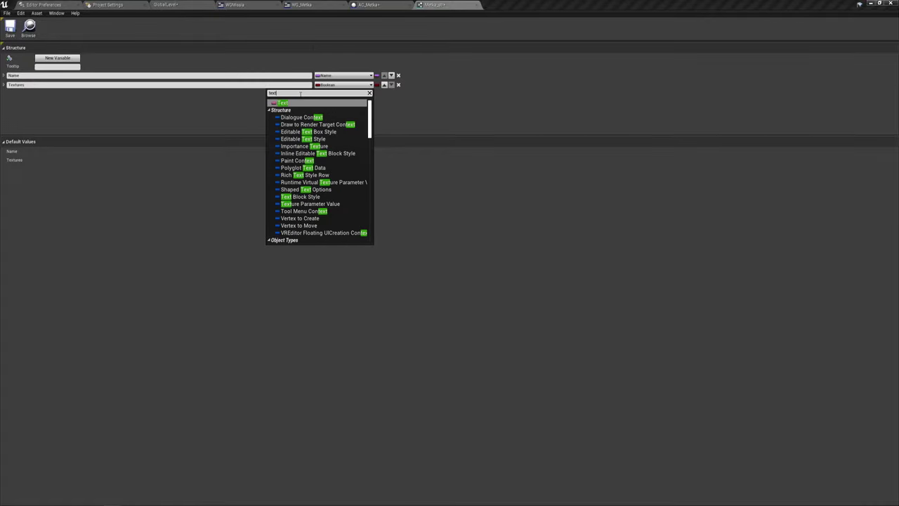
{"action": "type", "text": "ure"}
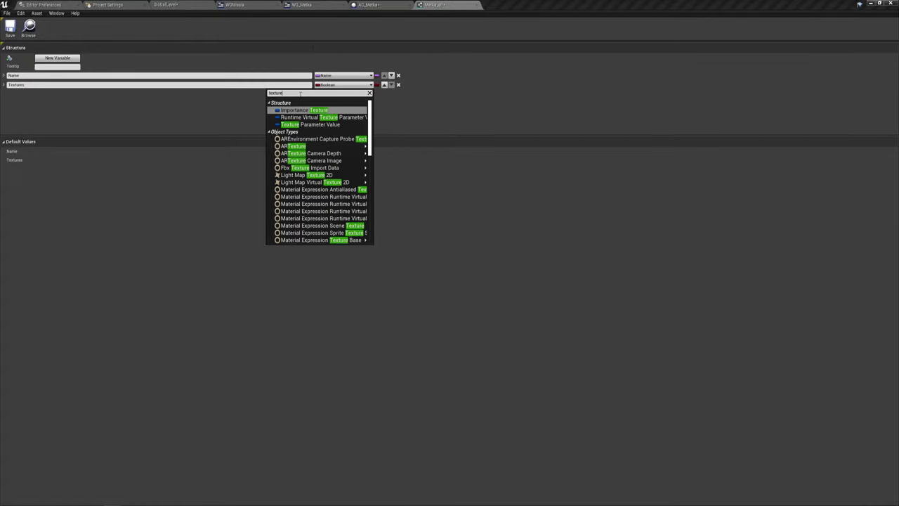
{"action": "scroll", "coordinate": [312, 162], "scroll_direction": "down", "scroll_amount": 4}
{"action": "scroll", "coordinate": [313, 162], "scroll_direction": "down", "scroll_amount": 3}
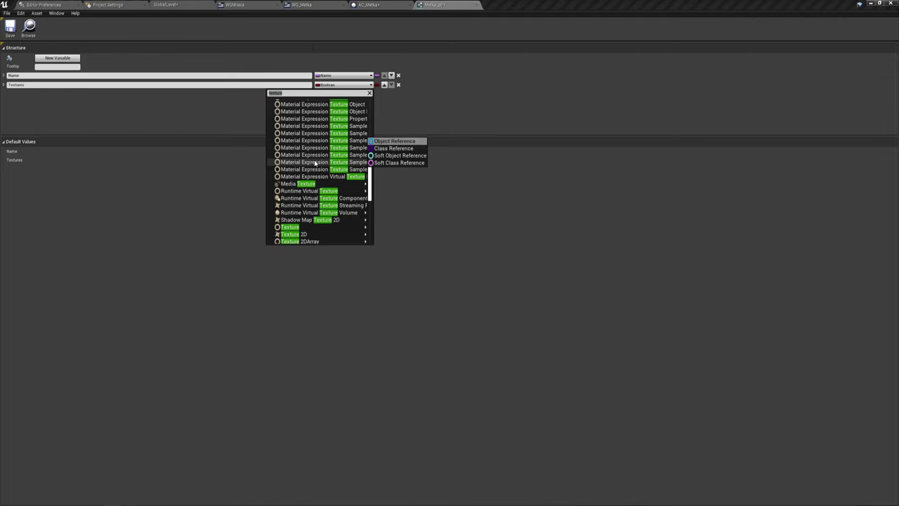
{"action": "scroll", "coordinate": [309, 163], "scroll_direction": "down", "scroll_amount": 3}
{"action": "mouse_move", "coordinate": [308, 164]}
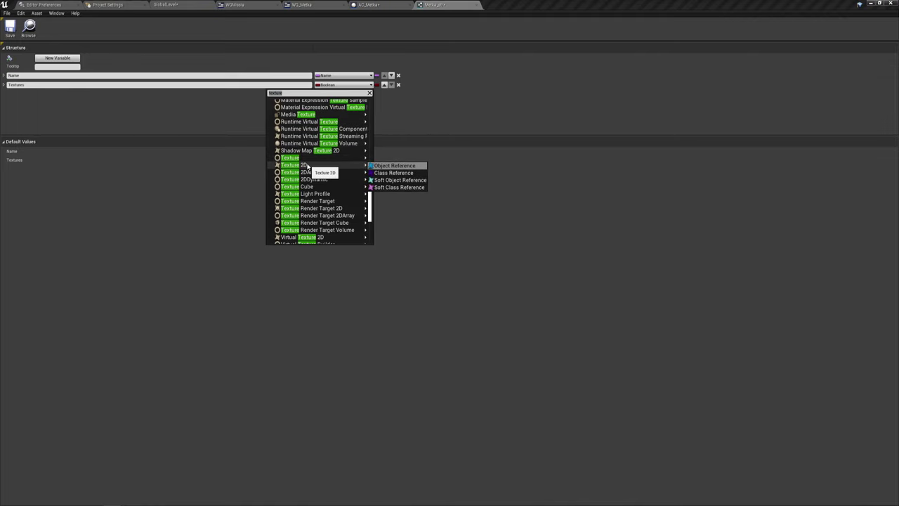
{"action": "left_click", "coordinate": [395, 166]}
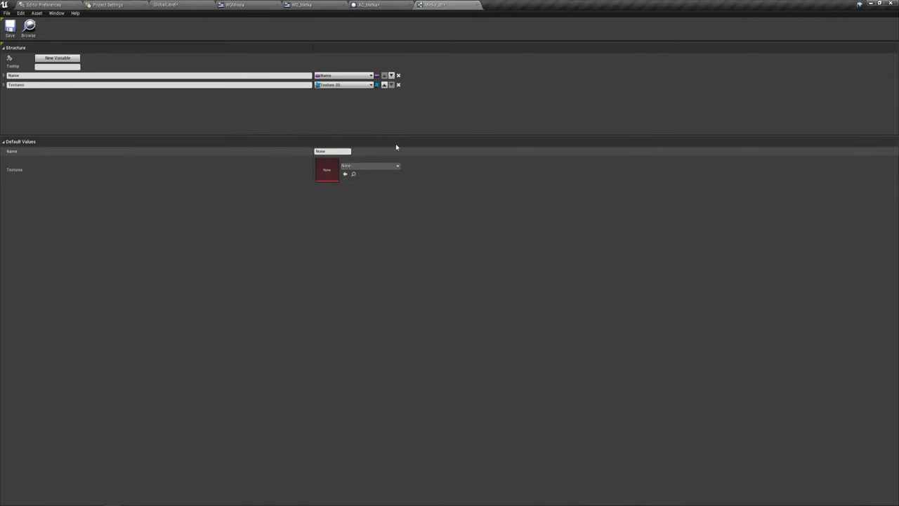
- Save the structure and set its defaults to Metka and the AICON-Green texture
{"action": "left_click", "coordinate": [9, 29]}
{"action": "left_click", "coordinate": [332, 151]}
{"action": "type", "text": "Metka"}
{"action": "left_click", "coordinate": [375, 168]}
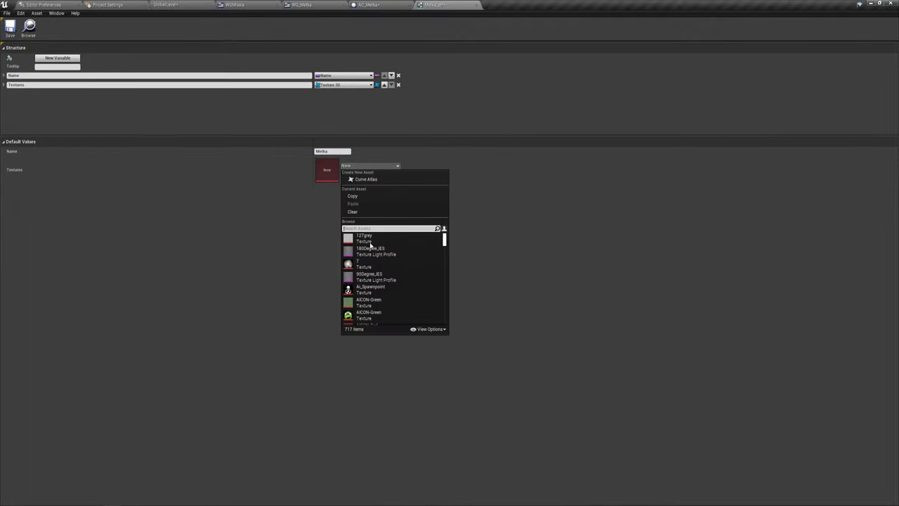
{"action": "scroll", "coordinate": [369, 252], "scroll_direction": "down", "scroll_amount": 1}
{"action": "left_click", "coordinate": [350, 304]}
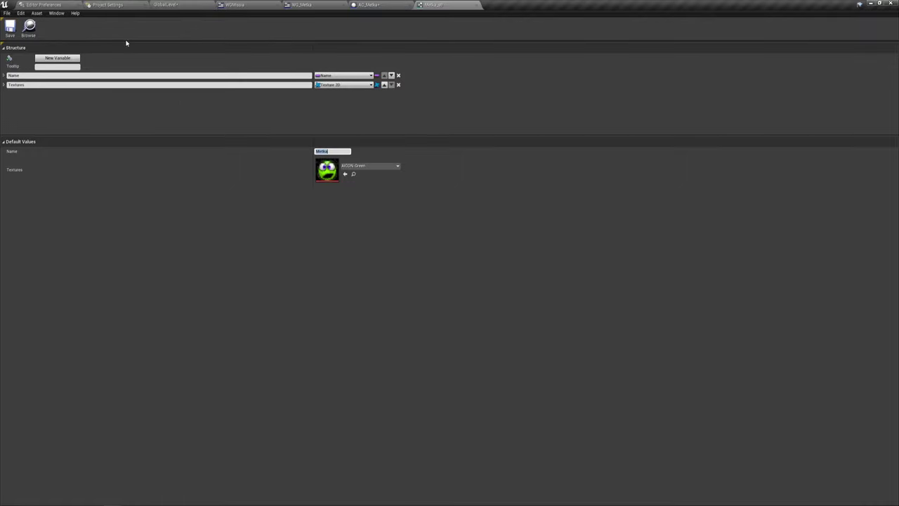
{"action": "left_click", "coordinate": [381, 5]}
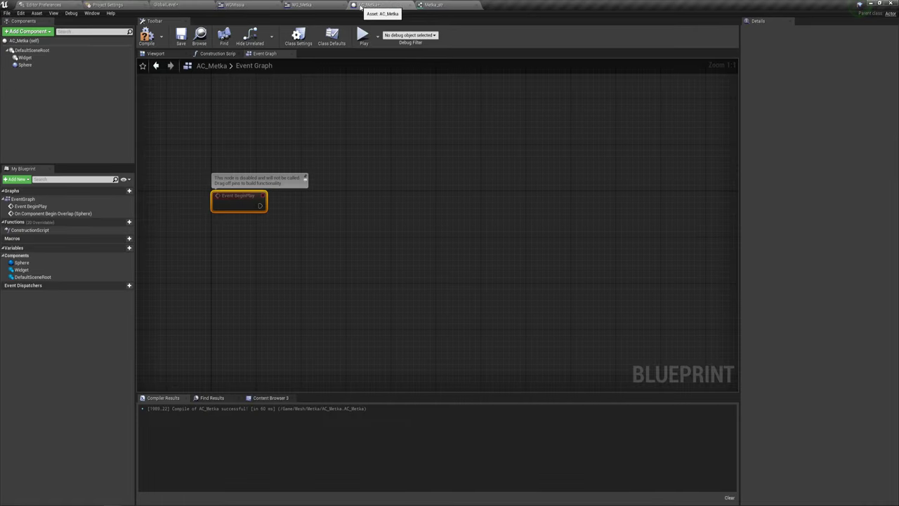
- Open the Metka_tab data table from the Content Browser
{"action": "left_click", "coordinate": [169, 5]}
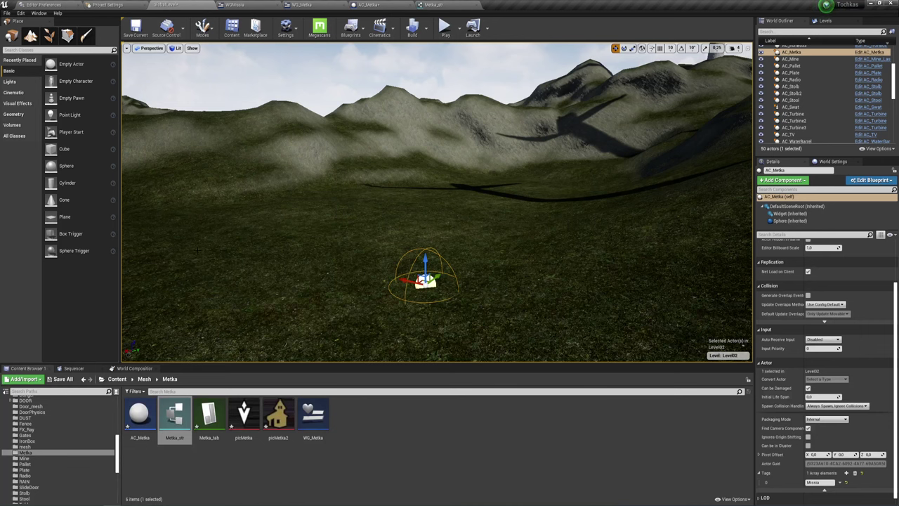
{"action": "left_click", "coordinate": [211, 414]}
{"action": "double_click", "coordinate": [210, 416]}
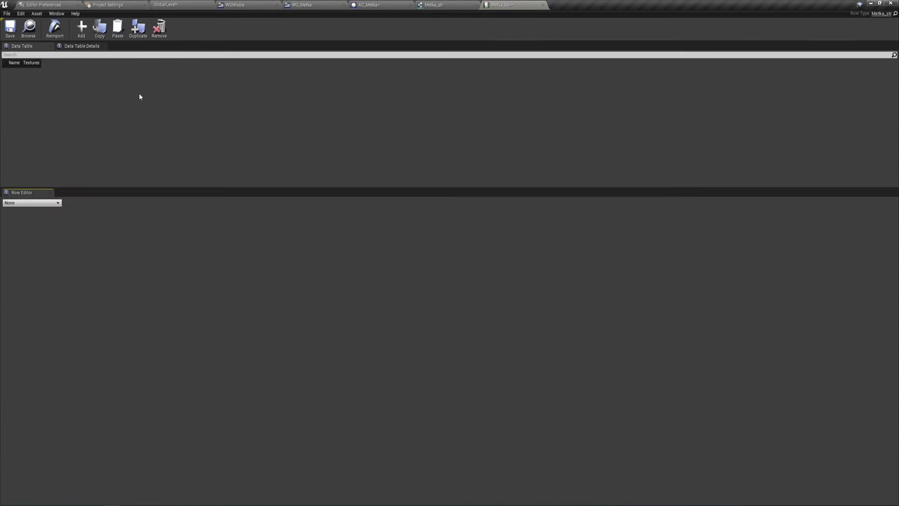
- Add three rows, NewRow, NewRow_0 and NewRow_1, to Metka_tab
{"action": "left_click", "coordinate": [81, 28]}
{"action": "left_click", "coordinate": [82, 28]}
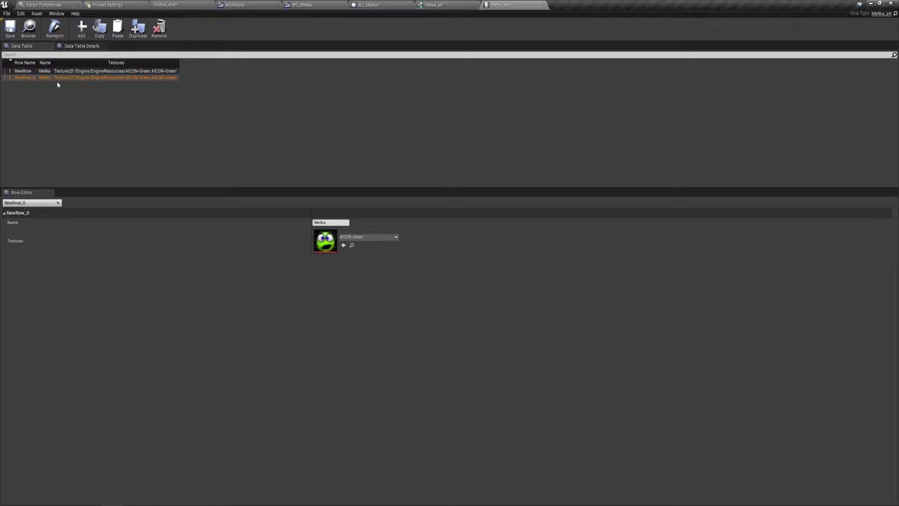
{"action": "left_click", "coordinate": [82, 28]}
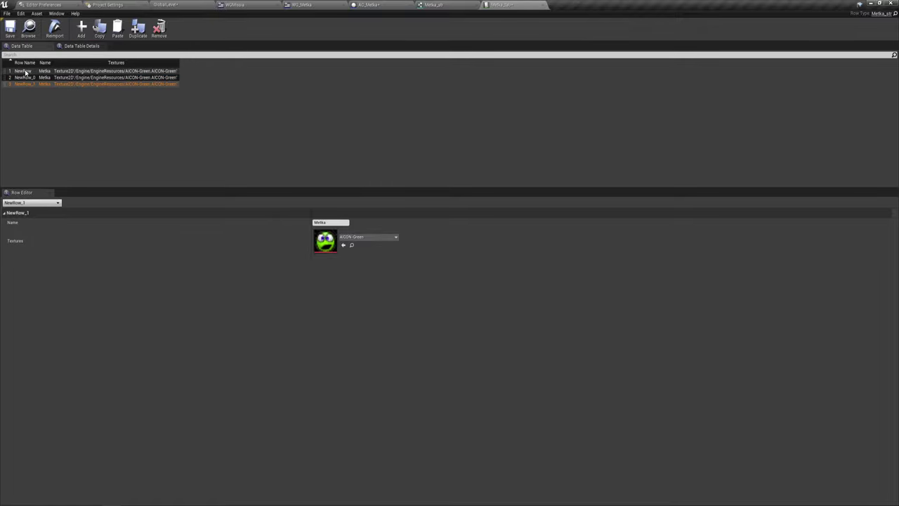
{"action": "left_click", "coordinate": [25, 72]}
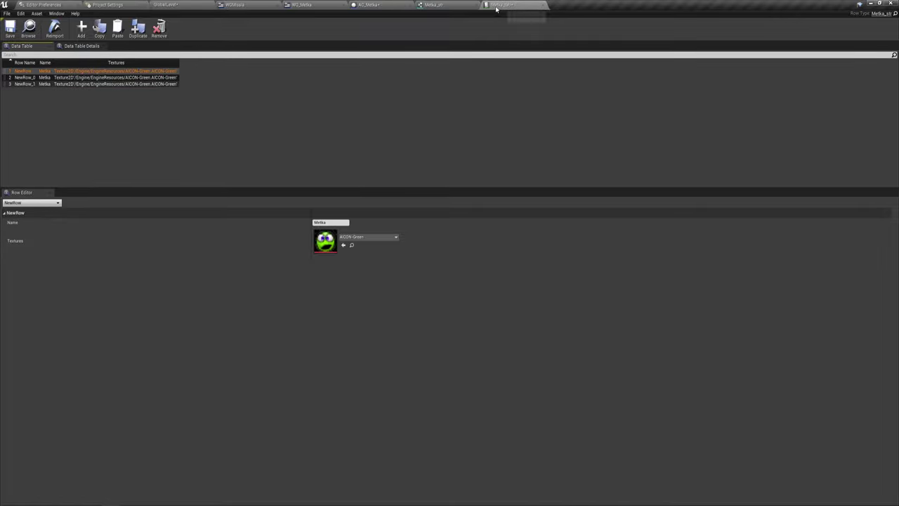
- Detach the Metka_tab editor into a larger floating window and select the first row
{"action": "left_click_drag", "start_coordinate": [498, 5], "coordinate": [385, 95]}
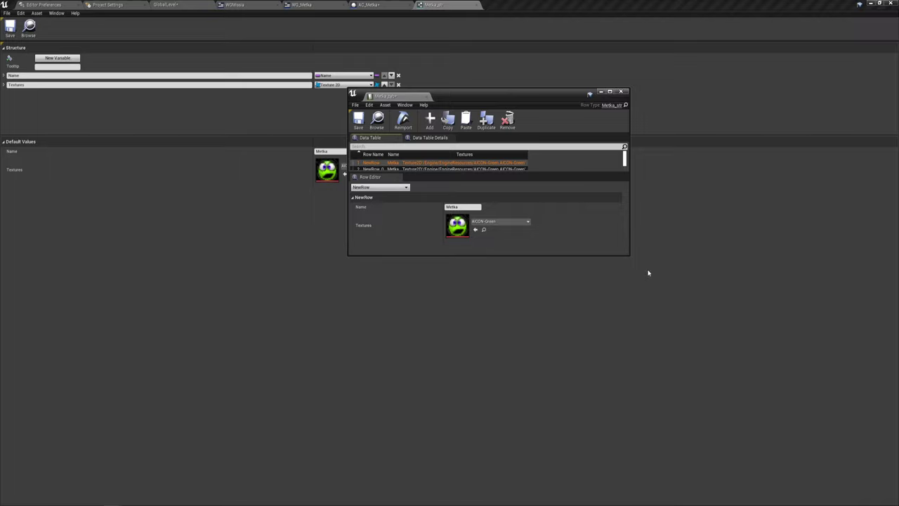
{"action": "left_click_drag", "start_coordinate": [629, 254], "coordinate": [788, 392]}
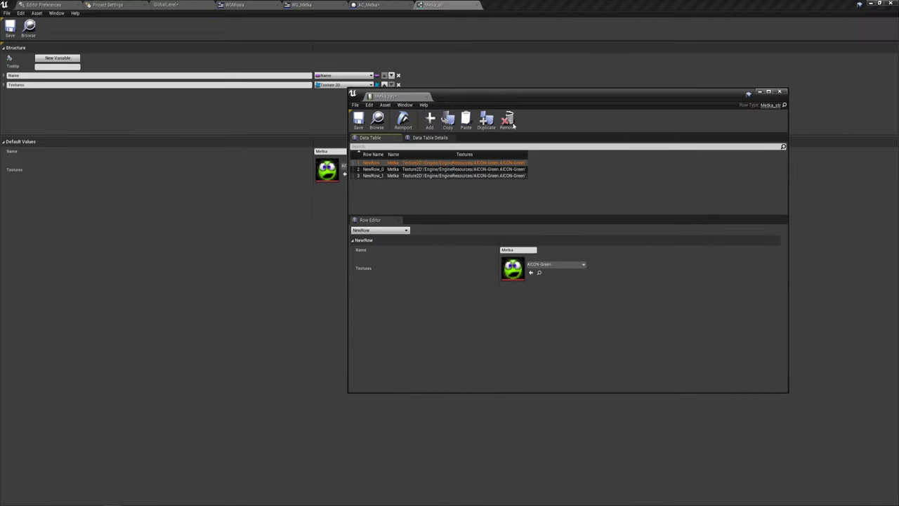
{"action": "left_click_drag", "start_coordinate": [517, 93], "coordinate": [482, 92]}
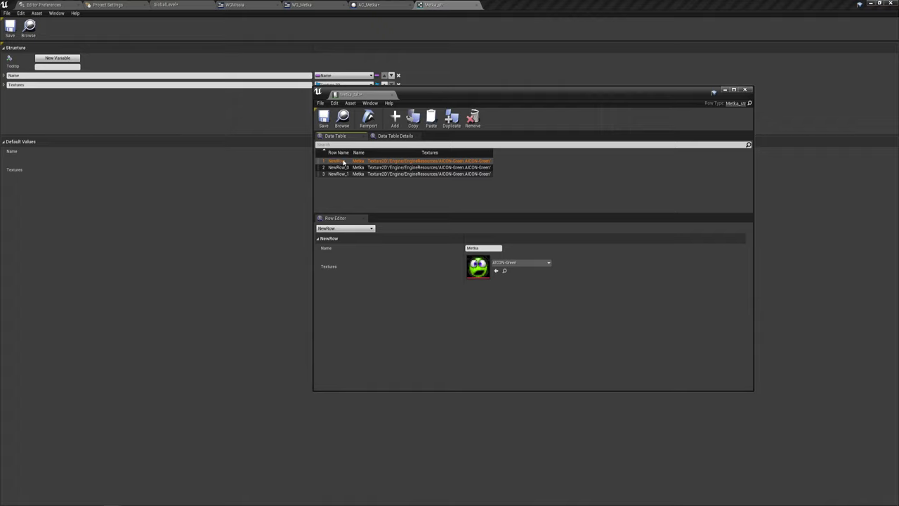
{"action": "left_click", "coordinate": [358, 169]}
{"action": "left_click", "coordinate": [338, 162]}
- Rename the three rows to Metka, House and Missia
{"action": "double_click", "coordinate": [342, 162]}
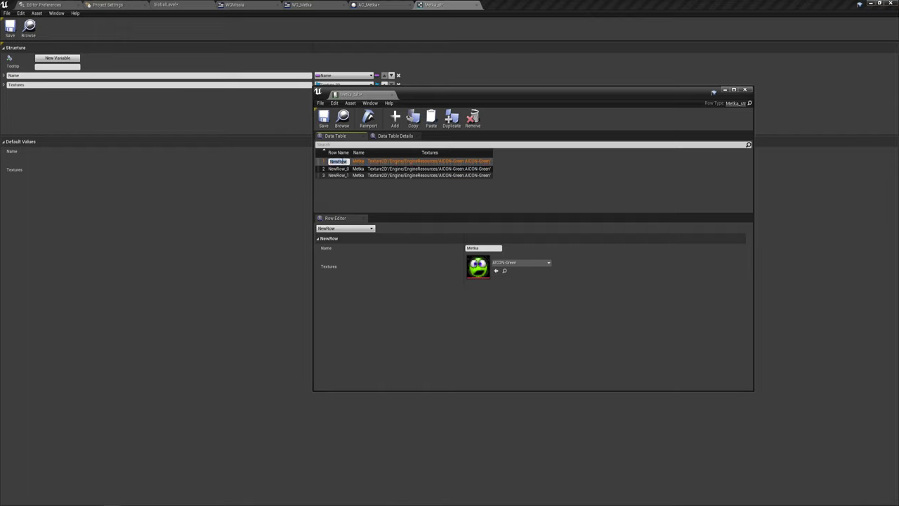
{"action": "type", "text": "Metka"}
{"action": "key", "text": "Return"}
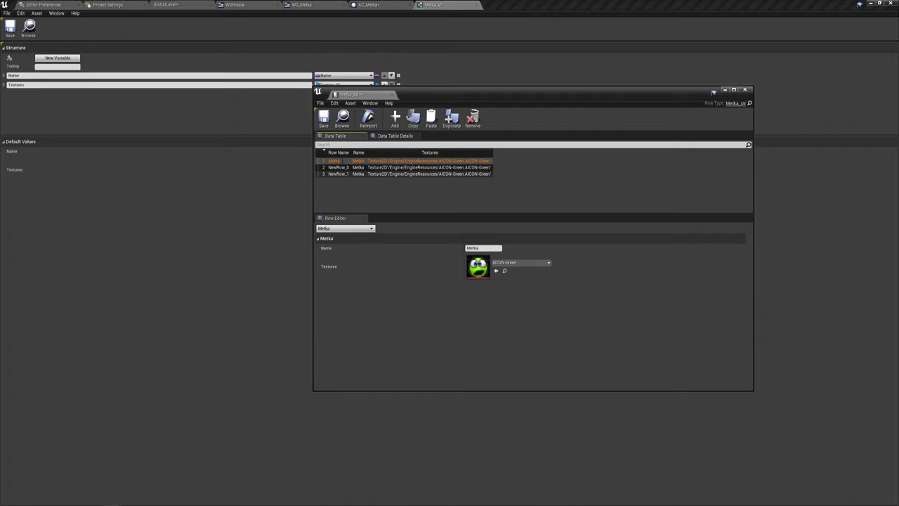
{"action": "double_click", "coordinate": [340, 168]}
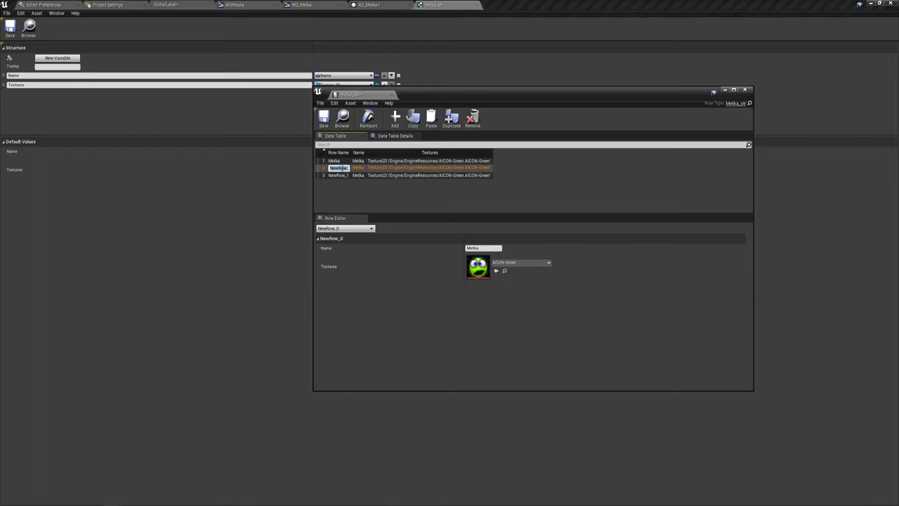
{"action": "type", "text": "House"}
{"action": "key", "text": "Return"}
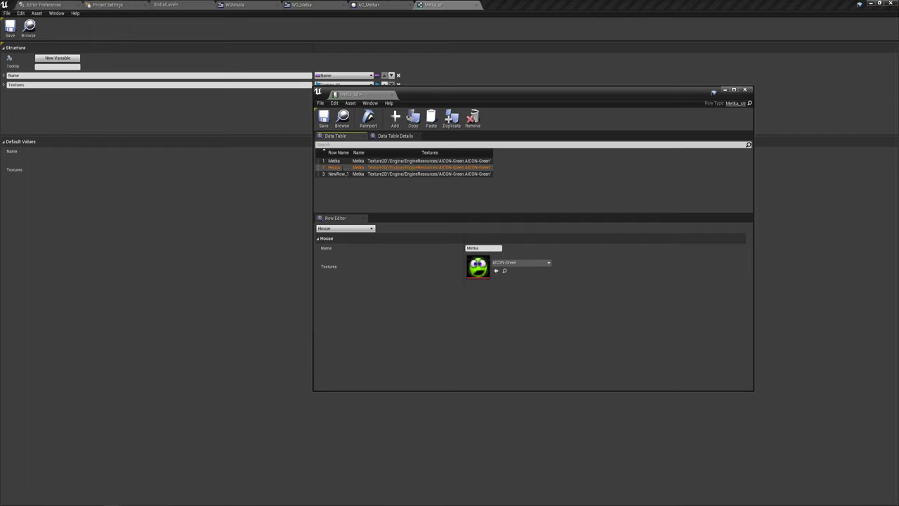
{"action": "double_click", "coordinate": [339, 174]}
{"action": "type", "text": "Me"}
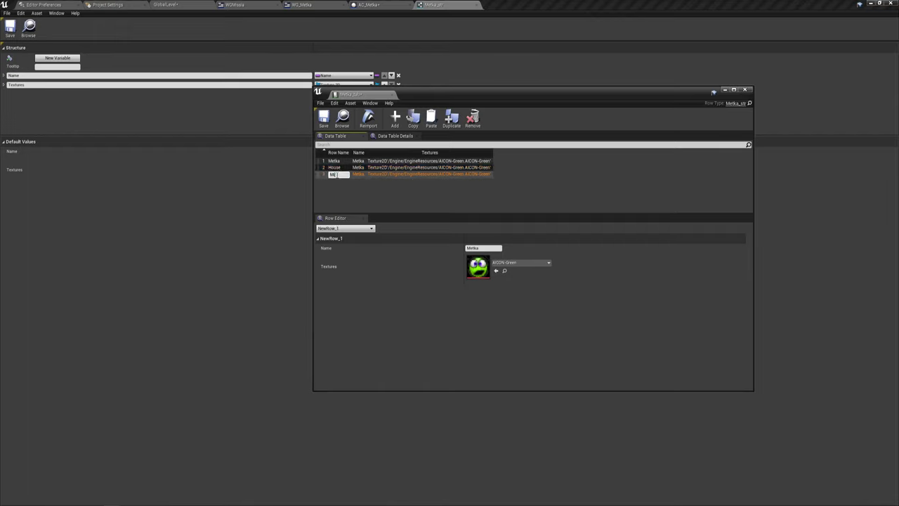
{"action": "key", "text": "Return"}
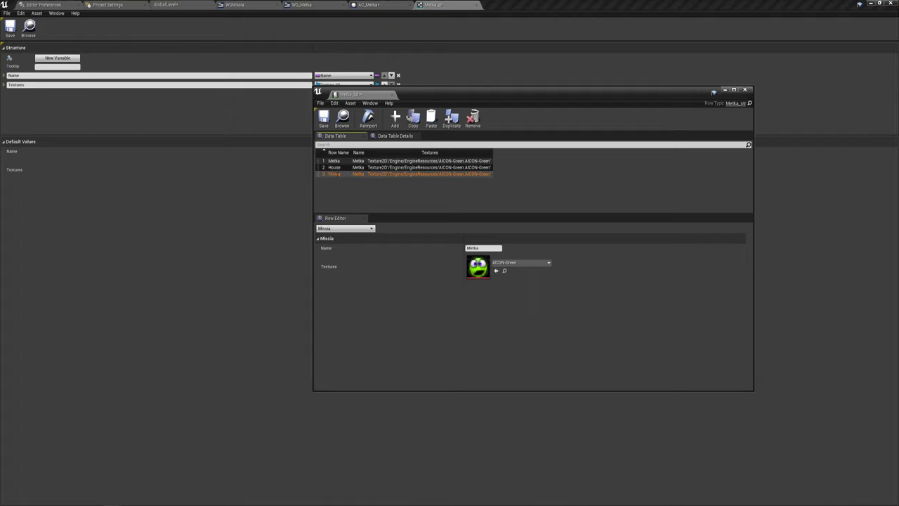
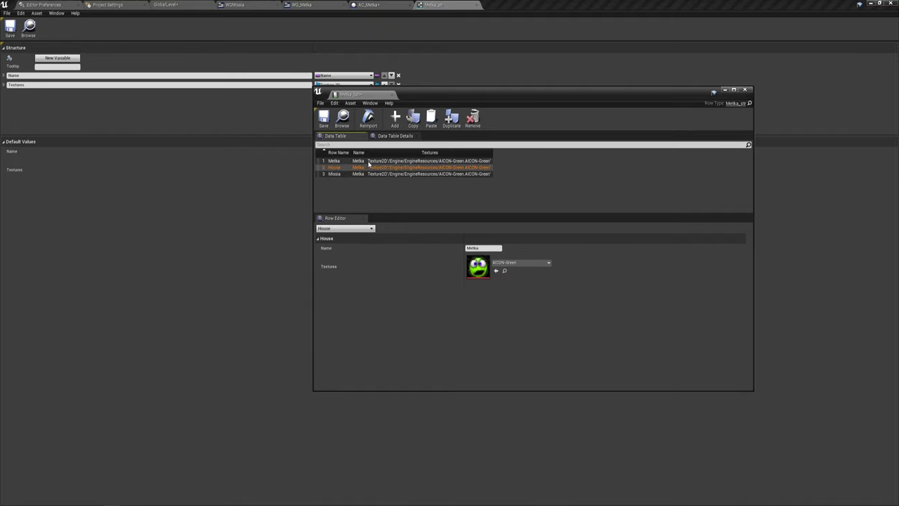
- Rename the Missia row from Metka to 'Уничтожить нежить'
{"action": "left_click", "coordinate": [488, 249]}
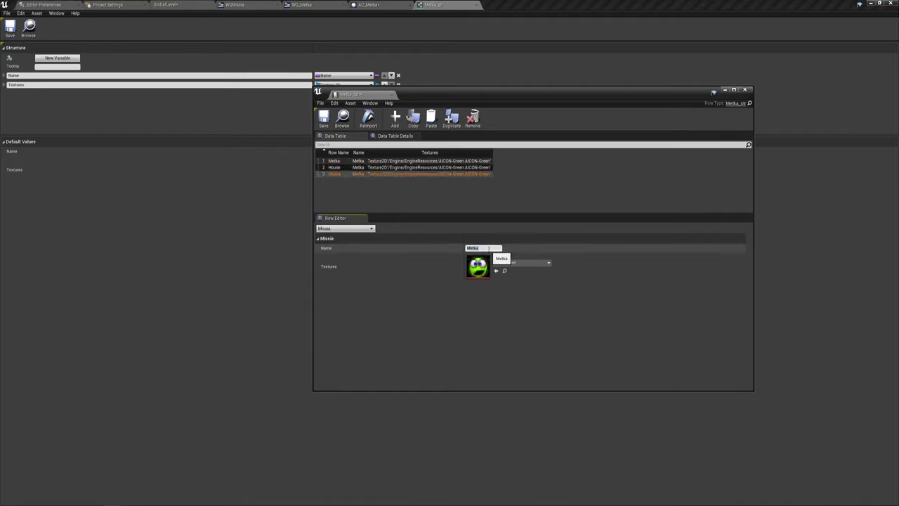
{"action": "double_click", "coordinate": [482, 248]}
{"action": "type", "text": "cjb"}
{"action": "type", "text": "nm"}
{"action": "key", "text": "BackSpace"}
{"action": "key", "text": "BackSpace"}
{"action": "key", "text": "BackSpace"}
{"action": "key", "text": "BackSpace"}
{"action": "key", "text": "BackSpace"}
{"action": "key", "text": "BackSpace"}
{"action": "type", "text": "ть"}
{"action": "key", "text": "Return"}
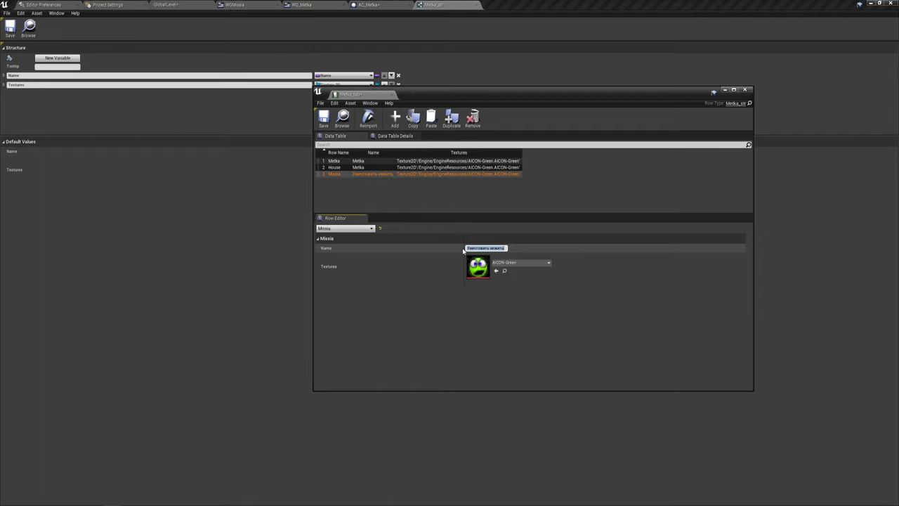
- Set the Missia row's texture to picMetka, found by searching 'pic'
{"action": "left_click", "coordinate": [522, 262]}
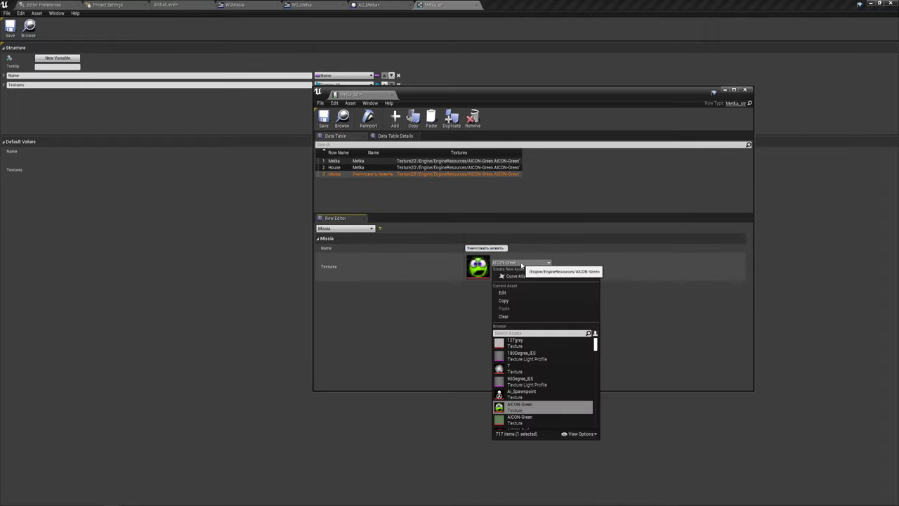
{"action": "scroll", "coordinate": [531, 368], "scroll_direction": "down", "scroll_amount": 5}
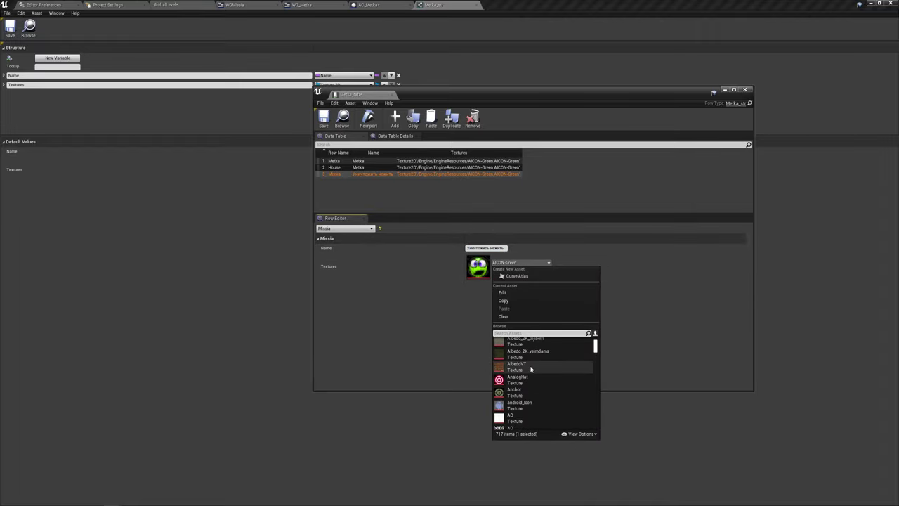
{"action": "scroll", "coordinate": [530, 367], "scroll_direction": "down", "scroll_amount": 3}
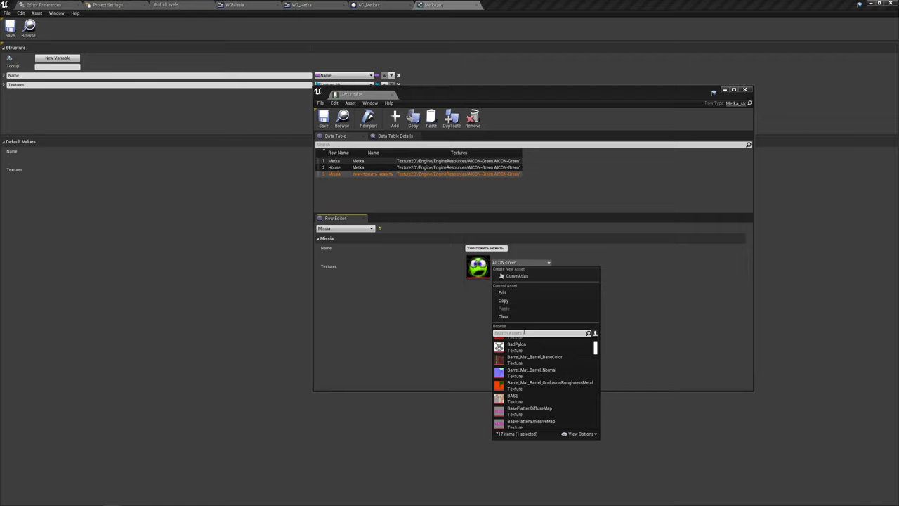
{"action": "left_click", "coordinate": [524, 332]}
{"action": "type", "text": "pic"}
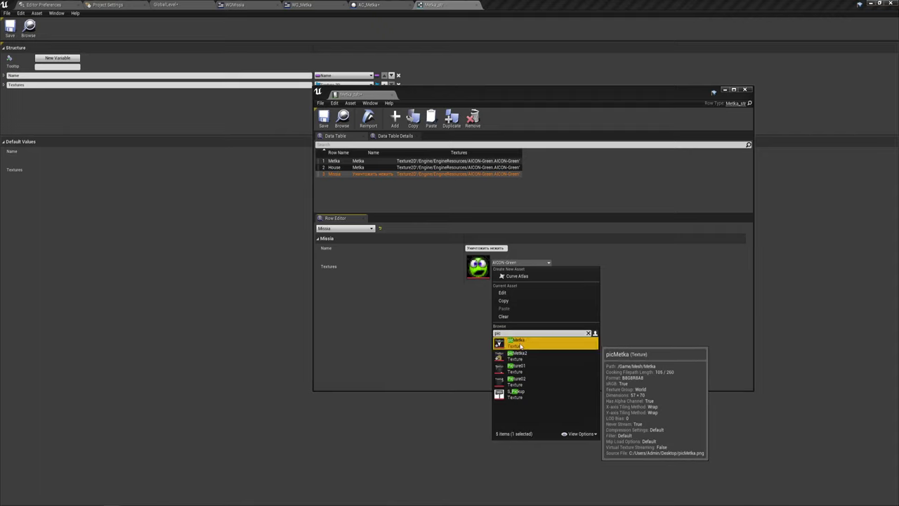
{"action": "left_click", "coordinate": [517, 343]}
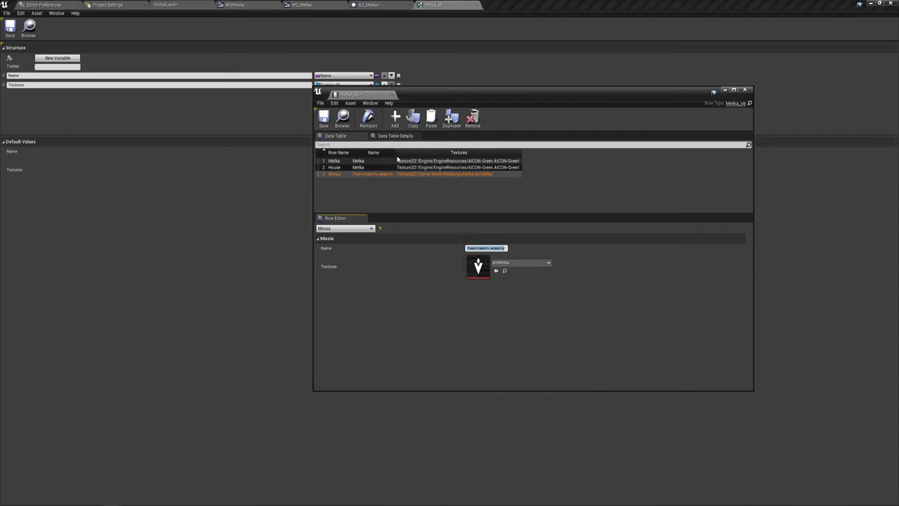
{"action": "key", "text": "Up"}
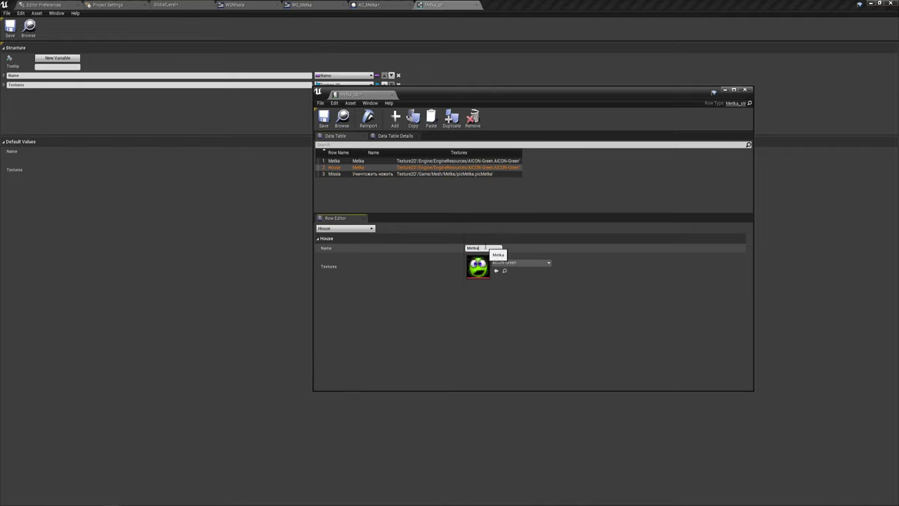
- Name the House row 'Наш дом' and give it the picMetka2 texture
{"action": "left_click", "coordinate": [480, 248]}
{"action": "type", "text": "Наш дом"}
{"action": "left_click", "coordinate": [521, 263]}
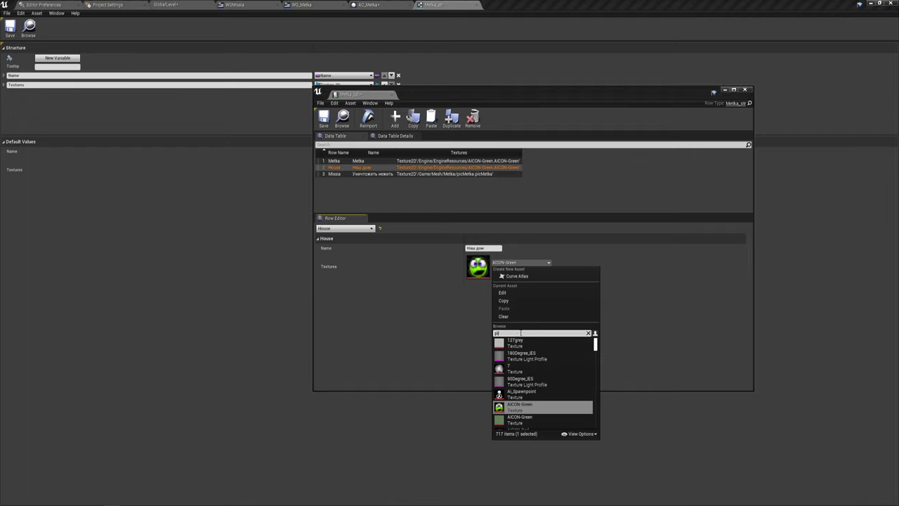
{"action": "type", "text": "c"}
{"action": "left_click", "coordinate": [513, 354]}
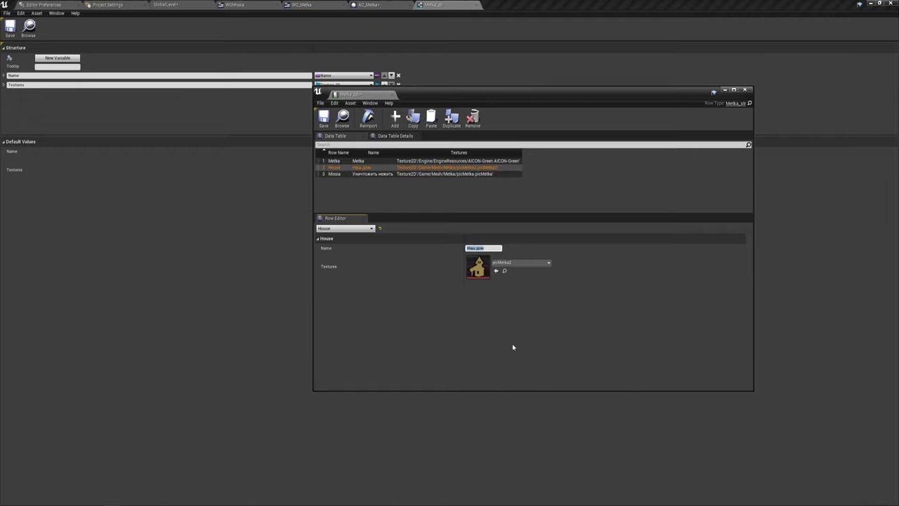
- Save the data table and dock its window among the editor tabs
{"action": "left_click", "coordinate": [453, 303]}
{"action": "left_click", "coordinate": [323, 118]}
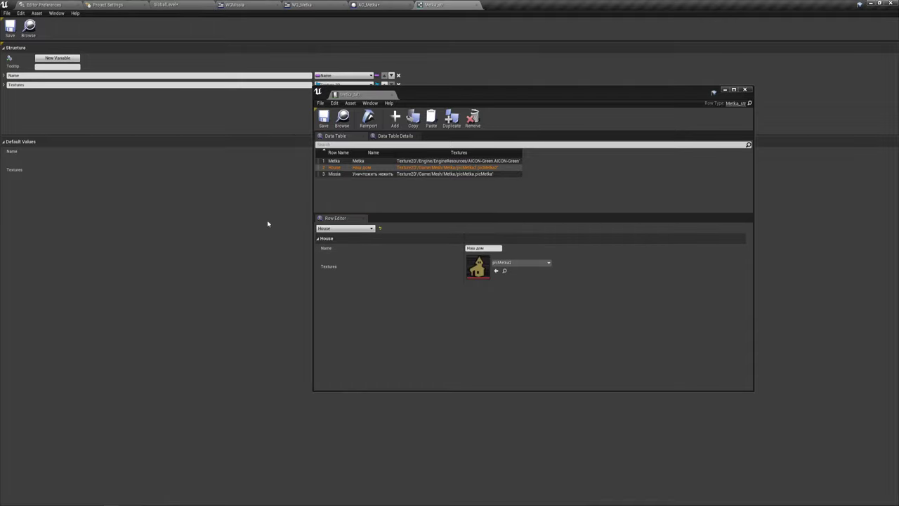
{"action": "left_click_drag", "start_coordinate": [362, 95], "coordinate": [516, 4]}
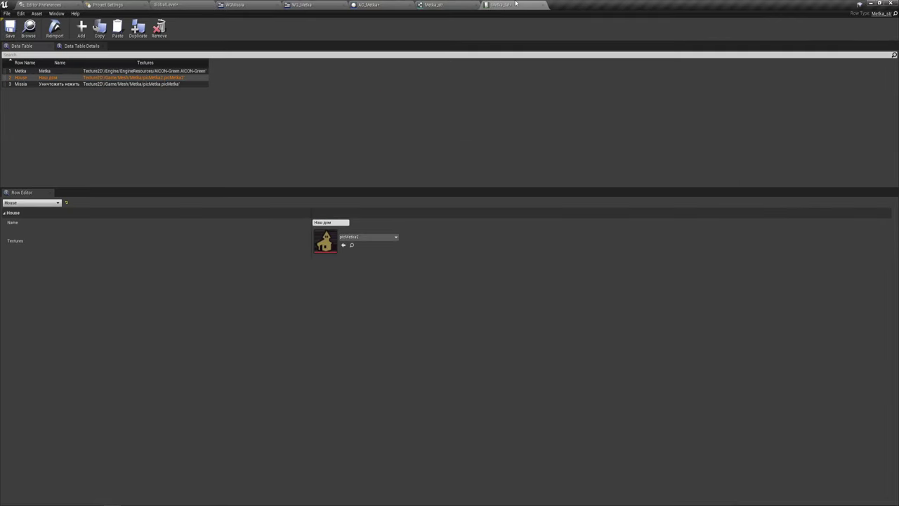
- Look over the AC_Metka blueprint's event graph
{"action": "left_click", "coordinate": [380, 5]}
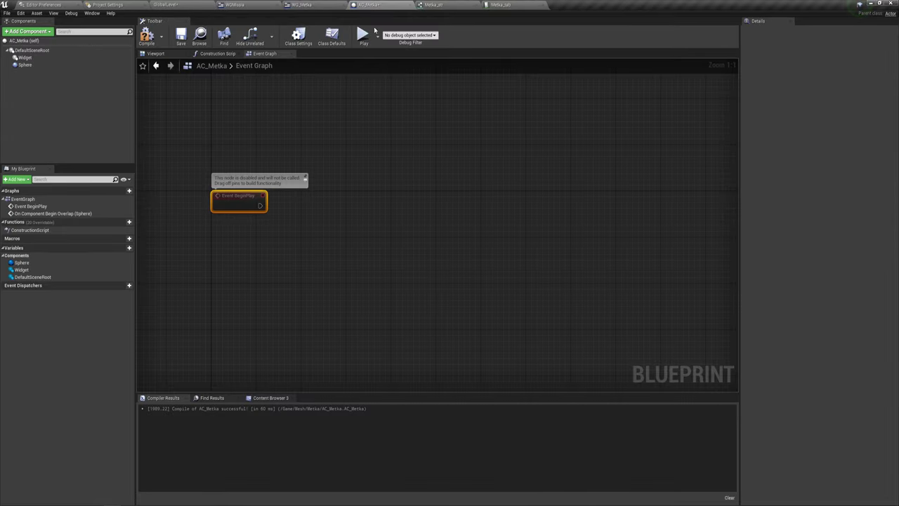
{"action": "mouse_move", "coordinate": [352, 122]}
{"action": "right_mouse_down"}
{"action": "mouse_move", "coordinate": [417, 130]}
{"action": "mouse_move", "coordinate": [353, 115]}
{"action": "mouse_move", "coordinate": [354, 162]}
{"action": "mouse_move", "coordinate": [333, 171]}
{"action": "mouse_move", "coordinate": [337, 177]}
{"action": "right_mouse_up"}
{"action": "scroll", "coordinate": [362, 119], "scroll_direction": "down", "scroll_amount": 2}
{"action": "scroll", "coordinate": [333, 170], "scroll_direction": "up", "scroll_amount": 1}
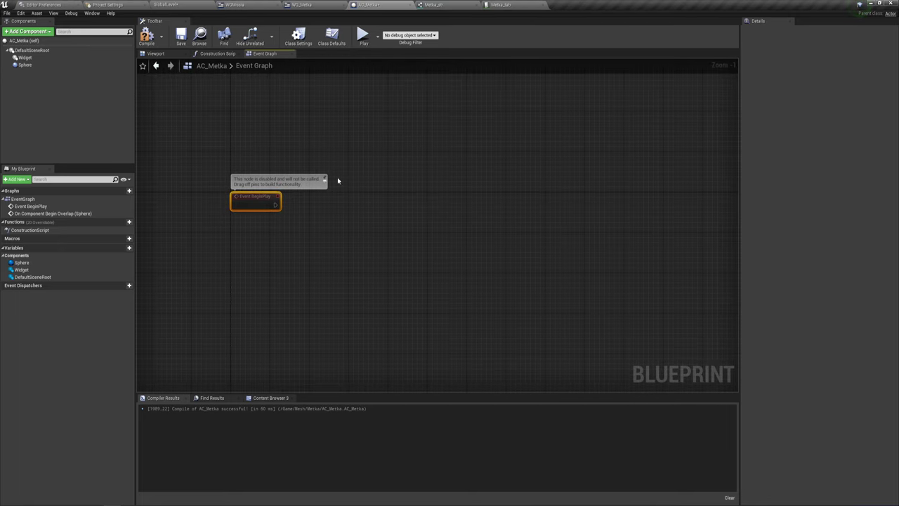
- Play-test the GlobalLevel in the editor, then stop the session with Esc
{"action": "left_click", "coordinate": [173, 4]}
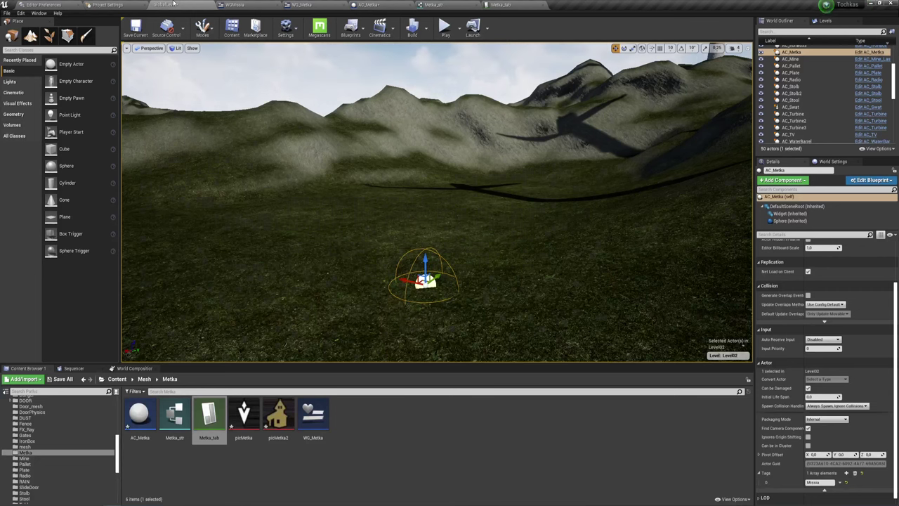
{"action": "left_click", "coordinate": [445, 28]}
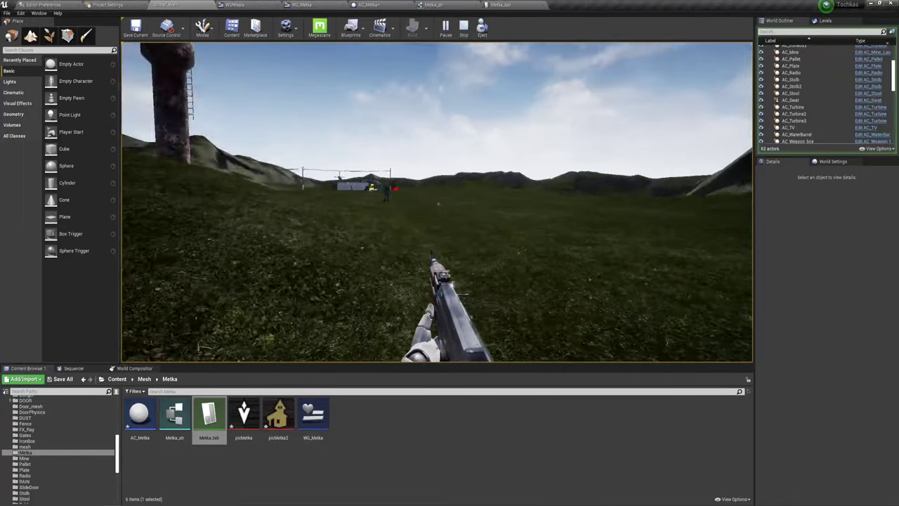
{"action": "key", "text": "Escape"}
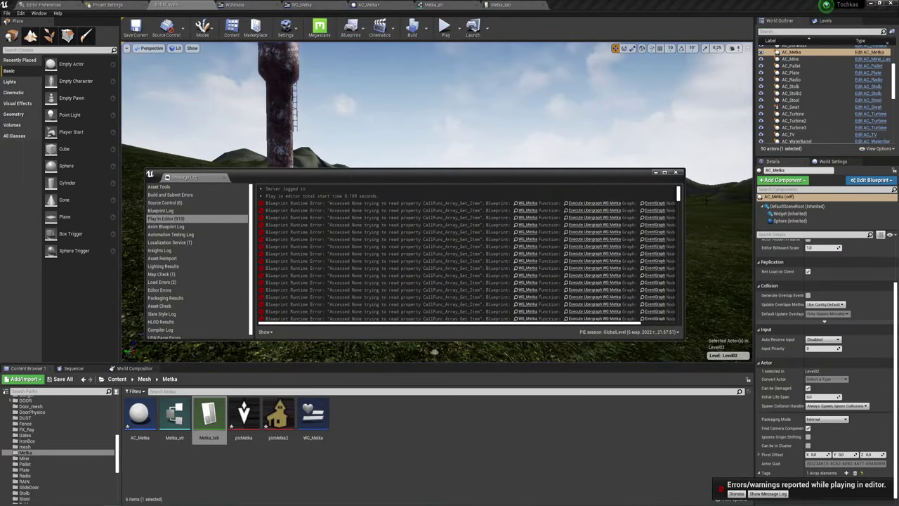
- Follow the SetText error into WG_Metka's graph, inspect its Tag variable, then return to AC_Metka
{"action": "left_click_drag", "start_coordinate": [547, 323], "coordinate": [580, 323]}
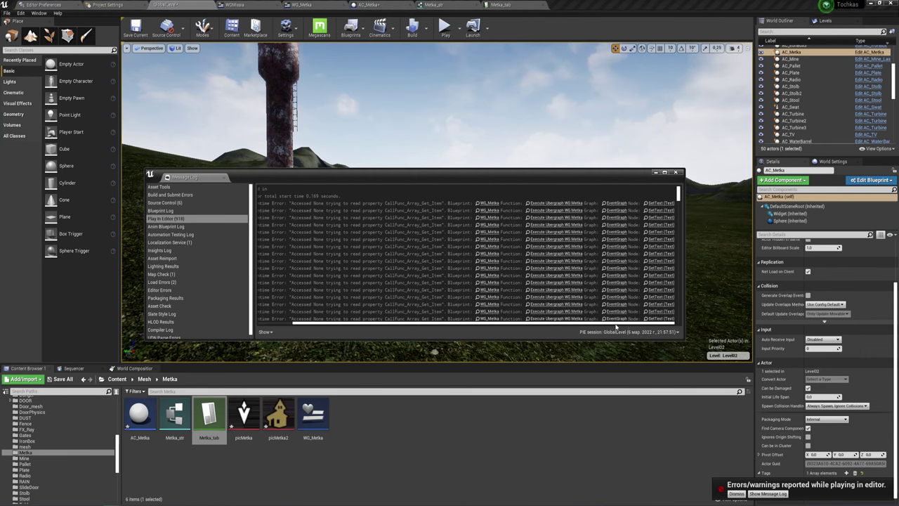
{"action": "left_click", "coordinate": [657, 203]}
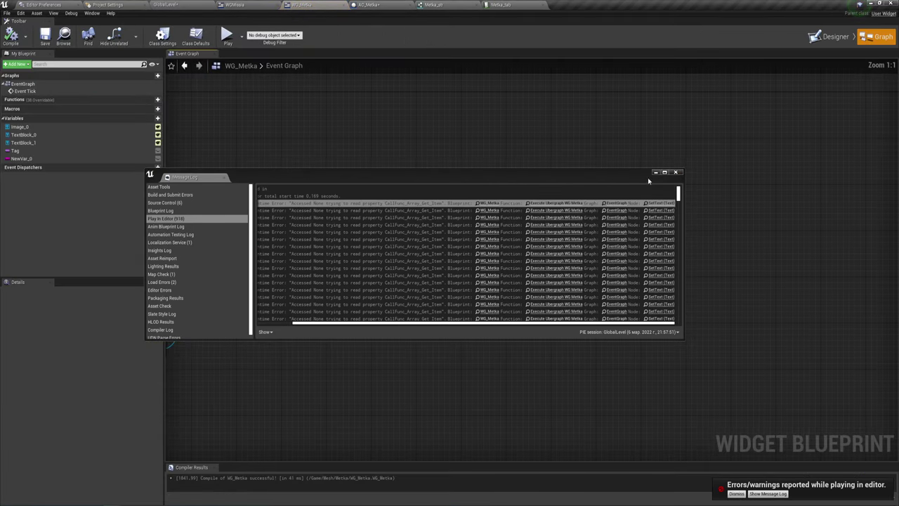
{"action": "right_click_drag", "start_coordinate": [457, 290], "coordinate": [541, 217]}
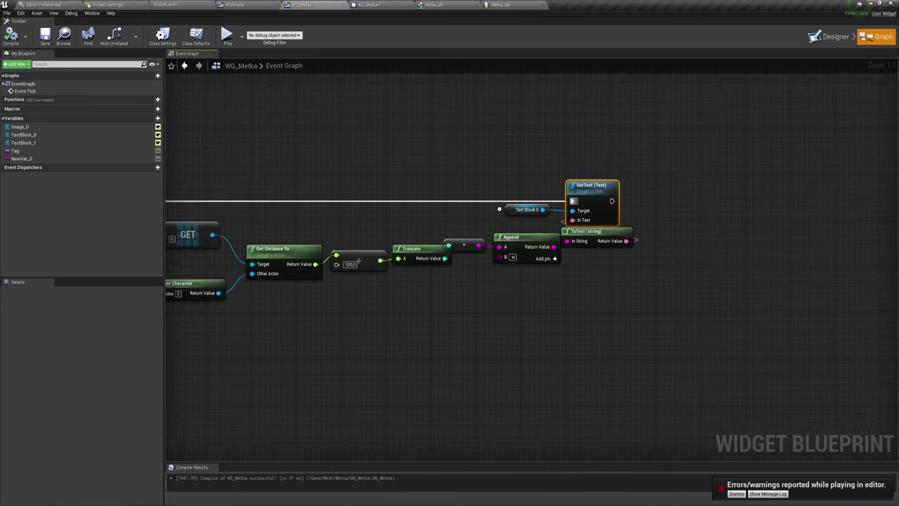
{"action": "right_click_drag", "start_coordinate": [450, 205], "coordinate": [514, 203]}
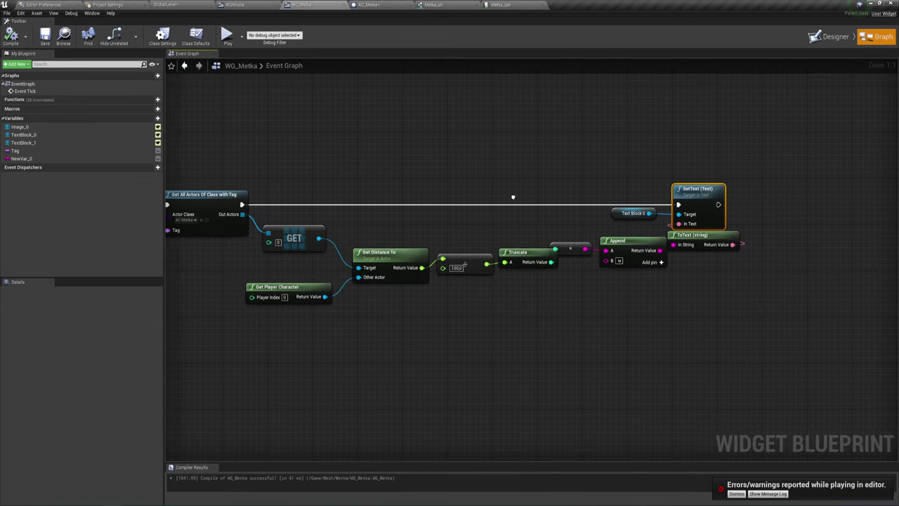
{"action": "right_click_drag", "start_coordinate": [437, 207], "coordinate": [461, 220]}
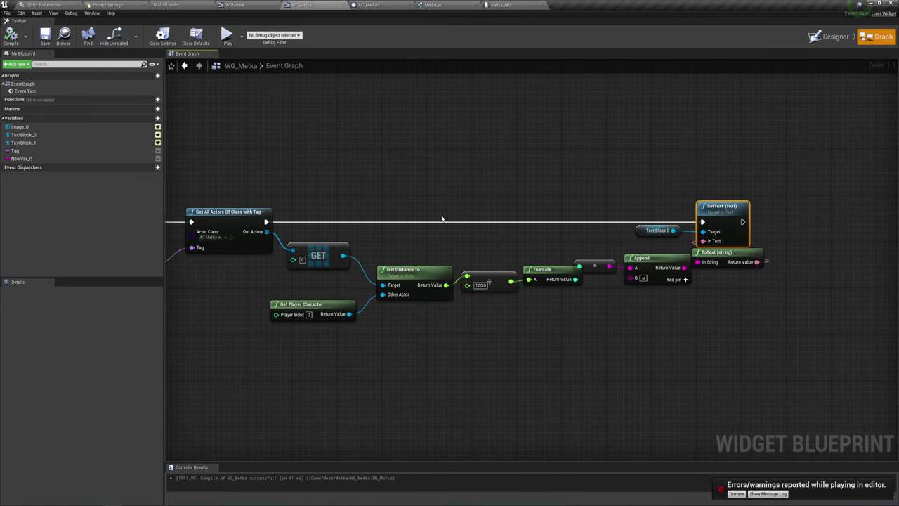
{"action": "right_click_drag", "start_coordinate": [392, 202], "coordinate": [467, 203]}
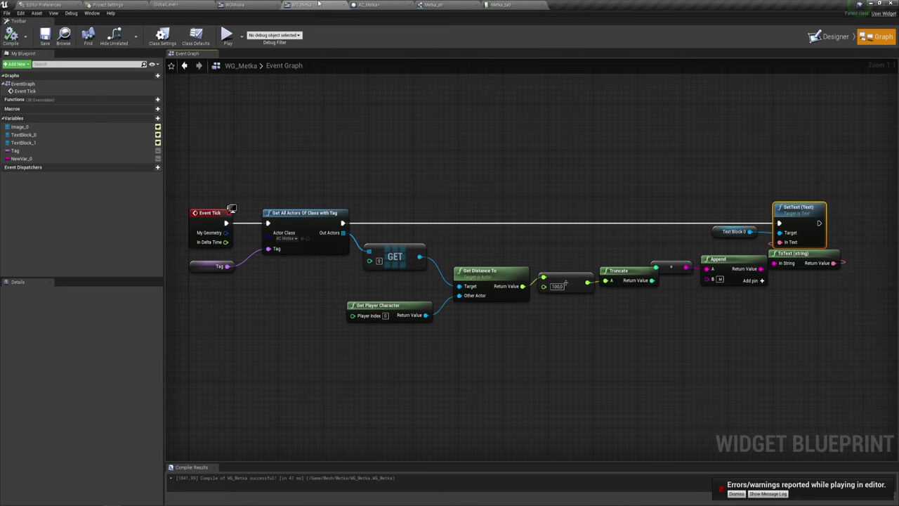
{"action": "left_click", "coordinate": [214, 267]}
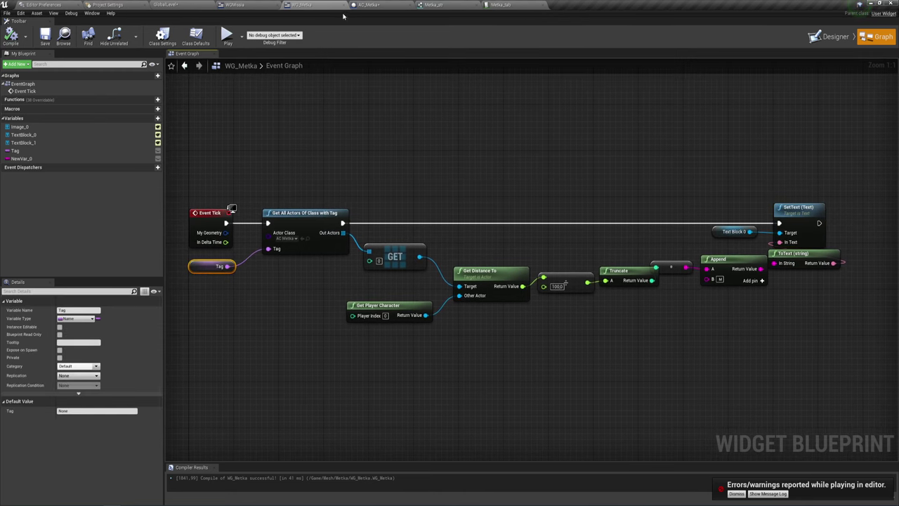
{"action": "left_click", "coordinate": [371, 5]}
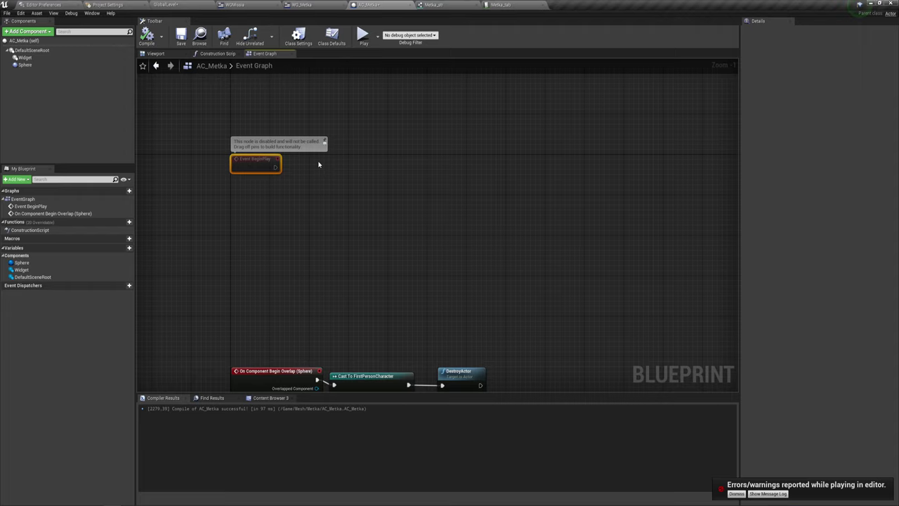
- Place a Widget component reference with a Get Widget node near Event BeginPlay
{"action": "right_click_drag", "start_coordinate": [334, 197], "coordinate": [318, 226]}
{"action": "scroll", "coordinate": [326, 201], "scroll_direction": "up", "scroll_amount": 1}
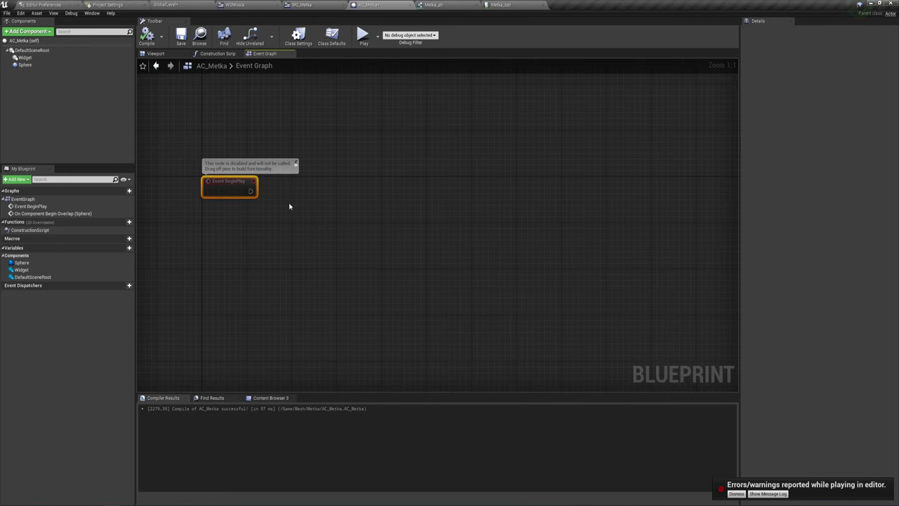
{"action": "mouse_move", "coordinate": [25, 57]}
{"action": "left_mouse_down"}
{"action": "mouse_move", "coordinate": [315, 221]}
{"action": "mouse_move", "coordinate": [214, 211]}
{"action": "left_mouse_up"}
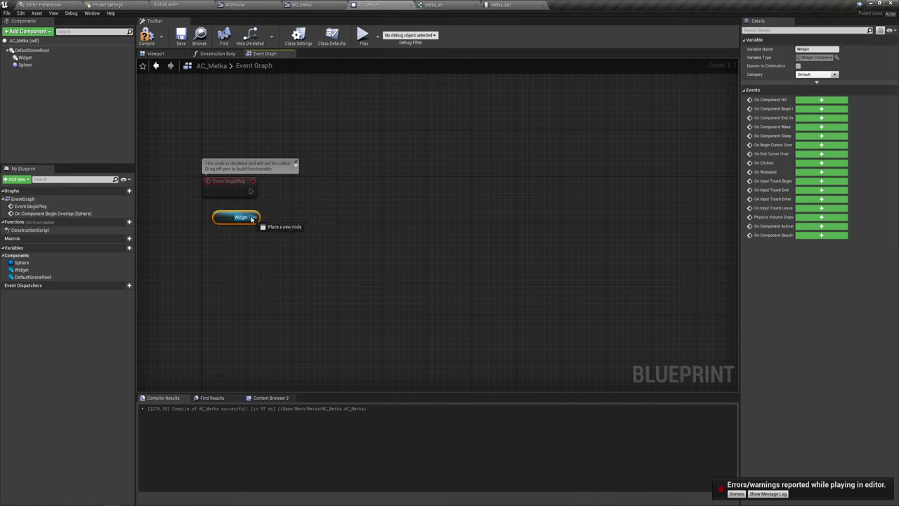
{"action": "left_click_drag", "start_coordinate": [251, 216], "coordinate": [327, 206]}
{"action": "type", "text": "get"}
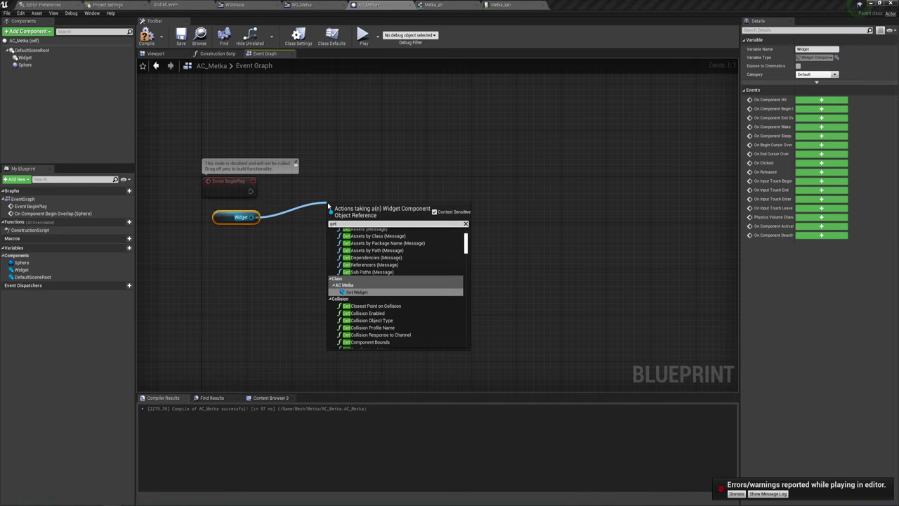
{"action": "type", "text": " wi"}
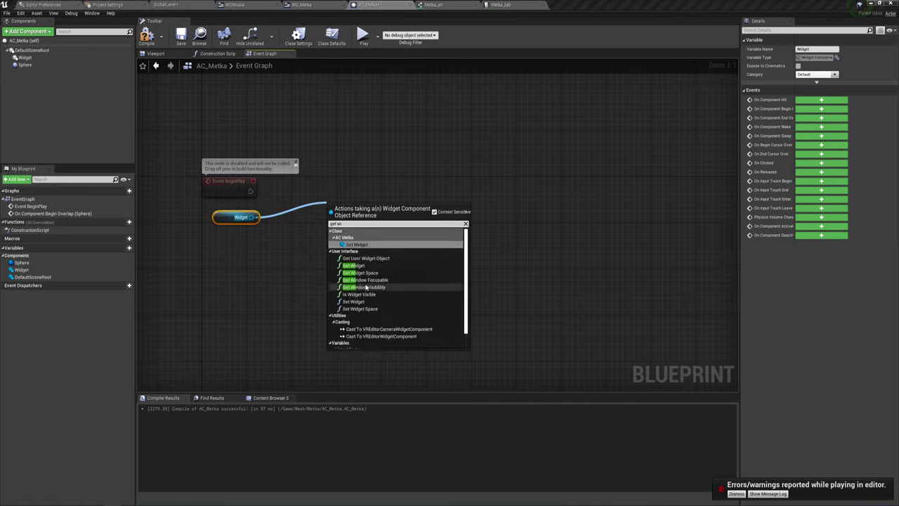
{"action": "left_click", "coordinate": [361, 271]}
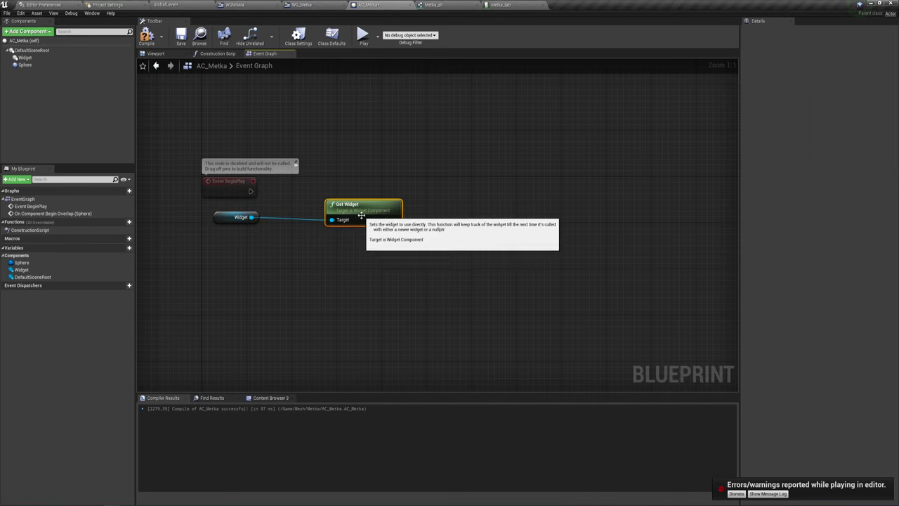
{"action": "left_click_drag", "start_coordinate": [347, 219], "coordinate": [288, 214]}
{"action": "left_click_drag", "start_coordinate": [226, 220], "coordinate": [220, 244]}
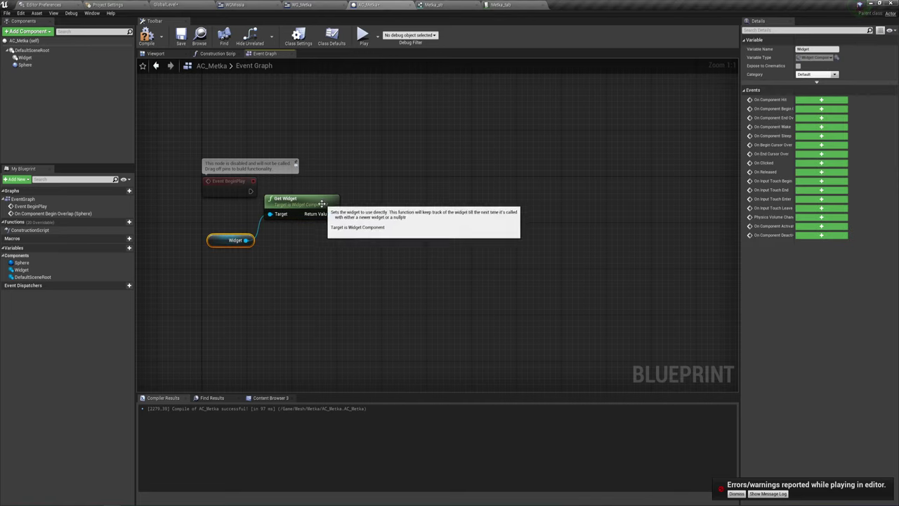
{"action": "mouse_move", "coordinate": [307, 210]}
{"action": "left_mouse_down"}
{"action": "mouse_move", "coordinate": [262, 220]}
{"action": "mouse_move", "coordinate": [307, 173]}
{"action": "left_mouse_up"}
- Cast the returned widget to WG_Metka and run the cast from Event BeginPlay
{"action": "type", "text": "cast"}
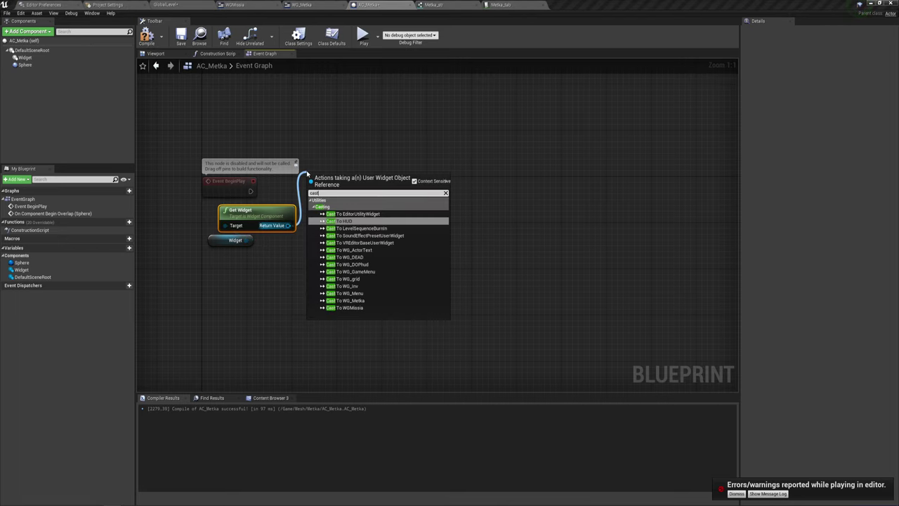
{"action": "left_click", "coordinate": [346, 300]}
{"action": "left_click_drag", "start_coordinate": [313, 185], "coordinate": [250, 191]}
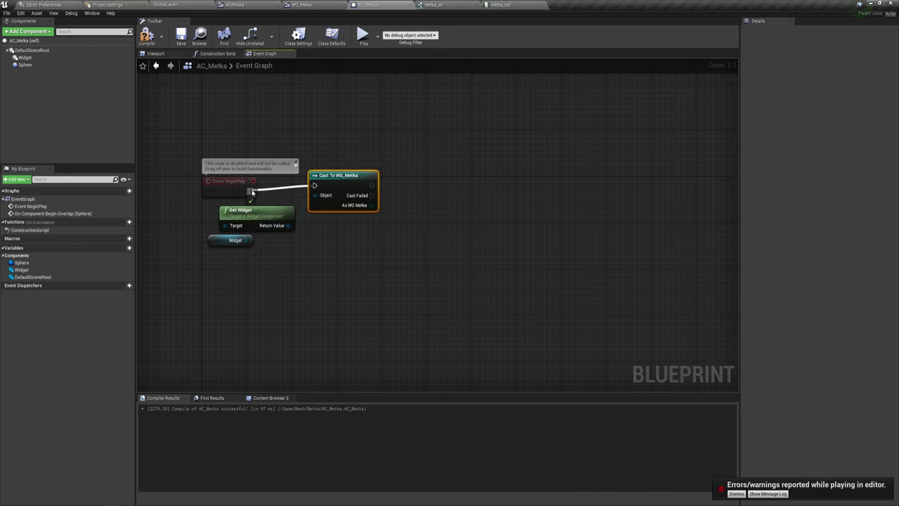
{"action": "left_click_drag", "start_coordinate": [327, 188], "coordinate": [321, 193]}
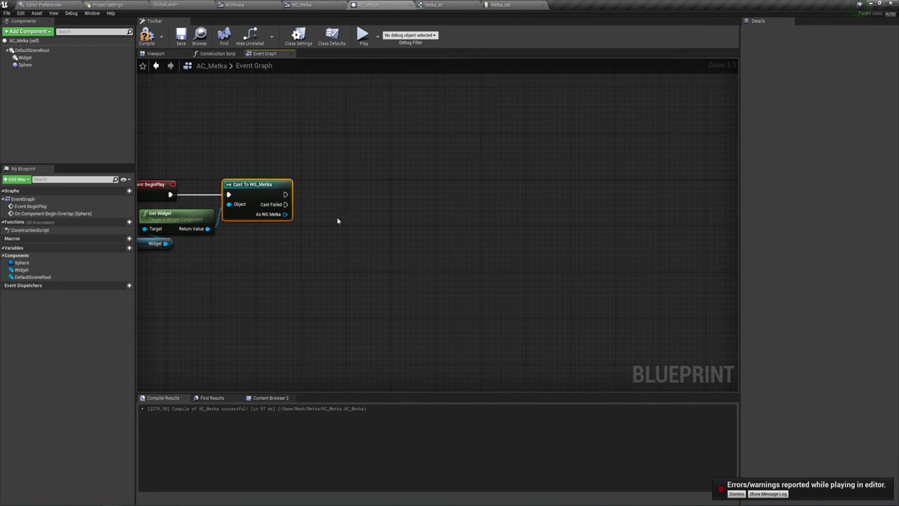
- Add Get Data Table Row after the cast and promote its Row Name to a variable
{"action": "left_click_drag", "start_coordinate": [304, 196], "coordinate": [349, 175]}
{"action": "type", "text": "get"}
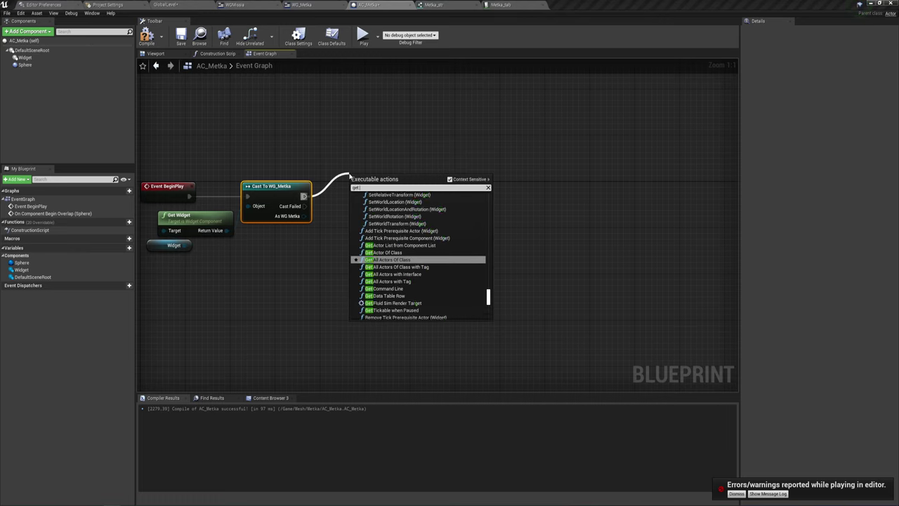
{"action": "type", "text": " data"}
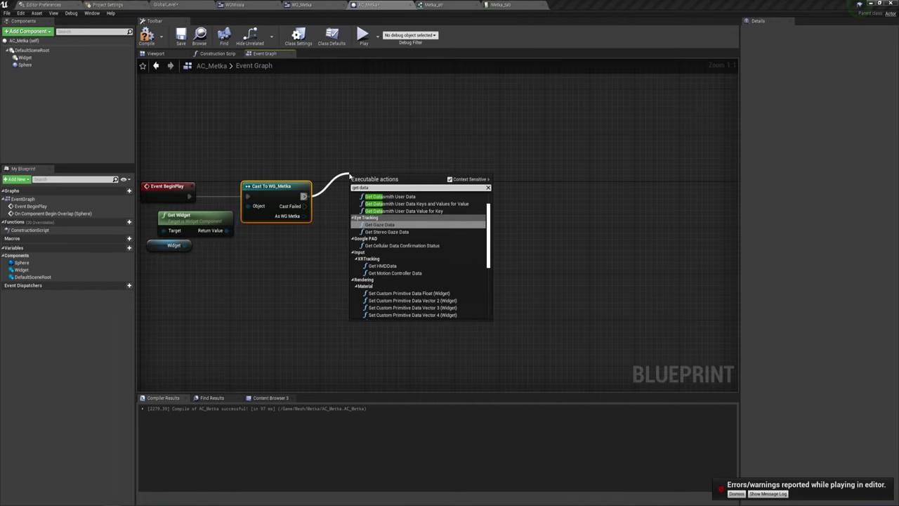
{"action": "type", "text": "tabl"}
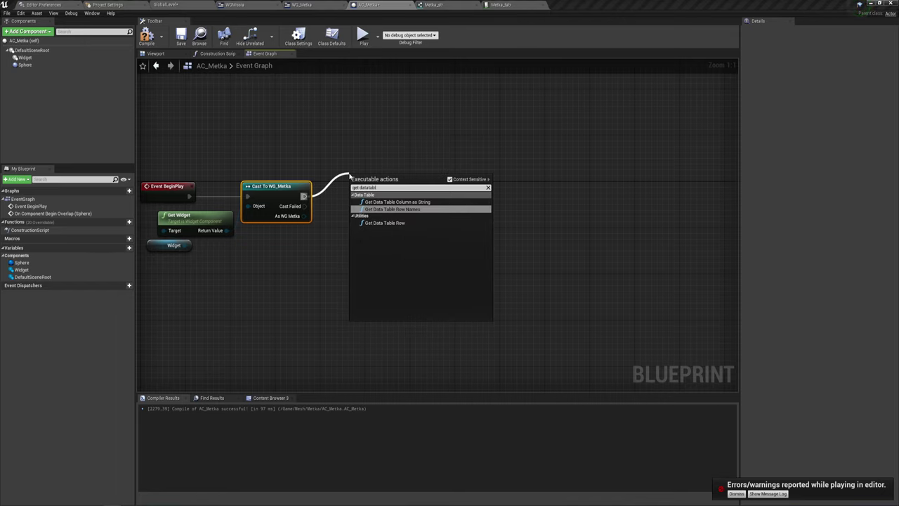
{"action": "left_click", "coordinate": [388, 223]}
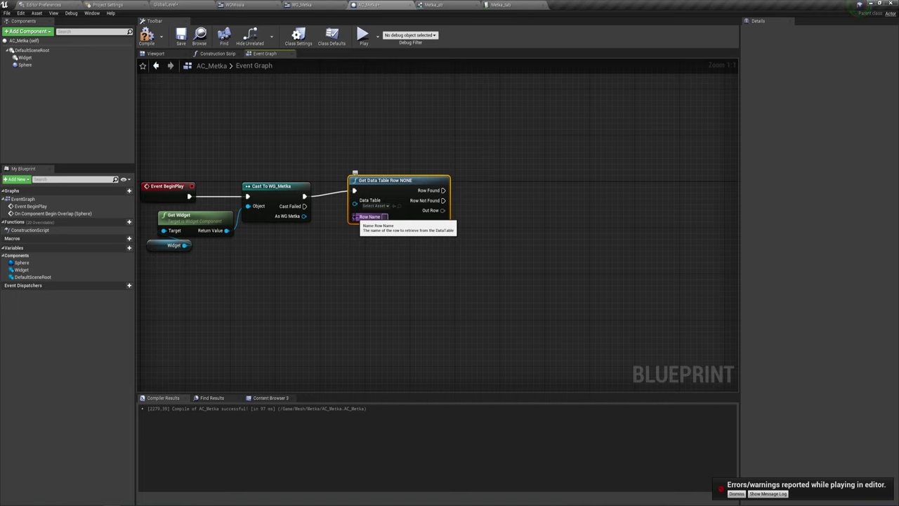
{"action": "left_click_drag", "start_coordinate": [355, 216], "coordinate": [328, 249]}
{"action": "left_click", "coordinate": [354, 269]}
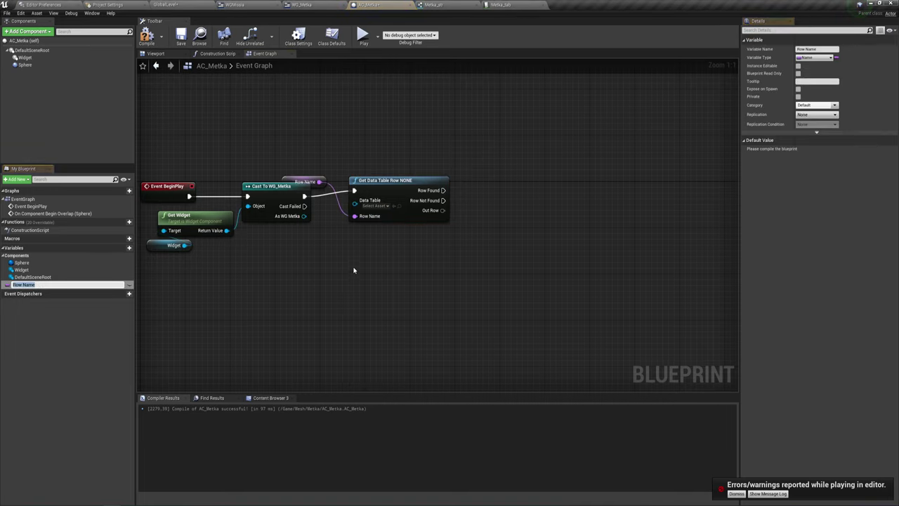
{"action": "left_click_drag", "start_coordinate": [304, 181], "coordinate": [295, 240]}
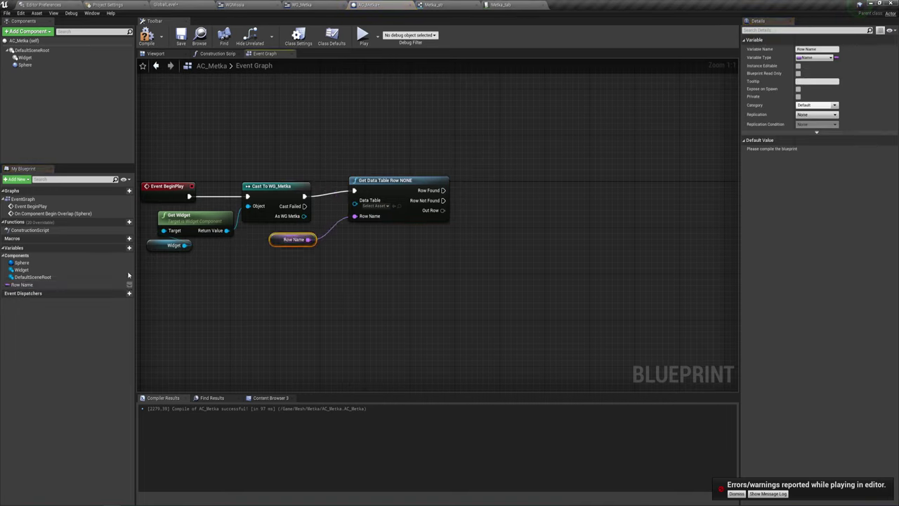
- Name the row name variable Mytag and make it instance editable
{"action": "left_click", "coordinate": [26, 285]}
{"action": "left_click", "coordinate": [26, 286]}
{"action": "type", "text": "MyInd"}
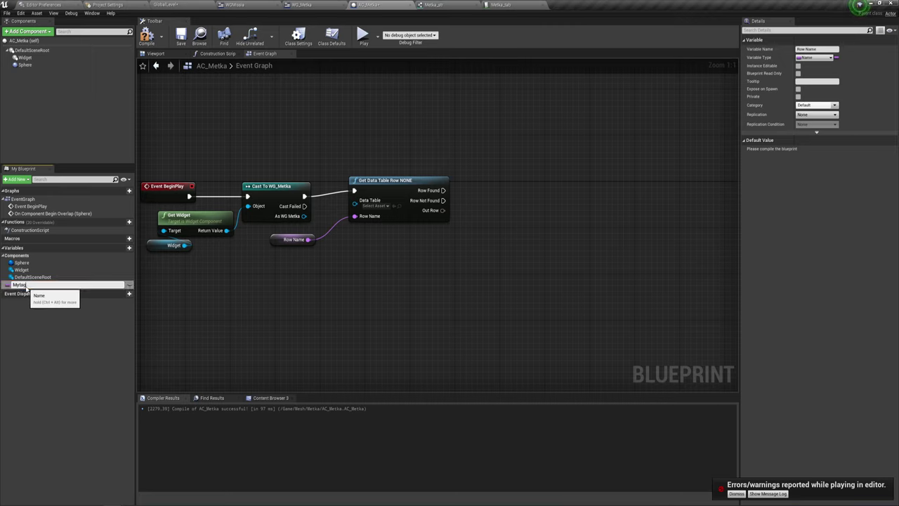
{"action": "type", "text": "Mytag"}
{"action": "key", "text": "Return"}
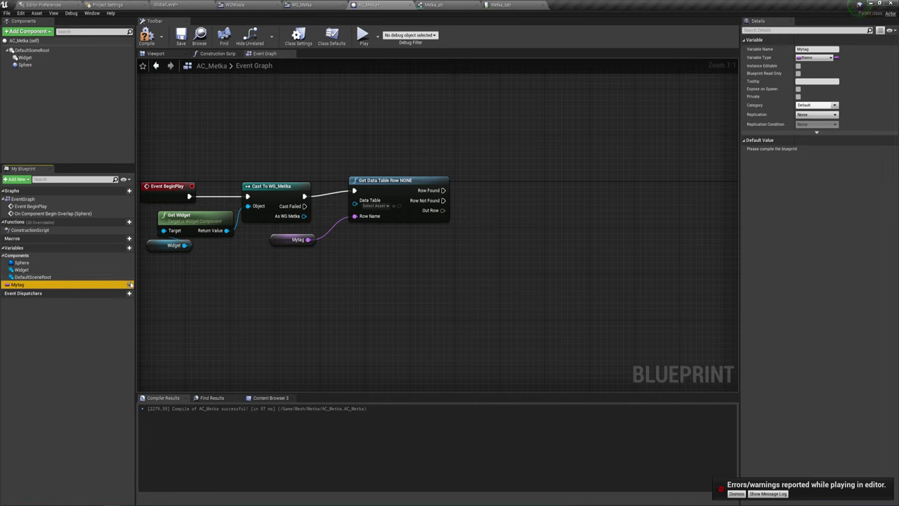
{"action": "left_click", "coordinate": [129, 285]}
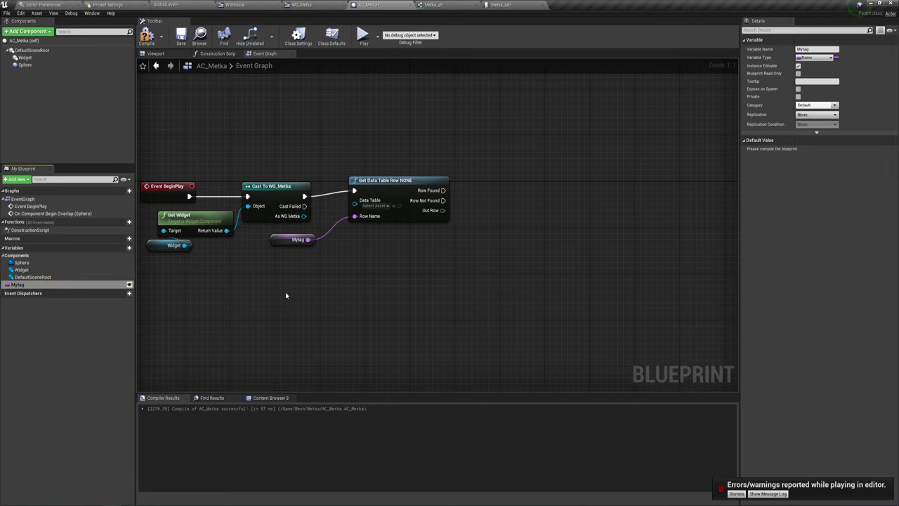
- Set the lookup's Data Table to Metka_tab and pull actions from its Out Row pin
{"action": "right_click_drag", "start_coordinate": [351, 279], "coordinate": [339, 290]}
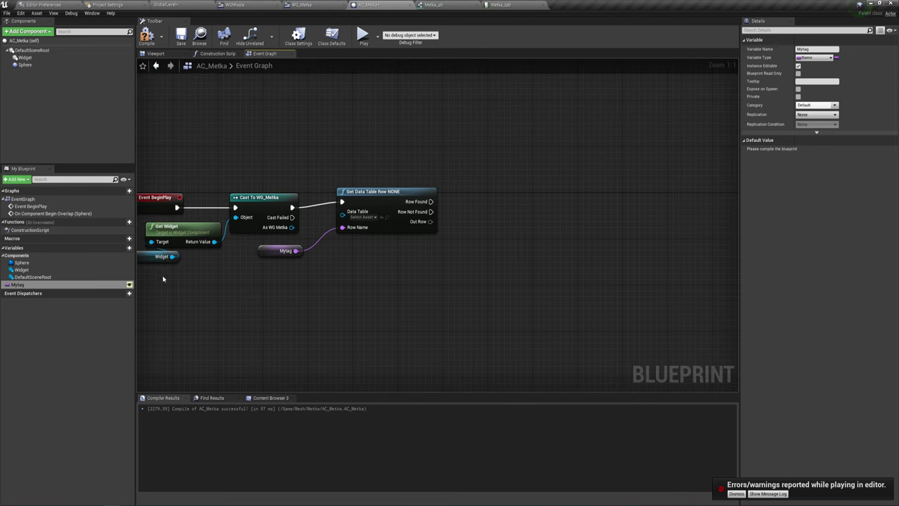
{"action": "mouse_move", "coordinate": [423, 275]}
{"action": "right_mouse_down"}
{"action": "mouse_move", "coordinate": [406, 283]}
{"action": "mouse_move", "coordinate": [332, 259]}
{"action": "right_mouse_up"}
{"action": "left_click", "coordinate": [342, 224]}
{"action": "left_click", "coordinate": [356, 256]}
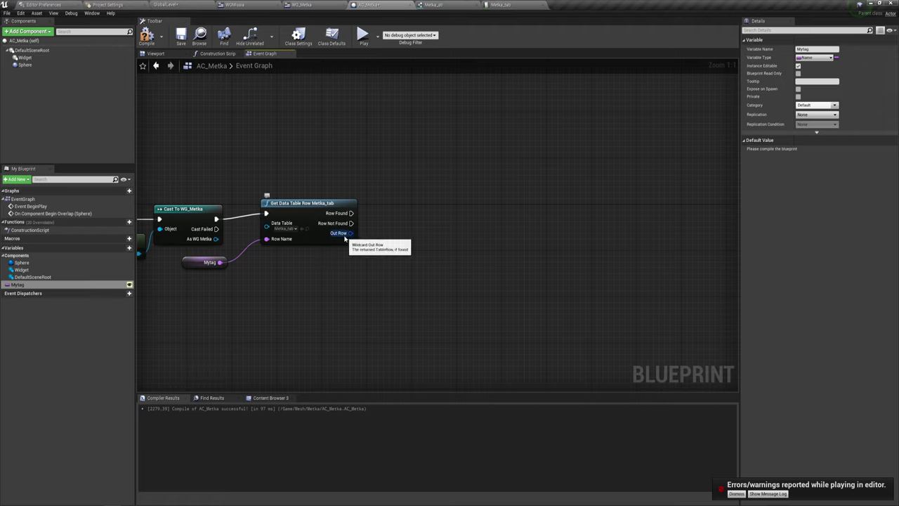
{"action": "right_click", "coordinate": [350, 234]}
{"action": "left_click", "coordinate": [348, 235]}
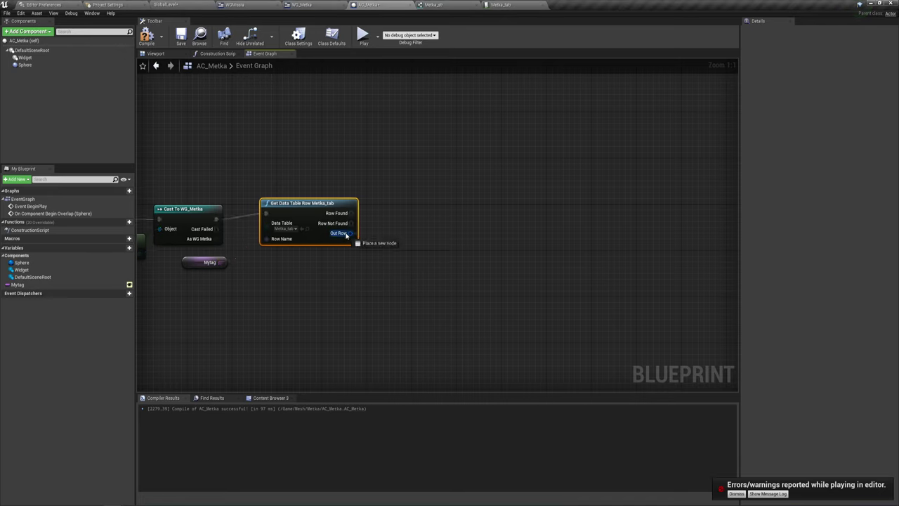
{"action": "left_click_drag", "start_coordinate": [348, 236], "coordinate": [367, 251]}
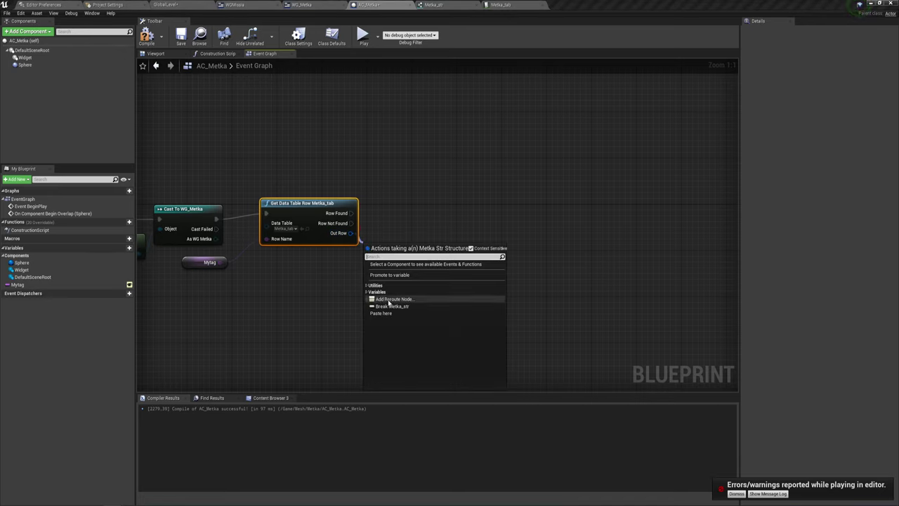
- Add a Break Metka_str node on Out Row and frame the whole node chain
{"action": "left_click", "coordinate": [391, 301]}
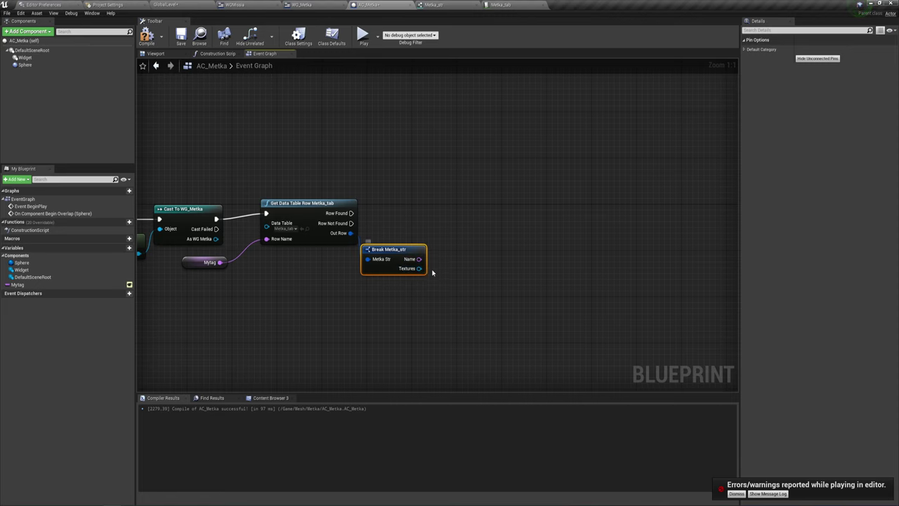
{"action": "mouse_move", "coordinate": [431, 269]}
{"action": "right_mouse_down"}
{"action": "mouse_move", "coordinate": [443, 282]}
{"action": "mouse_move", "coordinate": [426, 263]}
{"action": "right_mouse_up"}
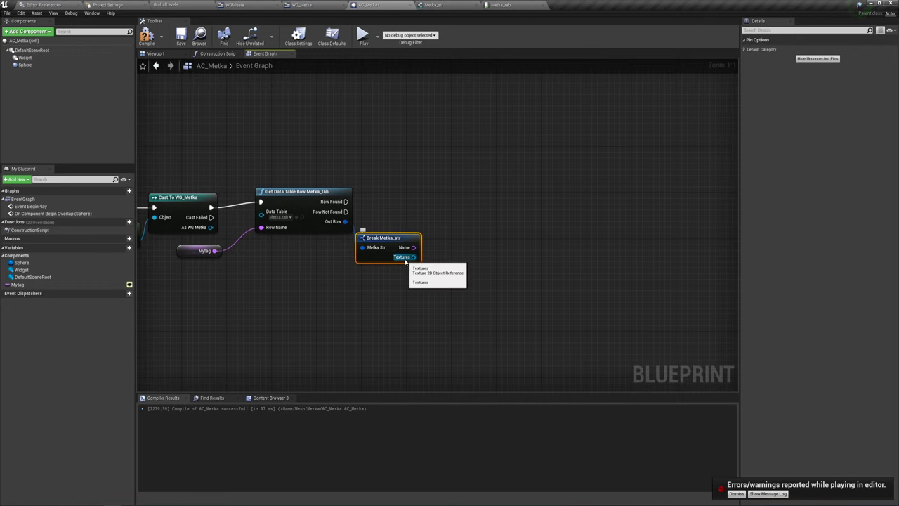
{"action": "right_click_drag", "start_coordinate": [351, 232], "coordinate": [431, 200]}
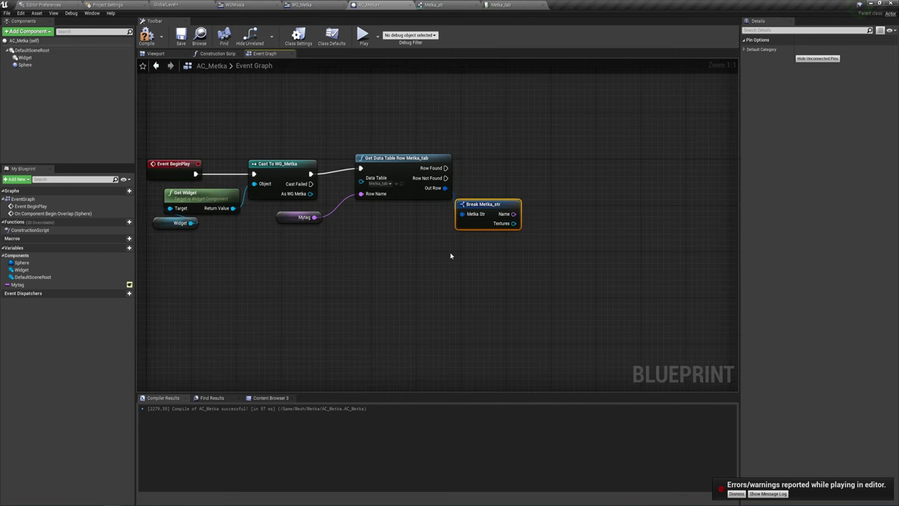
{"action": "right_click_drag", "start_coordinate": [307, 242], "coordinate": [270, 256]}
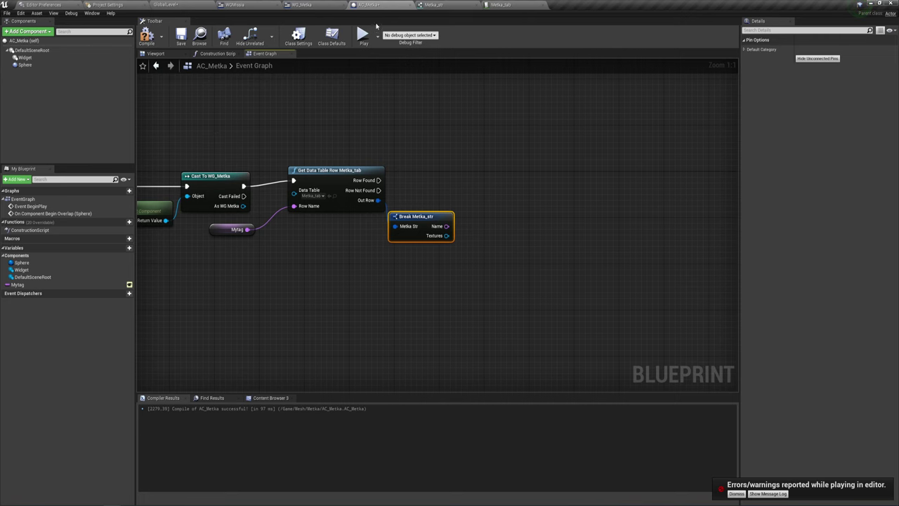
{"action": "left_click", "coordinate": [432, 5]}
{"action": "left_click", "coordinate": [366, 5]}
{"action": "left_click_drag", "start_coordinate": [235, 4], "coordinate": [302, 5]}
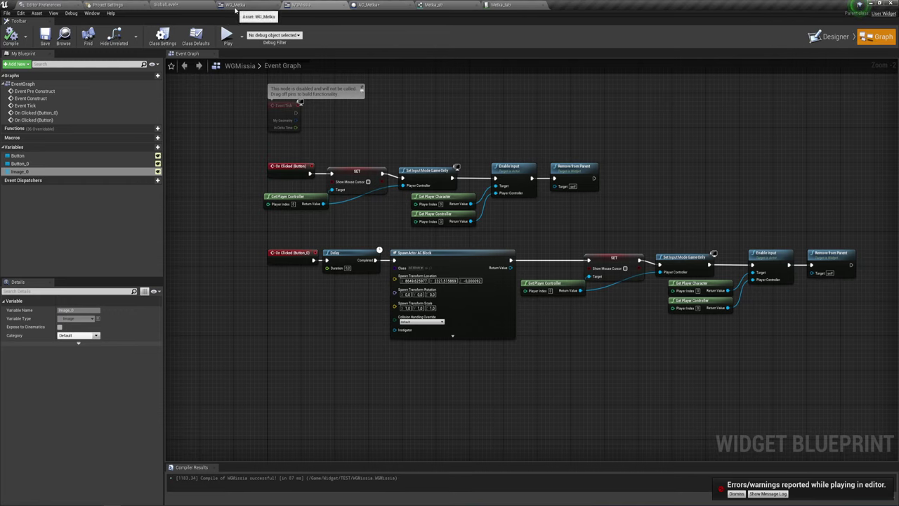
{"action": "mouse_move", "coordinate": [236, 7]}
{"action": "left_mouse_down"}
{"action": "mouse_move", "coordinate": [266, 7]}
{"action": "mouse_move", "coordinate": [233, 5]}
{"action": "left_mouse_up"}
{"action": "left_click", "coordinate": [302, 5]}
{"action": "left_click", "coordinate": [835, 37]}
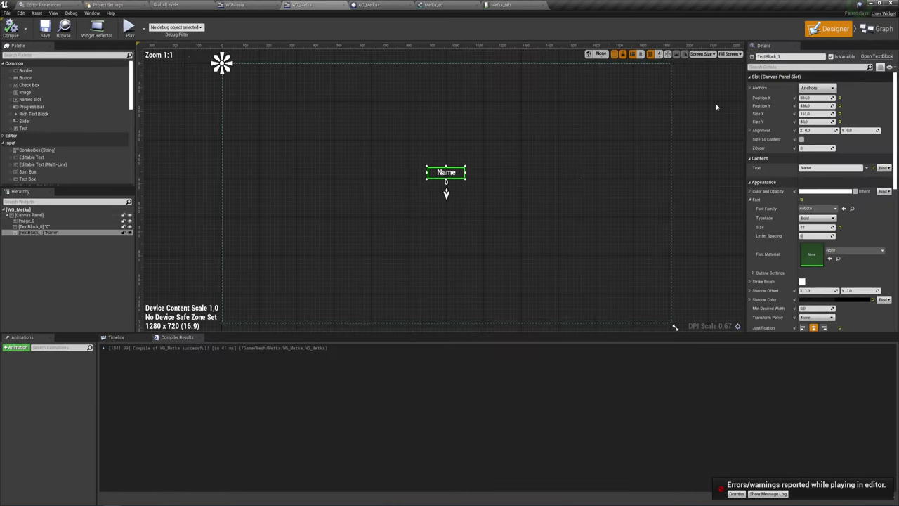
{"action": "left_click", "coordinate": [871, 35]}
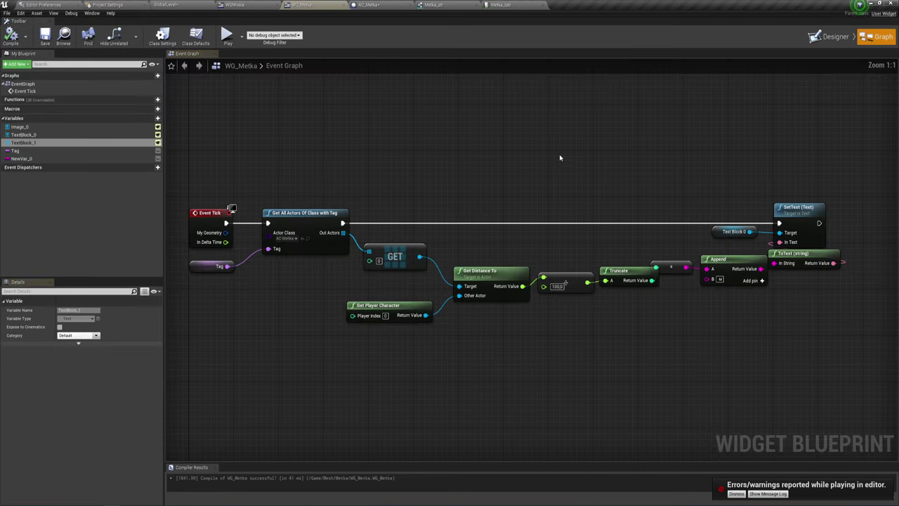
{"action": "left_click", "coordinate": [383, 6]}
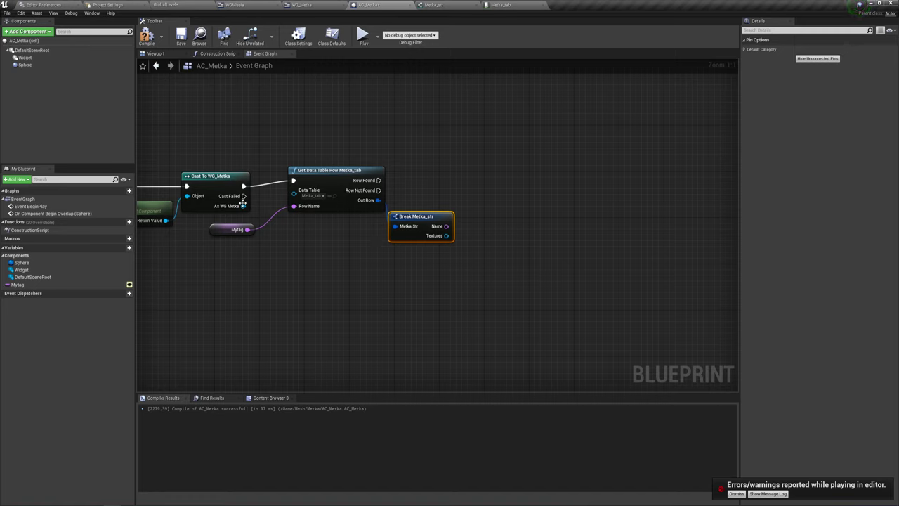
- Get Image_0 from the cast's As WG Metka output
{"action": "left_click_drag", "start_coordinate": [243, 206], "coordinate": [329, 259]}
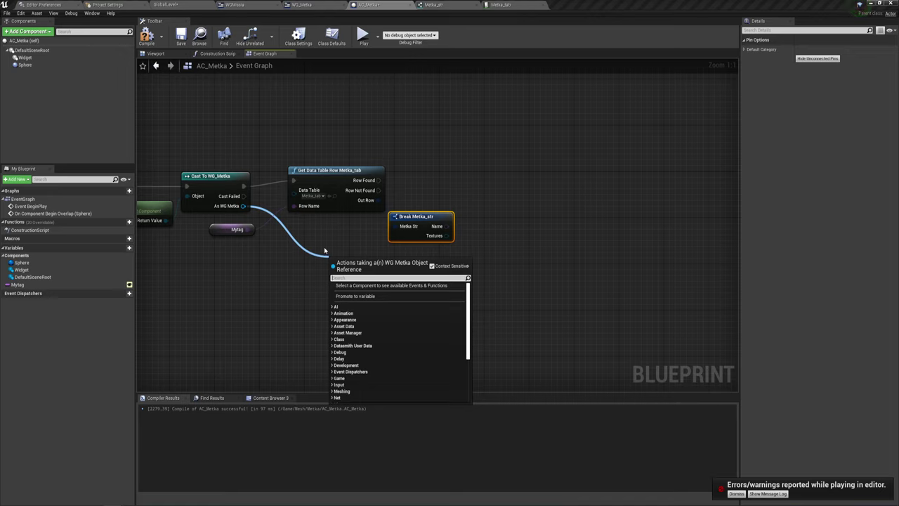
{"action": "type", "text": "get"}
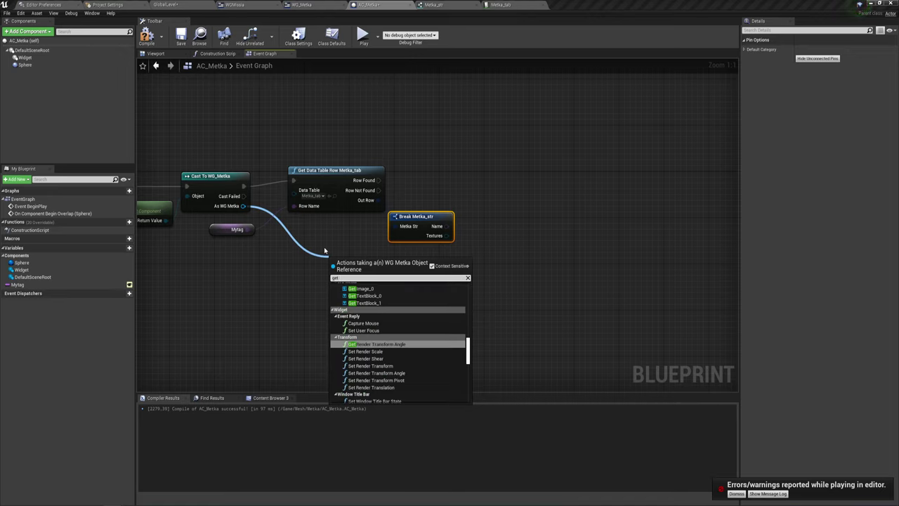
{"action": "scroll", "coordinate": [414, 355], "scroll_direction": "down", "scroll_amount": 3}
{"action": "scroll", "coordinate": [414, 355], "scroll_direction": "down", "scroll_amount": 3}
{"action": "scroll", "coordinate": [416, 357], "scroll_direction": "down", "scroll_amount": 3}
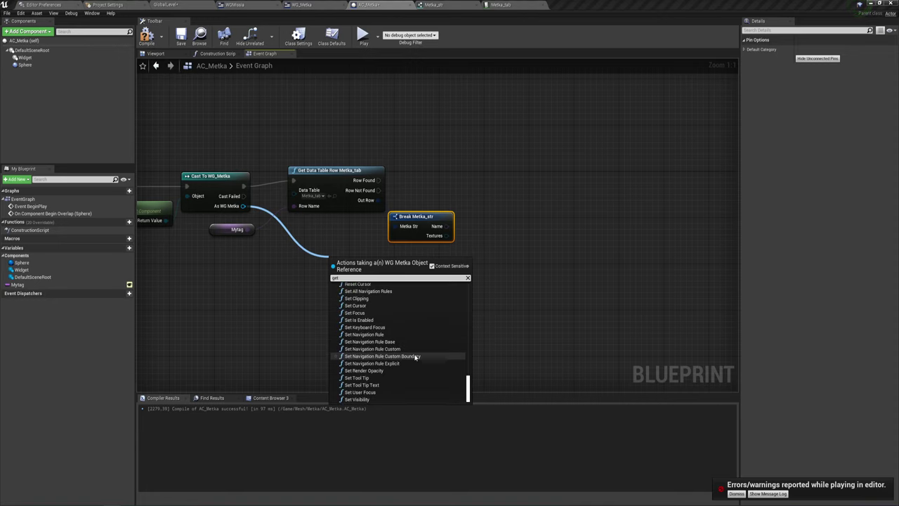
{"action": "scroll", "coordinate": [427, 377], "scroll_direction": "up", "scroll_amount": 1}
{"action": "scroll", "coordinate": [427, 377], "scroll_direction": "up", "scroll_amount": 2}
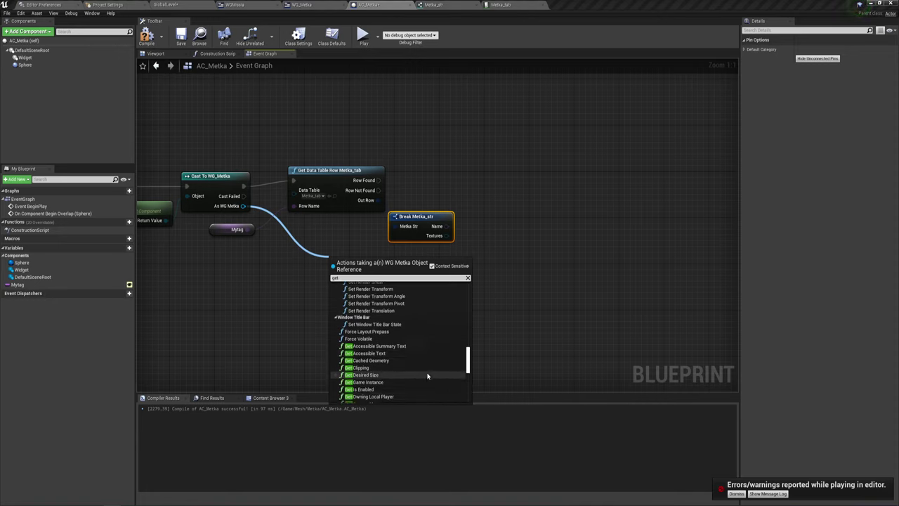
{"action": "scroll", "coordinate": [428, 376], "scroll_direction": "up", "scroll_amount": 3}
{"action": "scroll", "coordinate": [428, 377], "scroll_direction": "up", "scroll_amount": 3}
{"action": "scroll", "coordinate": [427, 377], "scroll_direction": "up", "scroll_amount": 3}
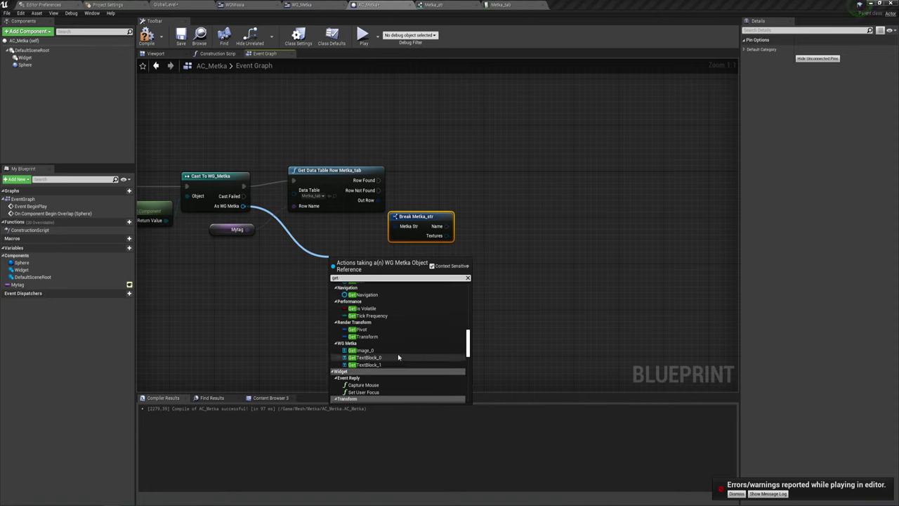
{"action": "left_click", "coordinate": [362, 350]}
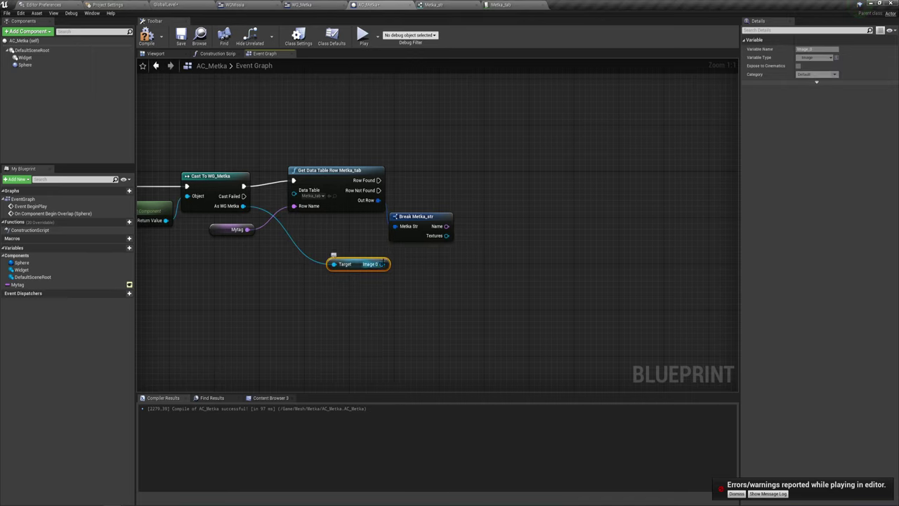
- Add a Set Brush from Texture node targeting Image_0
{"action": "left_click_drag", "start_coordinate": [381, 265], "coordinate": [481, 255]}
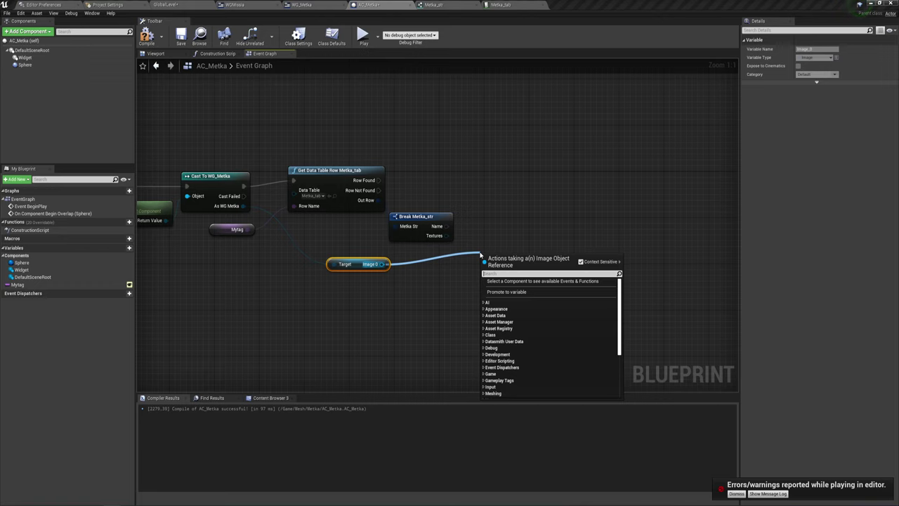
{"action": "type", "text": "set"}
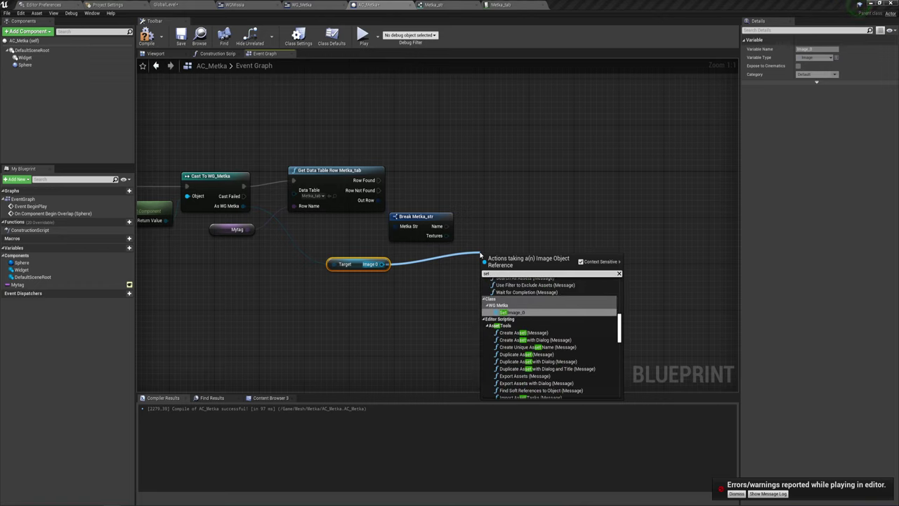
{"action": "type", "text": " bru"}
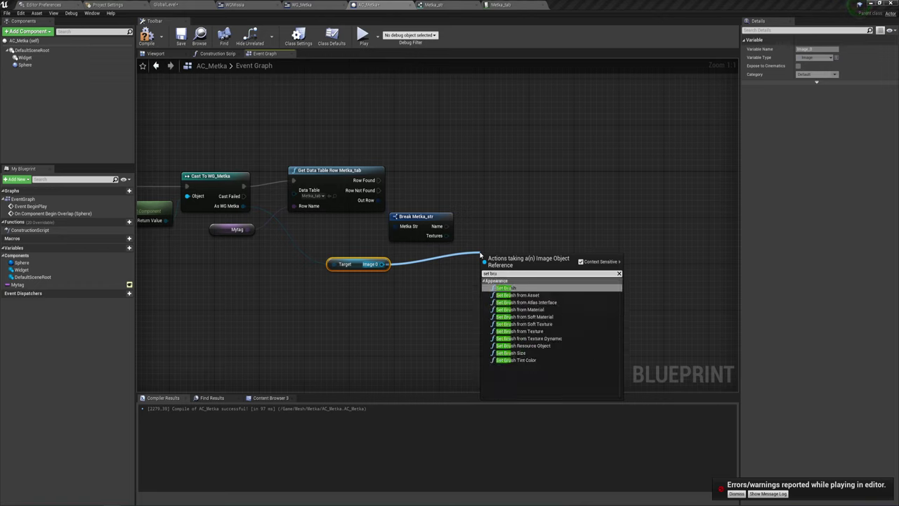
{"action": "left_click", "coordinate": [529, 329]}
- Wire Row Found and the row's Textures into Set Brush from Texture, placing Image_0 beside it
{"action": "left_click_drag", "start_coordinate": [516, 258], "coordinate": [517, 165]}
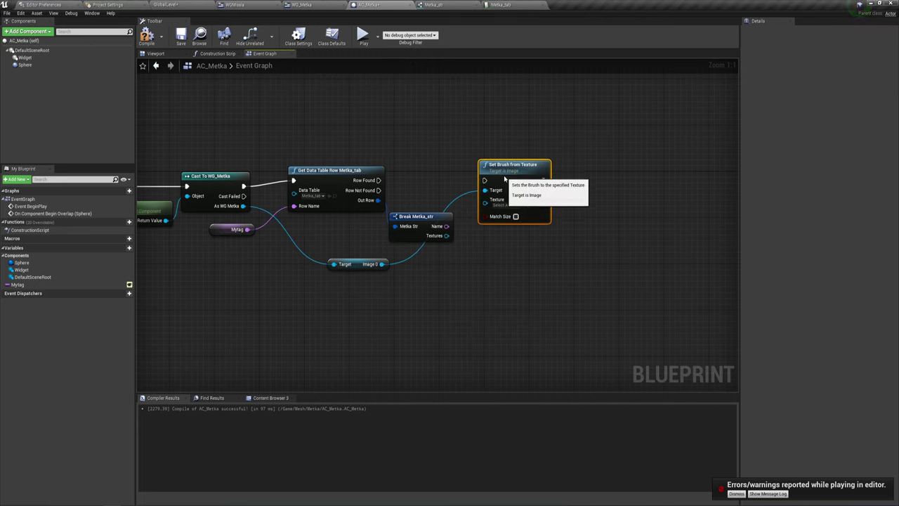
{"action": "left_click_drag", "start_coordinate": [378, 180], "coordinate": [487, 181]}
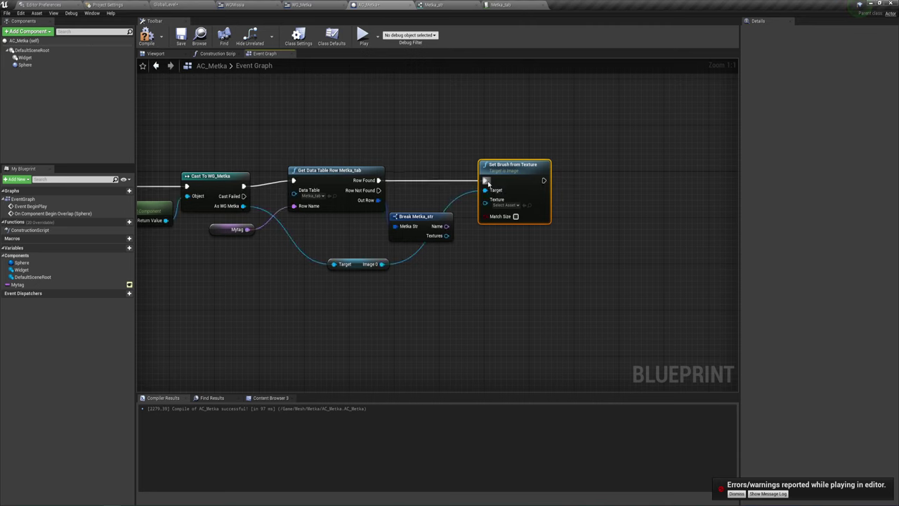
{"action": "left_click_drag", "start_coordinate": [447, 236], "coordinate": [485, 199]}
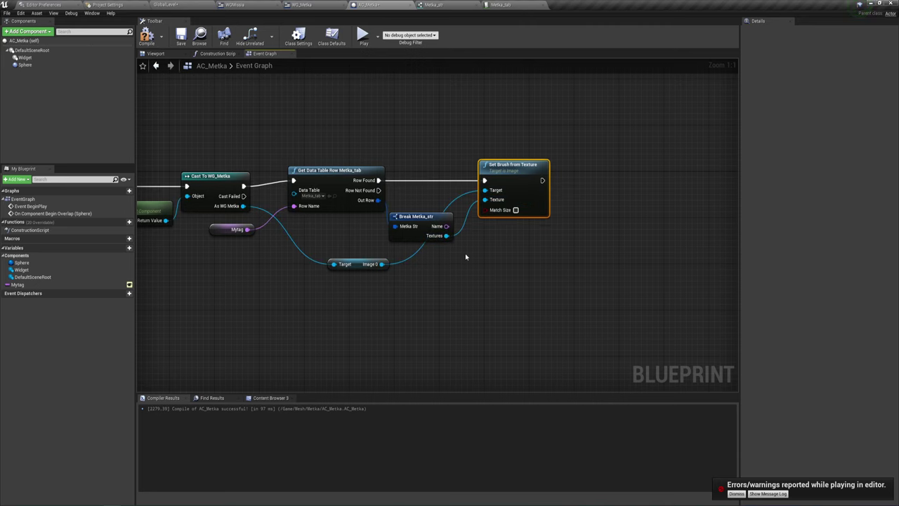
{"action": "right_click_drag", "start_coordinate": [513, 259], "coordinate": [430, 257]}
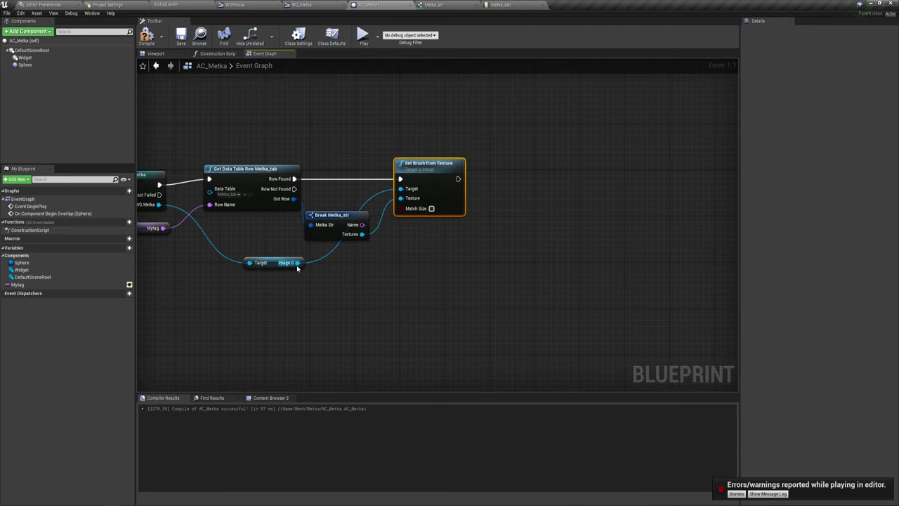
{"action": "left_click_drag", "start_coordinate": [272, 261], "coordinate": [344, 192]}
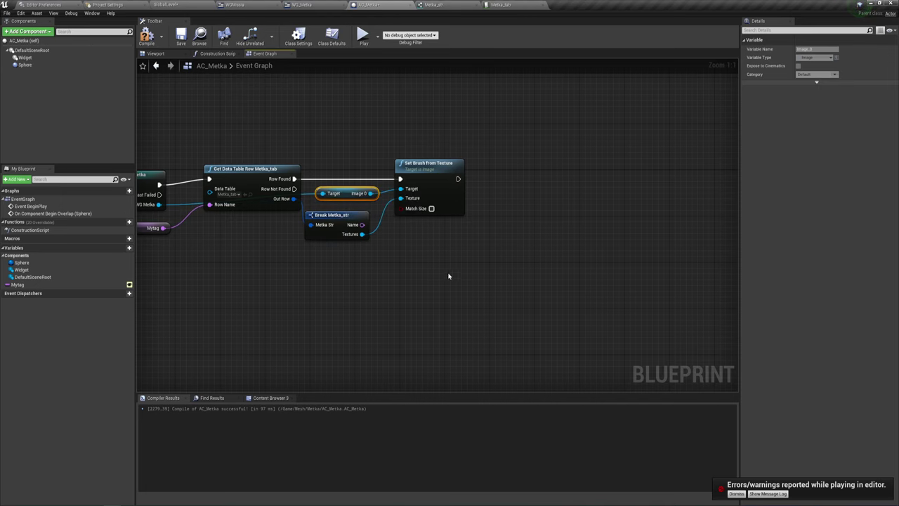
{"action": "right_click_drag", "start_coordinate": [449, 277], "coordinate": [365, 255]}
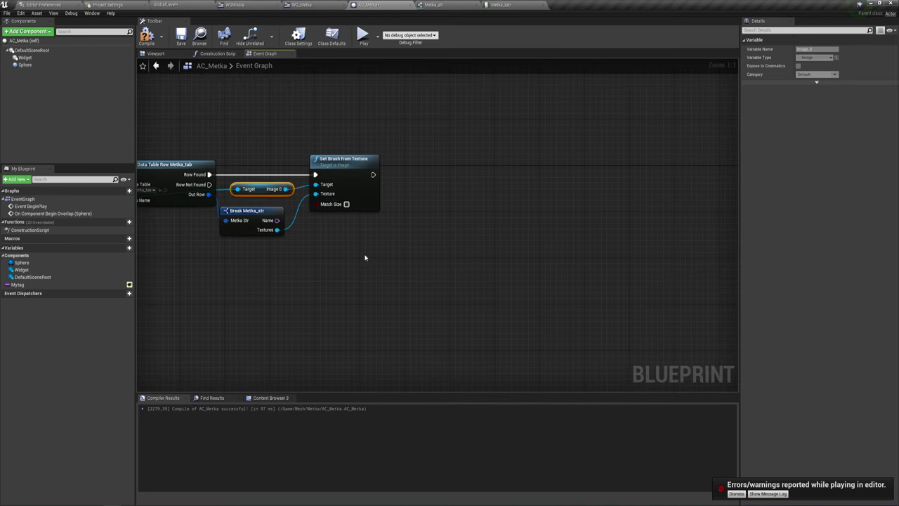
- Move the wire's reroute point below Break Metka_str and pull actions from the WG Metka reference
{"action": "right_click_drag", "start_coordinate": [384, 221], "coordinate": [340, 252]}
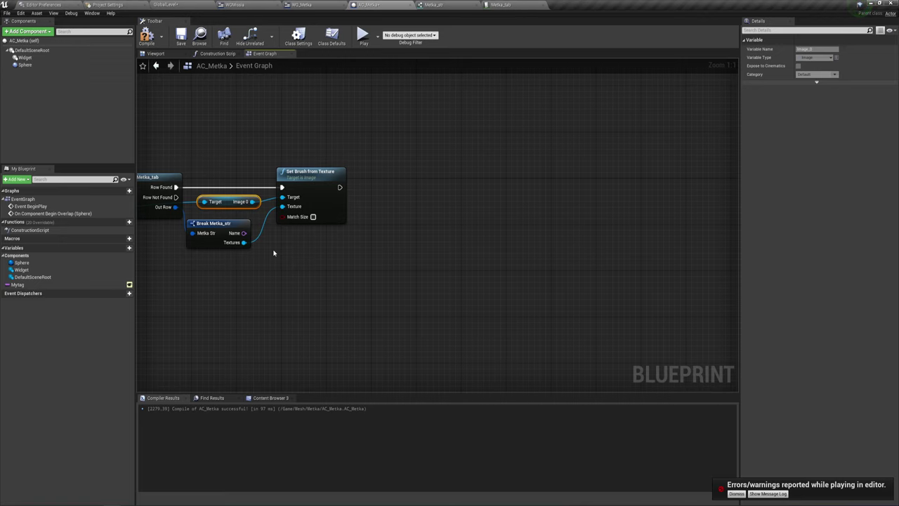
{"action": "right_click_drag", "start_coordinate": [335, 286], "coordinate": [416, 246]}
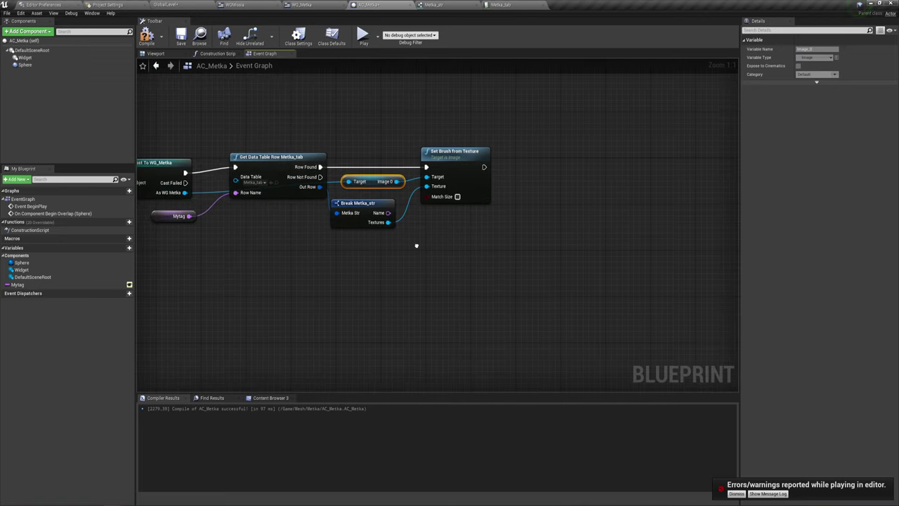
{"action": "left_click", "coordinate": [333, 185]}
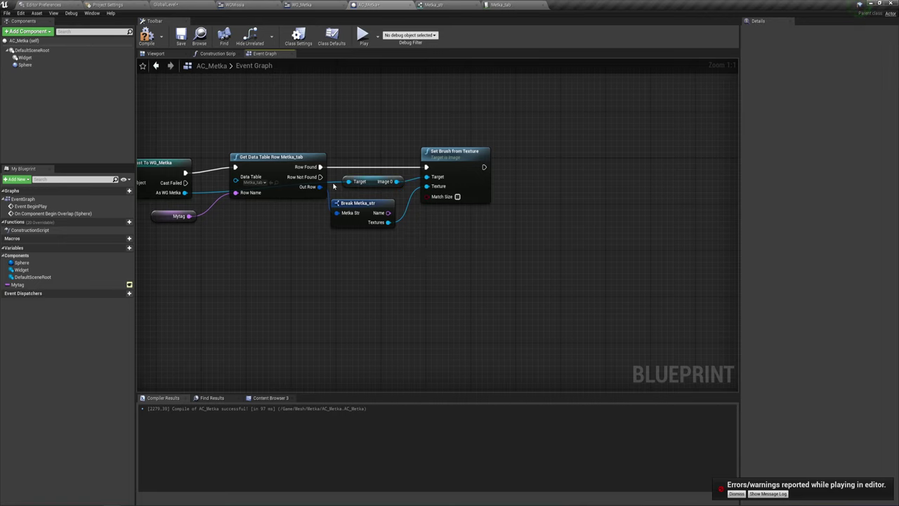
{"action": "left_click_drag", "start_coordinate": [334, 185], "coordinate": [371, 256]}
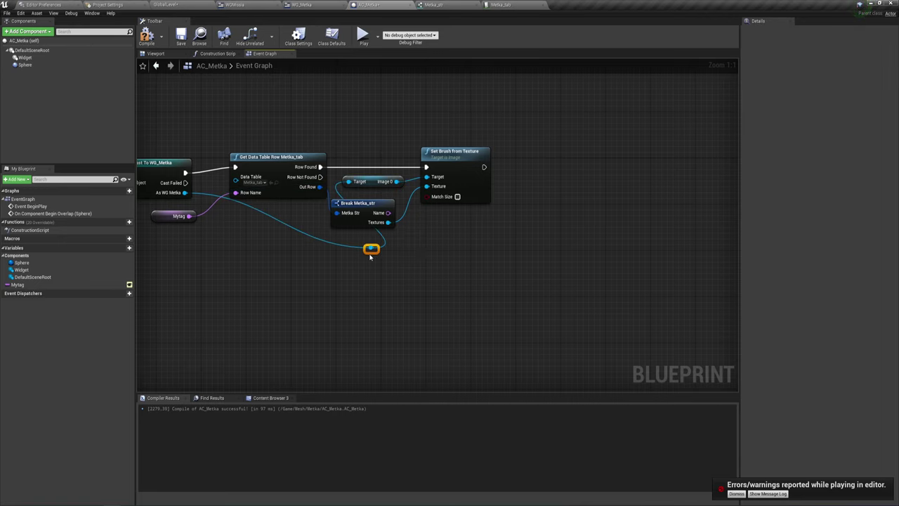
{"action": "right_click_drag", "start_coordinate": [429, 261], "coordinate": [415, 258]}
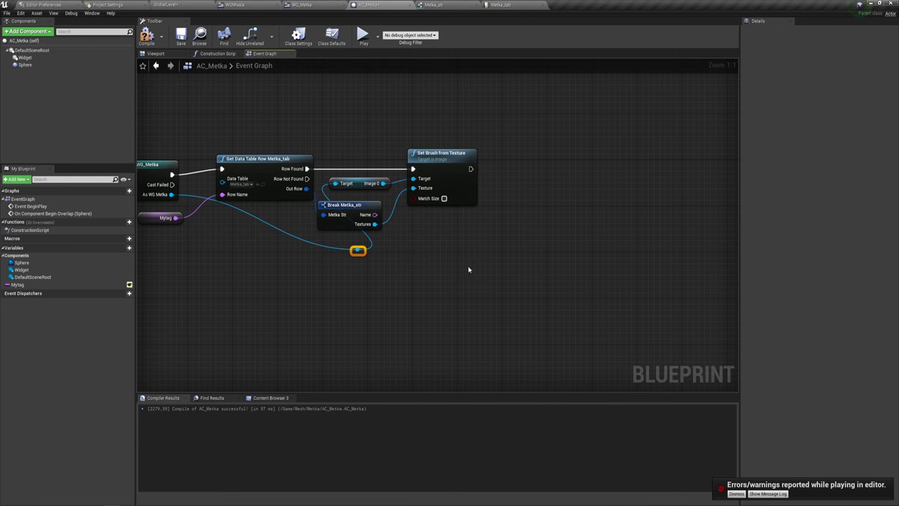
{"action": "right_click_drag", "start_coordinate": [469, 269], "coordinate": [459, 275]}
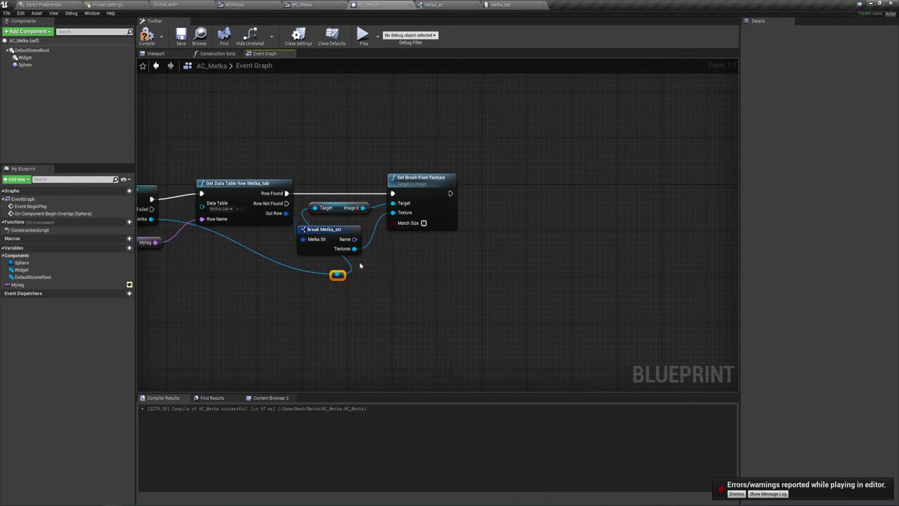
{"action": "left_click_drag", "start_coordinate": [342, 275], "coordinate": [486, 241]}
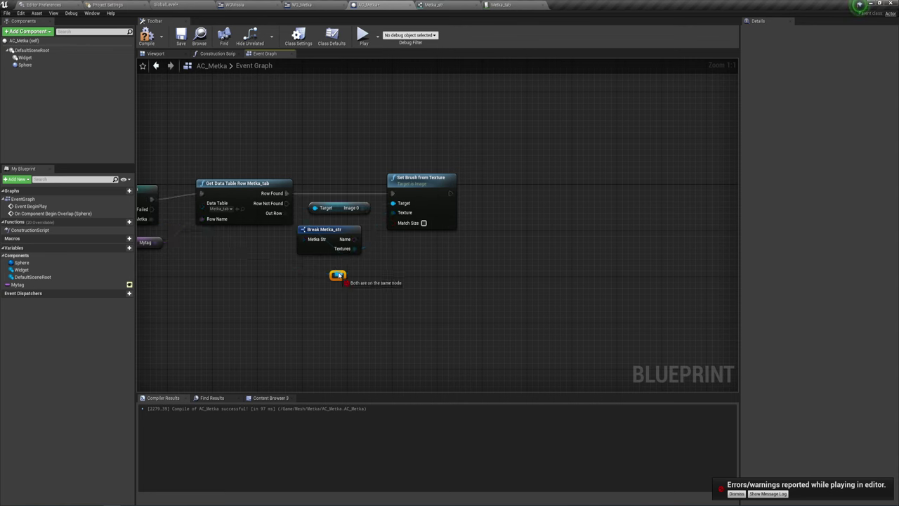
- Check the Tag variable in the WG_Metka widget's Event Graph
{"action": "left_click", "coordinate": [495, 127]}
{"action": "left_click", "coordinate": [303, 5]}
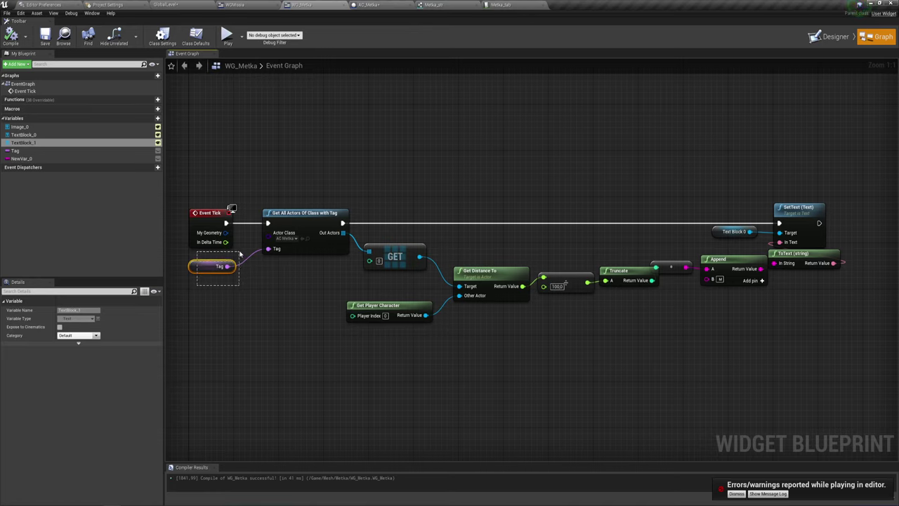
{"action": "left_click_drag", "start_coordinate": [197, 285], "coordinate": [240, 254]}
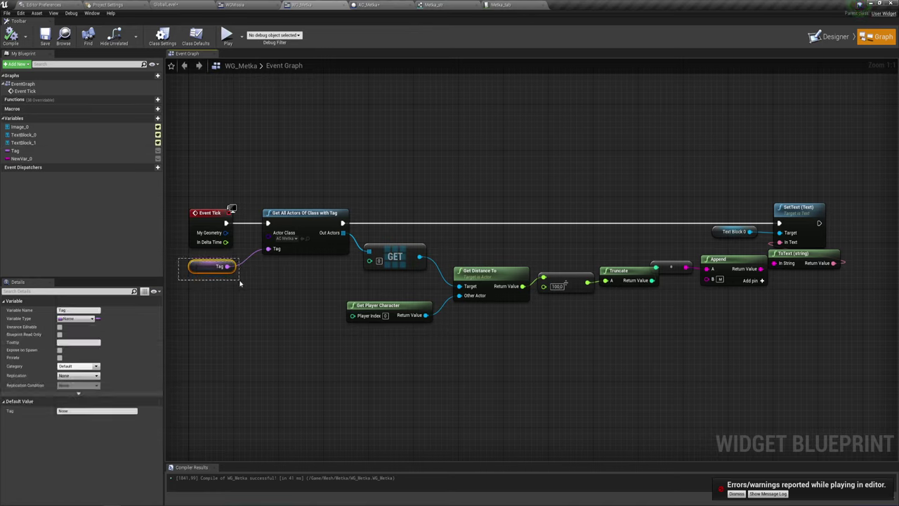
{"action": "left_click", "coordinate": [391, 83]}
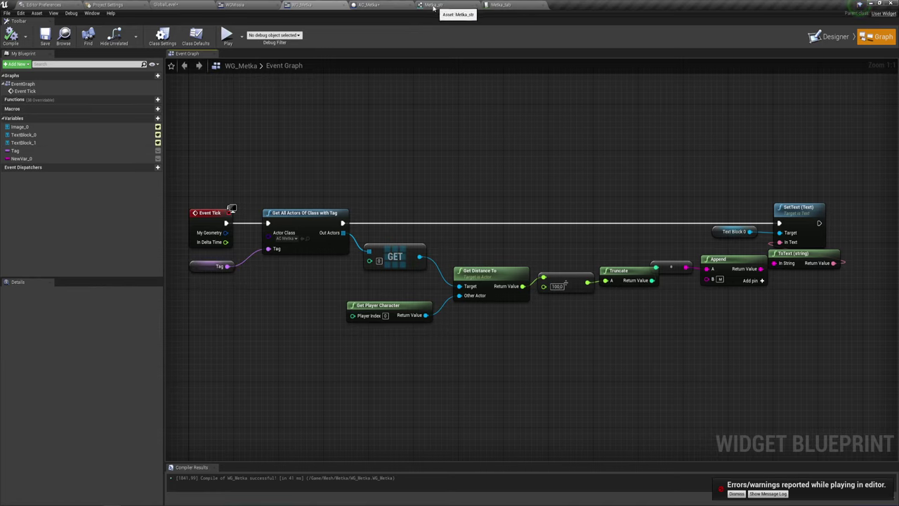
- Back in AC_Metka, add a SET Tag node from the WG Metka reference
{"action": "left_click", "coordinate": [369, 5]}
{"action": "left_click_drag", "start_coordinate": [338, 273], "coordinate": [393, 266]}
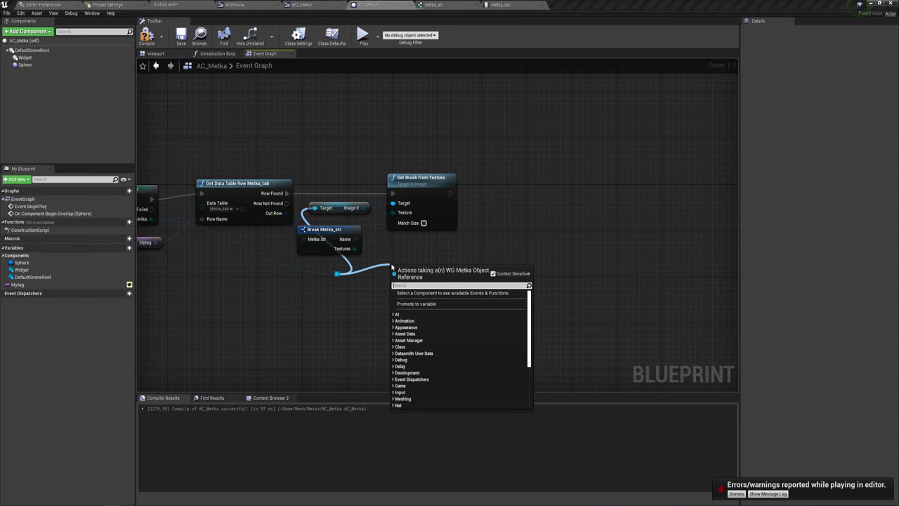
{"action": "type", "text": "get"}
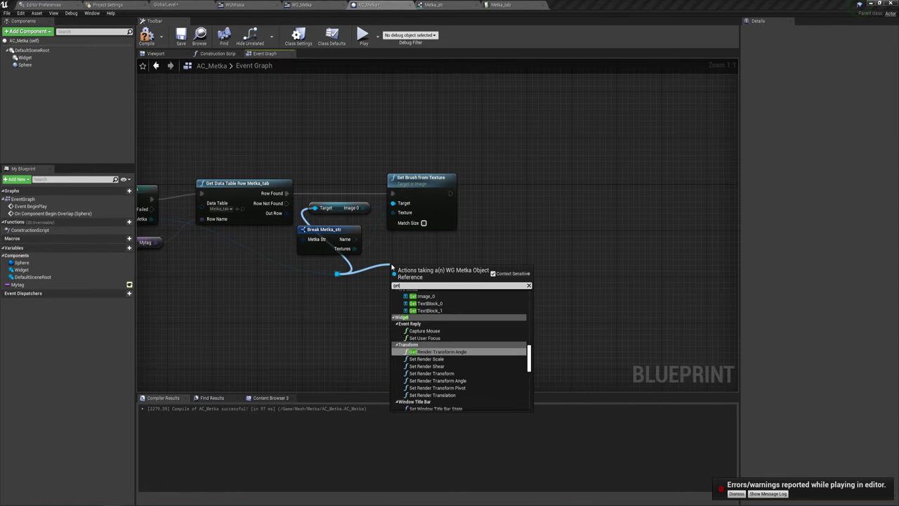
{"action": "key", "text": "BackSpace"}
{"action": "key", "text": "BackSpace"}
{"action": "key", "text": "BackSpace"}
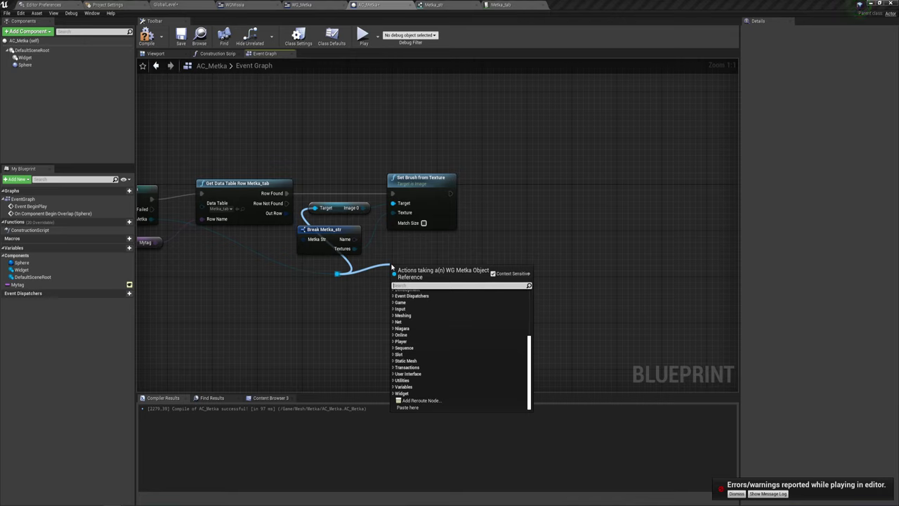
{"action": "type", "text": "set tag"}
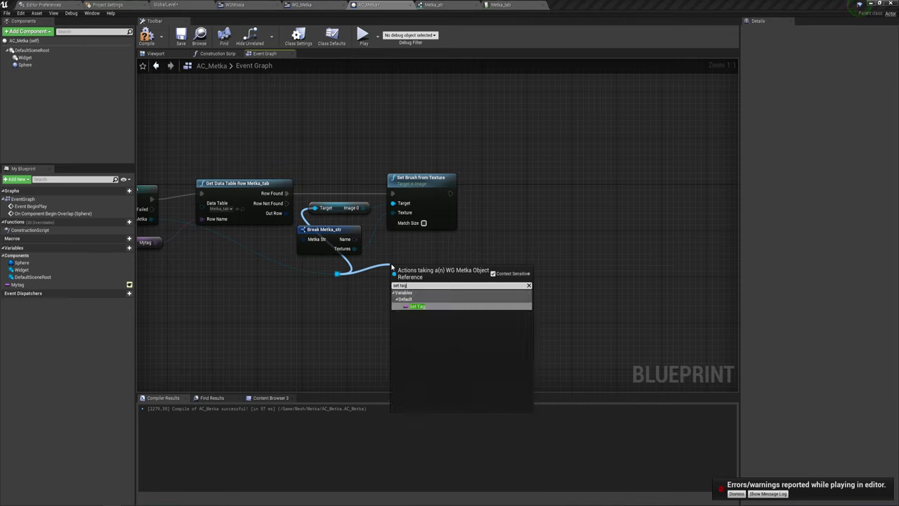
{"action": "left_click", "coordinate": [420, 306]}
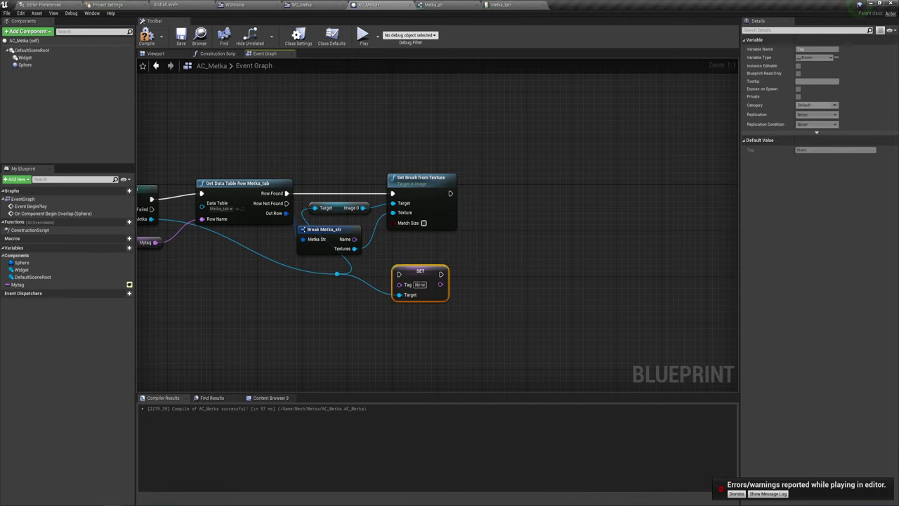
- Run SET Tag after Set Brush, feed it Mytag, and arrange the nodes
{"action": "left_click_drag", "start_coordinate": [424, 272], "coordinate": [508, 191]}
{"action": "left_click_drag", "start_coordinate": [450, 193], "coordinate": [490, 195]}
{"action": "right_click_drag", "start_coordinate": [486, 247], "coordinate": [505, 249]}
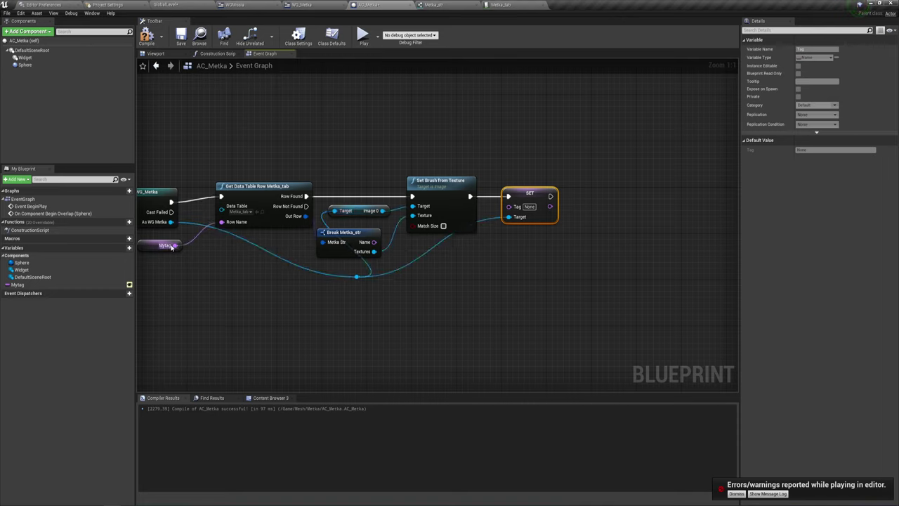
{"action": "left_click_drag", "start_coordinate": [172, 246], "coordinate": [514, 207]}
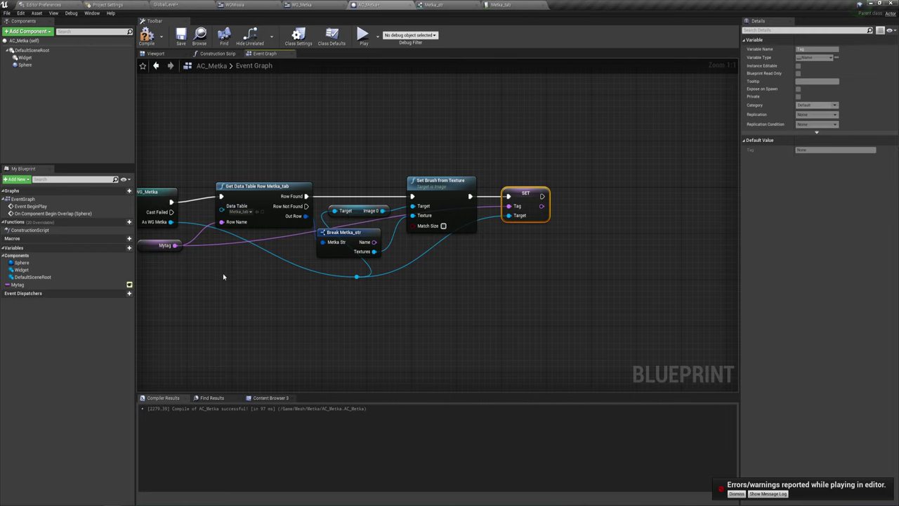
{"action": "left_click_drag", "start_coordinate": [223, 265], "coordinate": [294, 129]}
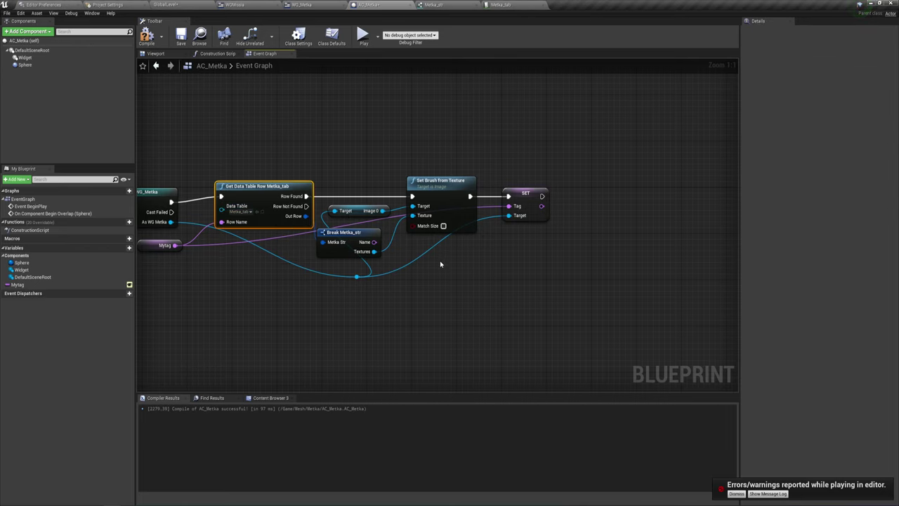
{"action": "right_click_drag", "start_coordinate": [441, 264], "coordinate": [425, 276]}
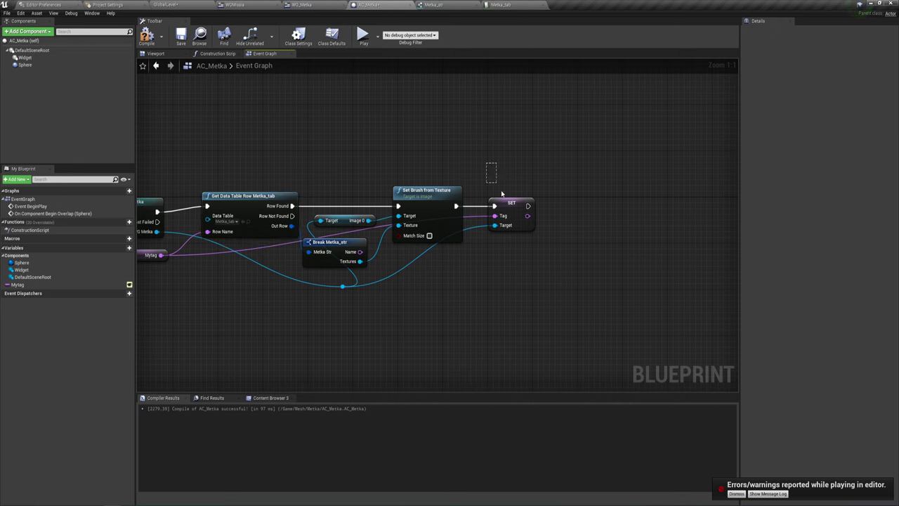
{"action": "left_click_drag", "start_coordinate": [491, 170], "coordinate": [537, 246]}
{"action": "right_click_drag", "start_coordinate": [554, 255], "coordinate": [541, 243]}
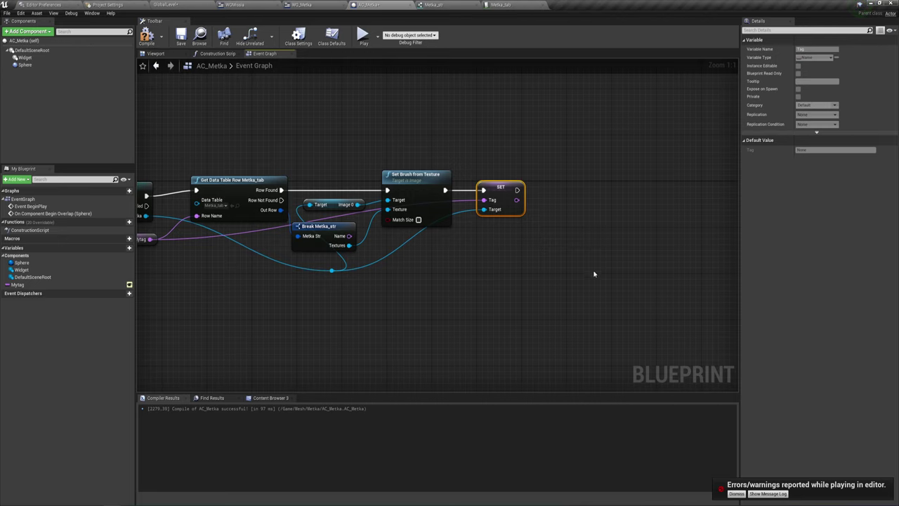
{"action": "right_click_drag", "start_coordinate": [590, 265], "coordinate": [572, 272]}
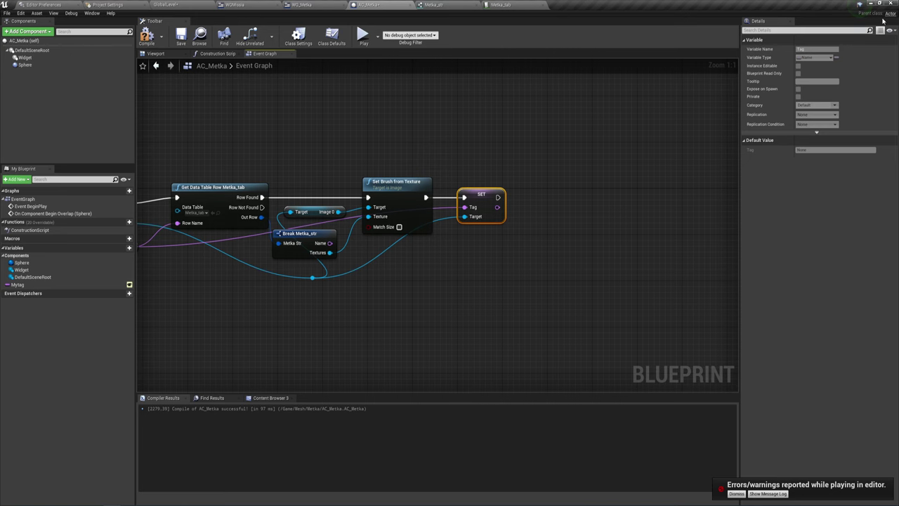
{"action": "left_click", "coordinate": [303, 5]}
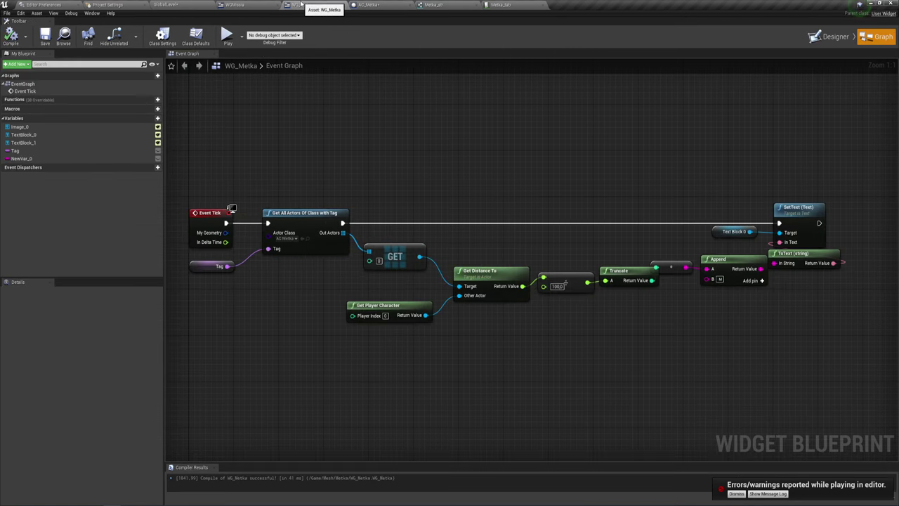
{"action": "left_click", "coordinate": [833, 37]}
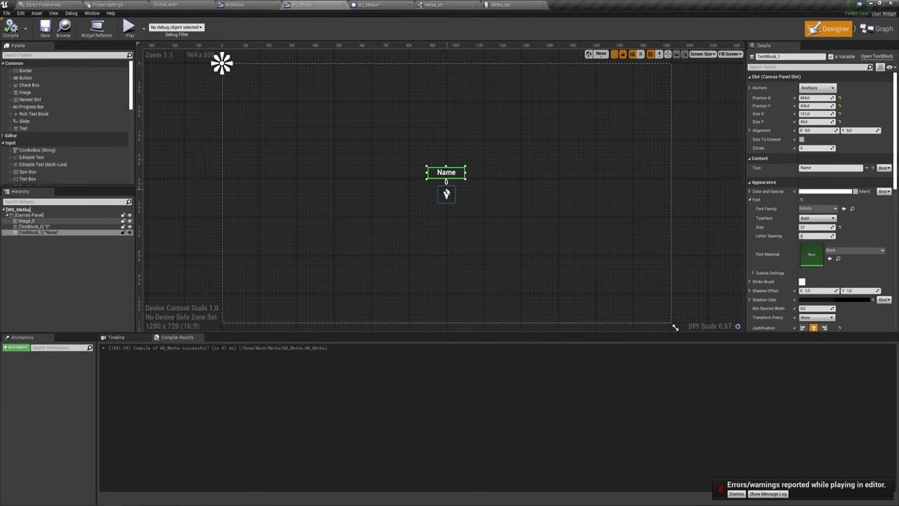
{"action": "left_click", "coordinate": [878, 29]}
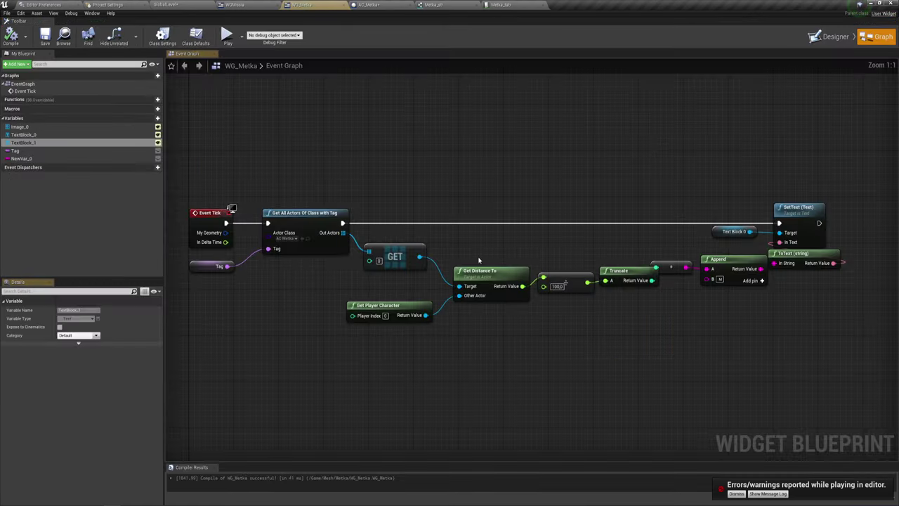
- In AC_Metka's Event Graph, get the TextBlock_1 reference from the widget reference
{"action": "left_click", "coordinate": [377, 6]}
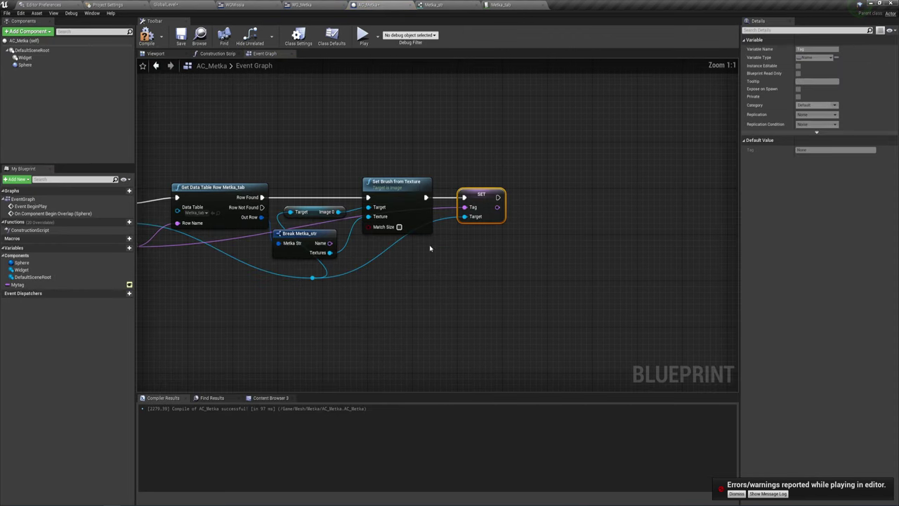
{"action": "left_click_drag", "start_coordinate": [313, 276], "coordinate": [447, 280]}
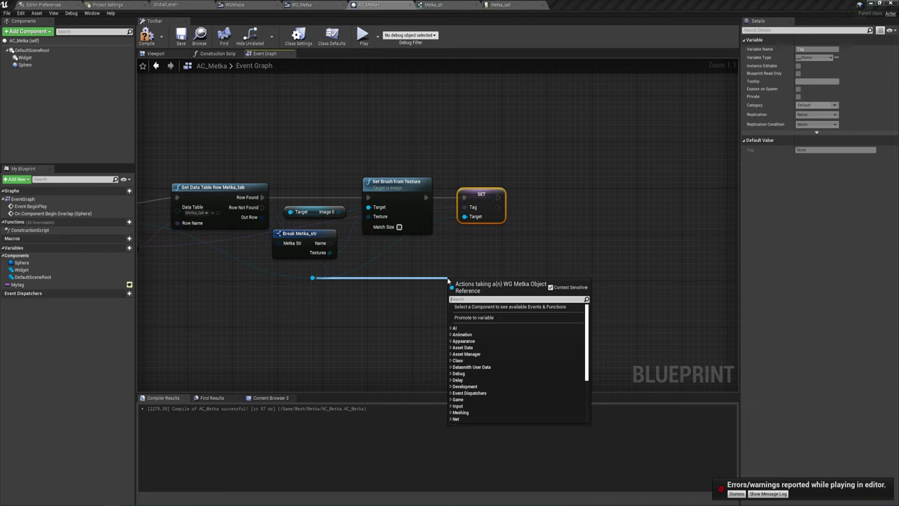
{"action": "type", "text": "get te"}
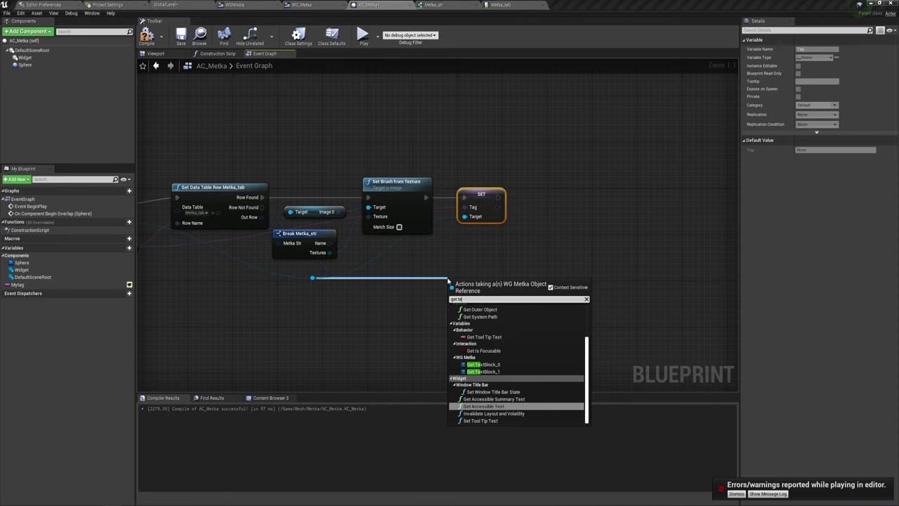
{"action": "left_click", "coordinate": [484, 371]}
- Add SetText (Text) after SET Tag, feeding the row's Name via ToText into In Text
{"action": "left_click_drag", "start_coordinate": [510, 281], "coordinate": [544, 205]}
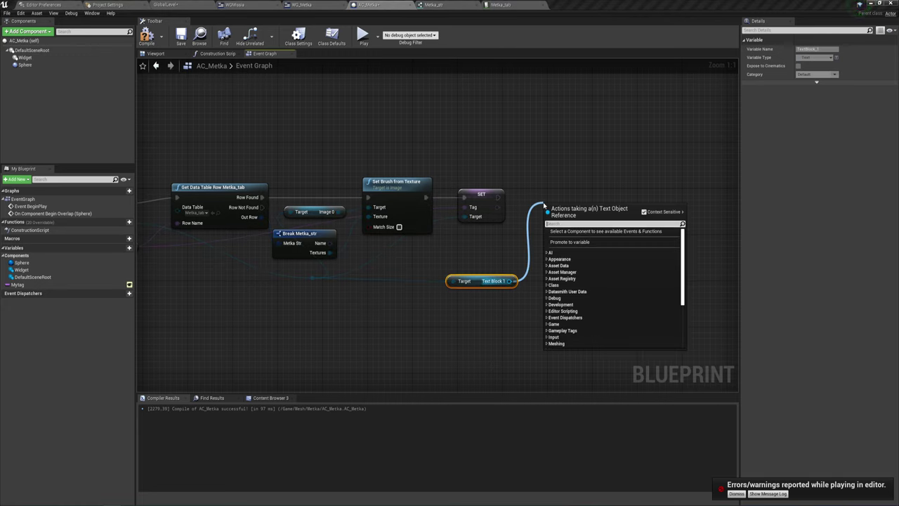
{"action": "type", "text": "set text"}
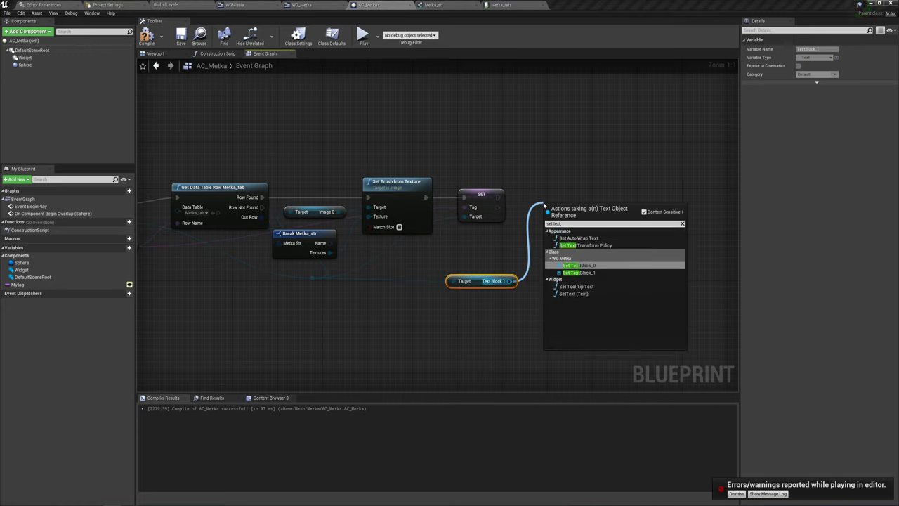
{"action": "left_click", "coordinate": [573, 293]}
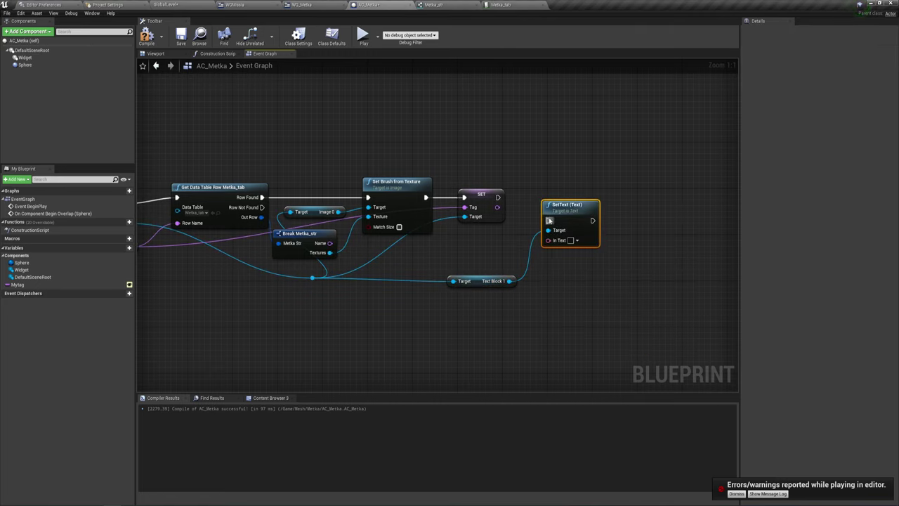
{"action": "left_click_drag", "start_coordinate": [548, 220], "coordinate": [498, 197]}
{"action": "left_click_drag", "start_coordinate": [567, 204], "coordinate": [566, 193]}
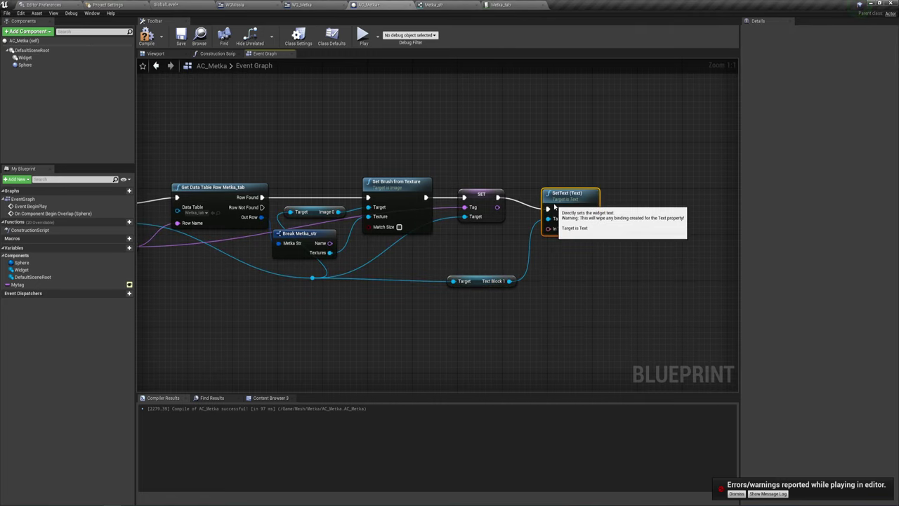
{"action": "left_click_drag", "start_coordinate": [329, 243], "coordinate": [551, 230]}
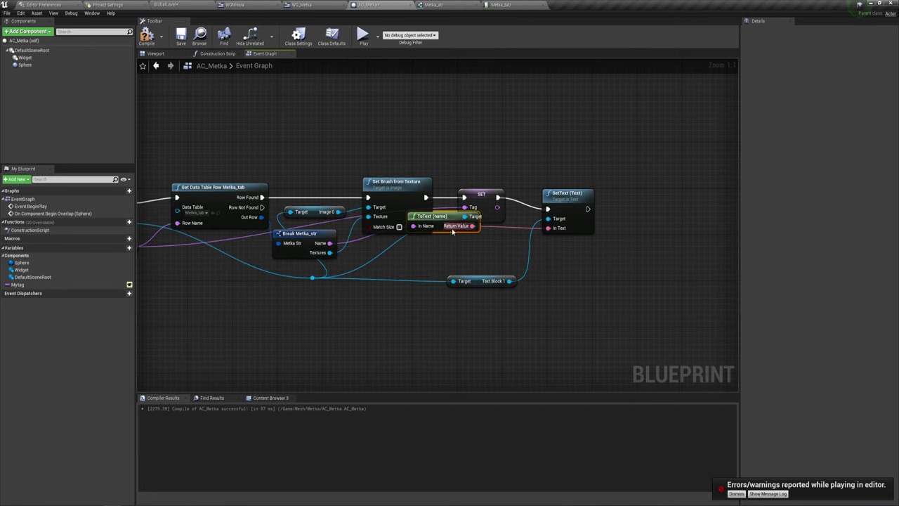
{"action": "left_click_drag", "start_coordinate": [447, 224], "coordinate": [480, 255]}
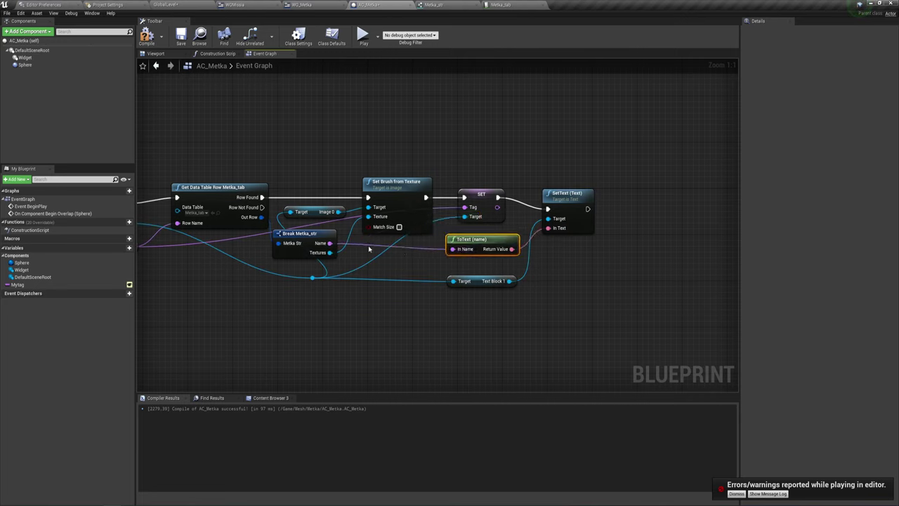
{"action": "left_click_drag", "start_coordinate": [526, 164], "coordinate": [608, 252]}
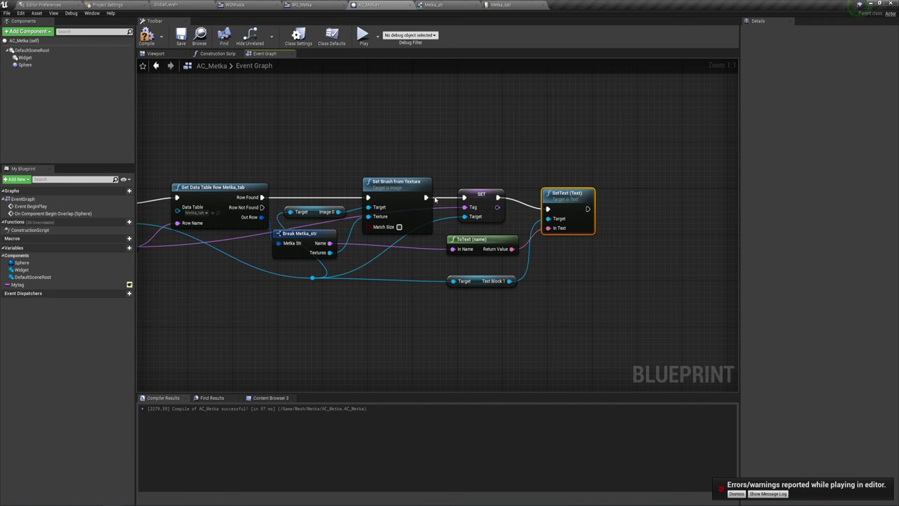
- Compile AC_Metka and save all the listed levels and textures
{"action": "left_click", "coordinate": [146, 35]}
{"action": "left_click", "coordinate": [164, 5]}
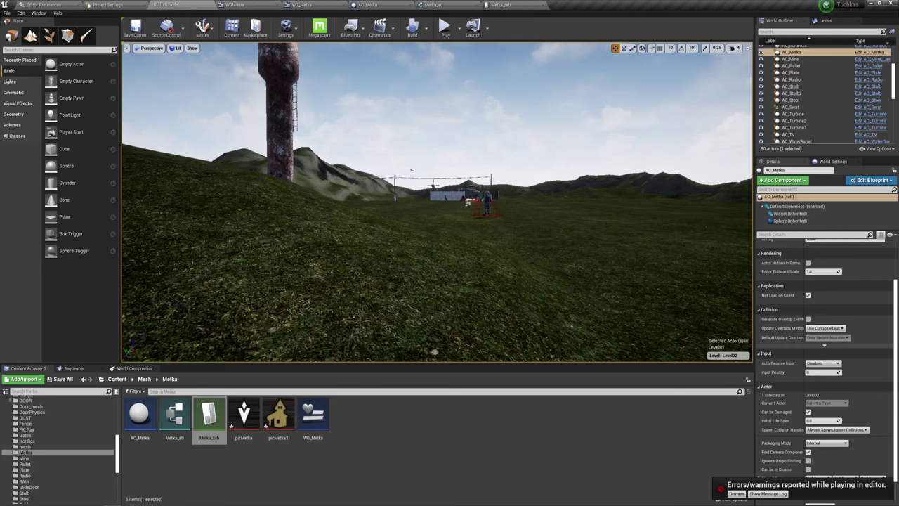
{"action": "left_click", "coordinate": [62, 379]}
{"action": "left_click", "coordinate": [514, 323]}
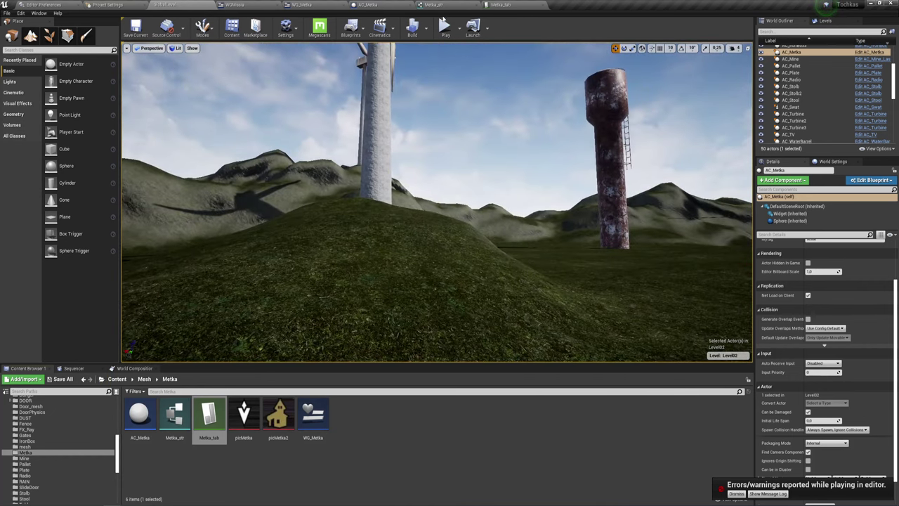
- Play-test the marker, stop, close the Message Log, and return to WG_Metka's Event Graph
{"action": "left_click", "coordinate": [443, 23]}
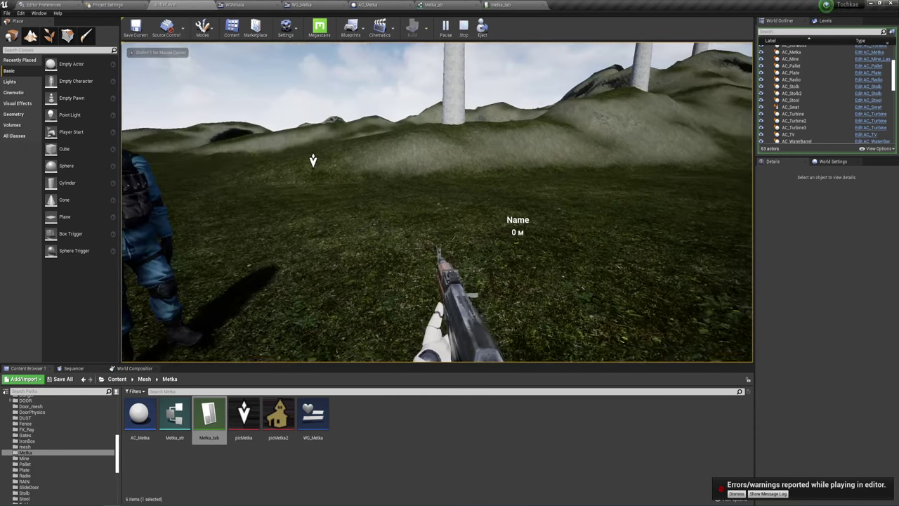
{"action": "key", "text": "shift+F1"}
{"action": "key", "text": "Escape"}
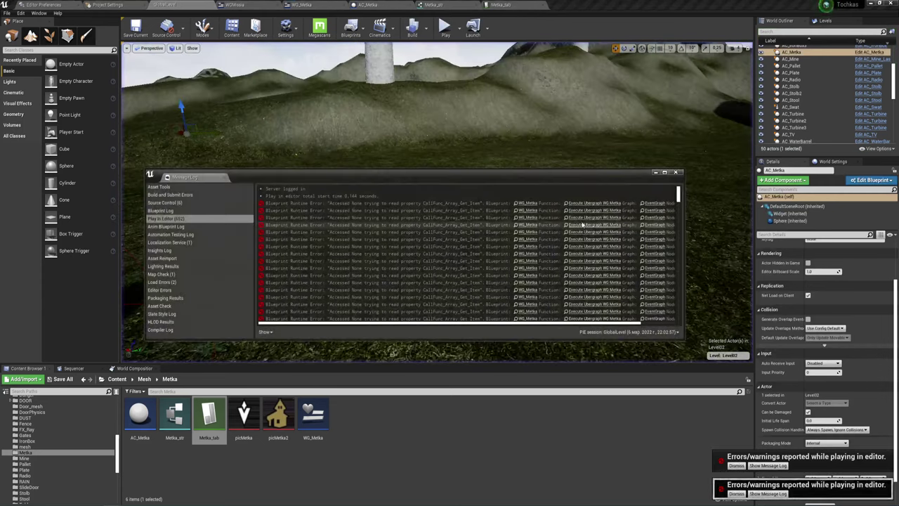
{"action": "left_click", "coordinate": [676, 173]}
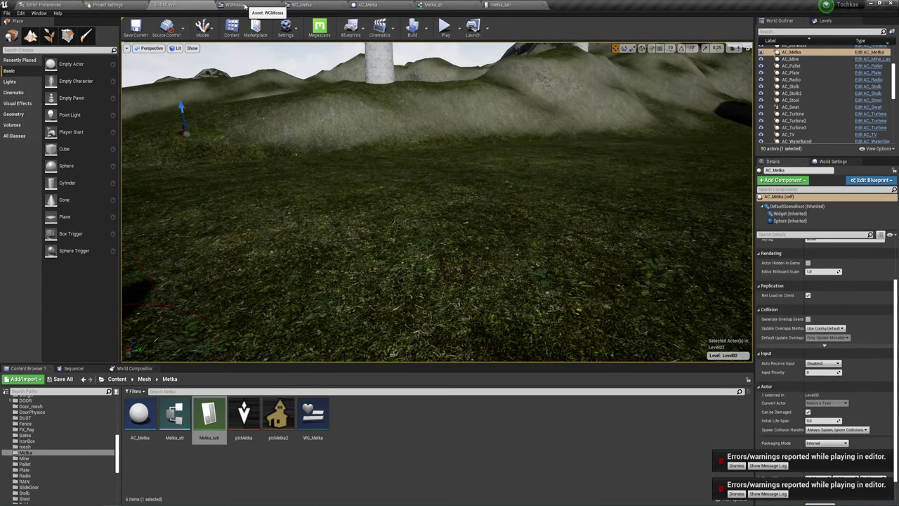
{"action": "left_click", "coordinate": [304, 5]}
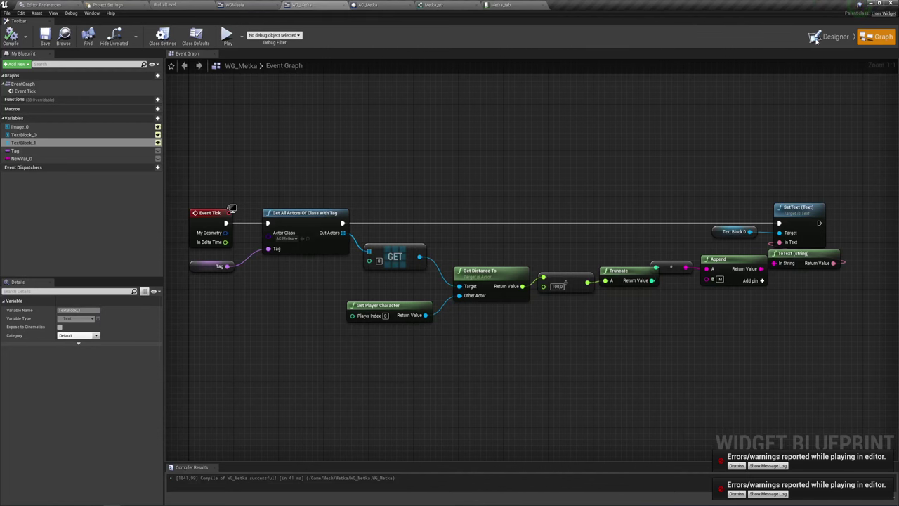
- In the WG_Metka Designer, inspect the canvas panel and the distance and Name texts' anchors
{"action": "left_click", "coordinate": [815, 39]}
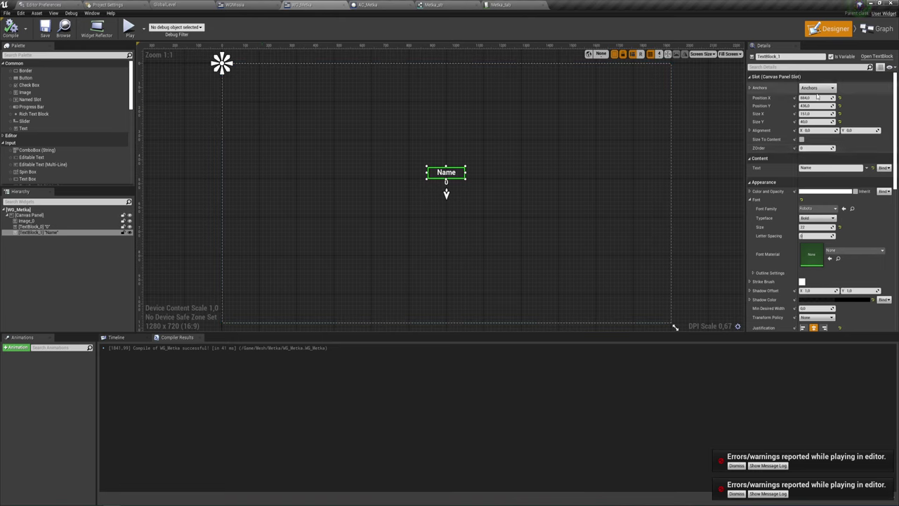
{"action": "left_click", "coordinate": [481, 191]}
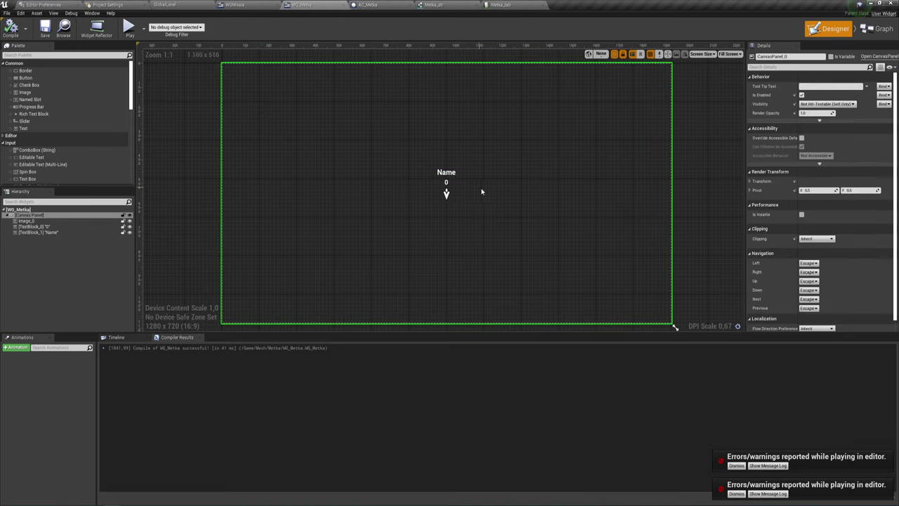
{"action": "left_click", "coordinate": [446, 184]}
{"action": "left_click", "coordinate": [812, 89]}
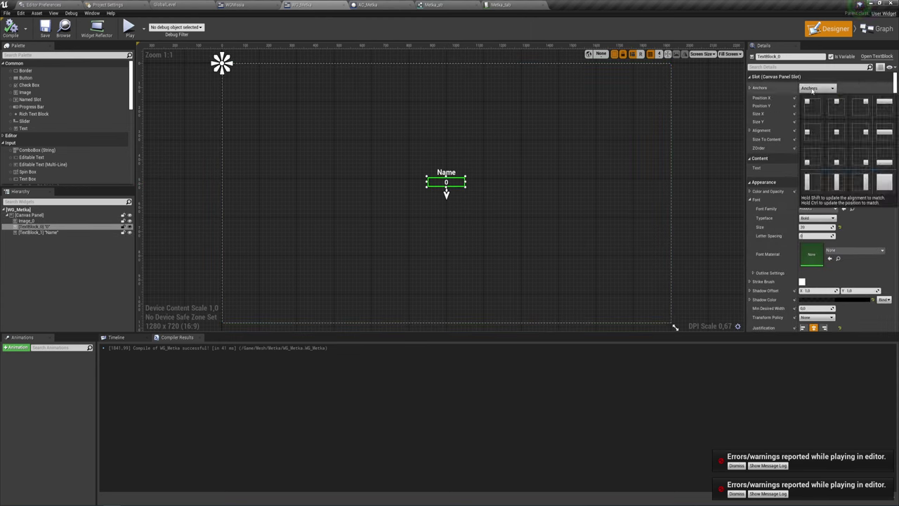
{"action": "left_click", "coordinate": [837, 132]}
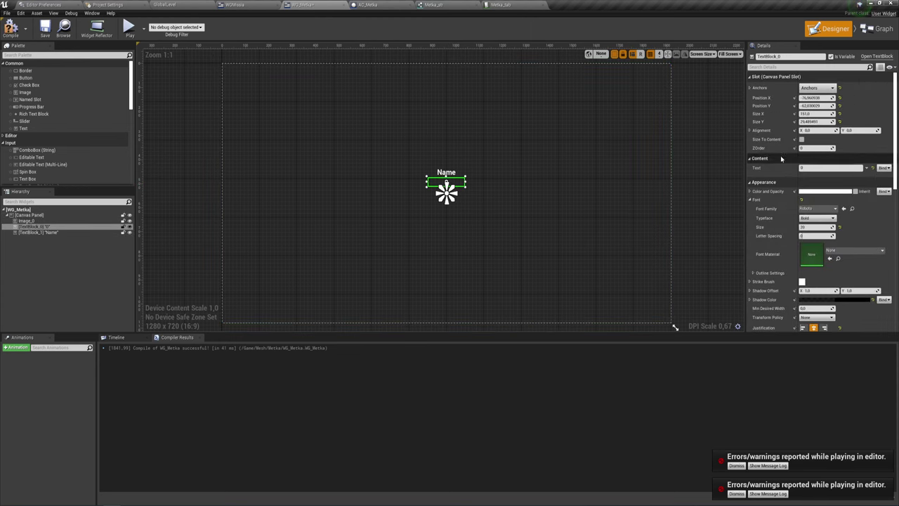
{"action": "left_click", "coordinate": [457, 175]}
{"action": "left_click", "coordinate": [817, 88]}
{"action": "left_click", "coordinate": [836, 132]}
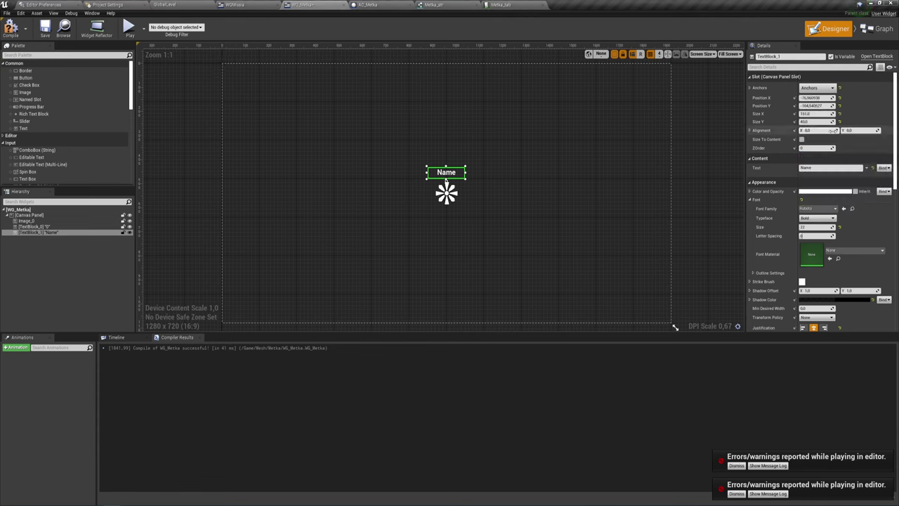
- Check the arrow image, distance text and canvas panel, then start a play preview
{"action": "left_click", "coordinate": [516, 217]}
{"action": "left_click", "coordinate": [448, 194]}
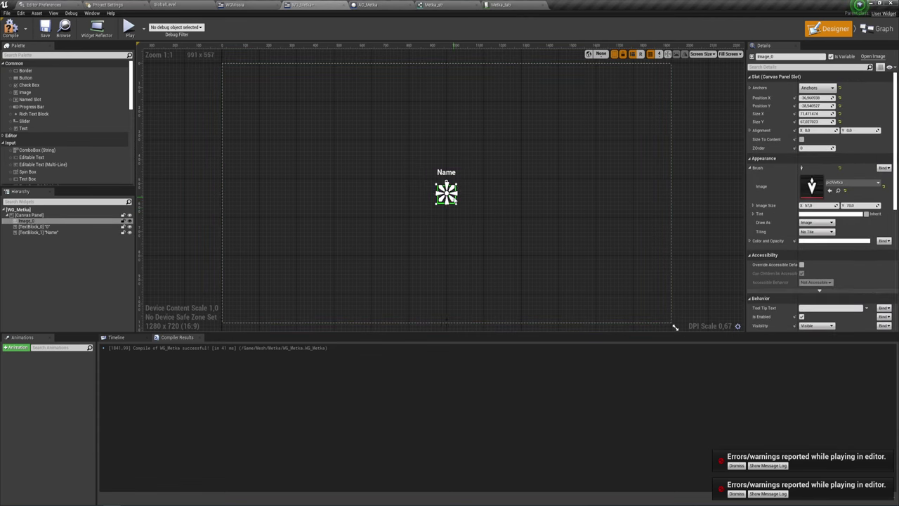
{"action": "left_click", "coordinate": [446, 174]}
{"action": "left_click", "coordinate": [457, 184]}
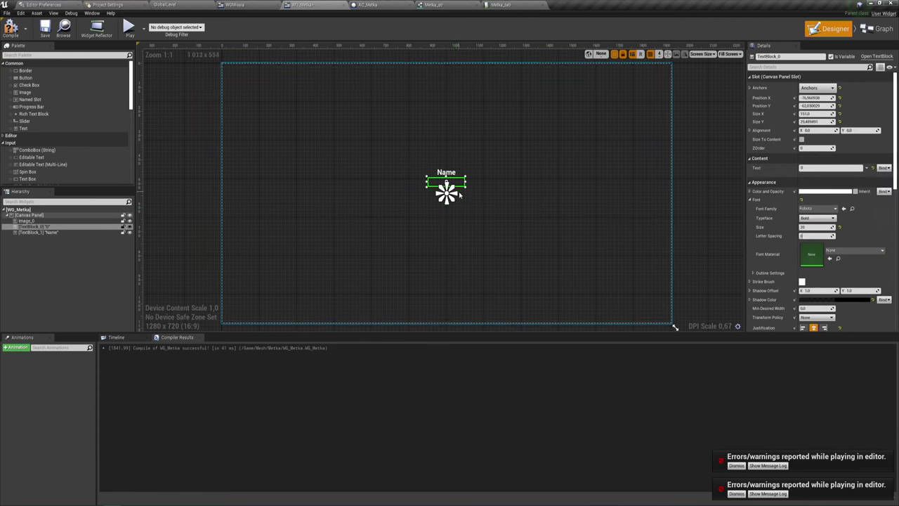
{"action": "left_click", "coordinate": [492, 190]}
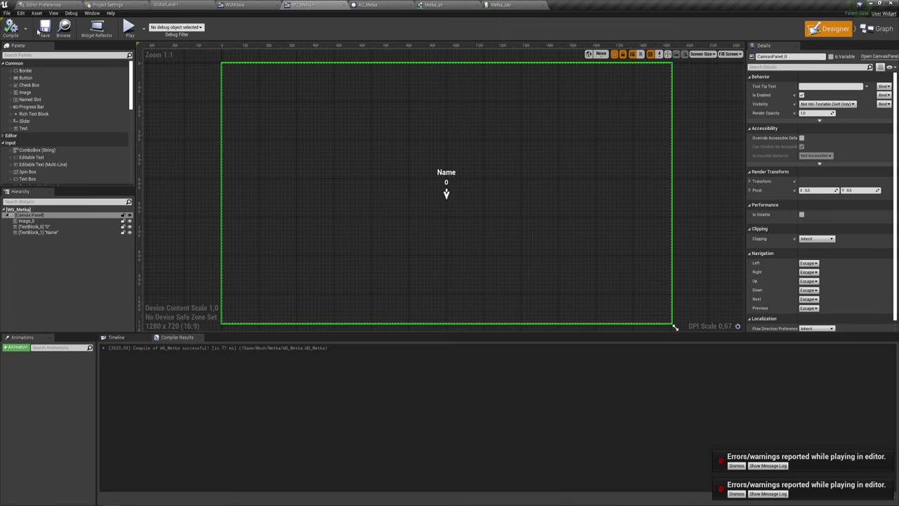
{"action": "left_click", "coordinate": [128, 28]}
- Run the game preview, centre its window, stop it, close the Message Log, and return to GlobalLevel
{"action": "left_click", "coordinate": [275, 141]}
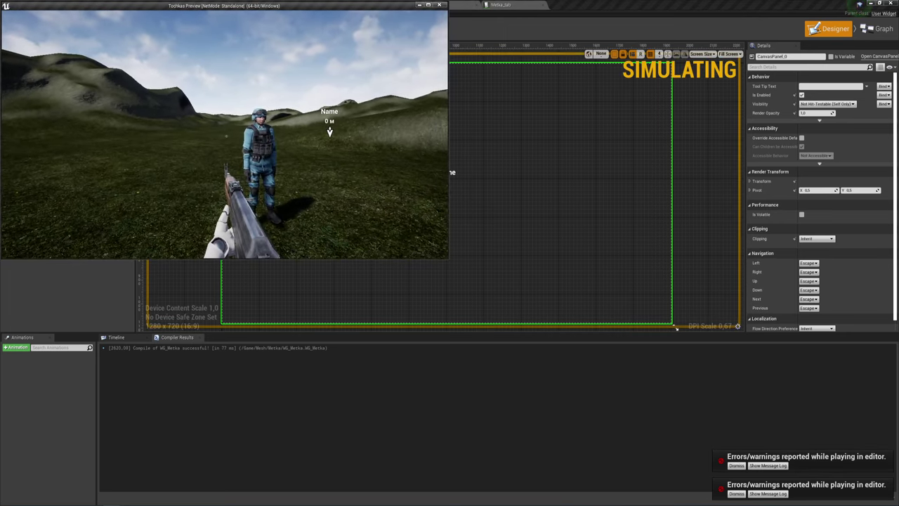
{"action": "key", "text": "super"}
{"action": "key", "text": "super"}
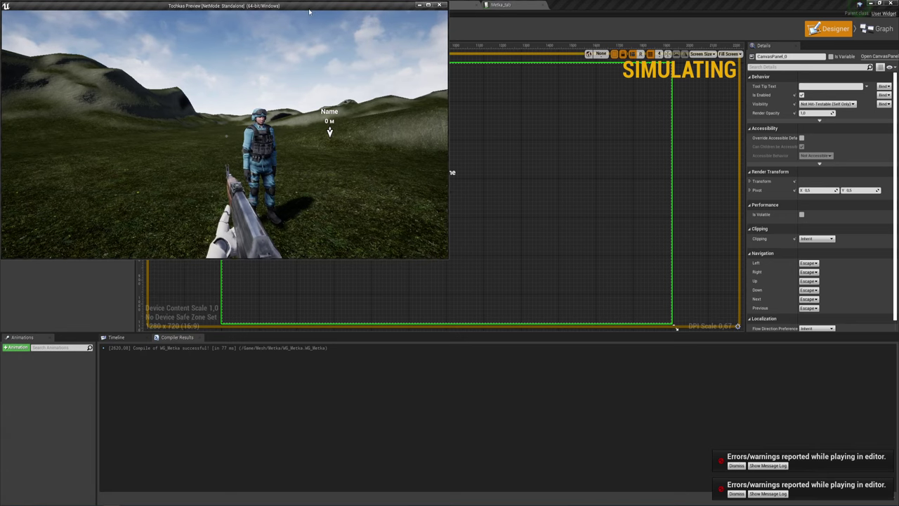
{"action": "left_click_drag", "start_coordinate": [309, 12], "coordinate": [502, 99]}
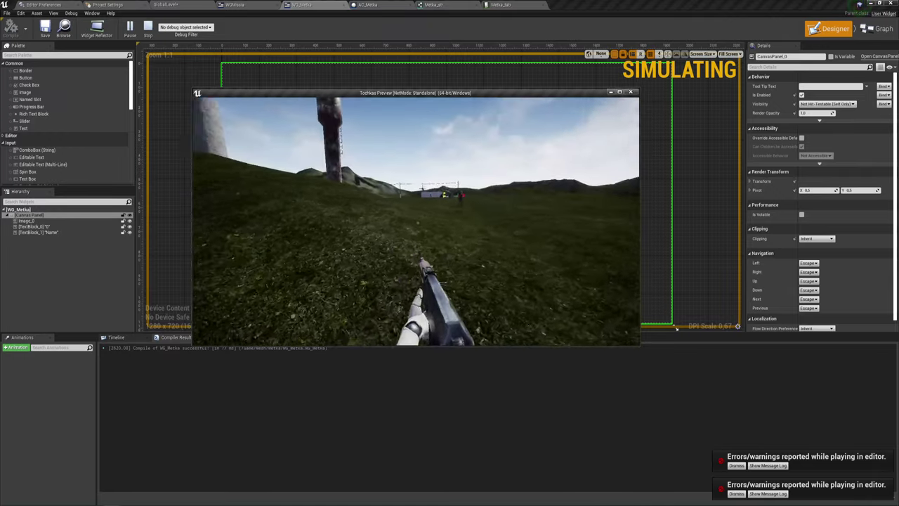
{"action": "key", "text": "Escape"}
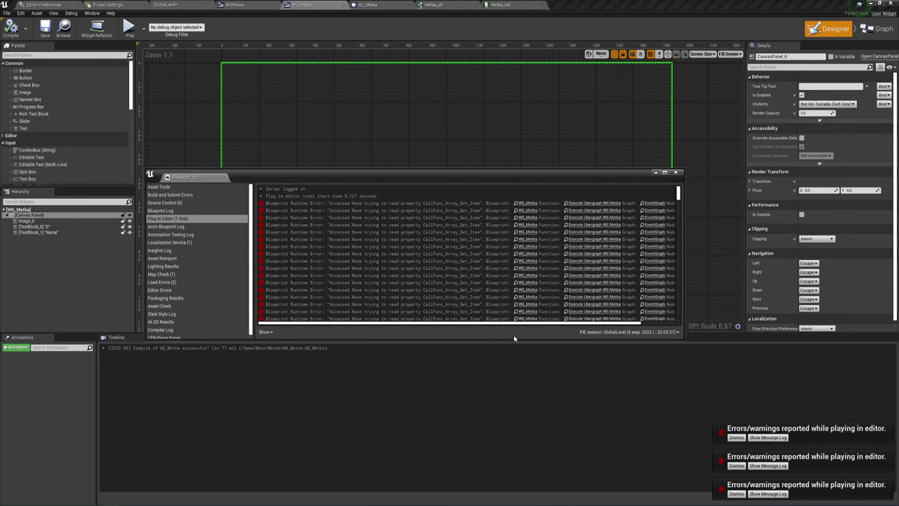
{"action": "left_click_drag", "start_coordinate": [517, 324], "coordinate": [612, 281]}
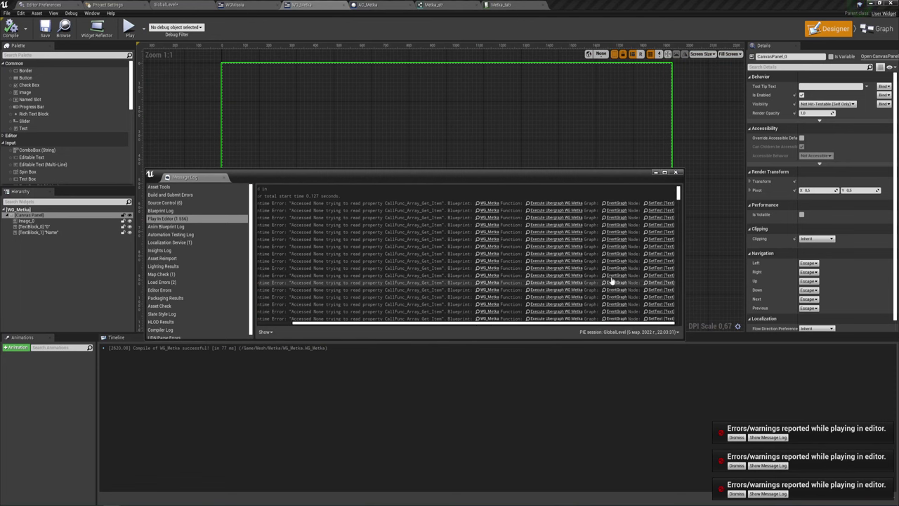
{"action": "left_click", "coordinate": [676, 173]}
{"action": "left_click", "coordinate": [177, 5]}
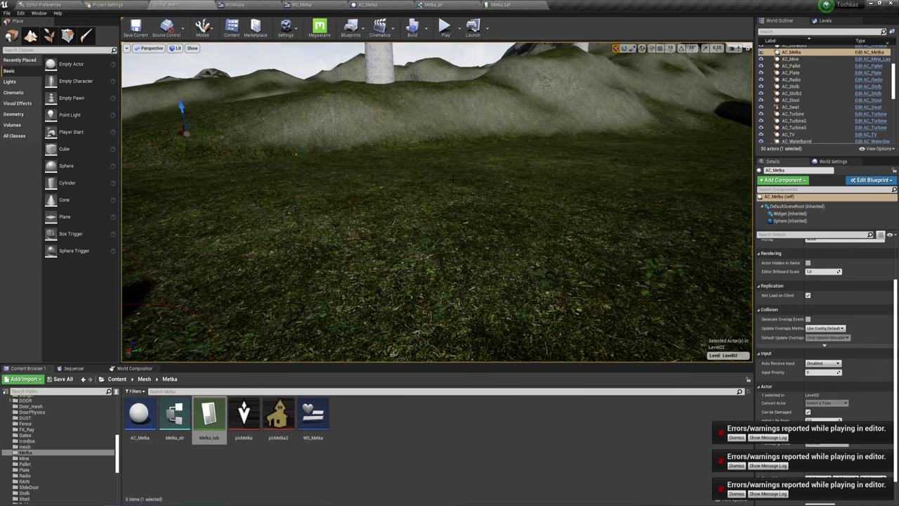
- Frame and select the AC_Metka actor and dismiss the three error notifications
{"action": "key", "text": "f"}
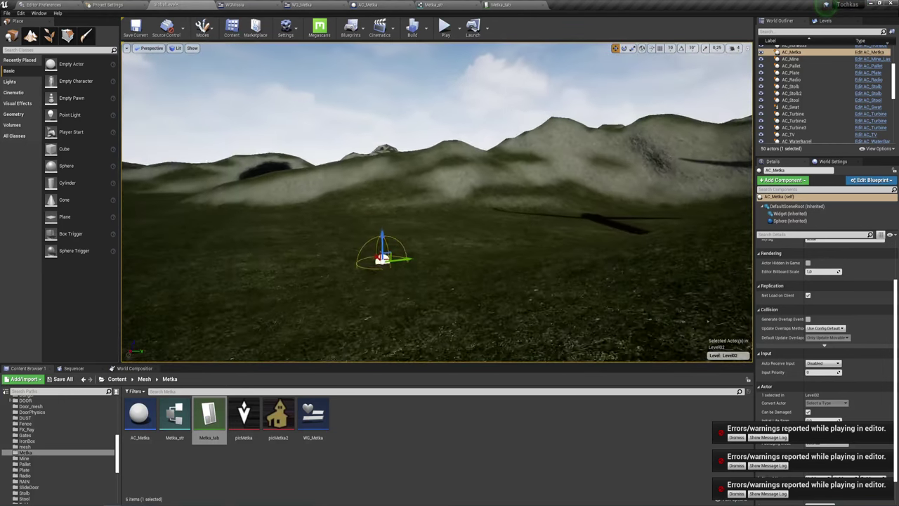
{"action": "right_click_drag", "start_coordinate": [435, 204], "coordinate": [436, 204]}
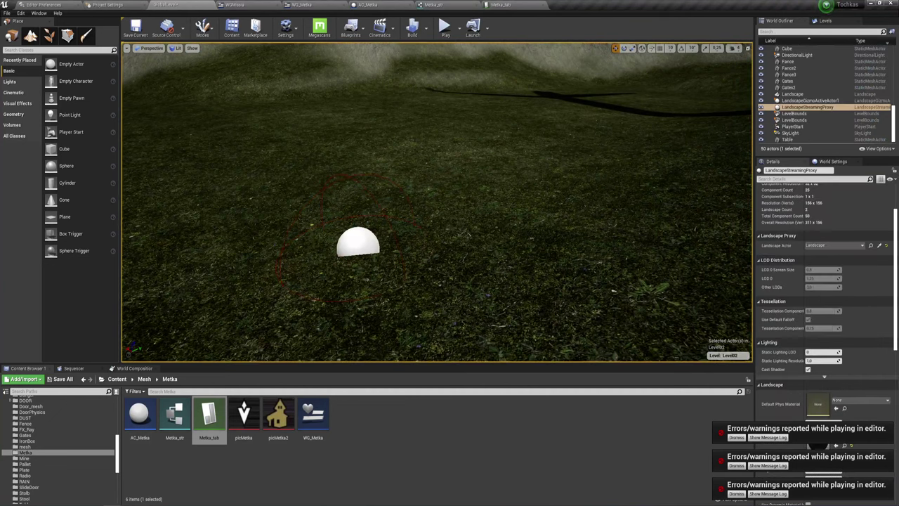
{"action": "left_click", "coordinate": [370, 239]}
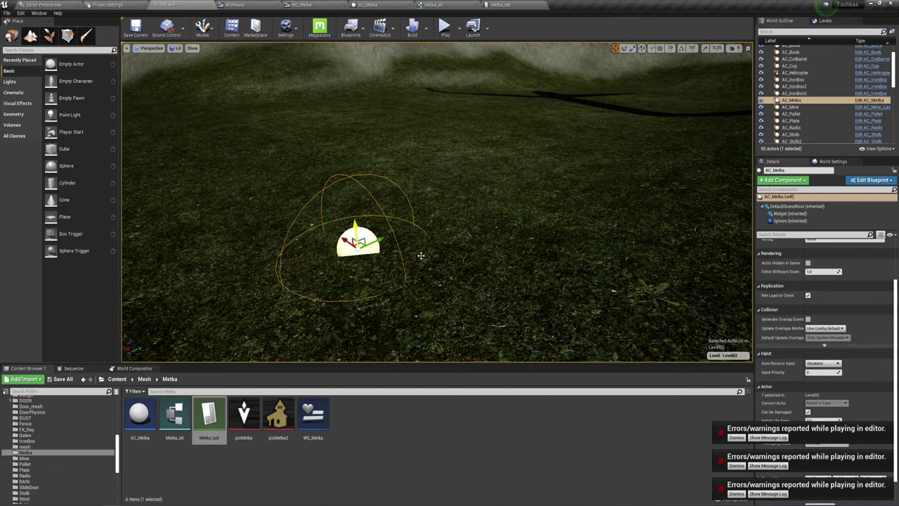
{"action": "left_click", "coordinate": [736, 437]}
{"action": "left_click", "coordinate": [736, 465]}
{"action": "left_click", "coordinate": [737, 491]}
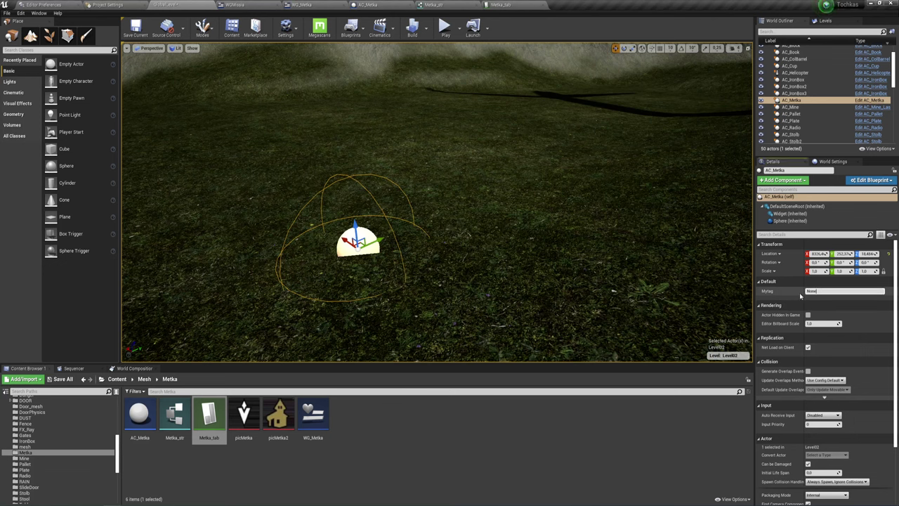
- Copy Missia from Tags element 0 and paste it into the Mytag field
{"action": "scroll", "coordinate": [832, 421], "scroll_direction": "down", "scroll_amount": 3}
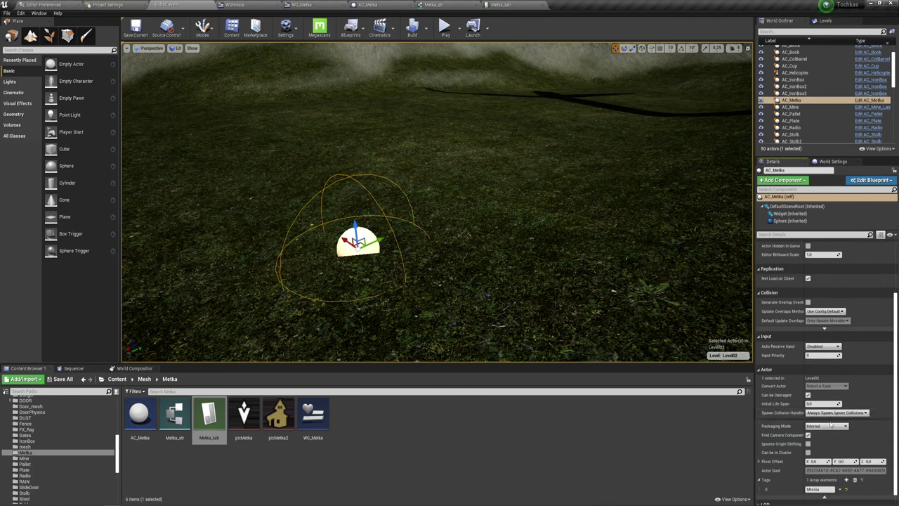
{"action": "left_click", "coordinate": [814, 489]}
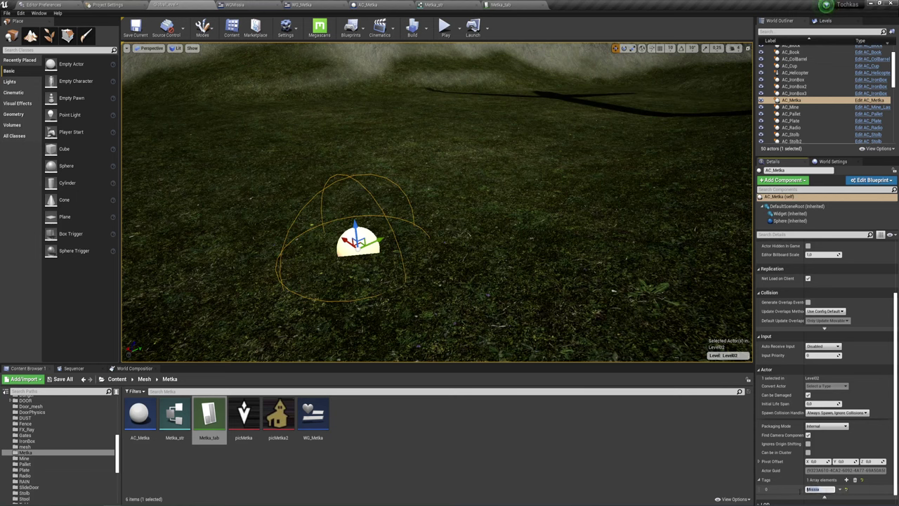
{"action": "right_click", "coordinate": [819, 489]}
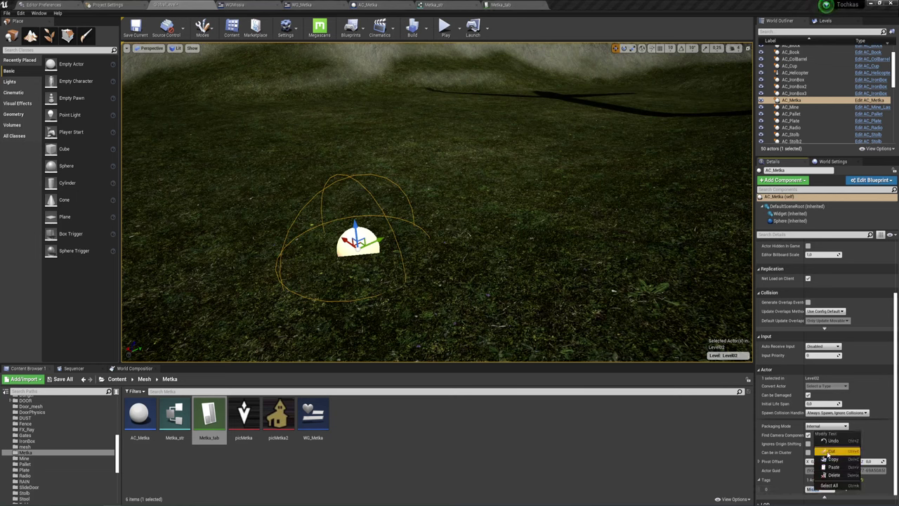
{"action": "left_click", "coordinate": [834, 460]}
{"action": "scroll", "coordinate": [829, 365], "scroll_direction": "up", "scroll_amount": 3}
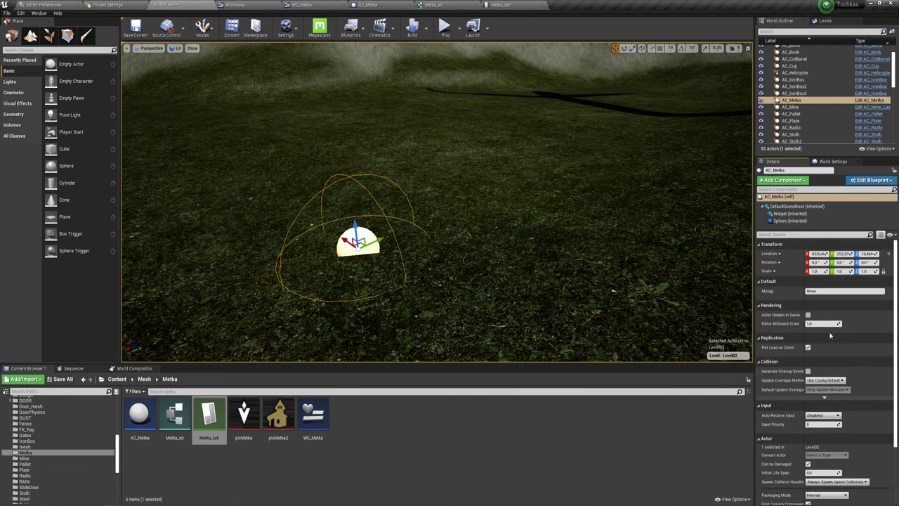
{"action": "left_click", "coordinate": [825, 291]}
{"action": "type", "text": "Missia"}
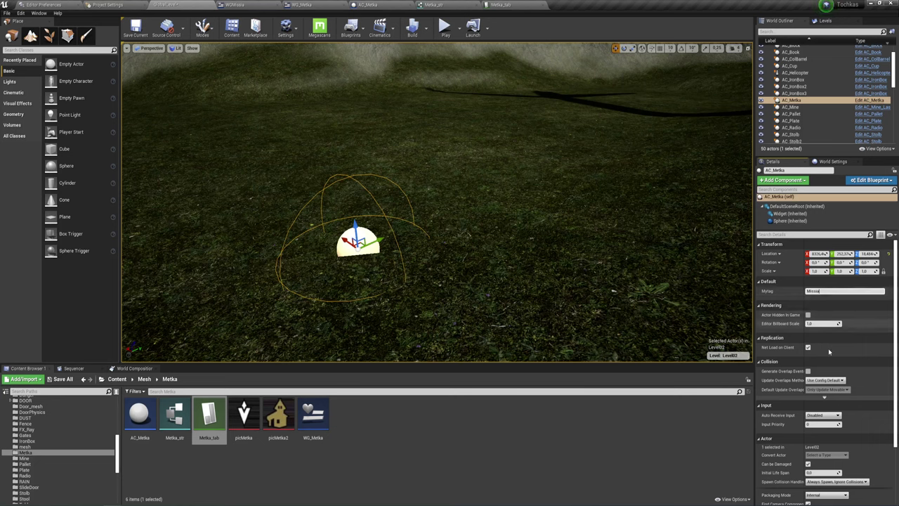
{"action": "scroll", "coordinate": [829, 394], "scroll_direction": "down", "scroll_amount": 3}
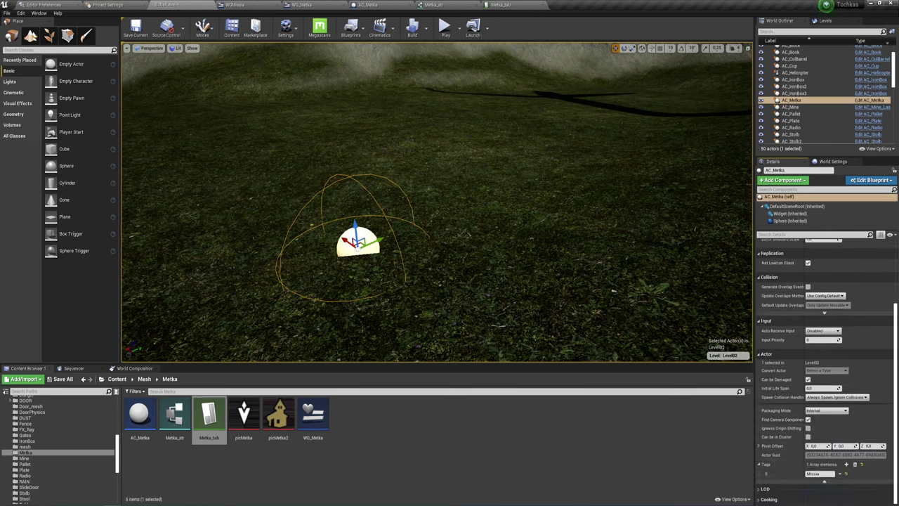
- Save Level02, replay the level, and jump to WG_Metka's graph from the error link
{"action": "left_click", "coordinate": [69, 380]}
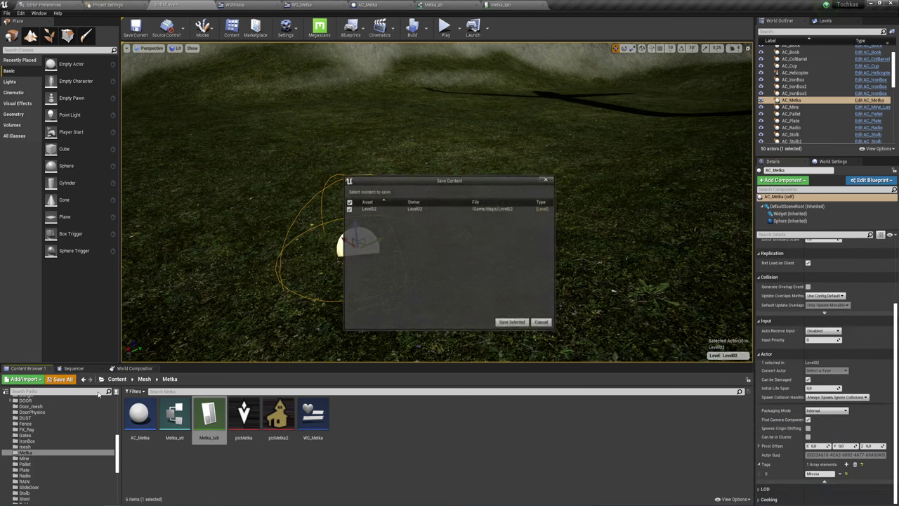
{"action": "left_click", "coordinate": [513, 323]}
{"action": "left_click", "coordinate": [445, 29]}
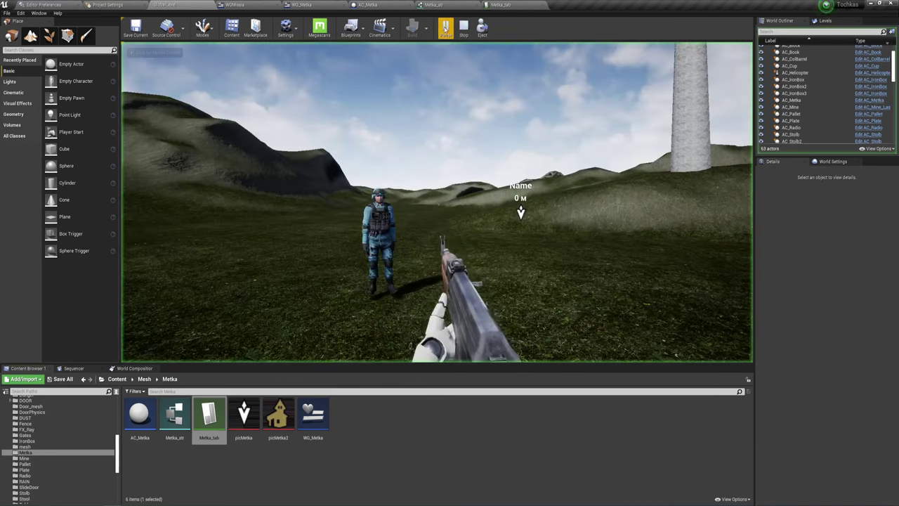
{"action": "key", "text": "Escape"}
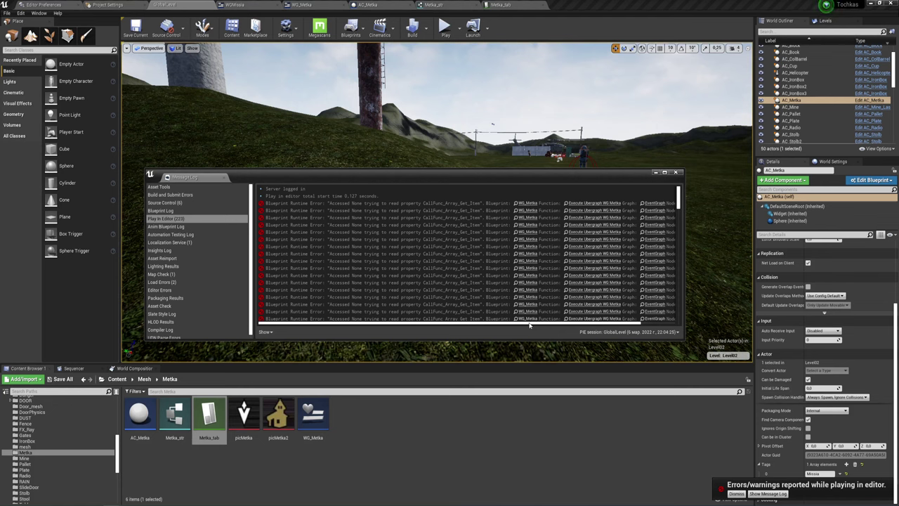
{"action": "scroll", "coordinate": [491, 281], "scroll_direction": "right", "scroll_amount": 1}
{"action": "left_click", "coordinate": [602, 204]}
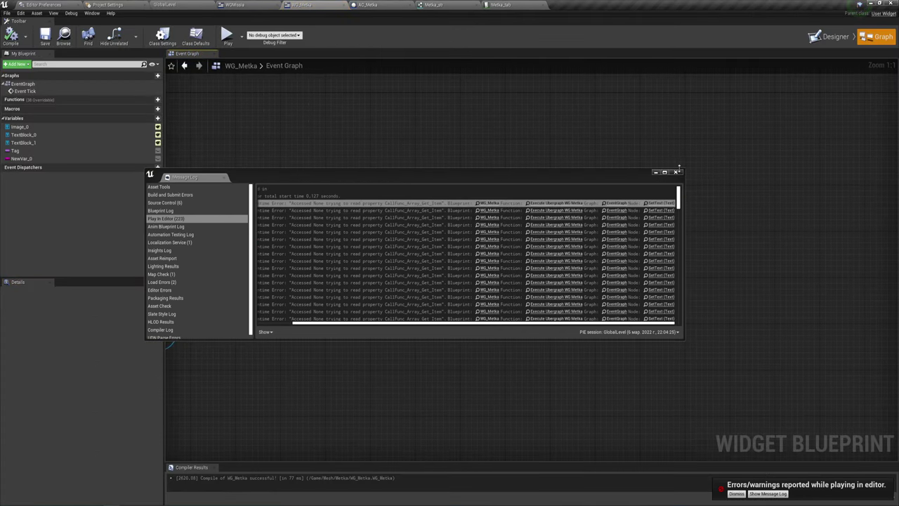
- Make WG_Metka's Tag variable editable per instance
{"action": "right_click_drag", "start_coordinate": [610, 230], "coordinate": [719, 231]}
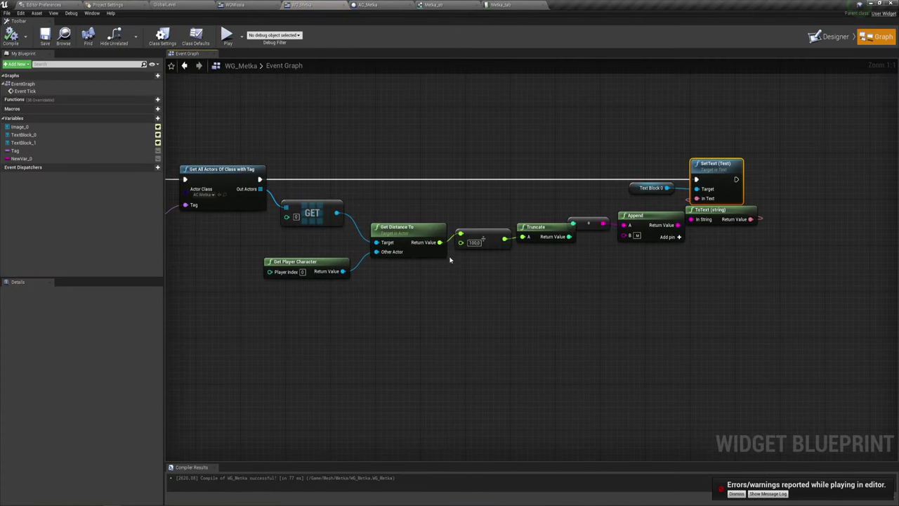
{"action": "left_click", "coordinate": [205, 229]}
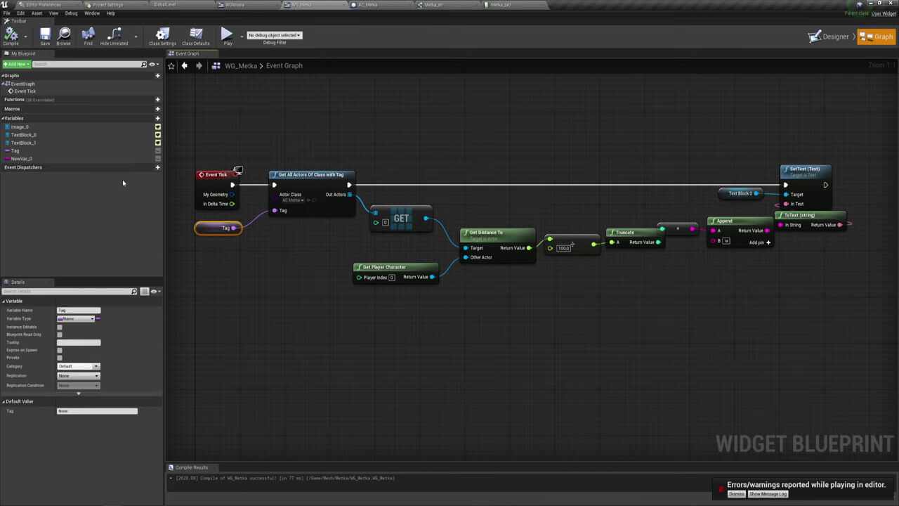
{"action": "left_click", "coordinate": [60, 327]}
{"action": "right_click_drag", "start_coordinate": [318, 335], "coordinate": [308, 338]}
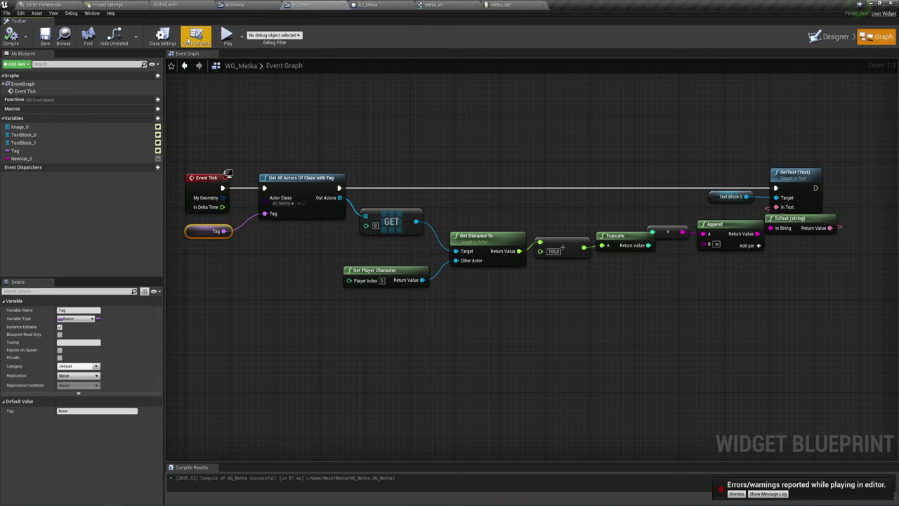
- Play-test the marker, close the Message Log, and recentre the graph nodes
{"action": "left_click", "coordinate": [226, 35]}
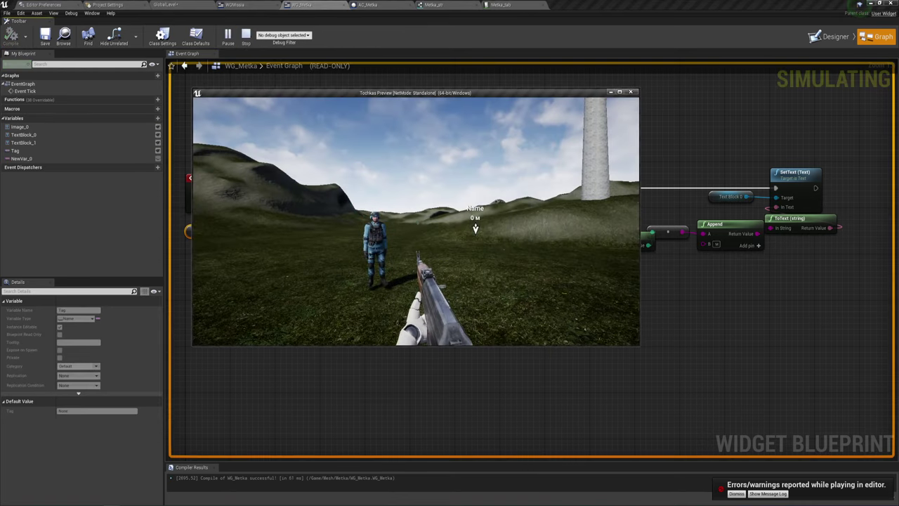
{"action": "key", "text": "Escape"}
{"action": "left_click", "coordinate": [676, 172]}
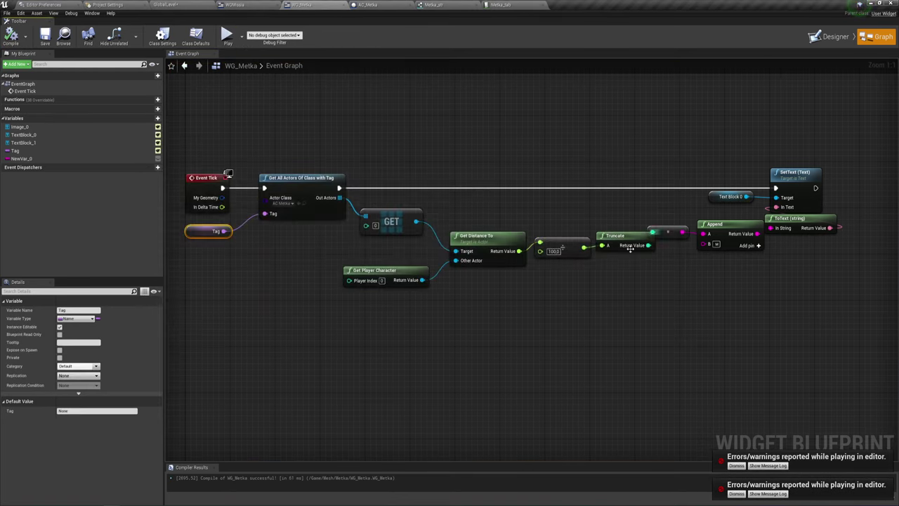
{"action": "right_click_drag", "start_coordinate": [522, 282], "coordinate": [544, 262]}
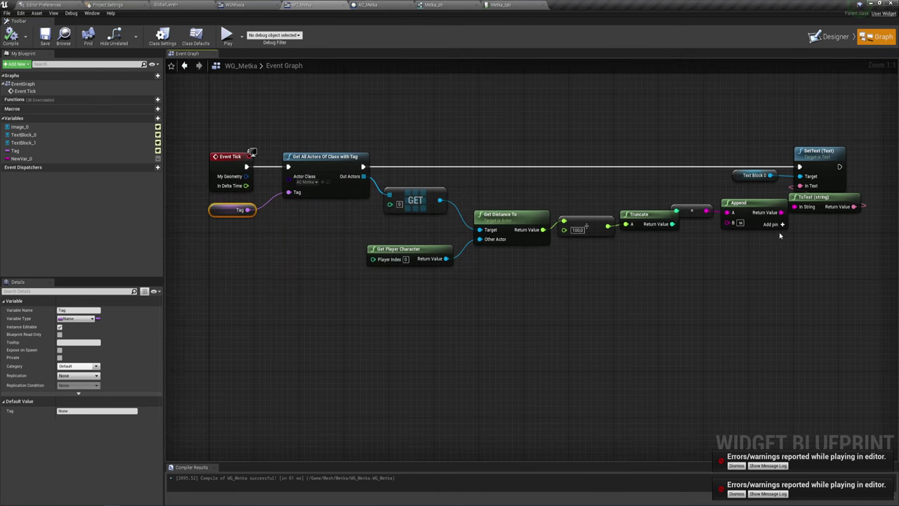
{"action": "right_click_drag", "start_coordinate": [745, 241], "coordinate": [744, 254]}
{"action": "right_click_drag", "start_coordinate": [416, 288], "coordinate": [447, 293]}
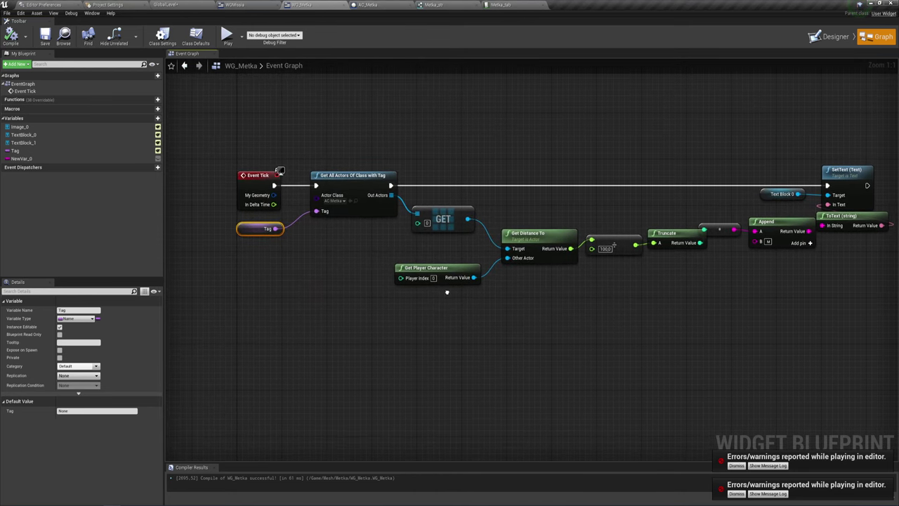
{"action": "right_click_drag", "start_coordinate": [346, 233], "coordinate": [353, 245]}
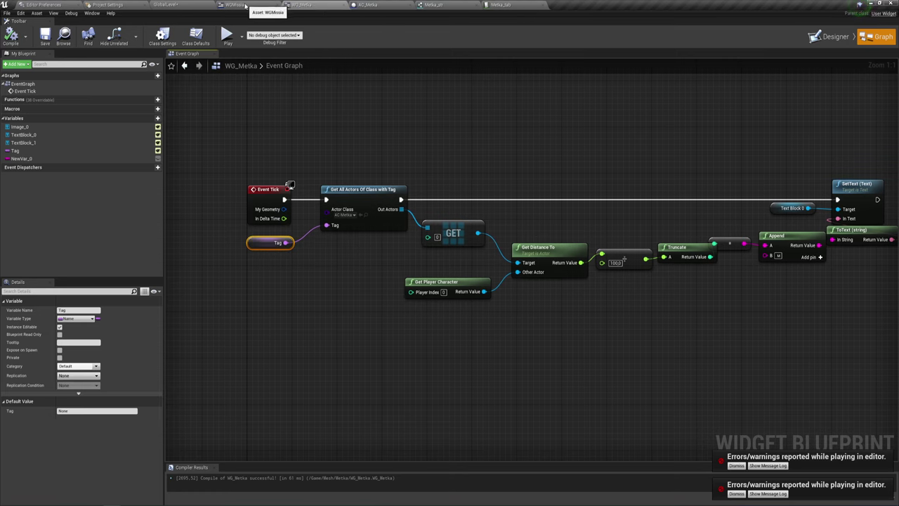
- Pan AC_Metka's Event Graph from Event BeginPlay to the SetText node to review the chain
{"action": "left_click", "coordinate": [368, 5]}
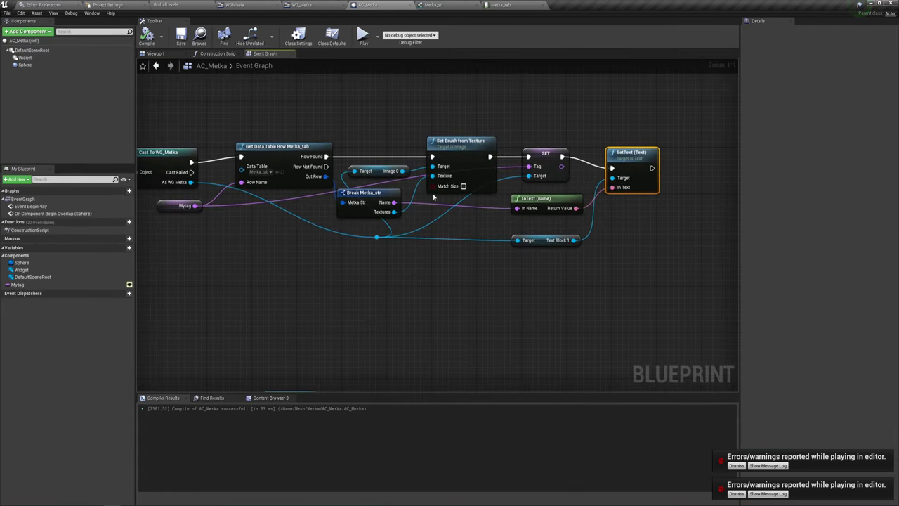
{"action": "right_click_drag", "start_coordinate": [417, 236], "coordinate": [455, 234]}
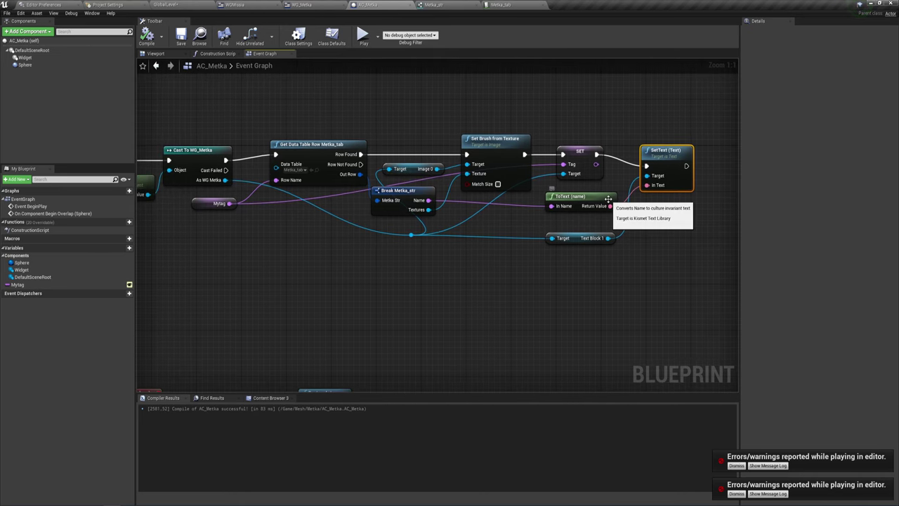
{"action": "mouse_move", "coordinate": [509, 229]}
{"action": "right_mouse_down"}
{"action": "mouse_move", "coordinate": [557, 242]}
{"action": "mouse_move", "coordinate": [622, 236]}
{"action": "right_mouse_up"}
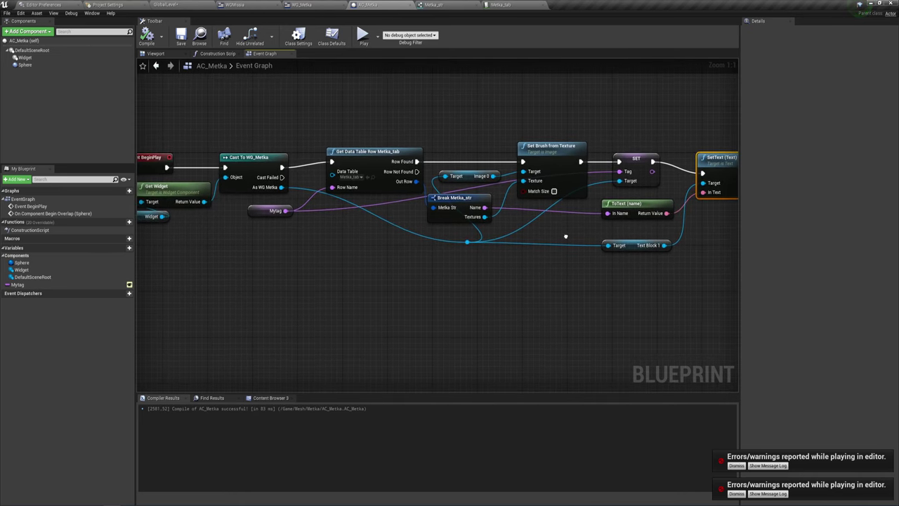
{"action": "right_click_drag", "start_coordinate": [414, 223], "coordinate": [356, 226]}
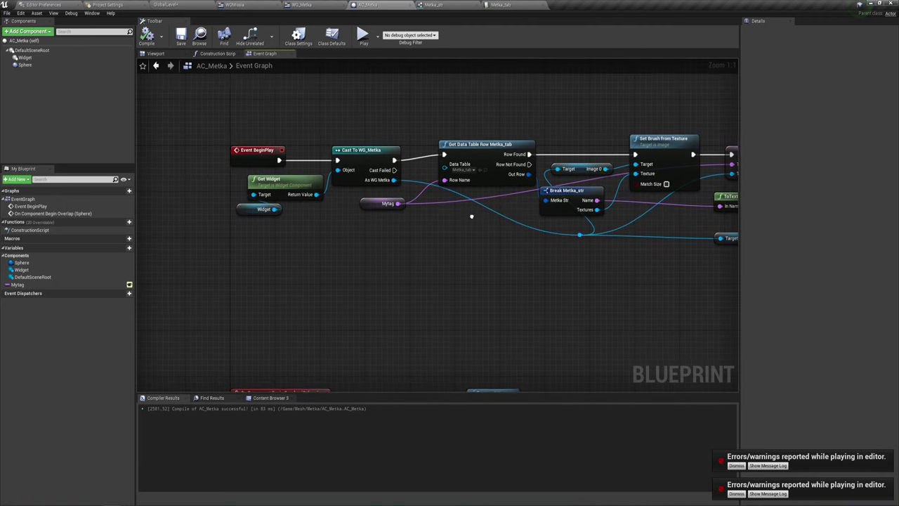
{"action": "right_click_drag", "start_coordinate": [486, 248], "coordinate": [460, 246]}
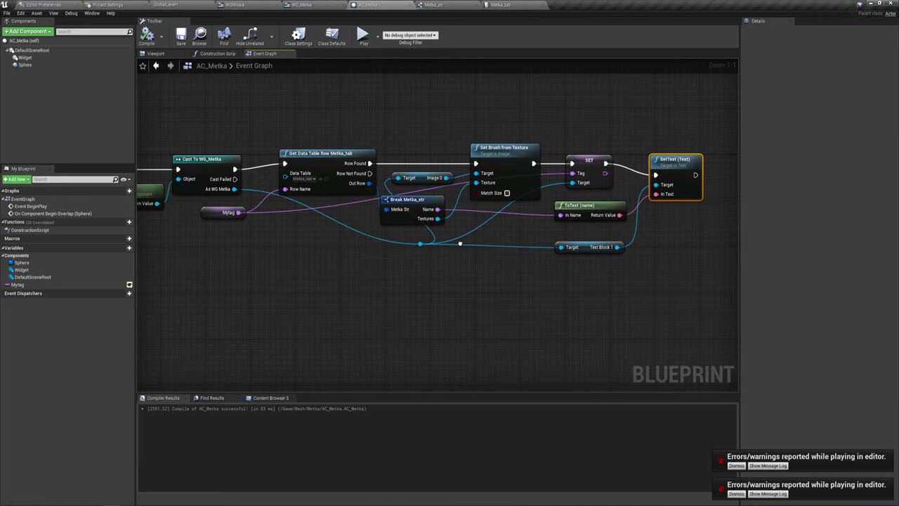
{"action": "right_click_drag", "start_coordinate": [599, 220], "coordinate": [571, 220]}
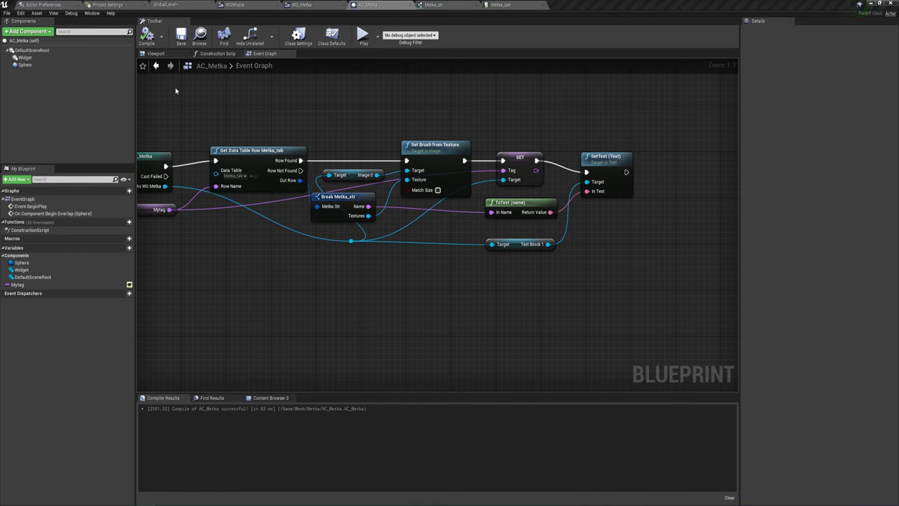
- Select the placed AC_Metka sphere in GlobalLevel and enter Missia as its Mytag
{"action": "left_click", "coordinate": [169, 5]}
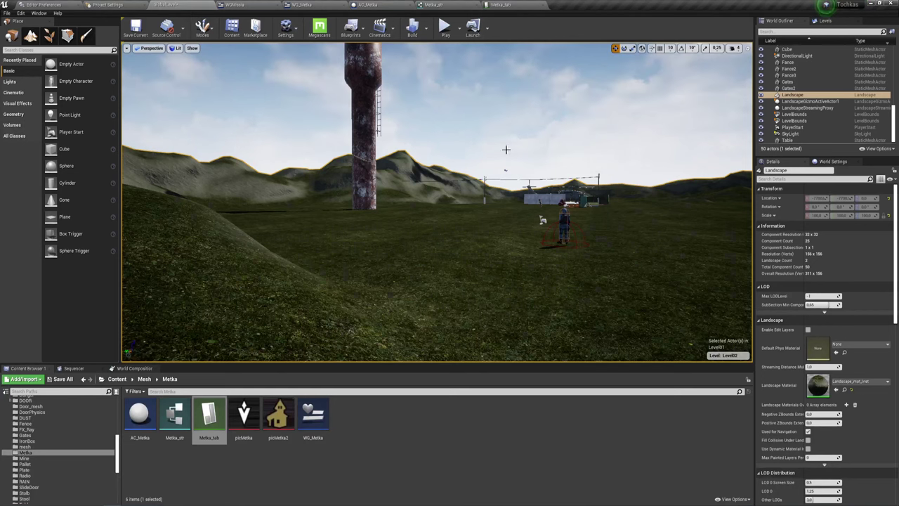
{"action": "left_click", "coordinate": [543, 220]}
{"action": "left_click_drag", "start_coordinate": [542, 220], "coordinate": [542, 219]}
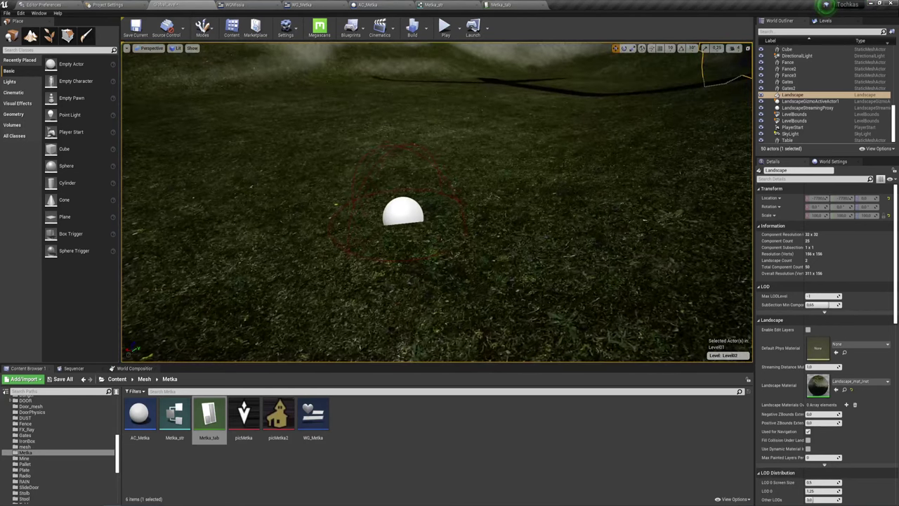
{"action": "left_click", "coordinate": [405, 217]}
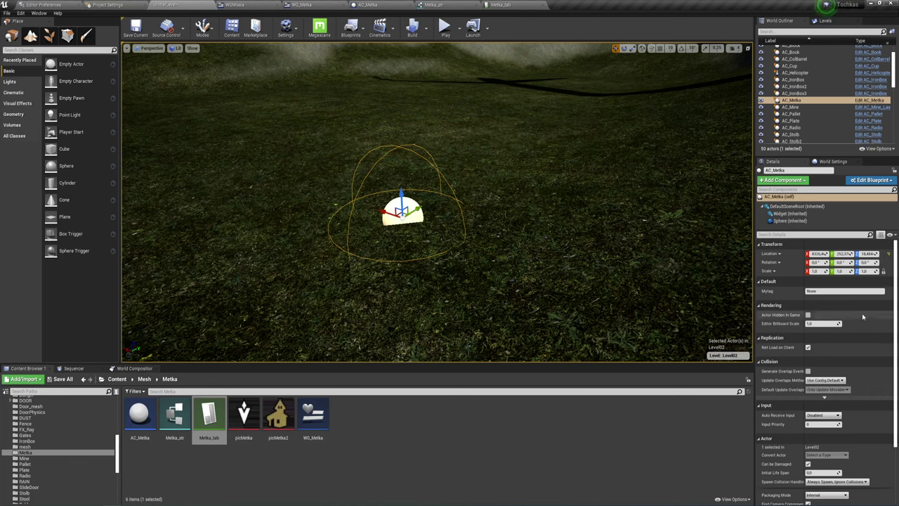
{"action": "left_click", "coordinate": [834, 292]}
{"action": "scroll", "coordinate": [830, 421], "scroll_direction": "down", "scroll_amount": 3}
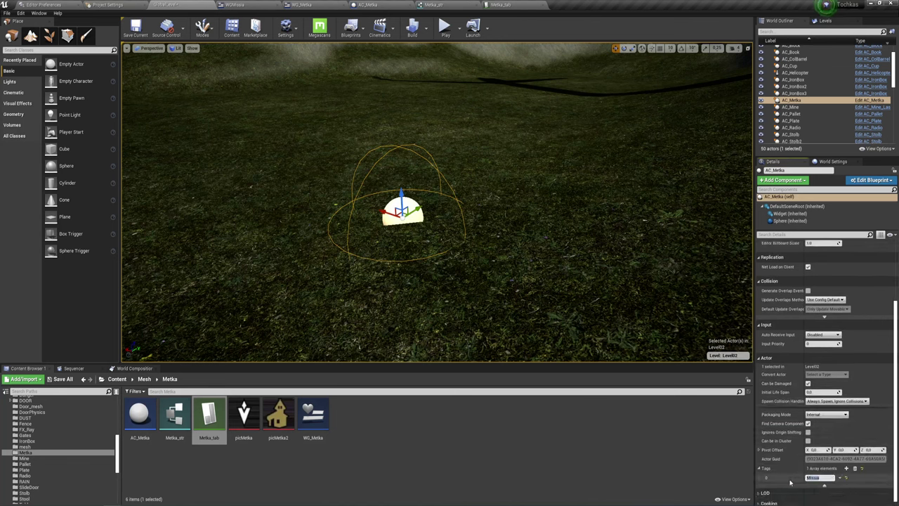
{"action": "scroll", "coordinate": [828, 298], "scroll_direction": "up", "scroll_amount": 3}
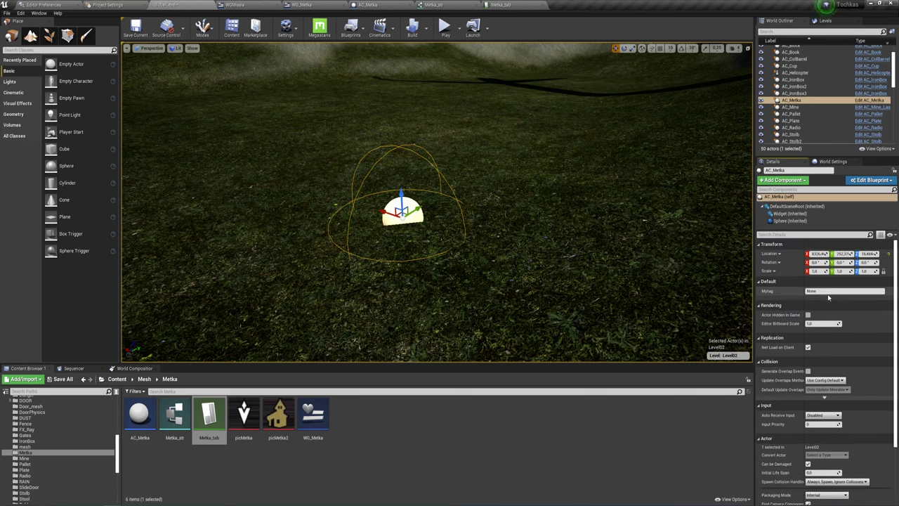
{"action": "left_click", "coordinate": [828, 292]}
{"action": "type", "text": "Missia"}
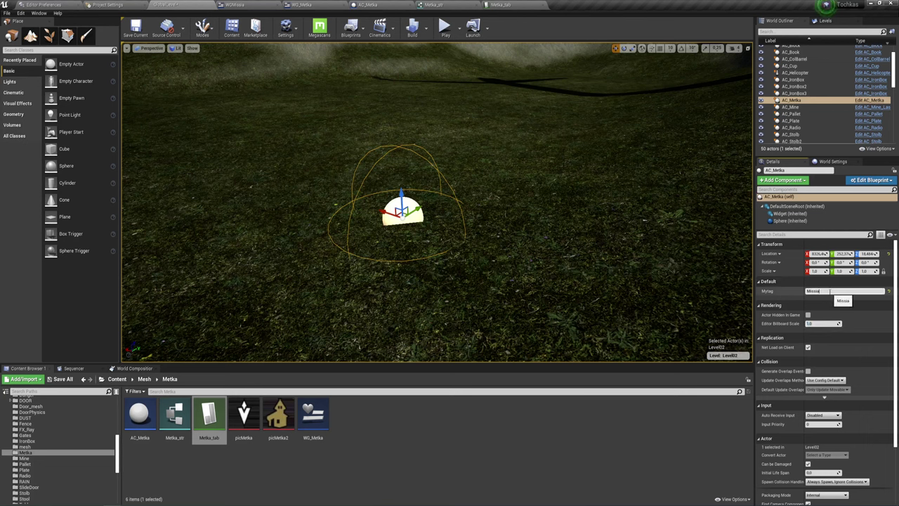
- Save Level02 and start playing the level
{"action": "left_click", "coordinate": [61, 379]}
{"action": "left_click", "coordinate": [511, 322]}
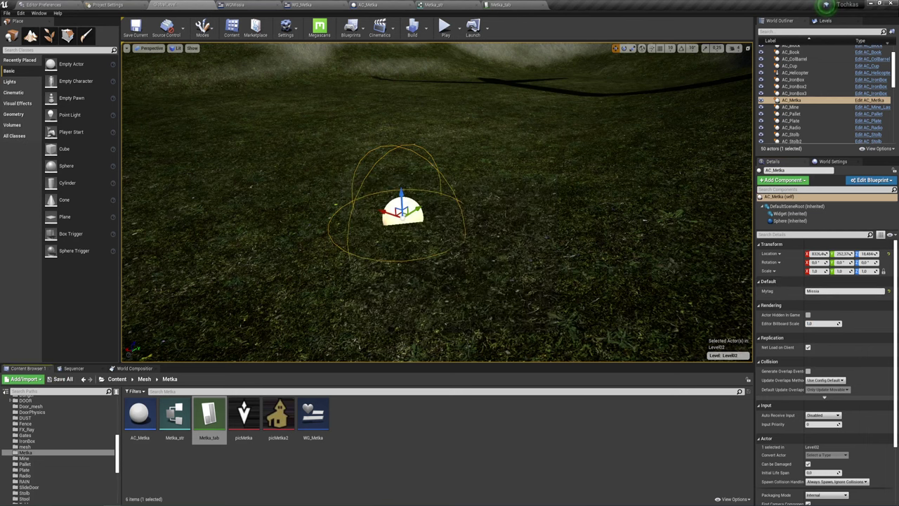
{"action": "left_click", "coordinate": [445, 26]}
- Close the NPC dialogue, walk to the marker as its distance drops, stop, and select AC_Swat
{"action": "key", "text": "w"}
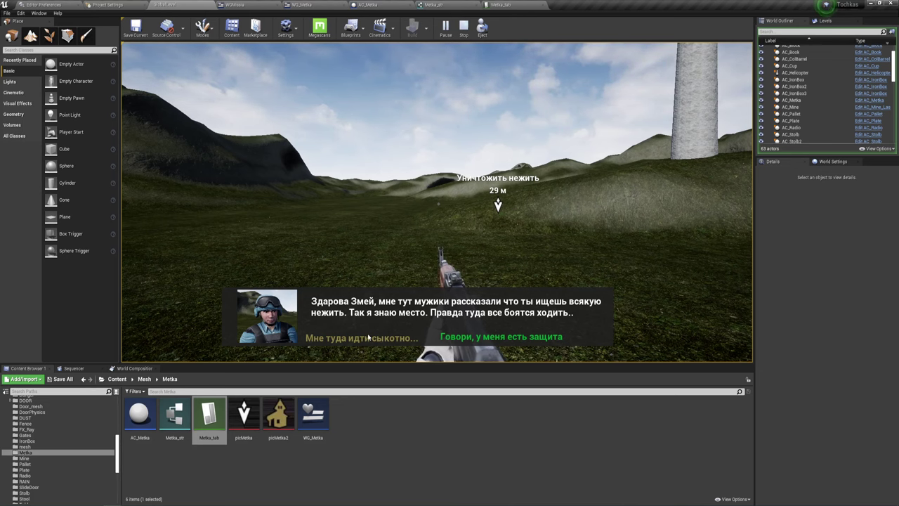
{"action": "left_click", "coordinate": [407, 339]}
{"action": "key", "text": "w"}
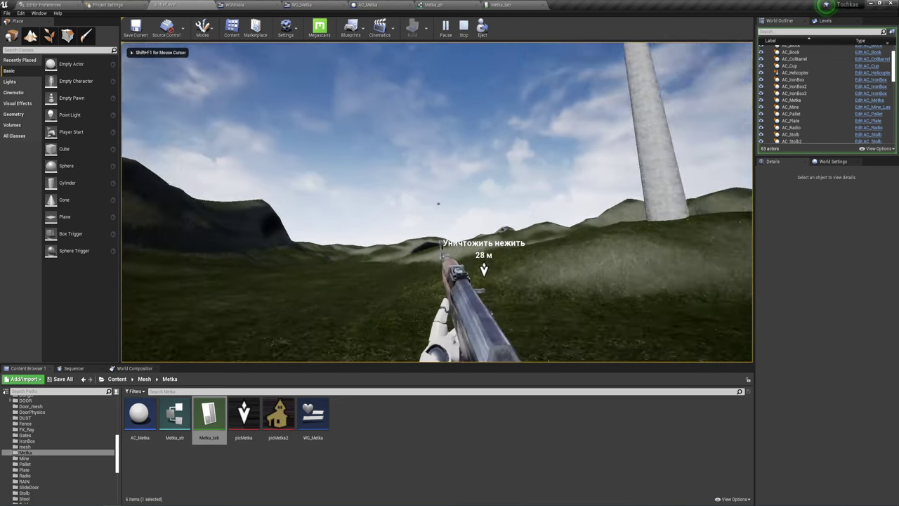
{"action": "key", "text": "w"}
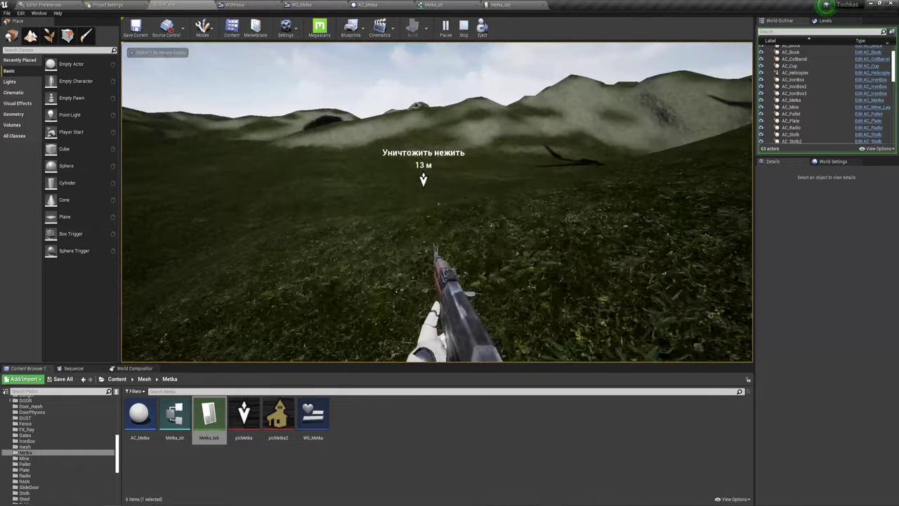
{"action": "key", "text": "w"}
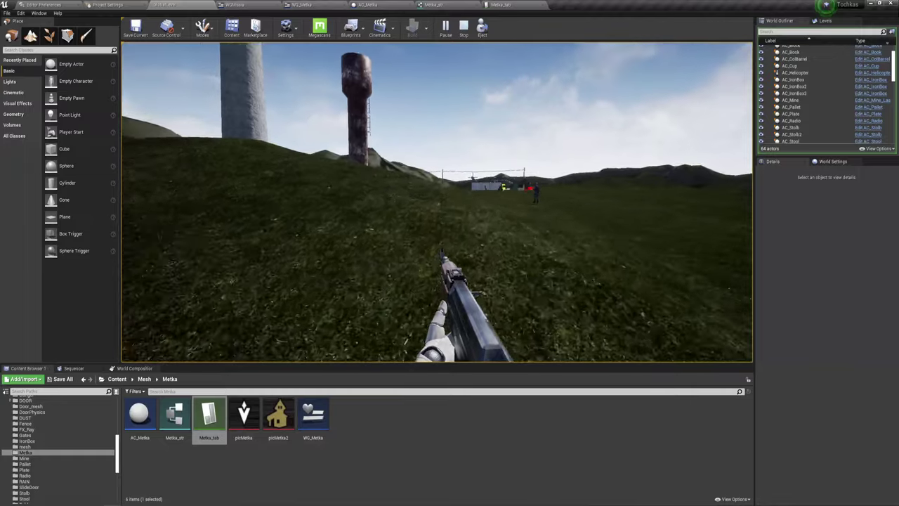
{"action": "key", "text": "Escape"}
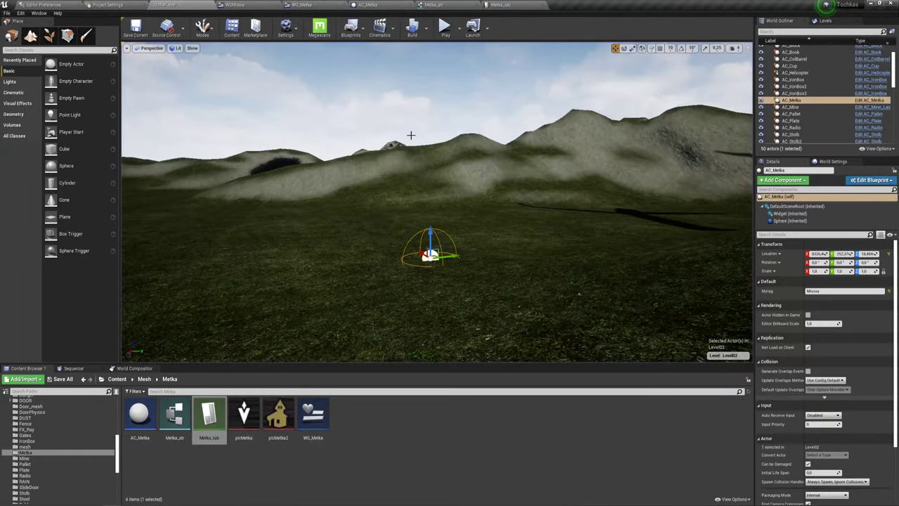
{"action": "right_click_drag", "start_coordinate": [411, 134], "coordinate": [383, 165]}
{"action": "left_click", "coordinate": [400, 190]}
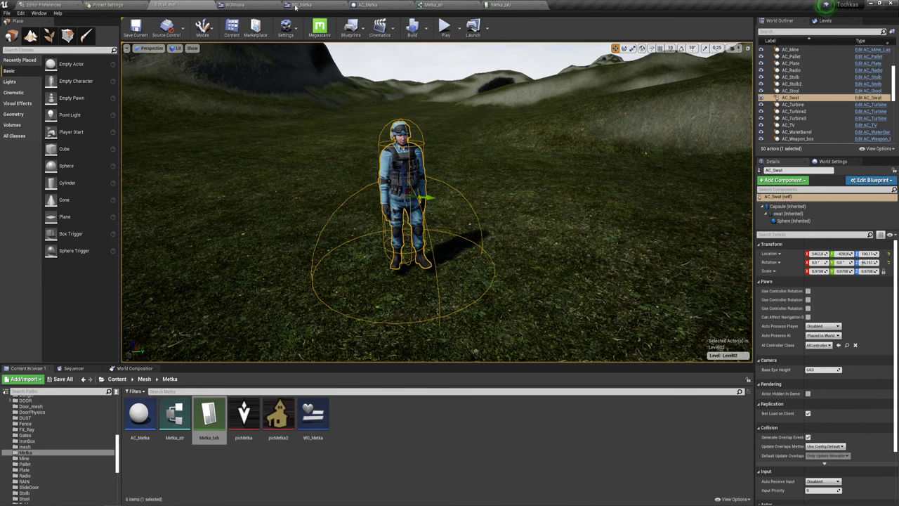
- In WGMissia, change the SpawnActor node's class from AC_Block to AC_Metka
{"action": "left_click", "coordinate": [238, 5]}
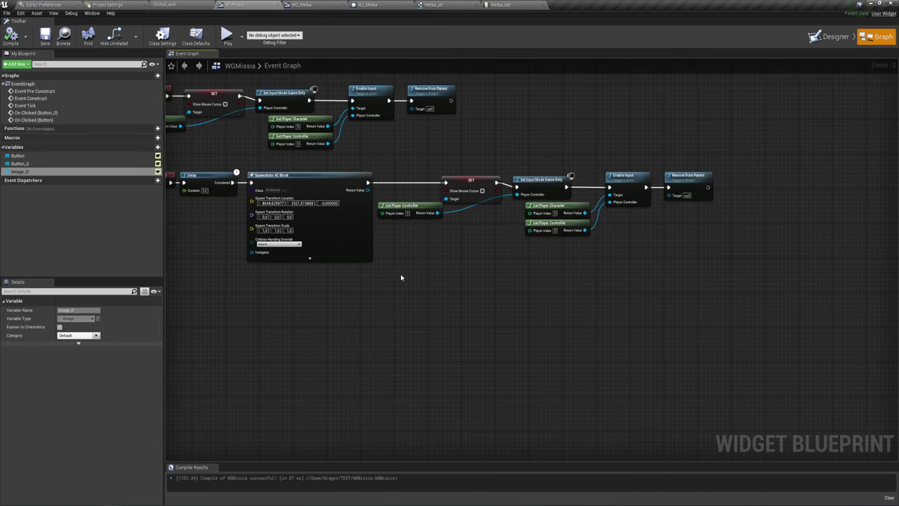
{"action": "scroll", "coordinate": [367, 265], "scroll_direction": "up", "scroll_amount": 2}
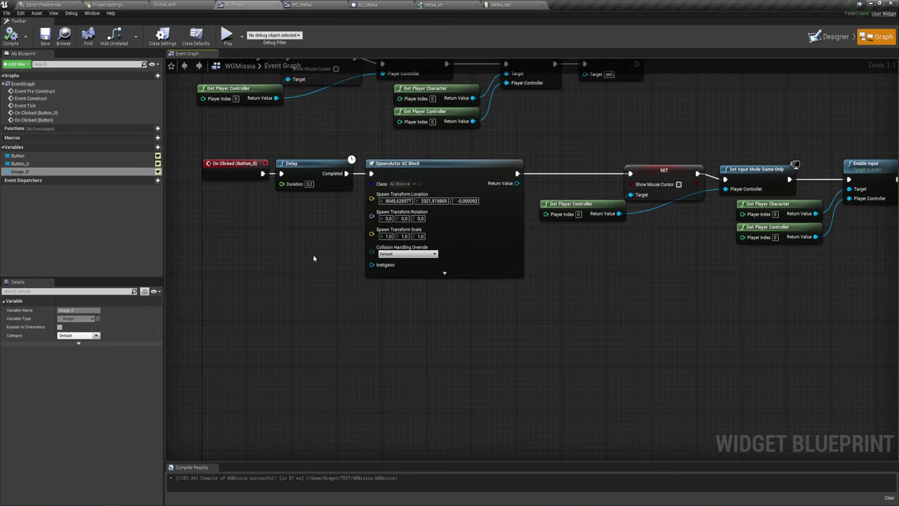
{"action": "left_click_drag", "start_coordinate": [312, 258], "coordinate": [398, 187]}
{"action": "left_click", "coordinate": [295, 260]}
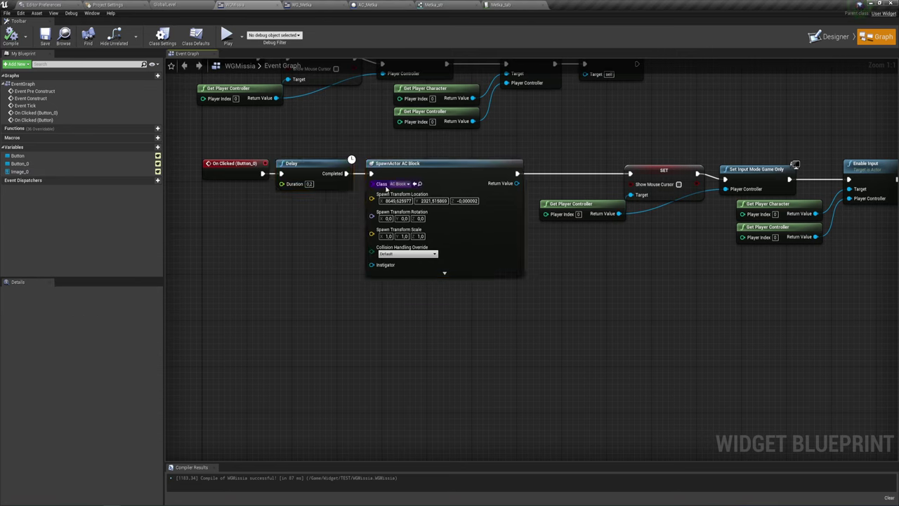
{"action": "left_click", "coordinate": [409, 184]}
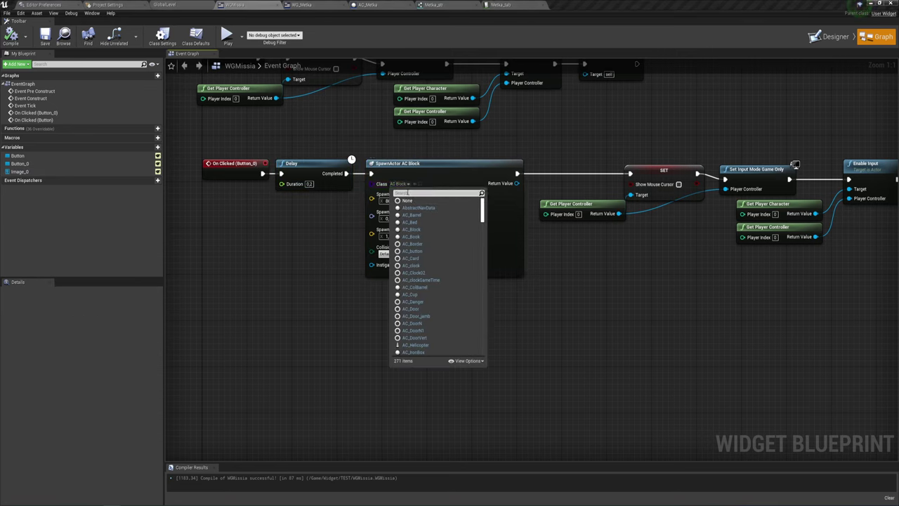
{"action": "type", "text": "met"}
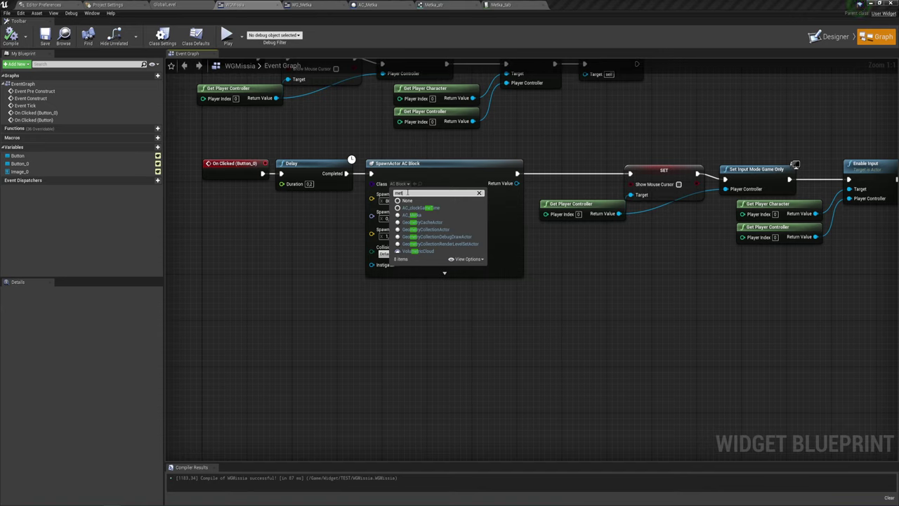
{"action": "left_click", "coordinate": [430, 215]}
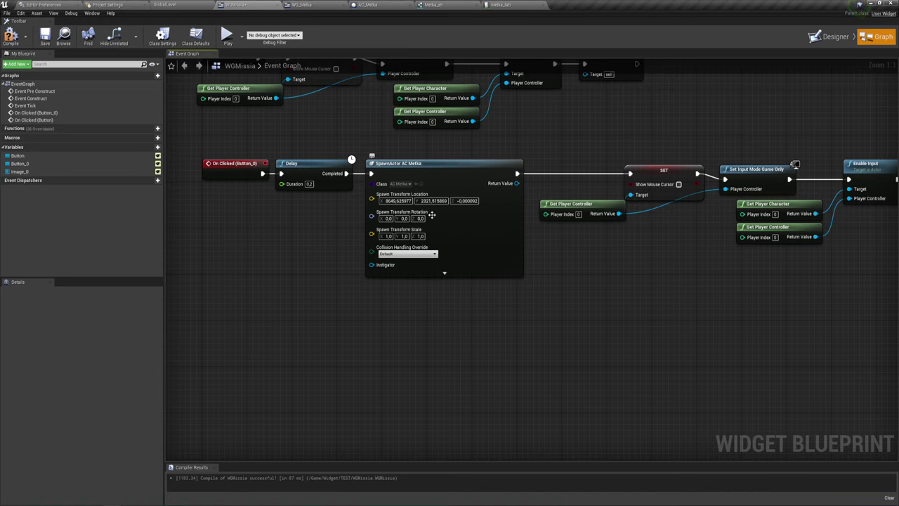
- Shift the nodes after SpawnActor AC Metka to the right to make room
{"action": "scroll", "coordinate": [491, 286], "scroll_direction": "down", "scroll_amount": 3}
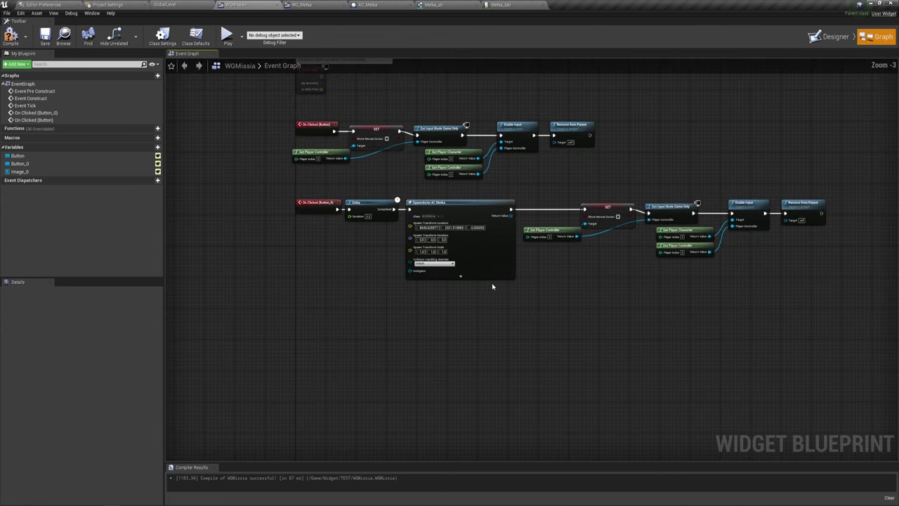
{"action": "right_click_drag", "start_coordinate": [605, 285], "coordinate": [450, 284]}
{"action": "left_click_drag", "start_coordinate": [408, 273], "coordinate": [672, 198]}
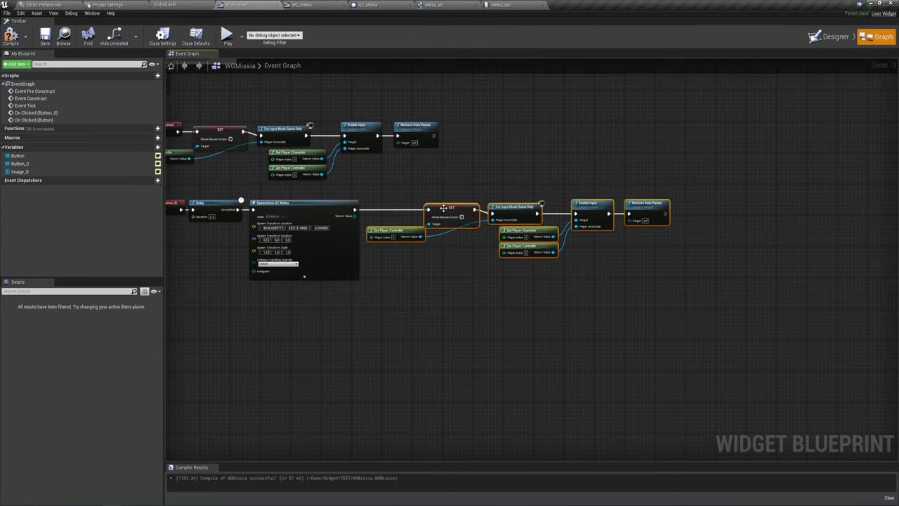
{"action": "left_click_drag", "start_coordinate": [443, 208], "coordinate": [639, 213]}
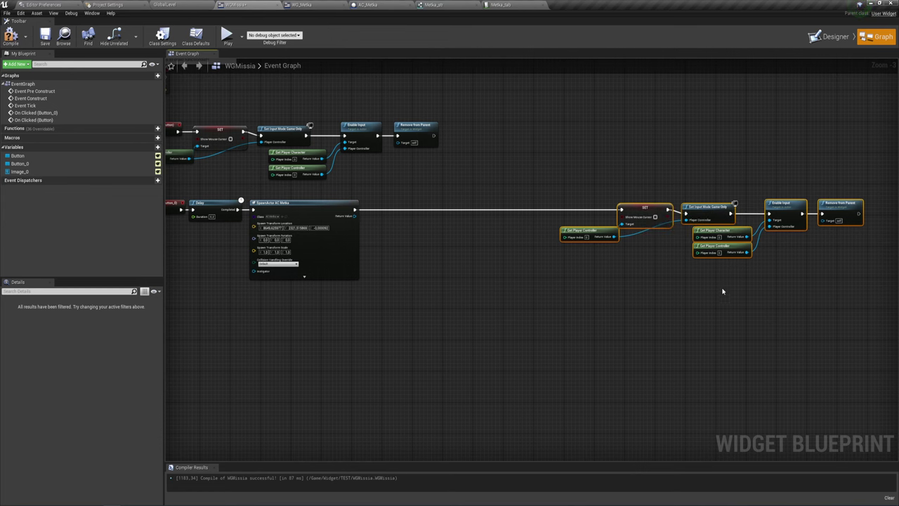
{"action": "scroll", "coordinate": [462, 258], "scroll_direction": "up", "scroll_amount": 1}
{"action": "scroll", "coordinate": [463, 252], "scroll_direction": "up", "scroll_amount": 1}
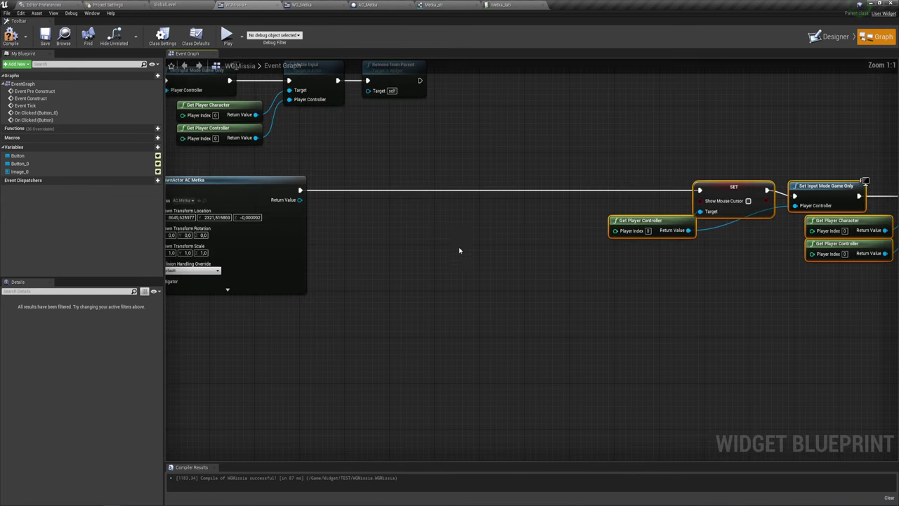
{"action": "scroll", "coordinate": [459, 246], "scroll_direction": "up", "scroll_amount": 1}
{"action": "left_click_drag", "start_coordinate": [297, 216], "coordinate": [378, 220]}
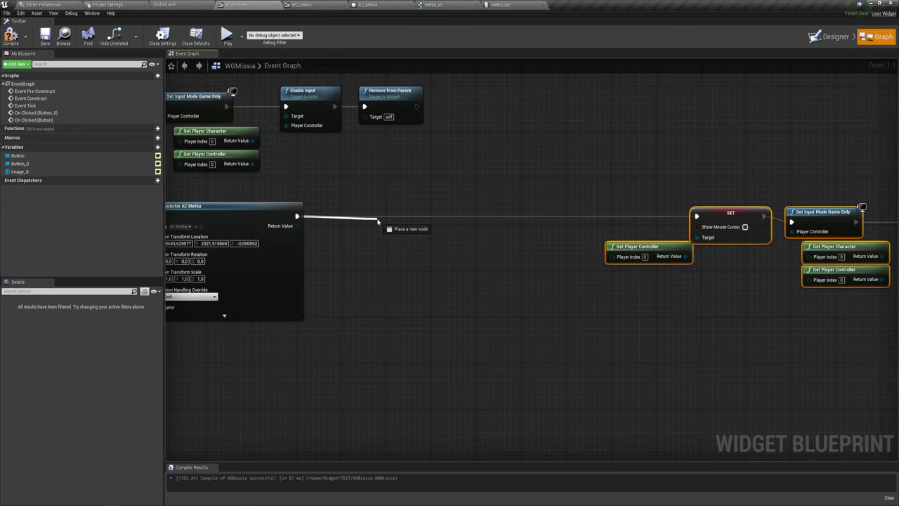
{"action": "right_click_drag", "start_coordinate": [195, 212], "coordinate": [270, 219]}
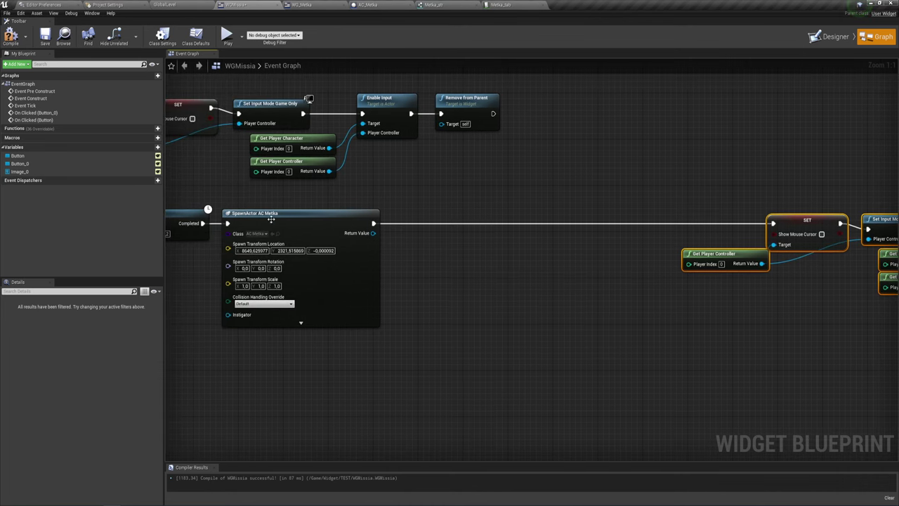
{"action": "left_click_drag", "start_coordinate": [243, 200], "coordinate": [347, 329]}
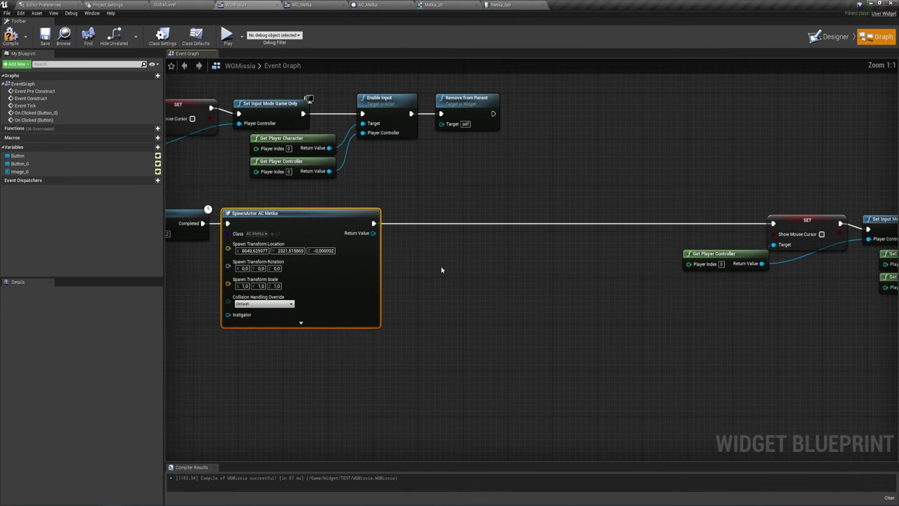
- Add a Set Mytag node from the spawned marker's Return Value, executed right after spawning
{"action": "left_click_drag", "start_coordinate": [373, 233], "coordinate": [418, 246]}
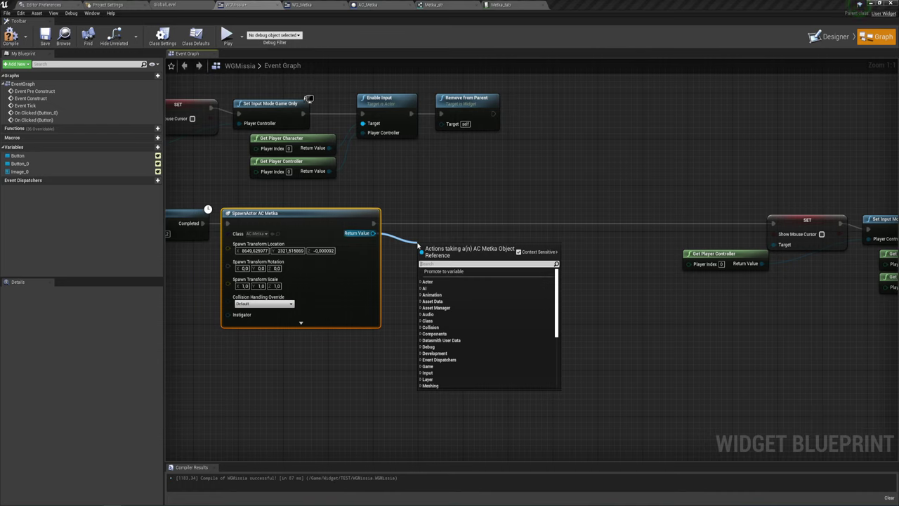
{"action": "type", "text": "Set"}
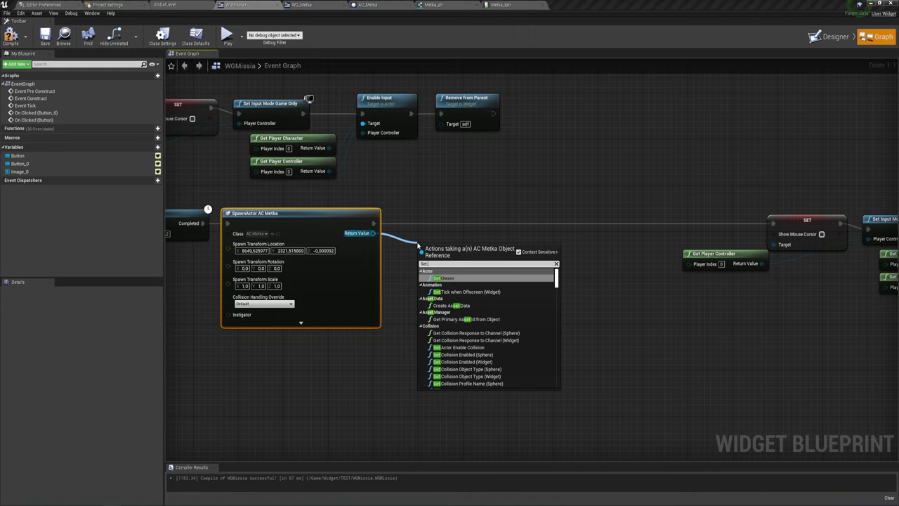
{"action": "type", "text": " M"}
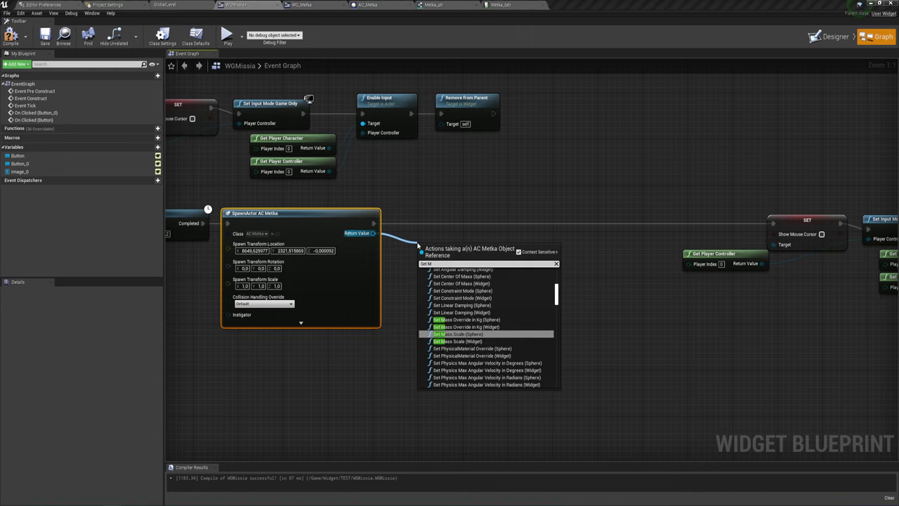
{"action": "type", "text": "y"}
{"action": "key", "text": "Return"}
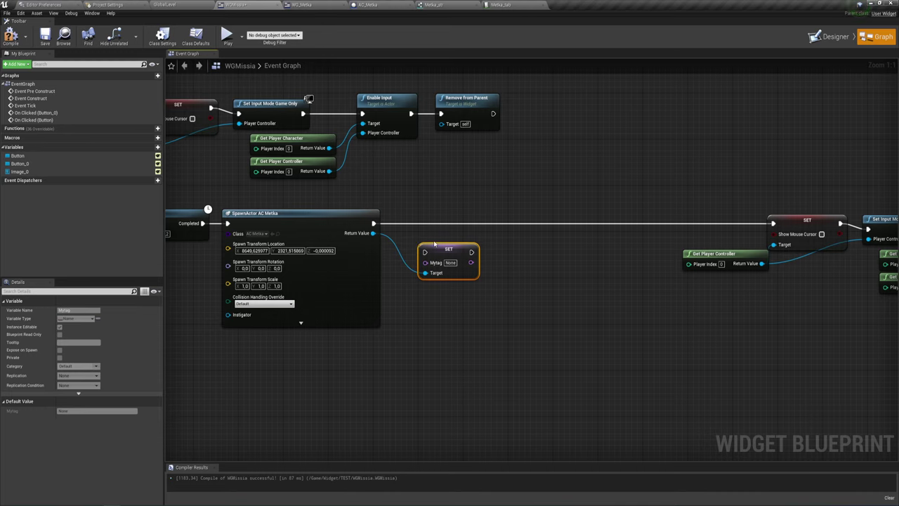
{"action": "mouse_move", "coordinate": [374, 224]}
{"action": "left_mouse_down"}
{"action": "mouse_move", "coordinate": [440, 253]}
{"action": "mouse_move", "coordinate": [422, 224]}
{"action": "left_mouse_up"}
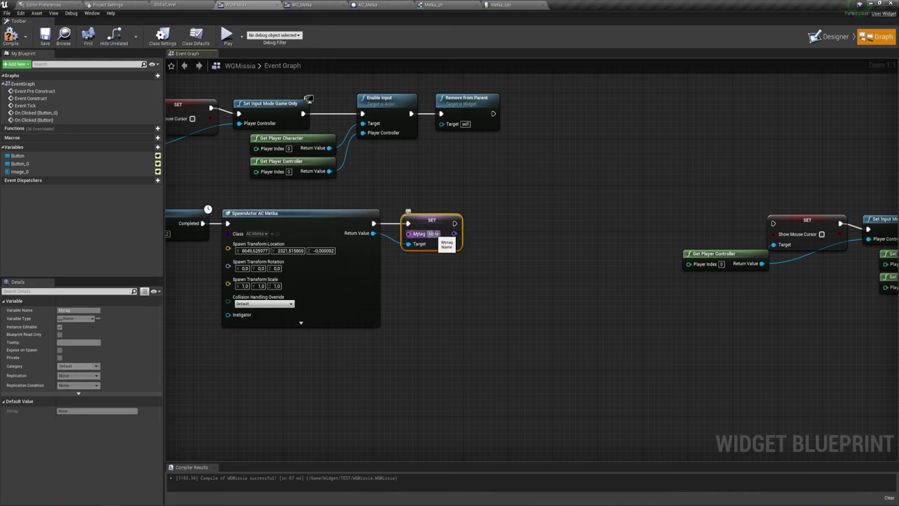
{"action": "right_click_drag", "start_coordinate": [470, 269], "coordinate": [435, 270]}
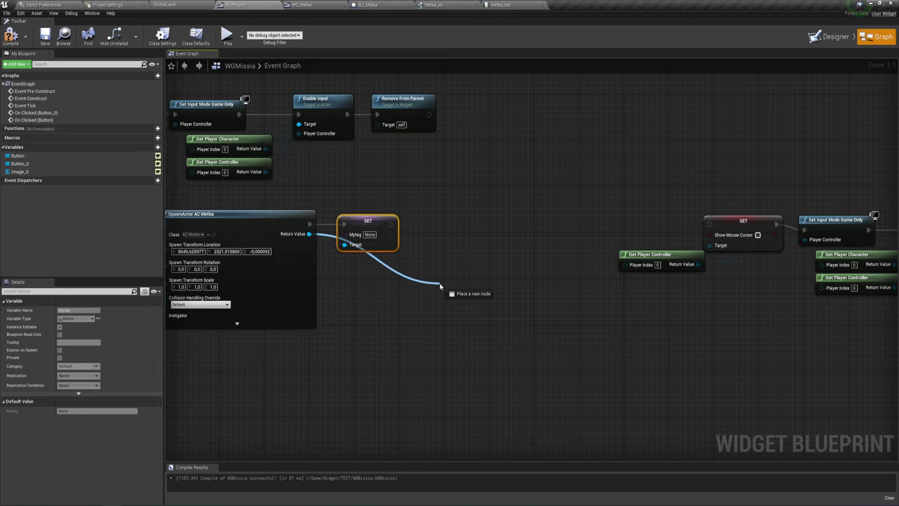
- Add a Set Tags node targeting the marker and place it beside Set Mytag
{"action": "left_click_drag", "start_coordinate": [441, 285], "coordinate": [441, 286]}
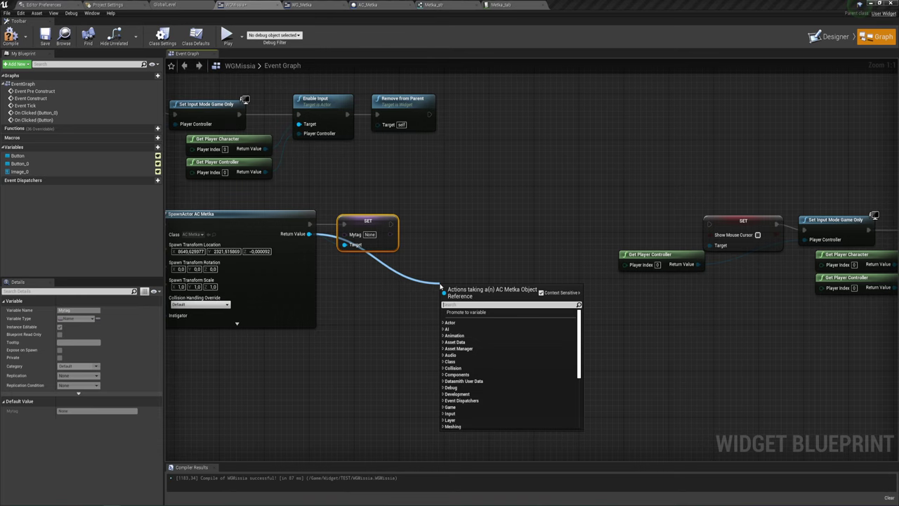
{"action": "type", "text": "ta"}
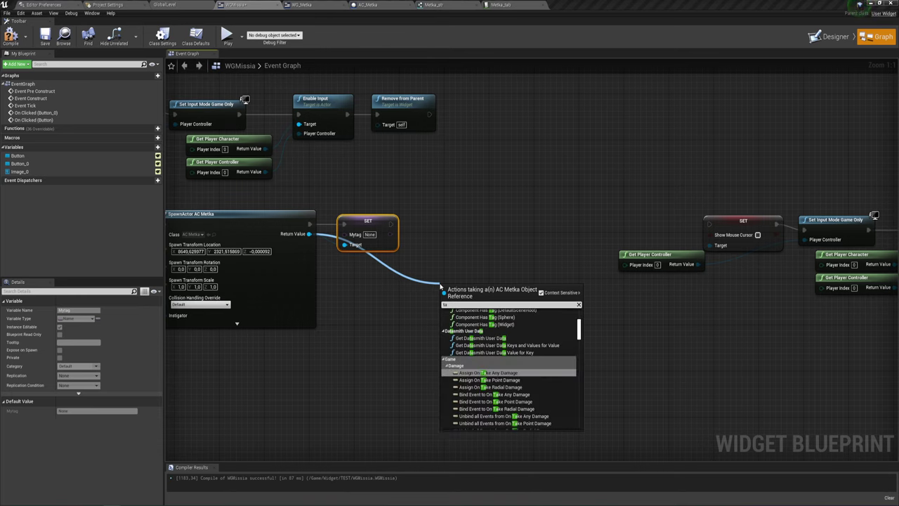
{"action": "key", "text": "BackSpace"}
{"action": "key", "text": "BackSpace"}
{"action": "type", "text": "set"}
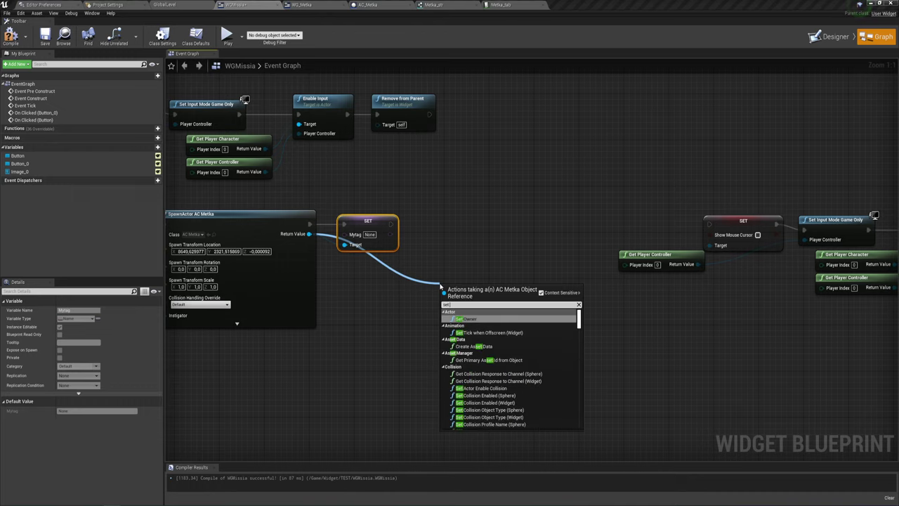
{"action": "type", "text": " tag"}
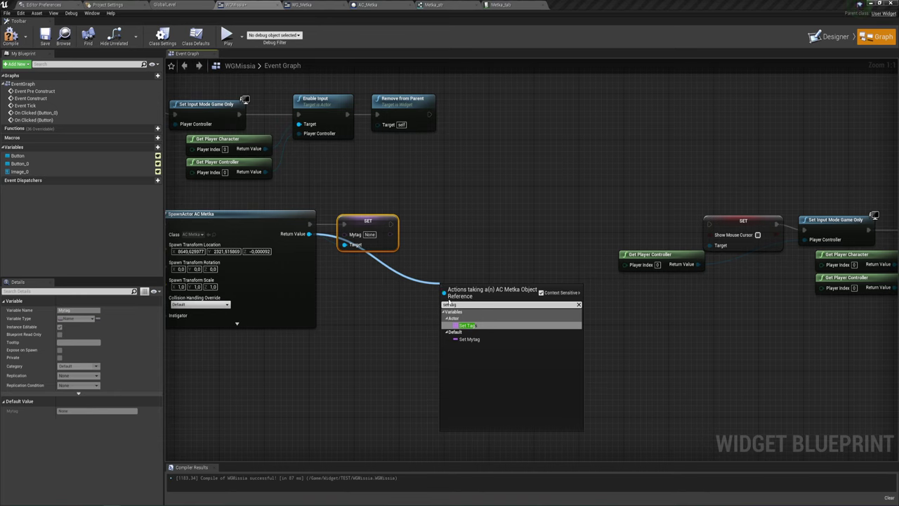
{"action": "left_click", "coordinate": [469, 326]}
{"action": "mouse_move", "coordinate": [456, 293]}
{"action": "left_mouse_down"}
{"action": "mouse_move", "coordinate": [458, 231]}
{"action": "mouse_move", "coordinate": [441, 226]}
{"action": "mouse_move", "coordinate": [471, 231]}
{"action": "mouse_move", "coordinate": [422, 277]}
{"action": "left_mouse_up"}
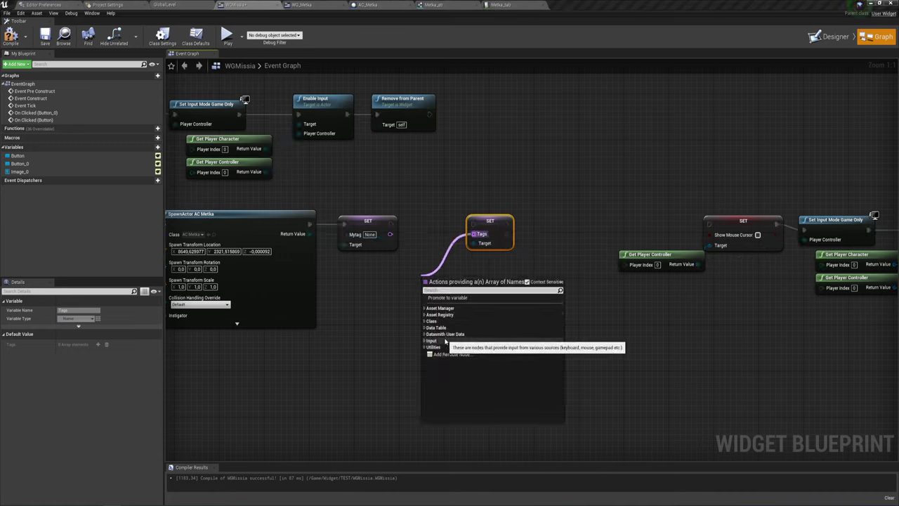
- Feed a Make Array node into the marker's Tags and chain Set Tags after Set Mytag
{"action": "type", "text": "mak"}
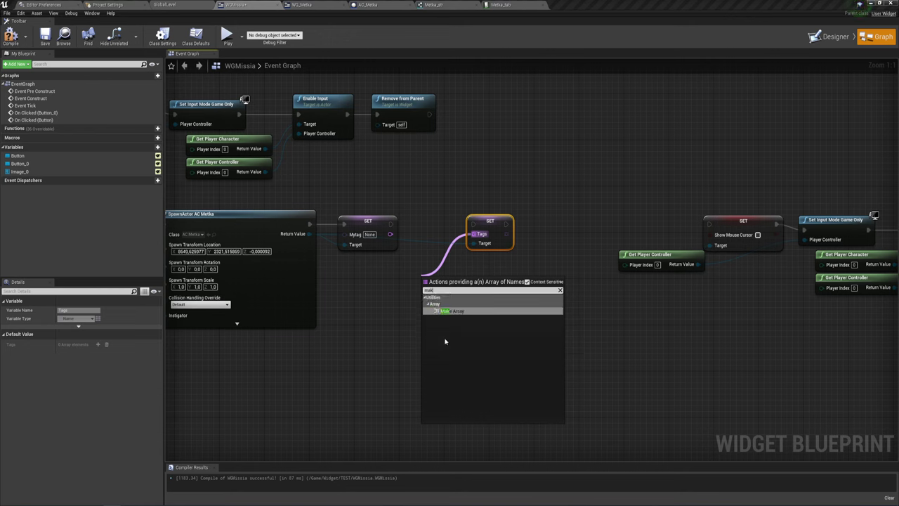
{"action": "key", "text": "Return"}
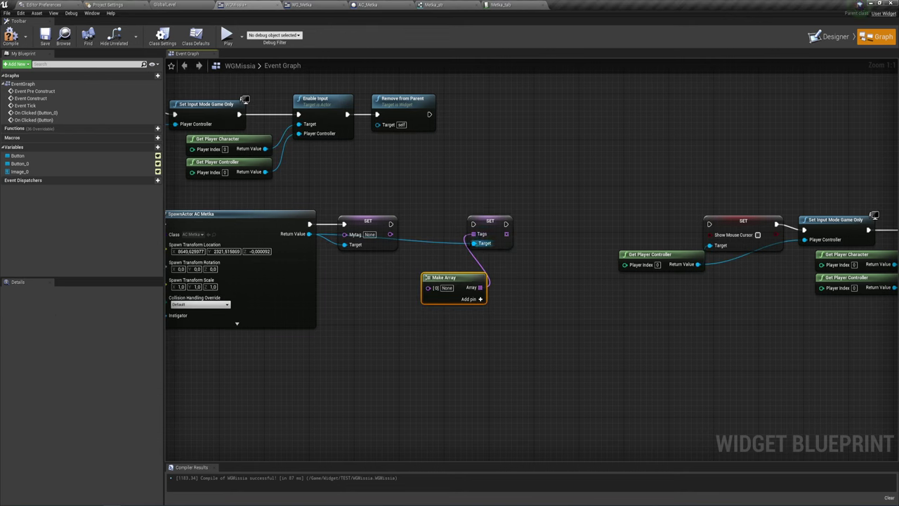
{"action": "left_click_drag", "start_coordinate": [447, 276], "coordinate": [414, 259]}
{"action": "left_click_drag", "start_coordinate": [391, 225], "coordinate": [475, 226]}
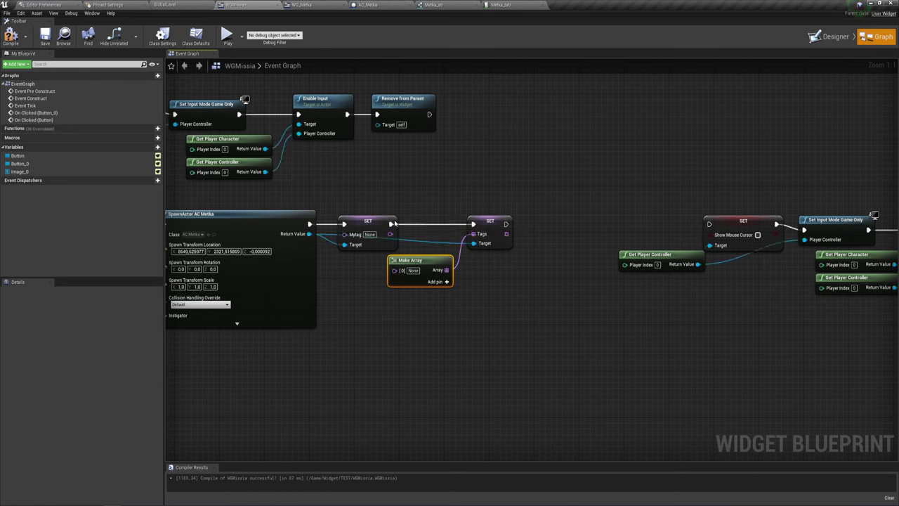
{"action": "left_click", "coordinate": [175, 4]}
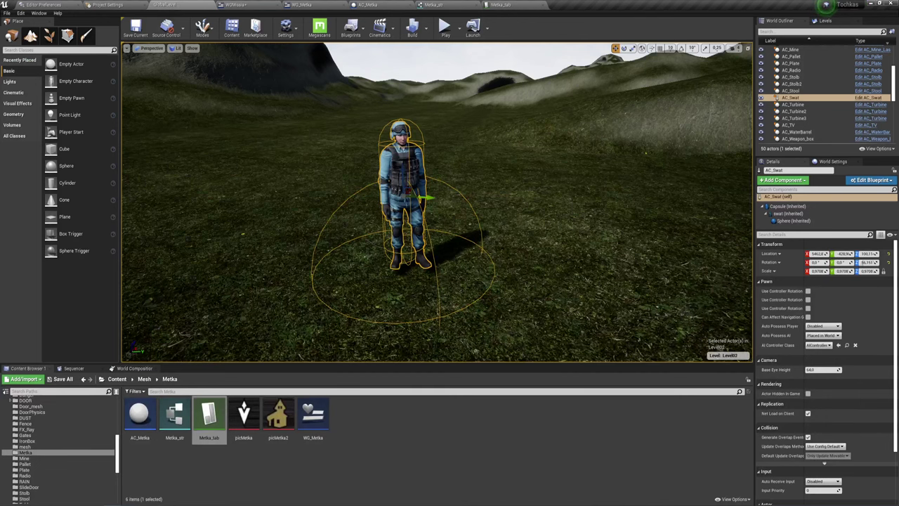
- Select the placed AC_Metka marker and copy its Tags element 0 value, Missia
{"action": "right_click_drag", "start_coordinate": [436, 204], "coordinate": [450, 211]}
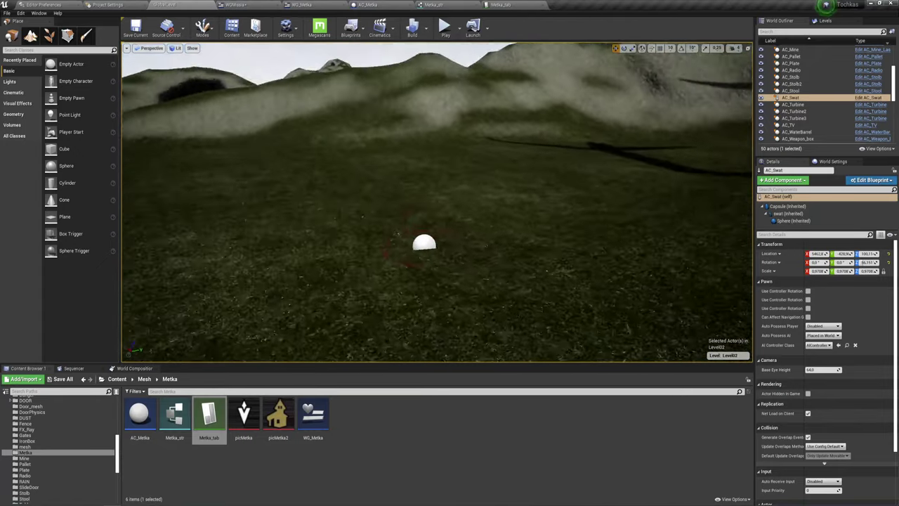
{"action": "left_click", "coordinate": [526, 237]}
{"action": "scroll", "coordinate": [824, 448], "scroll_direction": "down", "scroll_amount": 3}
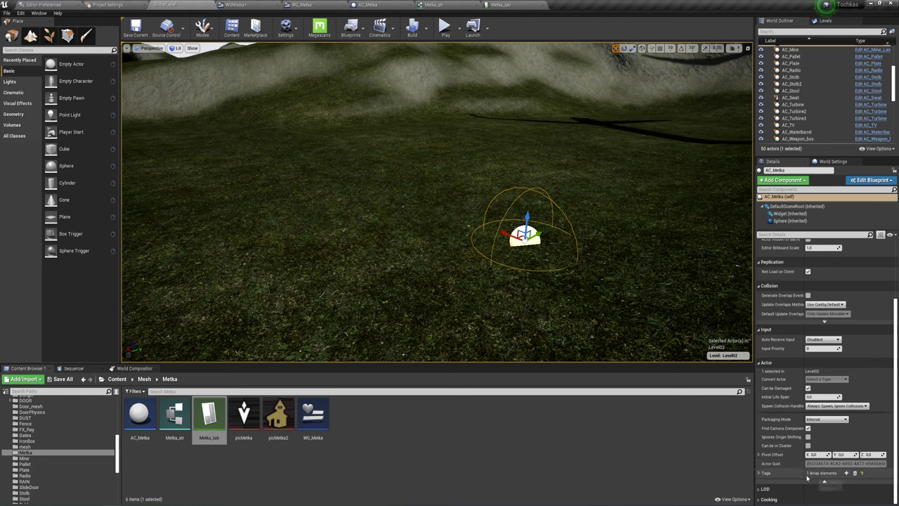
{"action": "left_click", "coordinate": [760, 475]}
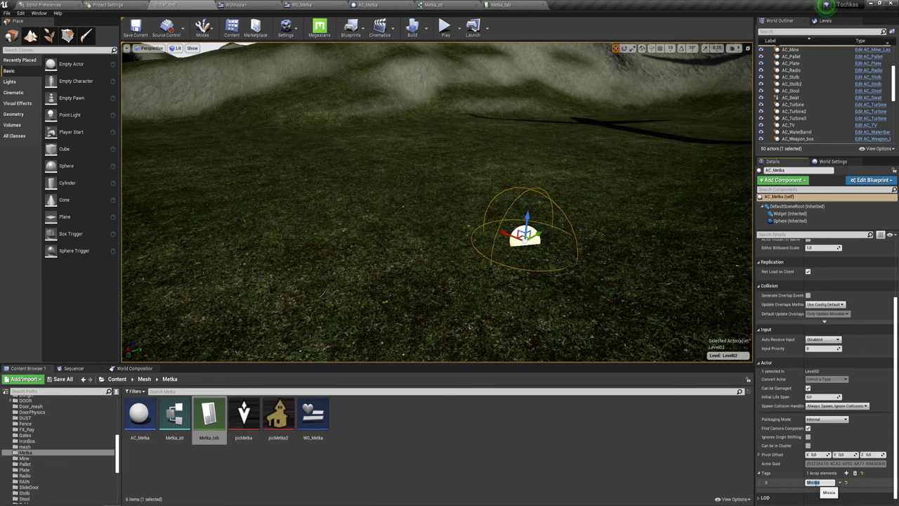
{"action": "right_click", "coordinate": [821, 484]}
{"action": "left_click", "coordinate": [836, 455]}
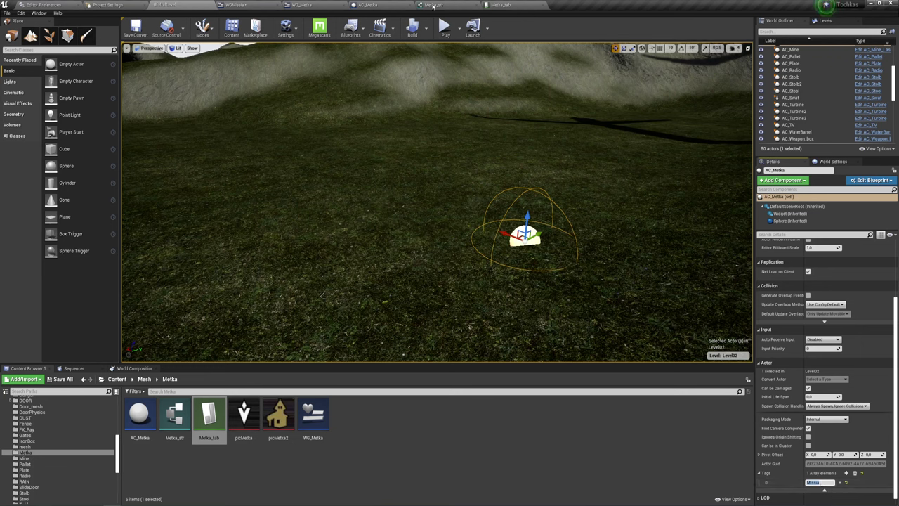
{"action": "left_click", "coordinate": [254, 5]}
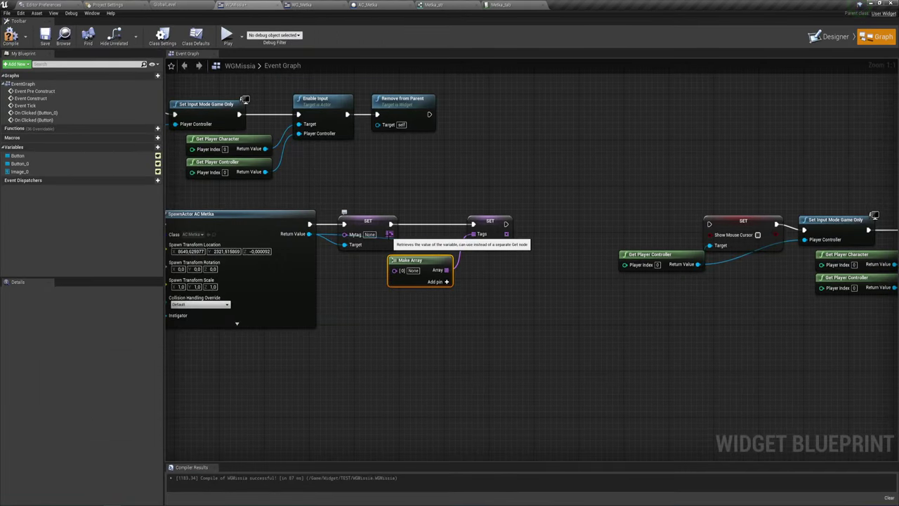
- Wire Mytag into Make Array element 0, link Set Tags to Show Mouse Cursor, and compile
{"action": "mouse_move", "coordinate": [395, 271]}
{"action": "left_mouse_down"}
{"action": "mouse_move", "coordinate": [391, 236]}
{"action": "mouse_move", "coordinate": [428, 255]}
{"action": "left_mouse_up"}
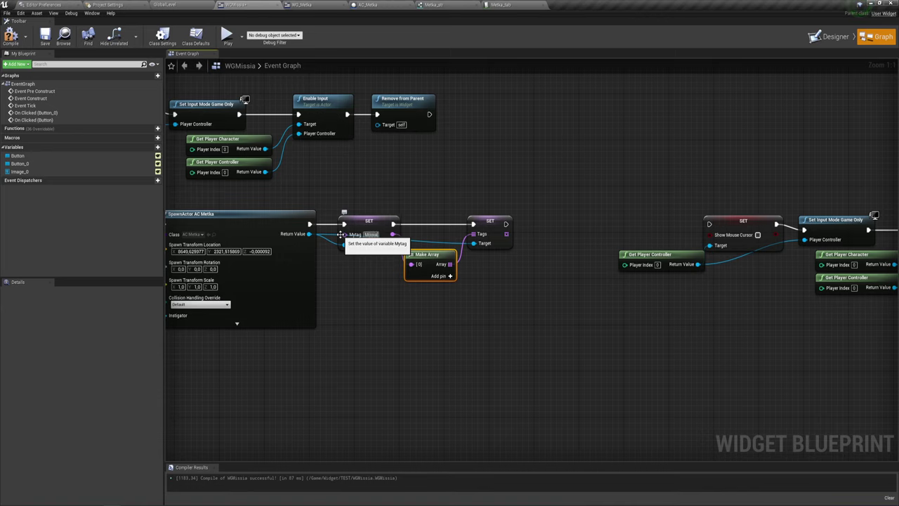
{"action": "left_click", "coordinate": [383, 294]}
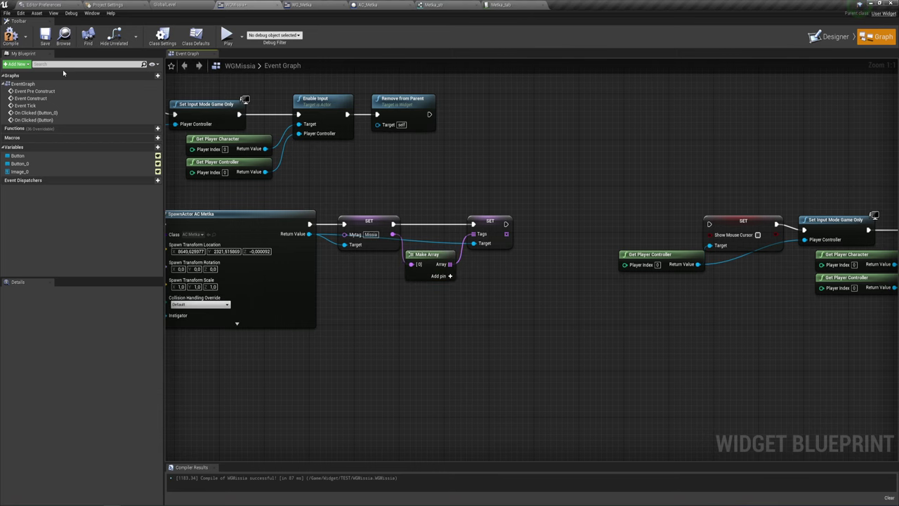
{"action": "left_click_drag", "start_coordinate": [506, 223], "coordinate": [710, 223]}
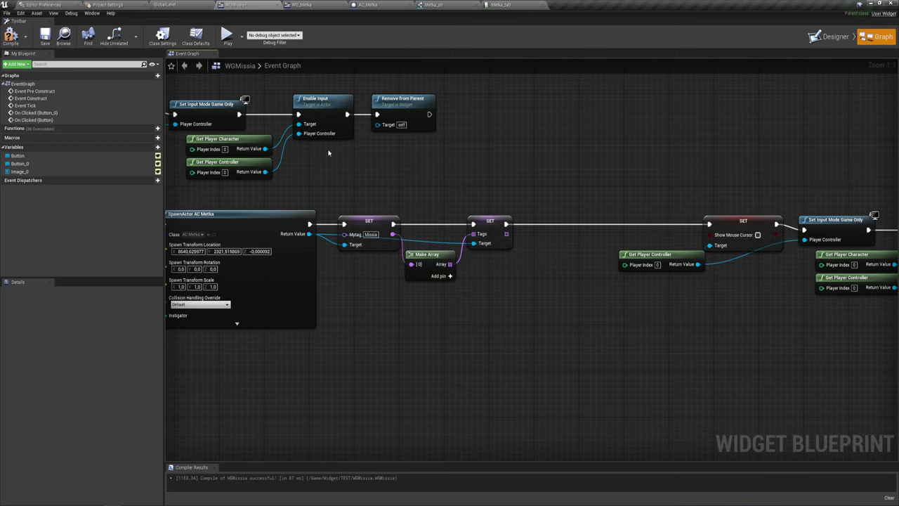
{"action": "left_click", "coordinate": [4, 31]}
{"action": "left_click", "coordinate": [171, 4]}
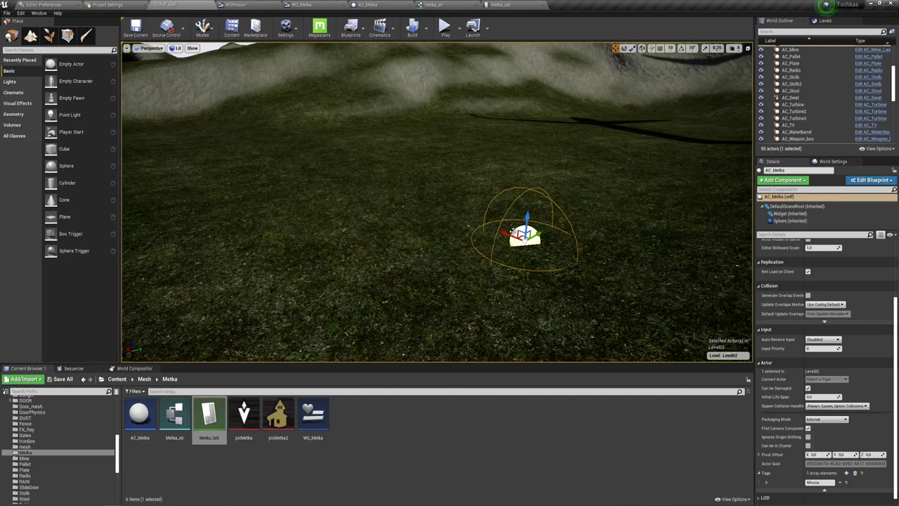
{"action": "key", "text": "Delete"}
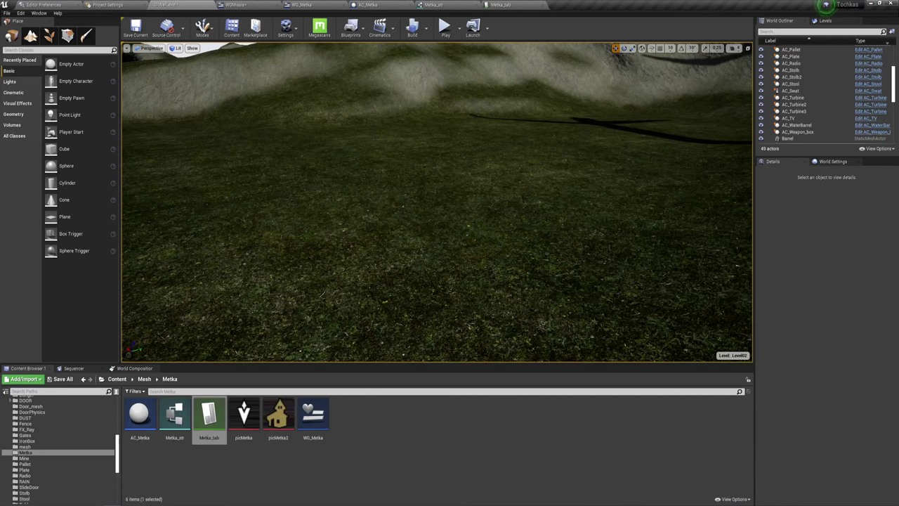
{"action": "right_click_drag", "start_coordinate": [436, 210], "coordinate": [435, 176]}
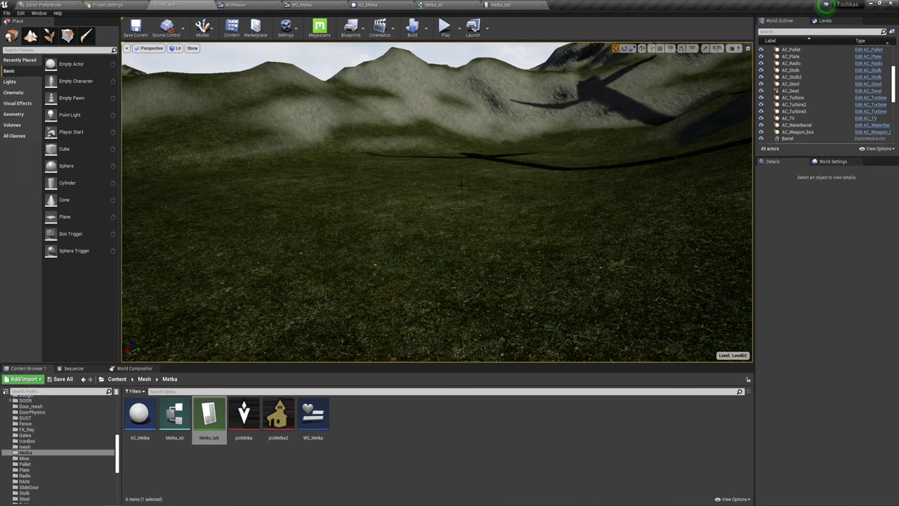
{"action": "left_click", "coordinate": [239, 5]}
{"action": "right_click_drag", "start_coordinate": [280, 229], "coordinate": [338, 214]}
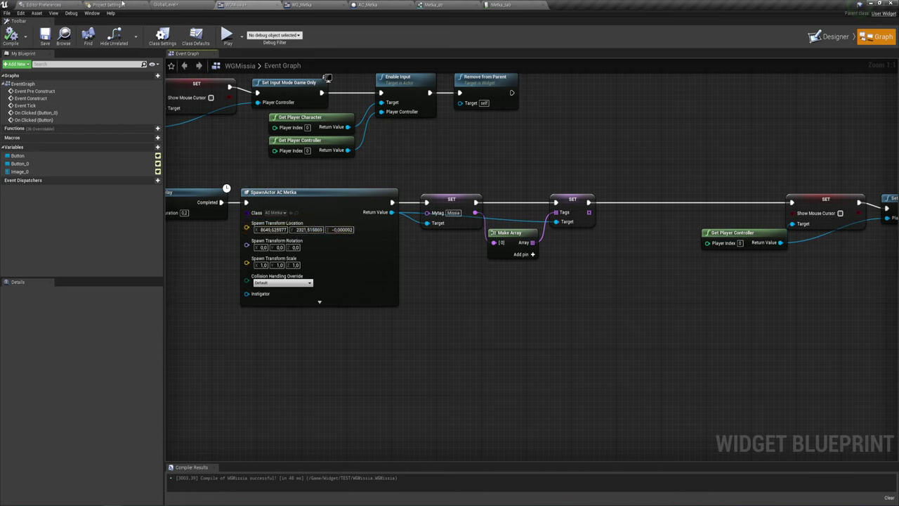
- Play-test the level, walking to the soldier and answering his dialogue, then stop
{"action": "left_click", "coordinate": [181, 7]}
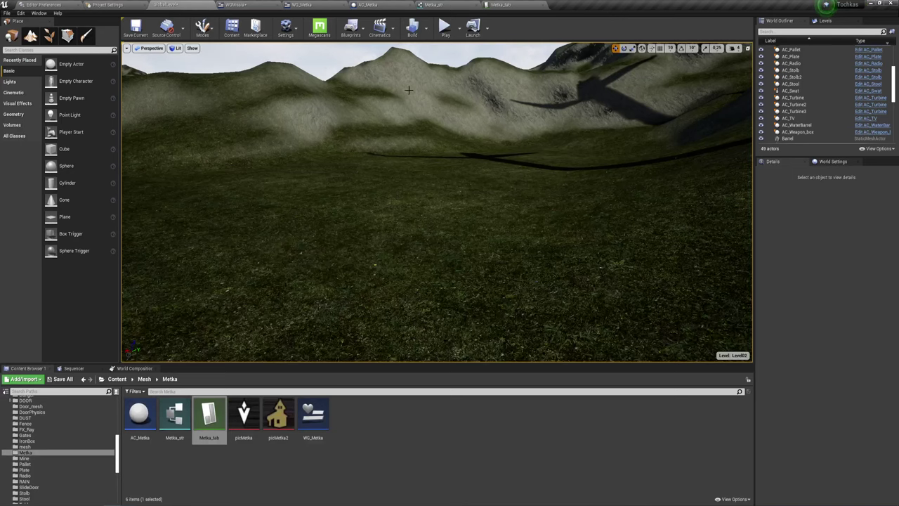
{"action": "left_click", "coordinate": [450, 40]}
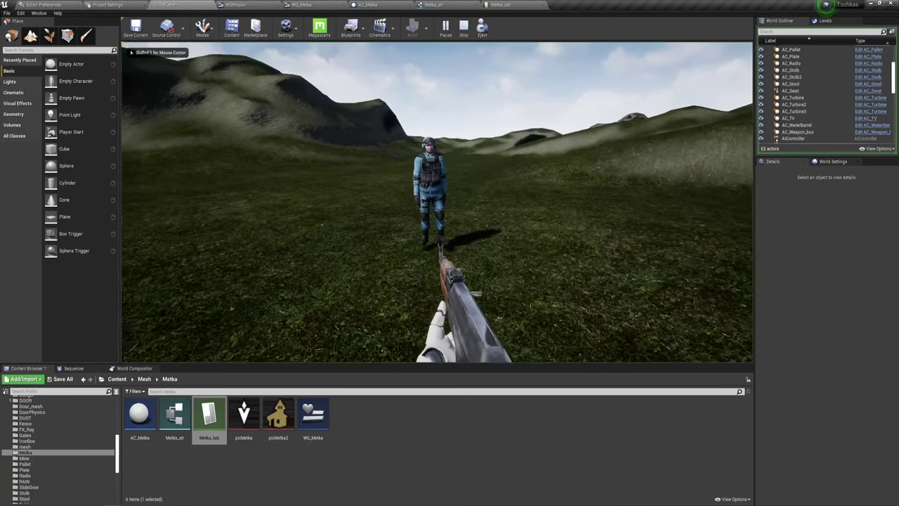
{"action": "key", "text": "e"}
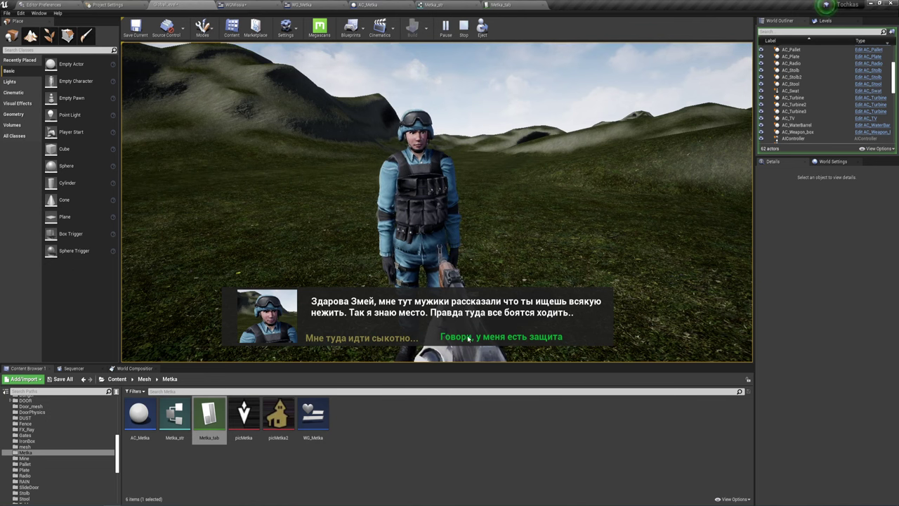
{"action": "left_click", "coordinate": [364, 340]}
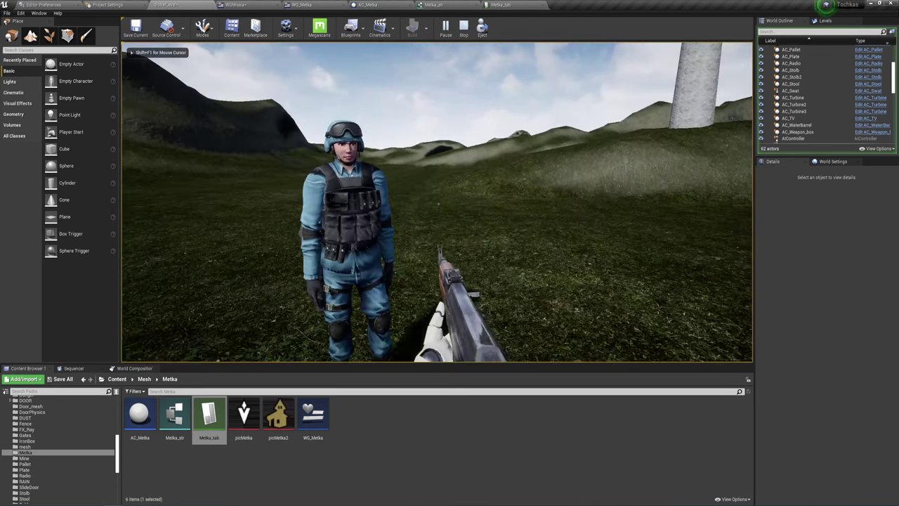
{"action": "key", "text": "Escape"}
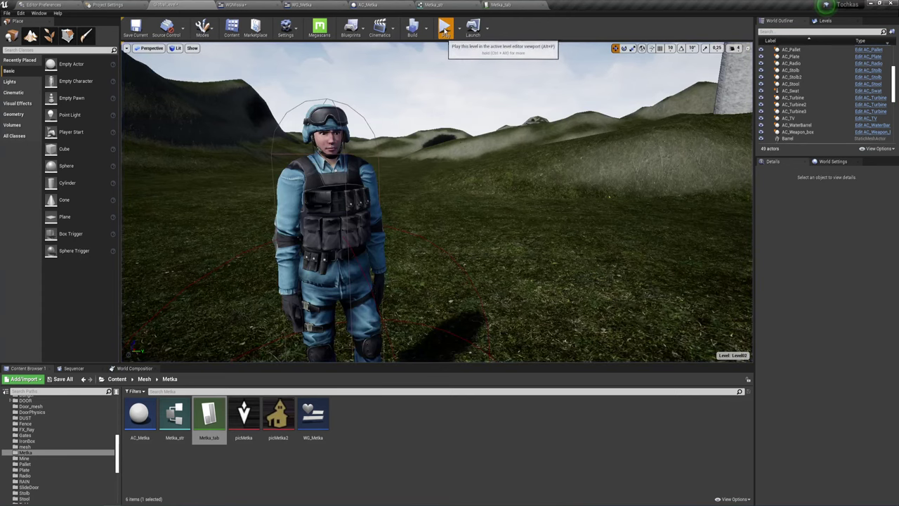
- Play again, accept the mission with 'Говори, у меня есть защита', then dismiss the error log
{"action": "left_click", "coordinate": [446, 28]}
{"action": "key", "text": "w"}
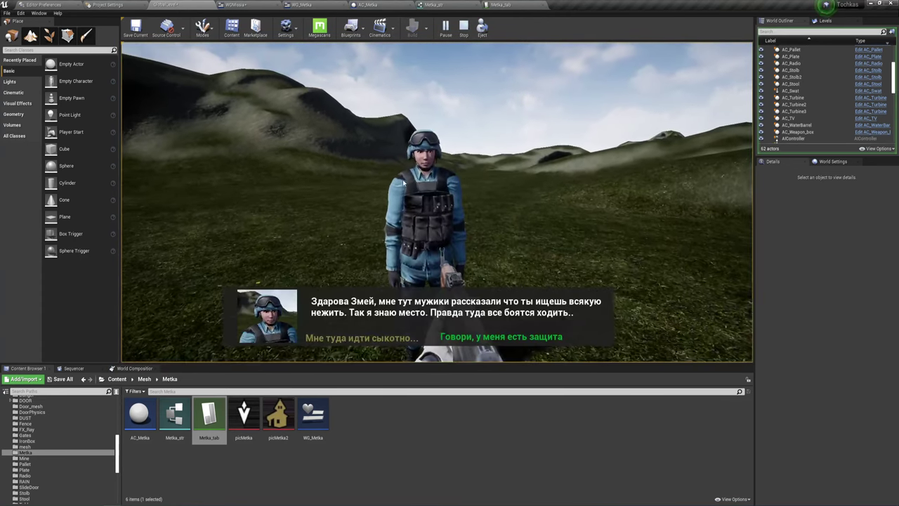
{"action": "left_click", "coordinate": [466, 339]}
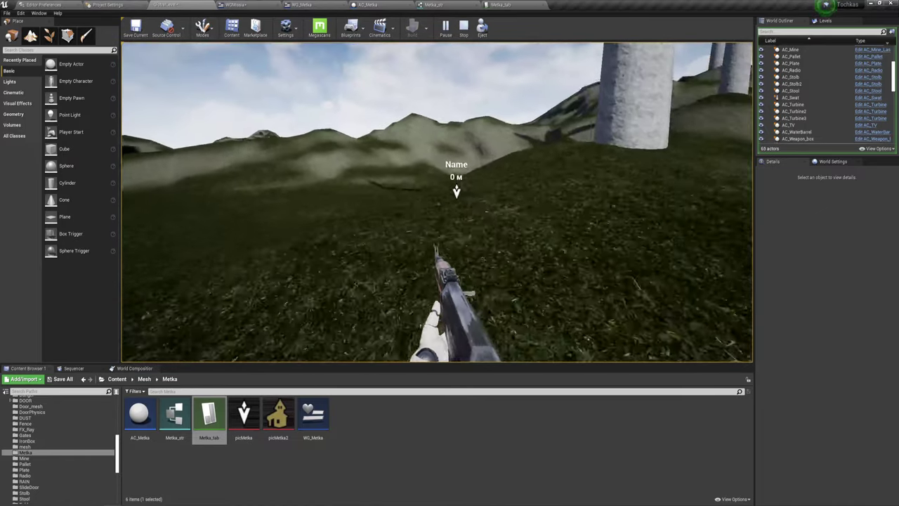
{"action": "key", "text": "Escape"}
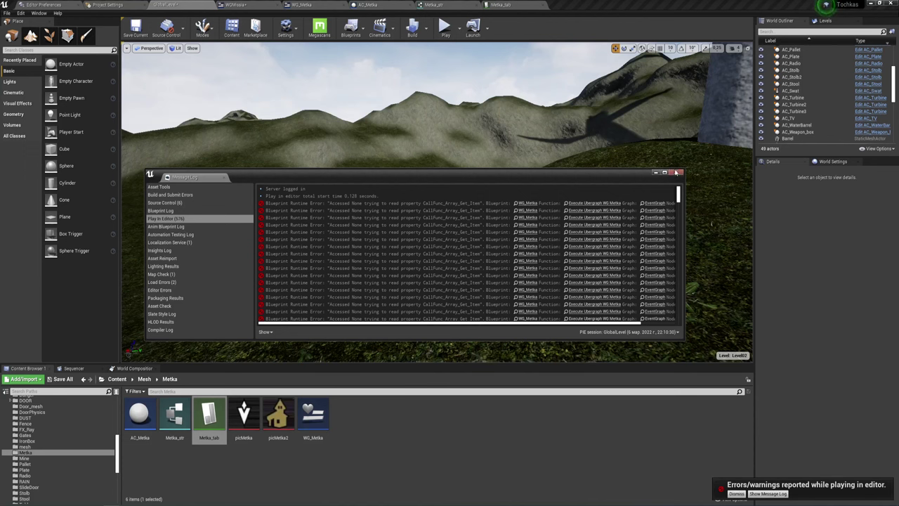
{"action": "left_click", "coordinate": [676, 172]}
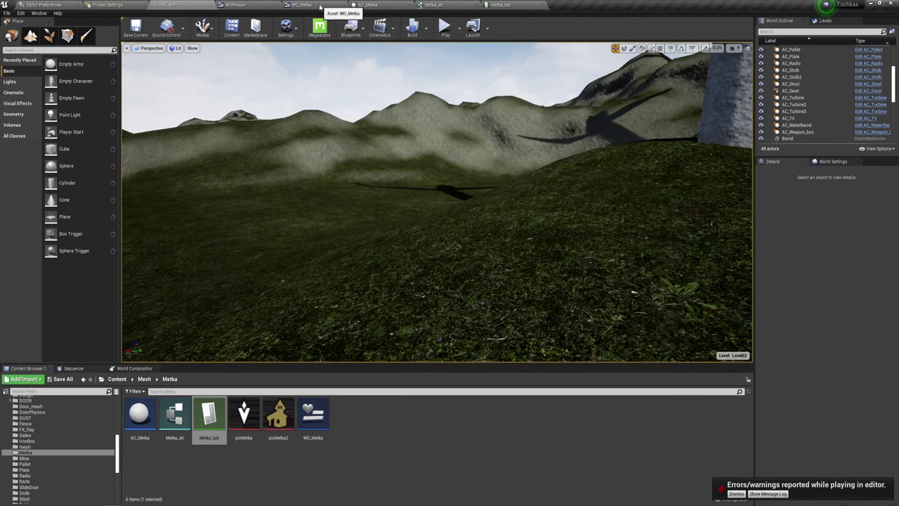
- Review WGMissia's Mytag value Missia and the AC_Metka event graph
{"action": "left_click", "coordinate": [235, 5]}
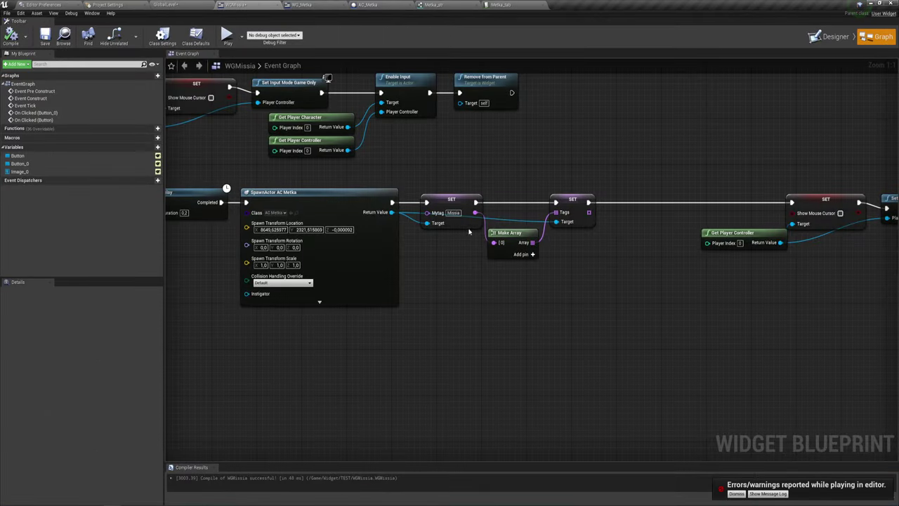
{"action": "left_click", "coordinate": [453, 213]}
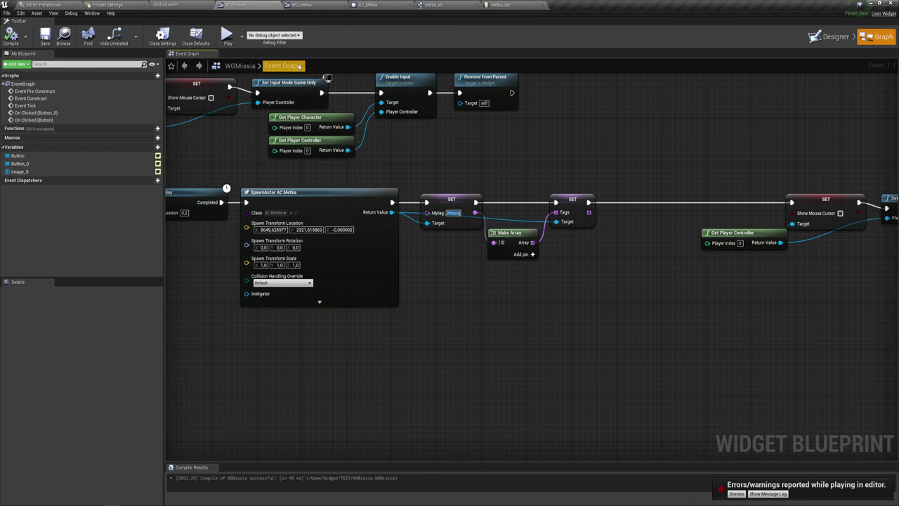
{"action": "right_click_drag", "start_coordinate": [552, 143], "coordinate": [422, 169]}
{"action": "right_click_drag", "start_coordinate": [418, 111], "coordinate": [533, 132]}
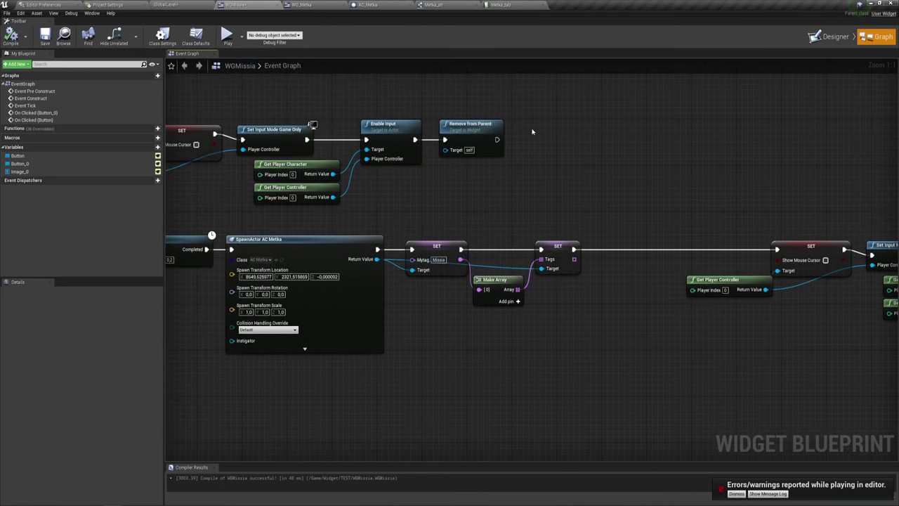
{"action": "left_click", "coordinate": [377, 4]}
{"action": "scroll", "coordinate": [427, 209], "scroll_direction": "up", "scroll_amount": 2}
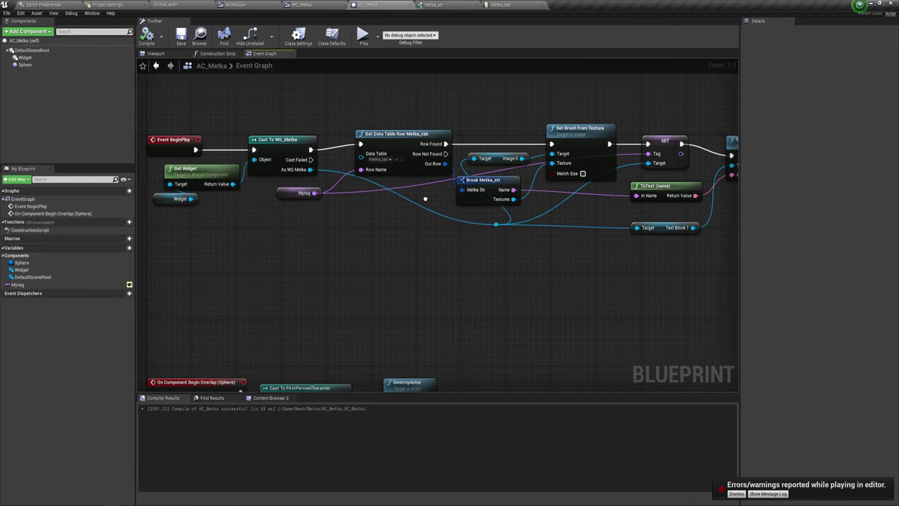
{"action": "right_click_drag", "start_coordinate": [426, 209], "coordinate": [461, 218]}
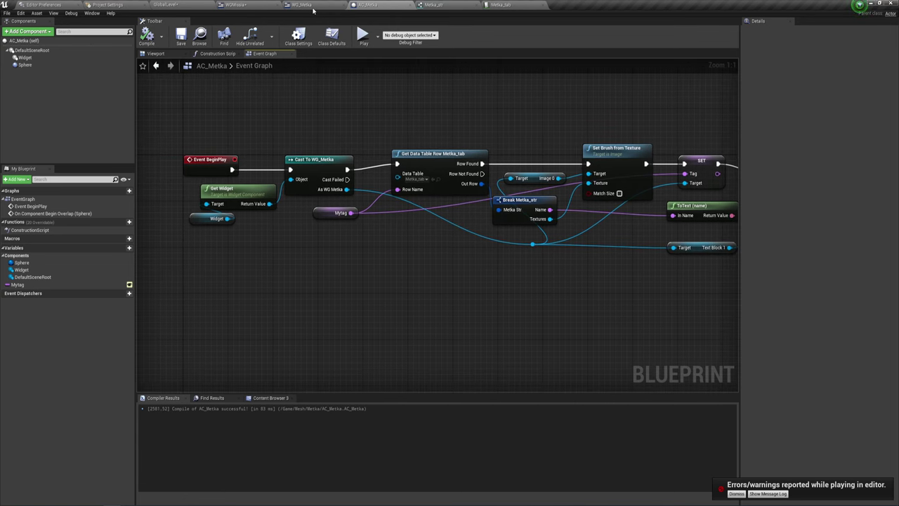
- Look over WG_Metka and confirm the Metka_str table's House row name, leaving it unchanged
{"action": "left_click", "coordinate": [307, 6]}
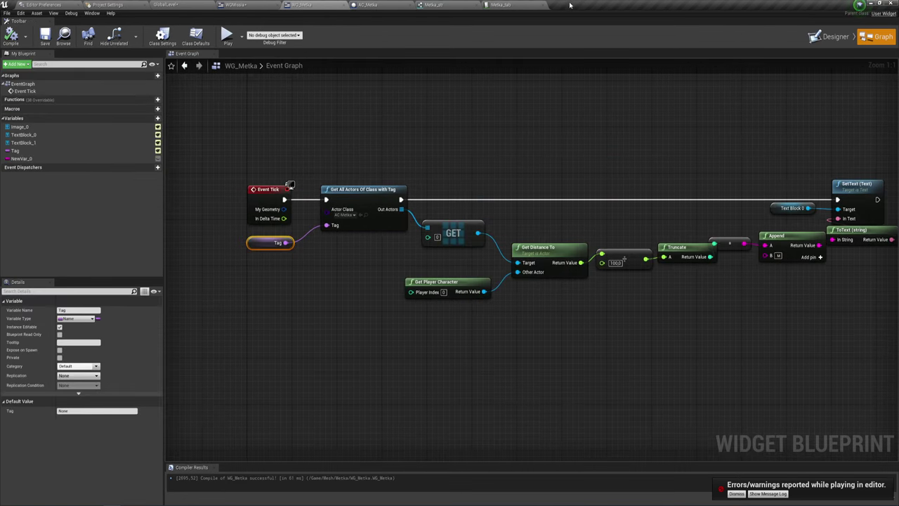
{"action": "left_click", "coordinate": [508, 5]}
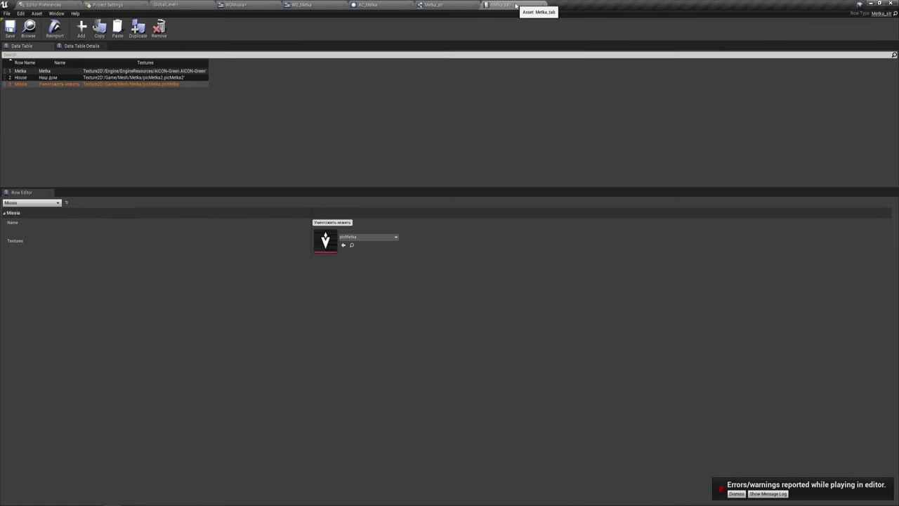
{"action": "double_click", "coordinate": [22, 78]}
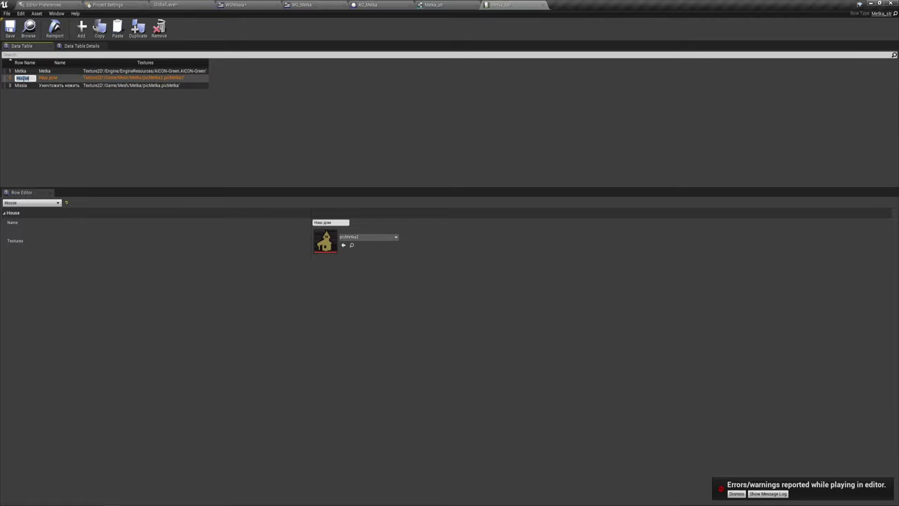
{"action": "left_click", "coordinate": [90, 134]}
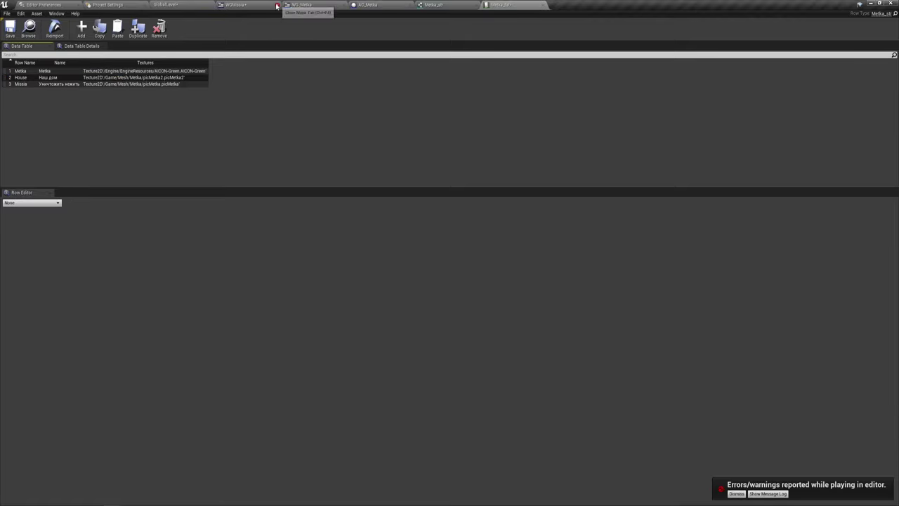
{"action": "left_click", "coordinate": [236, 5]}
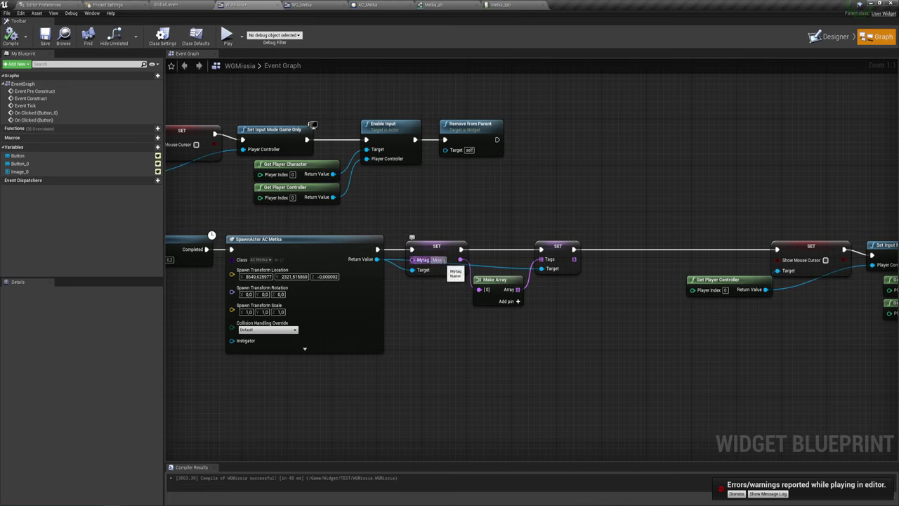
- Set Mytag to House, then play-test accepting the soldier's mission and close the error log
{"action": "type", "text": "House"}
{"action": "key", "text": "Return"}
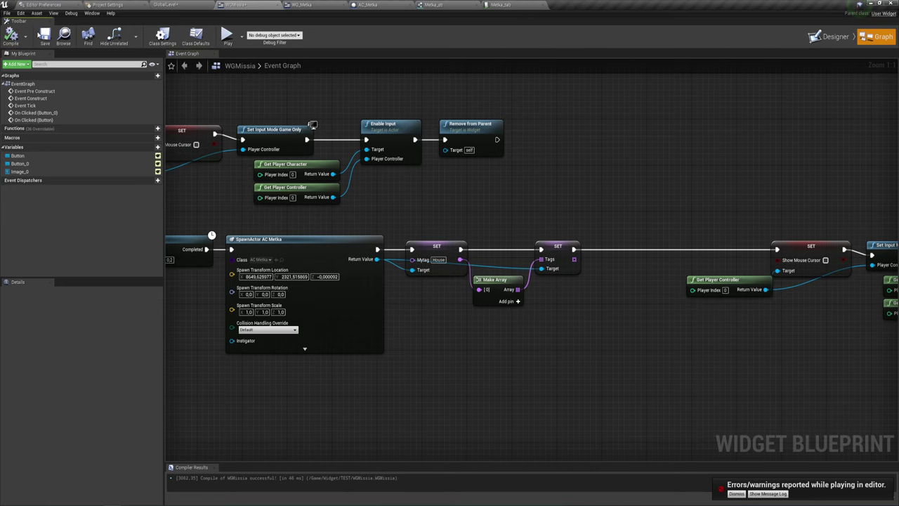
{"action": "left_click", "coordinate": [227, 36]}
{"action": "key", "text": "w"}
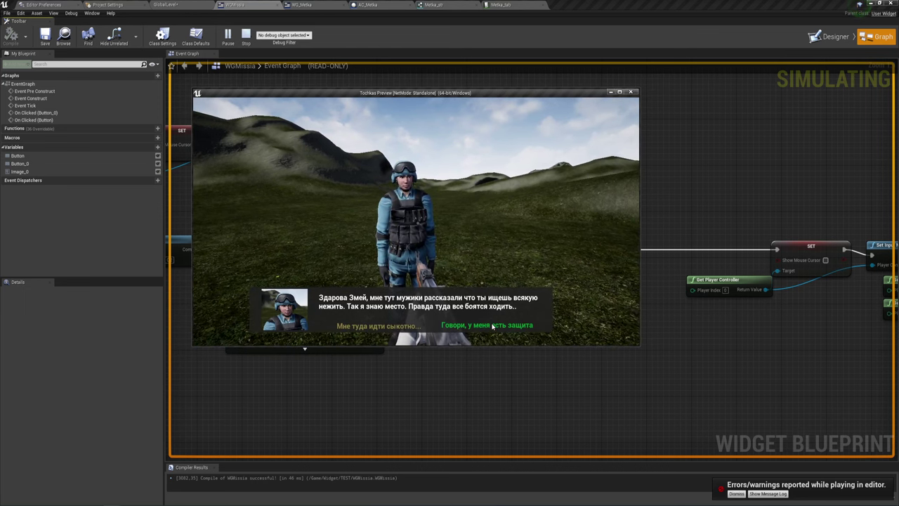
{"action": "left_click", "coordinate": [492, 326]}
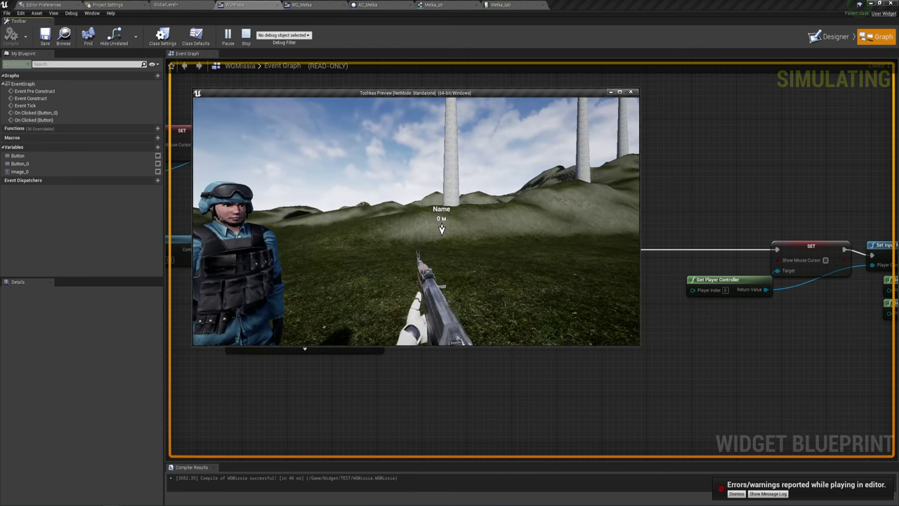
{"action": "key", "text": "Escape"}
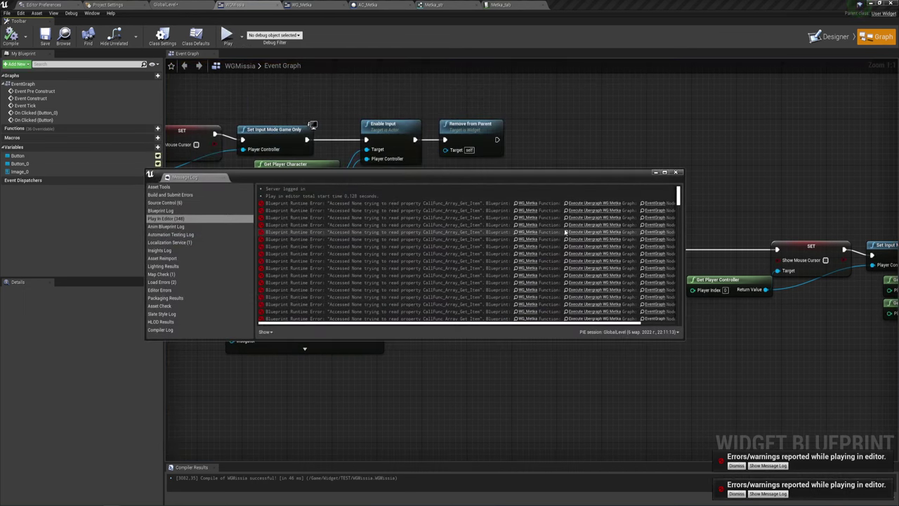
{"action": "scroll", "coordinate": [453, 329], "scroll_direction": "right", "scroll_amount": 3}
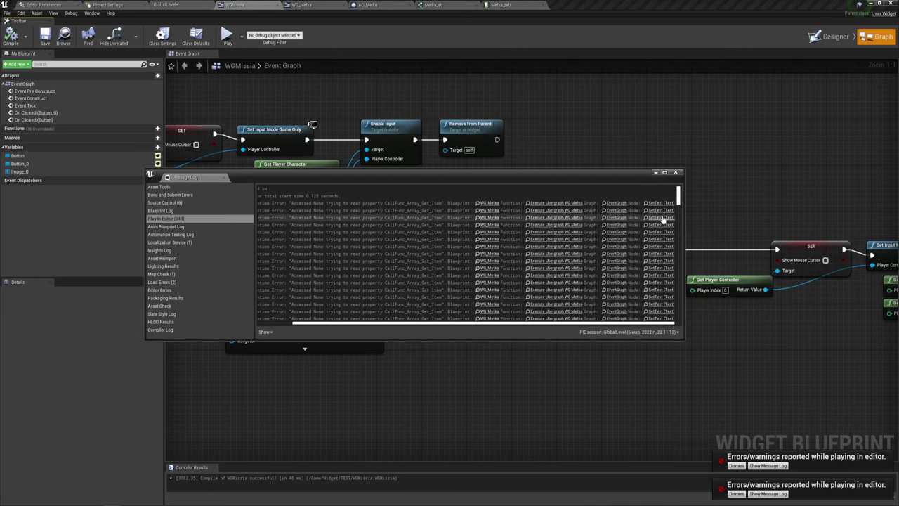
{"action": "left_click", "coordinate": [676, 172]}
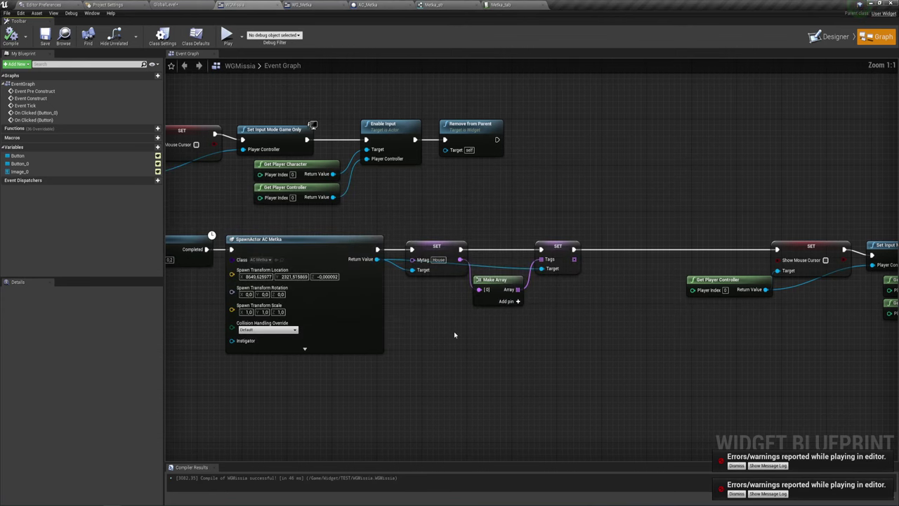
{"action": "right_click_drag", "start_coordinate": [454, 335], "coordinate": [479, 297]}
{"action": "mouse_move", "coordinate": [437, 276]}
{"action": "right_mouse_down"}
{"action": "mouse_move", "coordinate": [543, 266]}
{"action": "mouse_move", "coordinate": [378, 291]}
{"action": "right_mouse_up"}
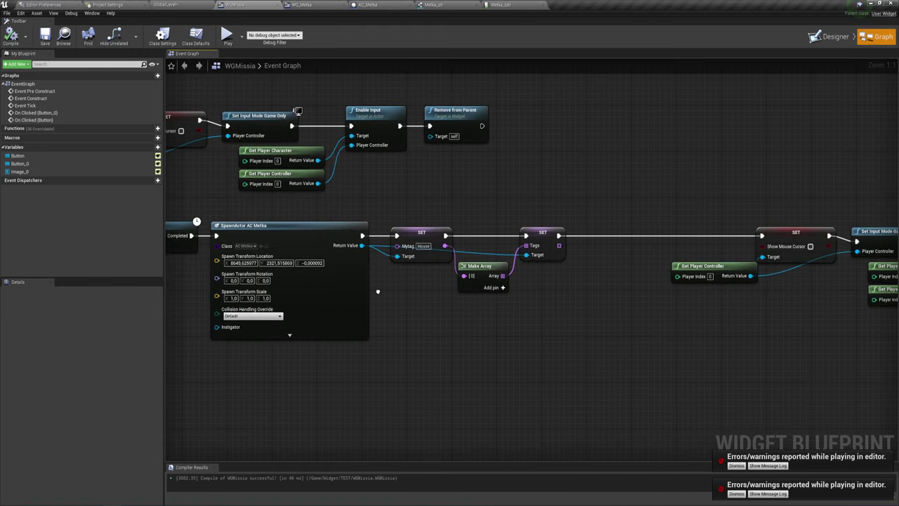
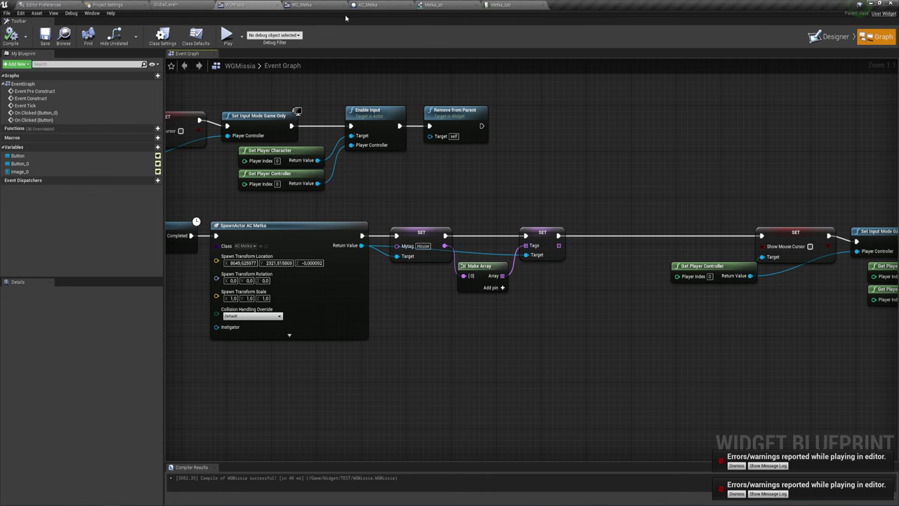
- Glance at the WG_Metka graph, then go back to the GlobalLevel level editor
{"action": "left_click", "coordinate": [314, 8]}
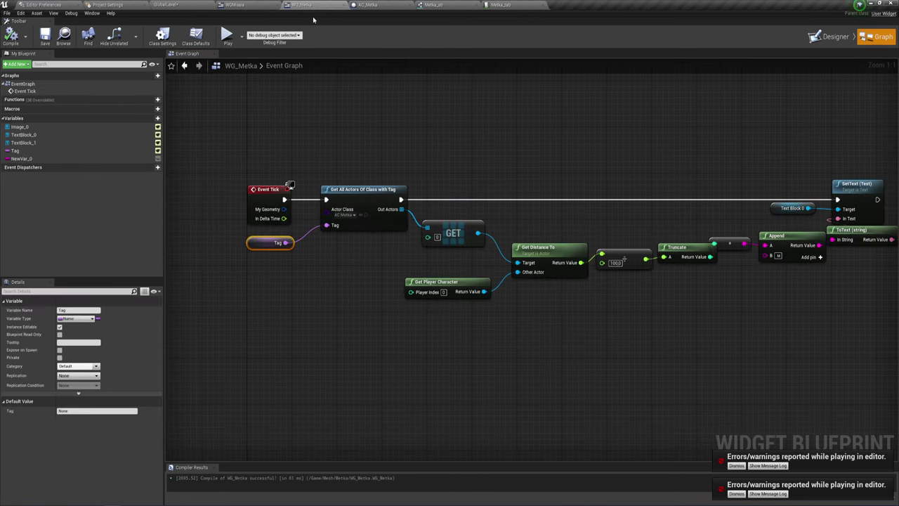
{"action": "left_click", "coordinate": [187, 4]}
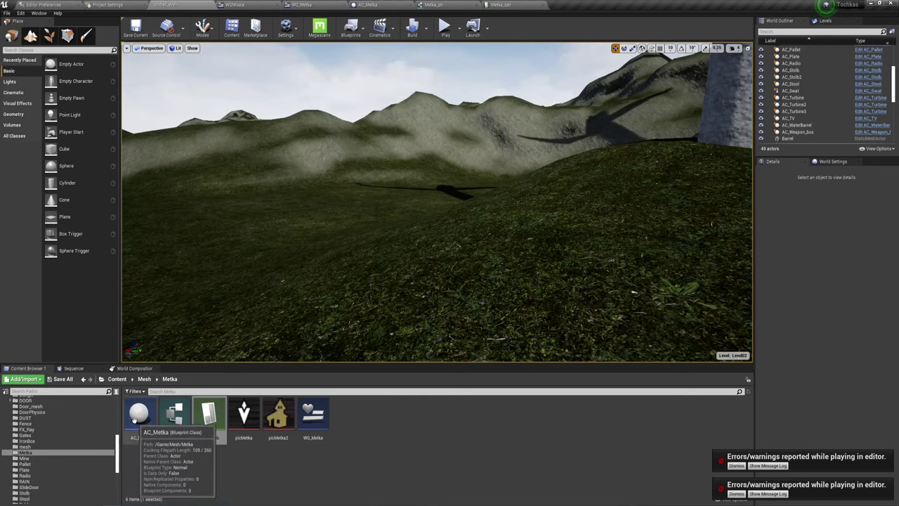
- Focus the view on the AC_Metka marker and snap it down to the ground
{"action": "left_click", "coordinate": [359, 285]}
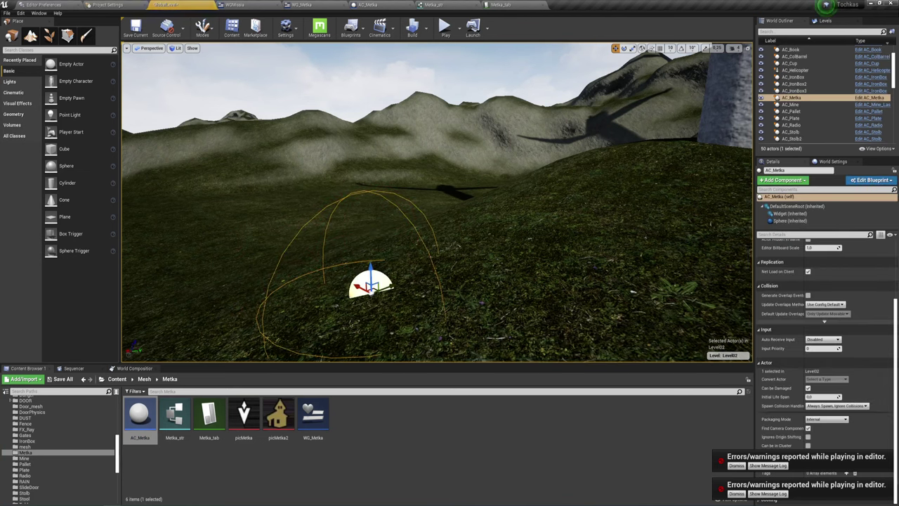
{"action": "key", "text": "f"}
{"action": "right_click_drag", "start_coordinate": [407, 226], "coordinate": [383, 202]}
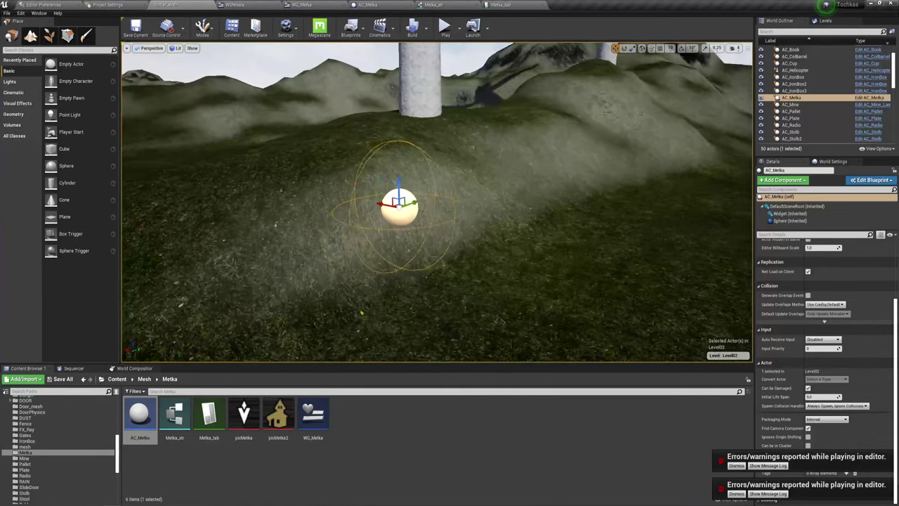
{"action": "key", "text": "End"}
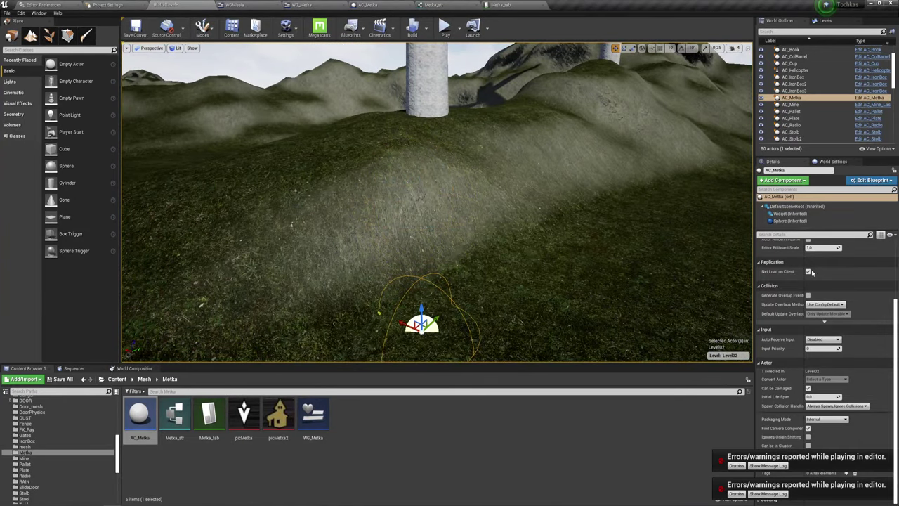
{"action": "scroll", "coordinate": [815, 273], "scroll_direction": "up", "scroll_amount": 3}
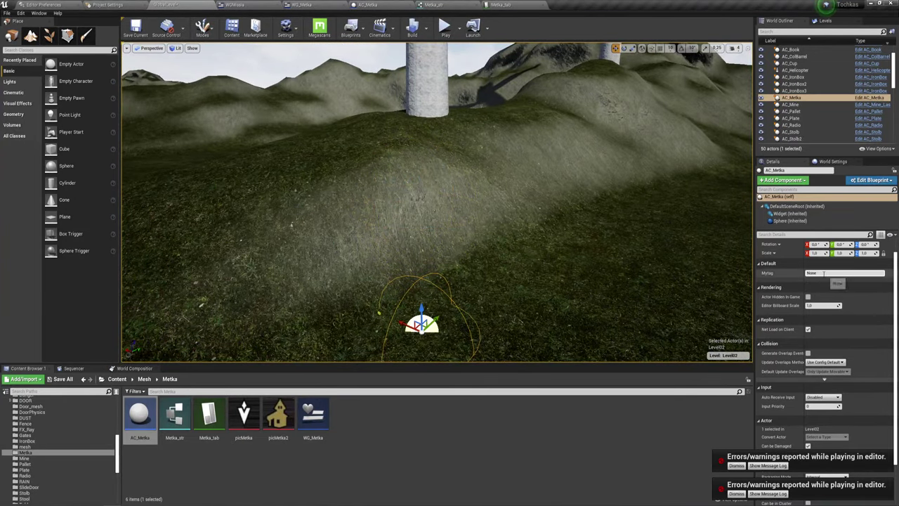
- Clear the error notifications and add a Tags entry reading House to the marker
{"action": "left_click", "coordinate": [824, 274]}
{"action": "type", "text": "Hous"}
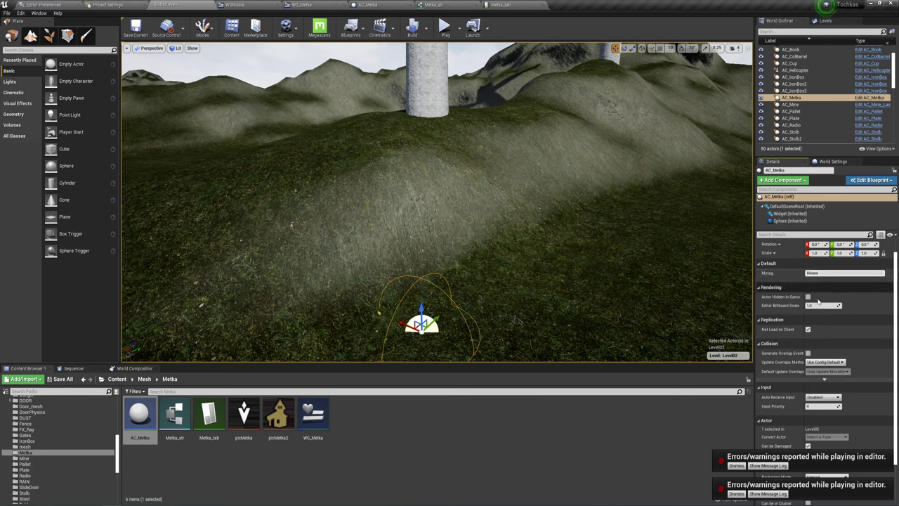
{"action": "scroll", "coordinate": [780, 366], "scroll_direction": "down", "scroll_amount": 2}
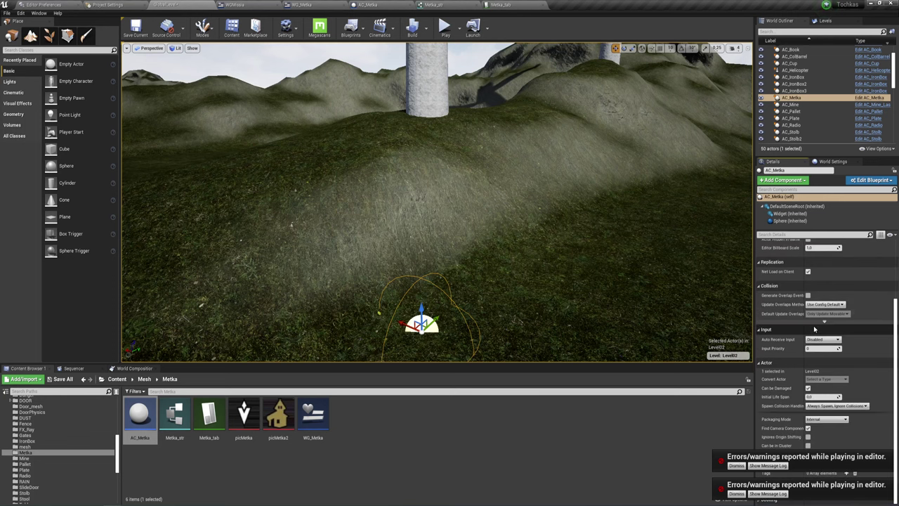
{"action": "left_click", "coordinate": [741, 466]}
{"action": "left_click", "coordinate": [737, 494]}
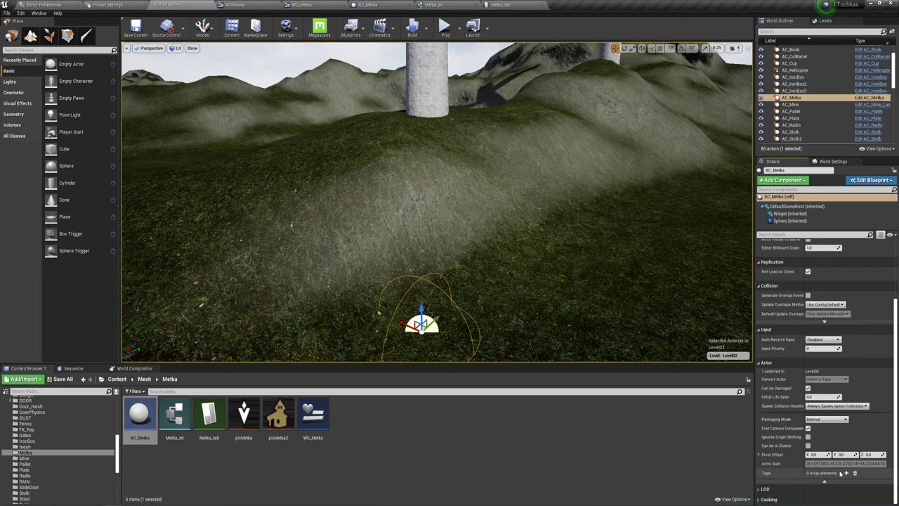
{"action": "left_click", "coordinate": [846, 473]}
{"action": "type", "text": "House"}
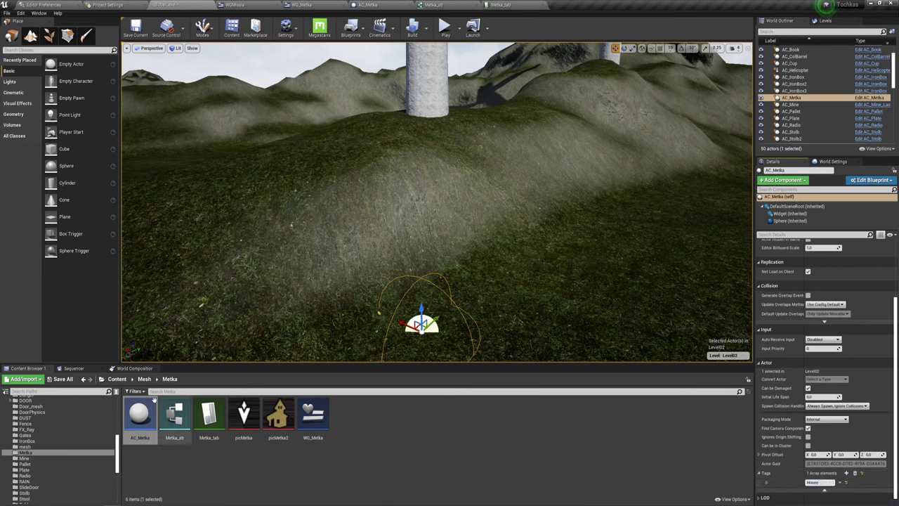
- Run a quick play test, close the Message Log, and commit House as the Mytag value
{"action": "left_click", "coordinate": [445, 28]}
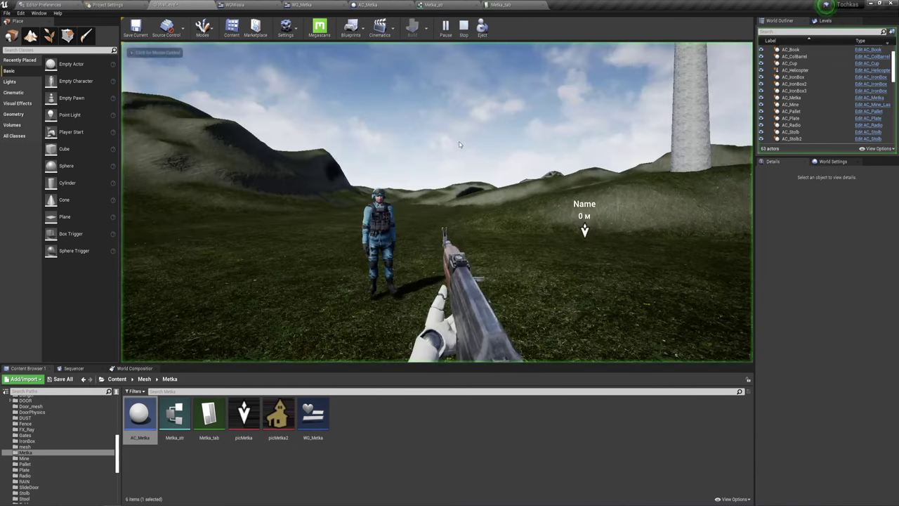
{"action": "key", "text": "Escape"}
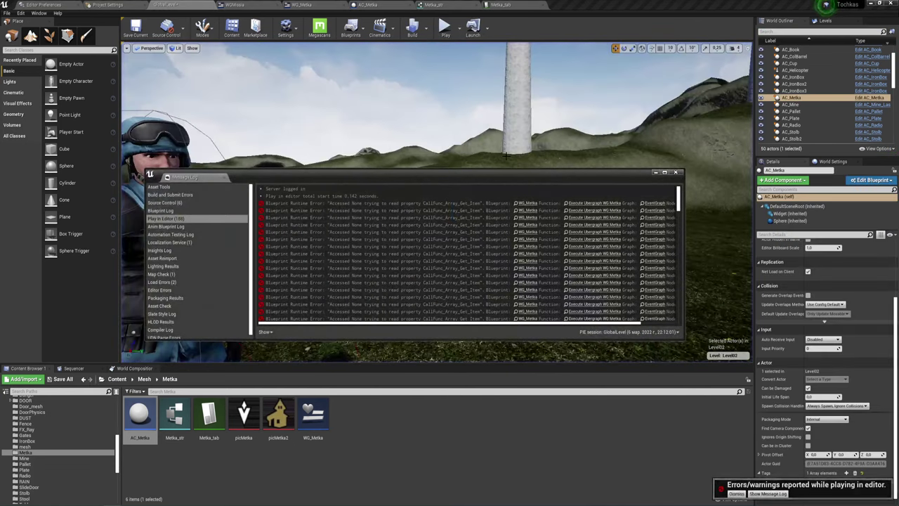
{"action": "left_click", "coordinate": [678, 173]}
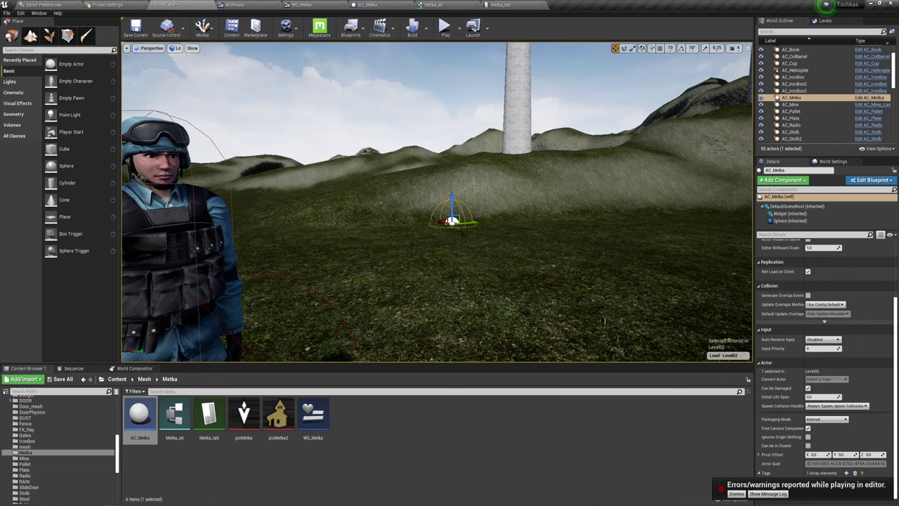
{"action": "scroll", "coordinate": [826, 291], "scroll_direction": "up", "scroll_amount": 3}
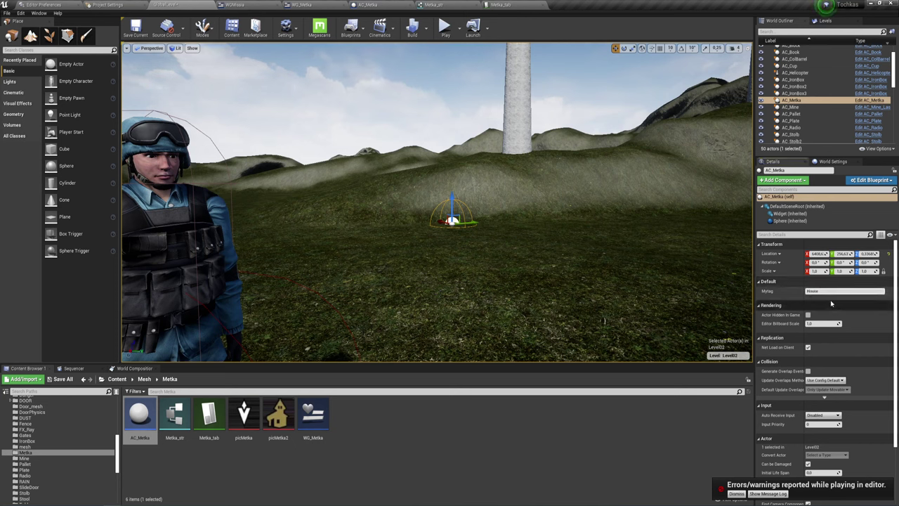
{"action": "left_click", "coordinate": [819, 325]}
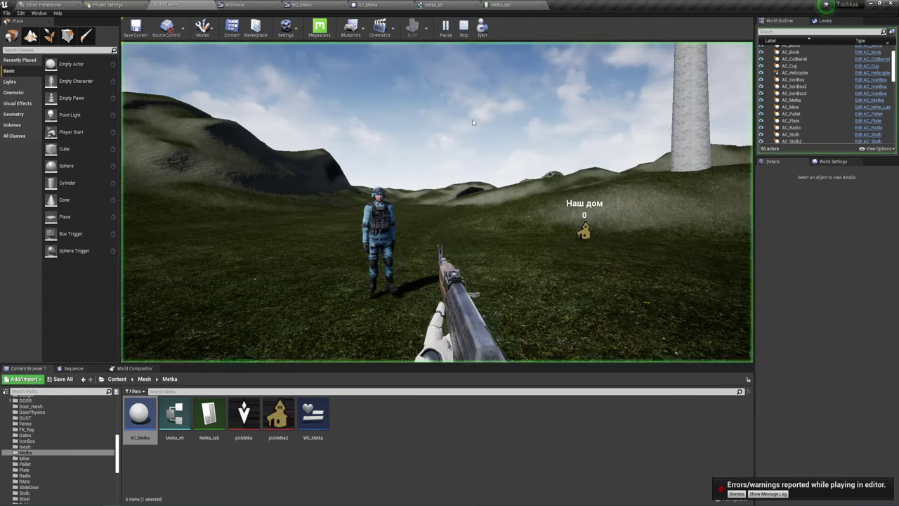
- Play-test by walking toward the Наш дом marker, then go to the WGMissia graph
{"action": "left_click", "coordinate": [445, 27]}
{"action": "key", "text": "w"}
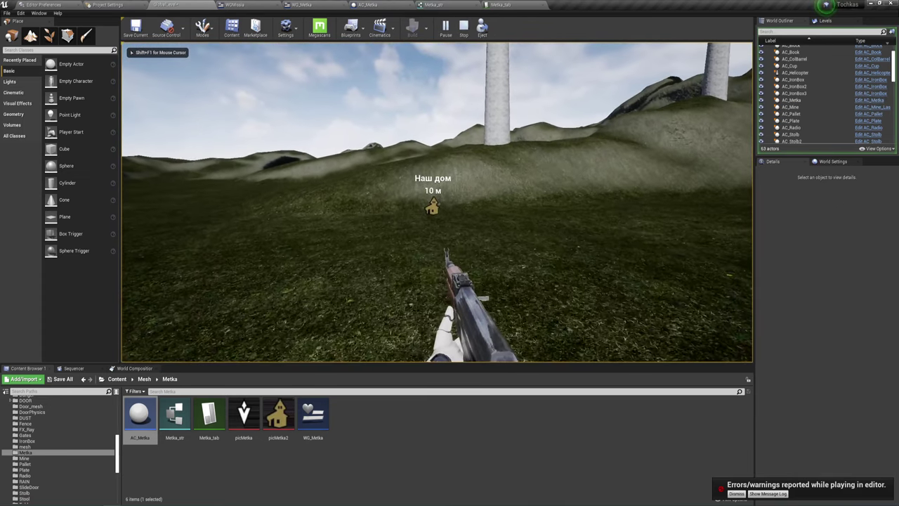
{"action": "key", "text": "Escape"}
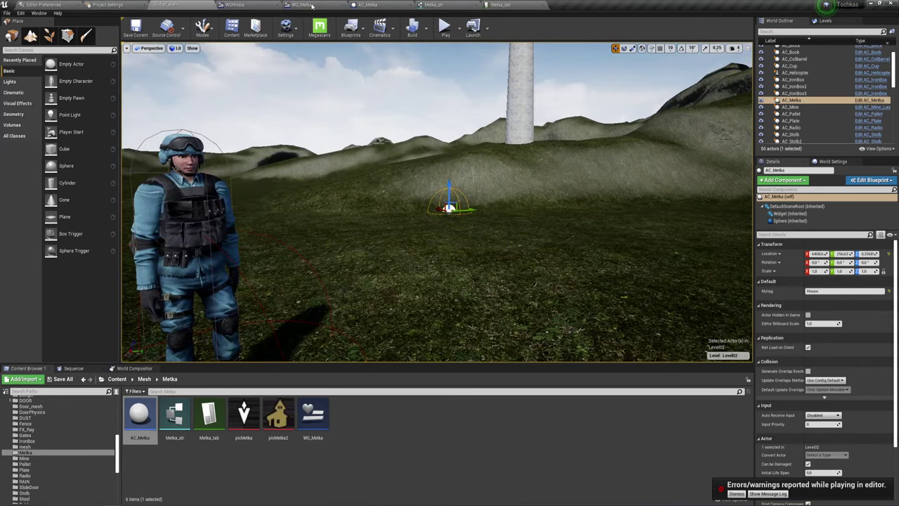
{"action": "left_click", "coordinate": [246, 5]}
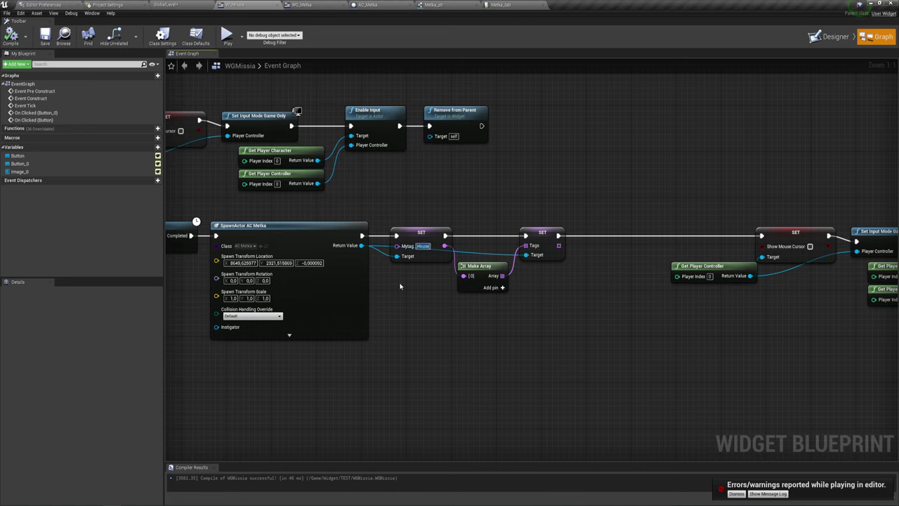
- Nudge the SET Mytag node up and pan to view the whole WGMissia node chain
{"action": "left_click_drag", "start_coordinate": [416, 236], "coordinate": [422, 219]}
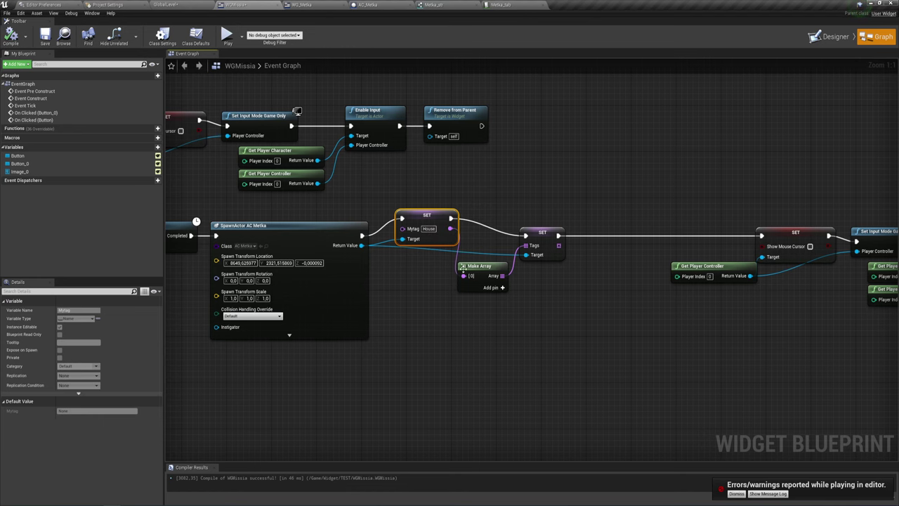
{"action": "left_click", "coordinate": [547, 240]}
{"action": "right_click_drag", "start_coordinate": [395, 294], "coordinate": [538, 306]}
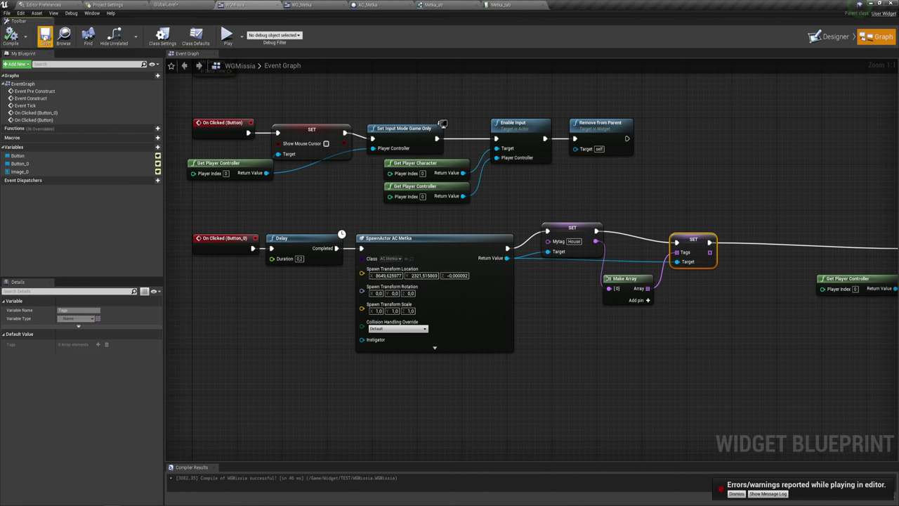
- In the AC_Metka blueprint, tick Expose on Spawn for Mytag and launch a play test
{"action": "left_click", "coordinate": [165, 5]}
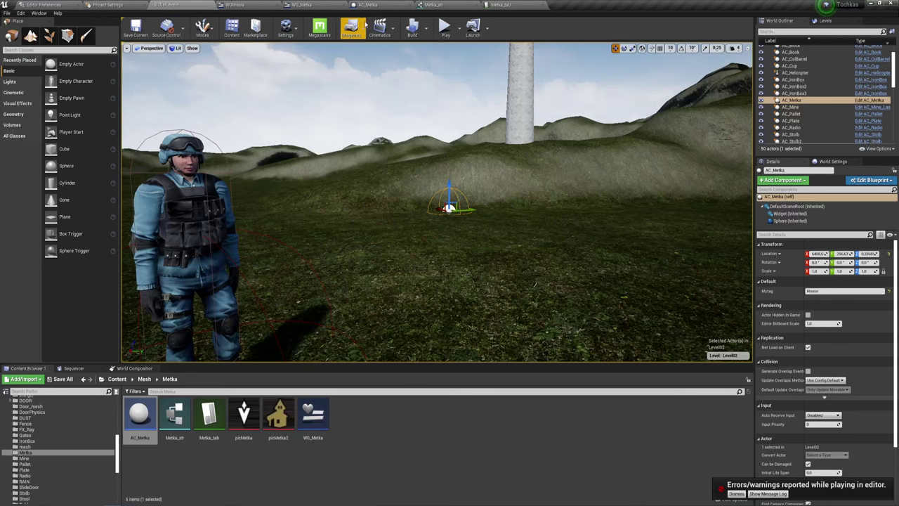
{"action": "left_click", "coordinate": [324, 5]}
{"action": "left_click", "coordinate": [371, 5]}
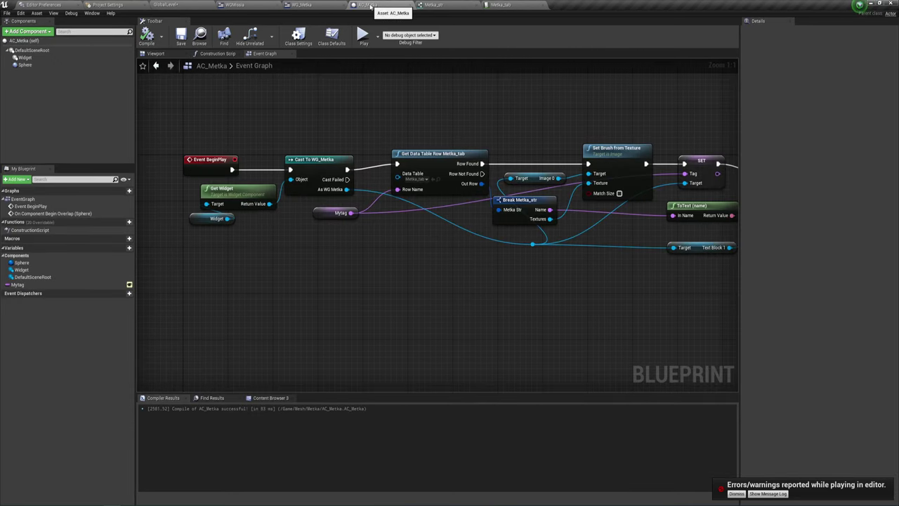
{"action": "left_click", "coordinate": [18, 285]}
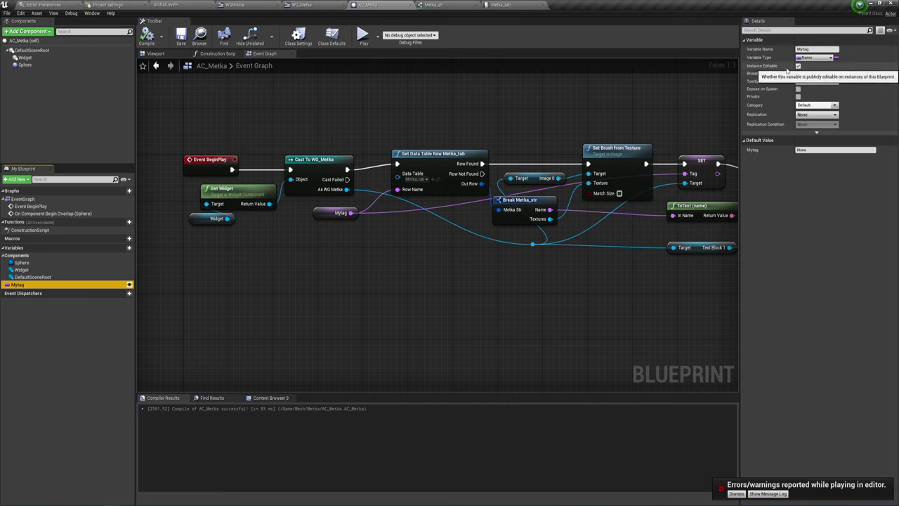
{"action": "left_click", "coordinate": [799, 90]}
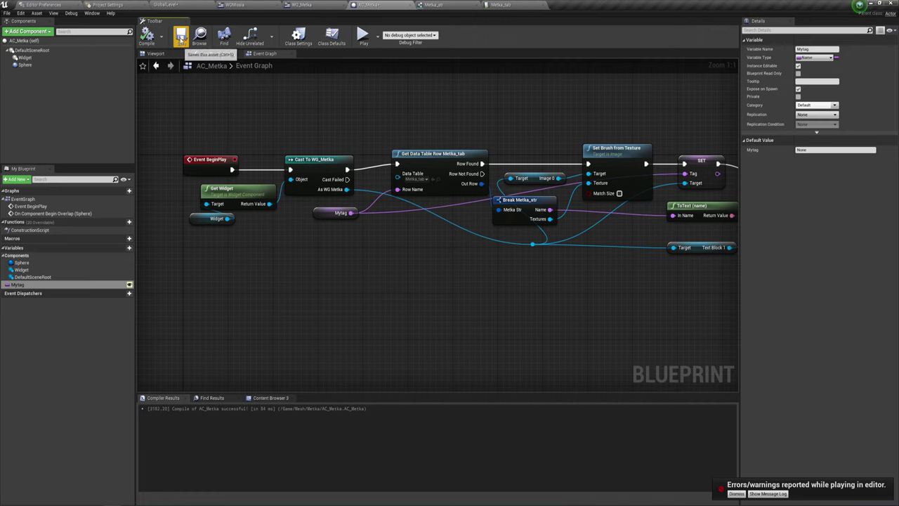
{"action": "left_click", "coordinate": [361, 35]}
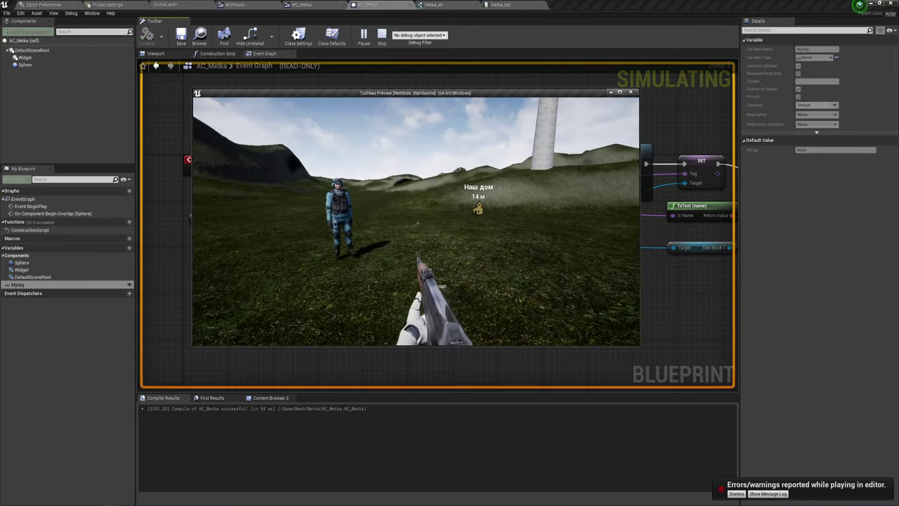
- Answer the soldier, walk toward the Наш дом marker, then stop and close the error log
{"action": "key", "text": "w"}
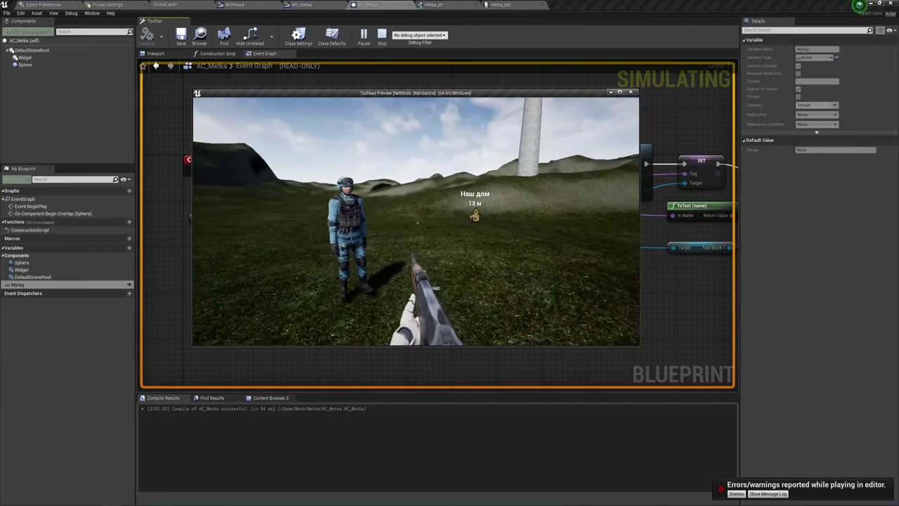
{"action": "key", "text": "w"}
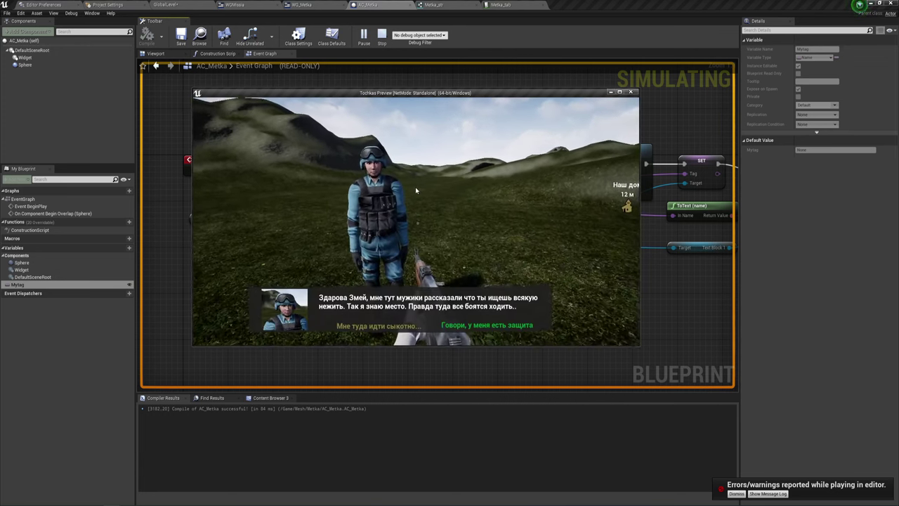
{"action": "left_click", "coordinate": [460, 326]}
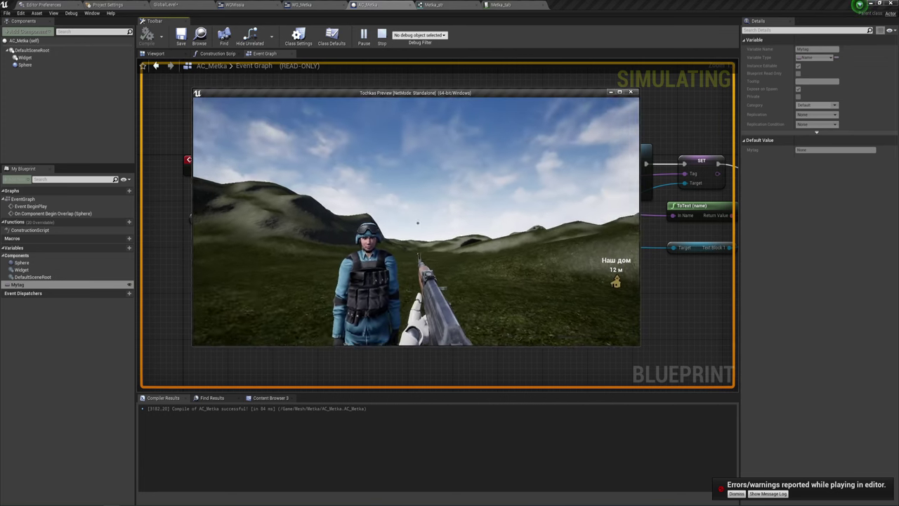
{"action": "key", "text": "w"}
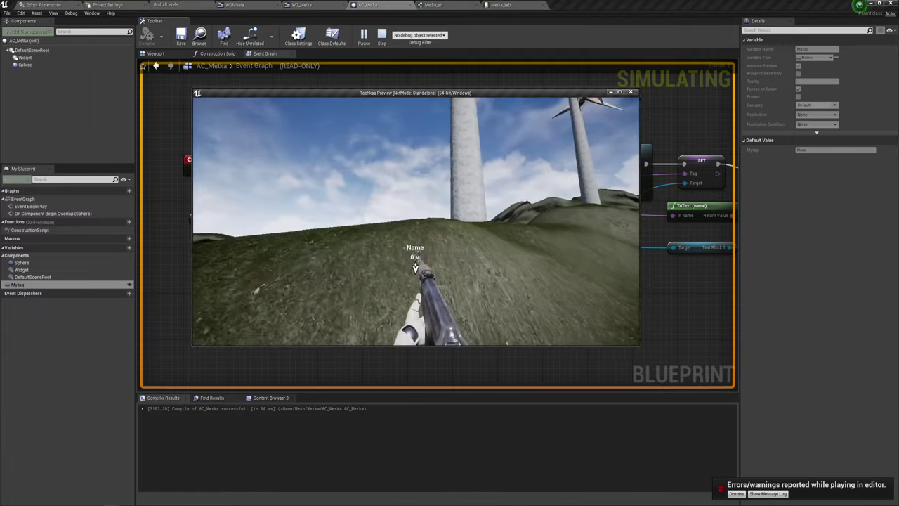
{"action": "key", "text": "Escape"}
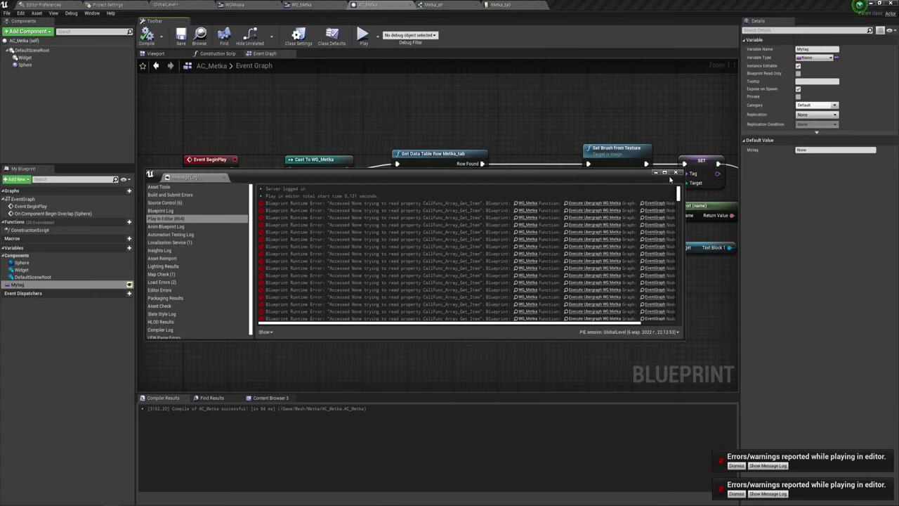
{"action": "left_click", "coordinate": [675, 173]}
{"action": "left_click", "coordinate": [305, 5]}
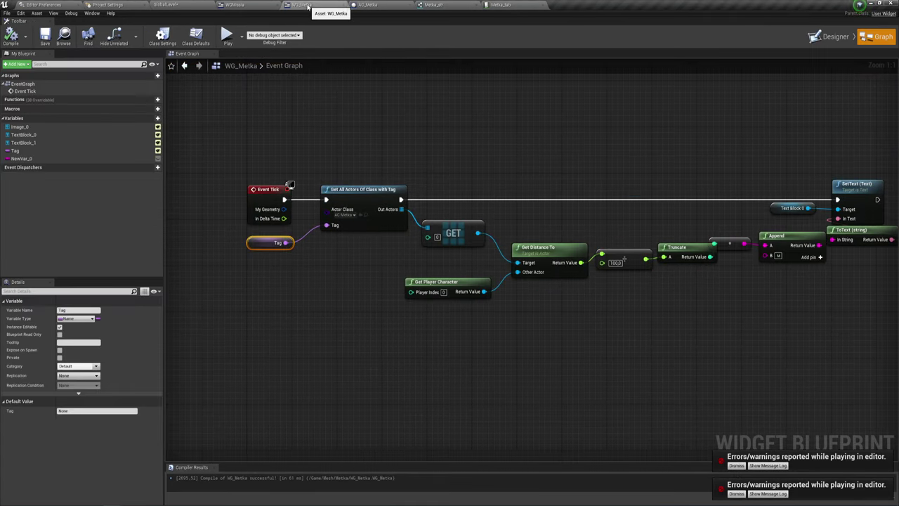
{"action": "left_click", "coordinate": [254, 5]}
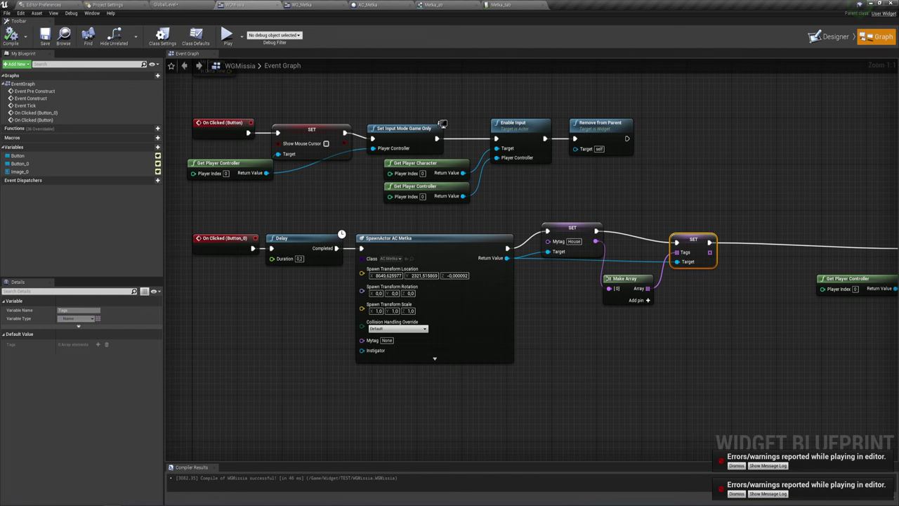
{"action": "left_click", "coordinate": [367, 5]}
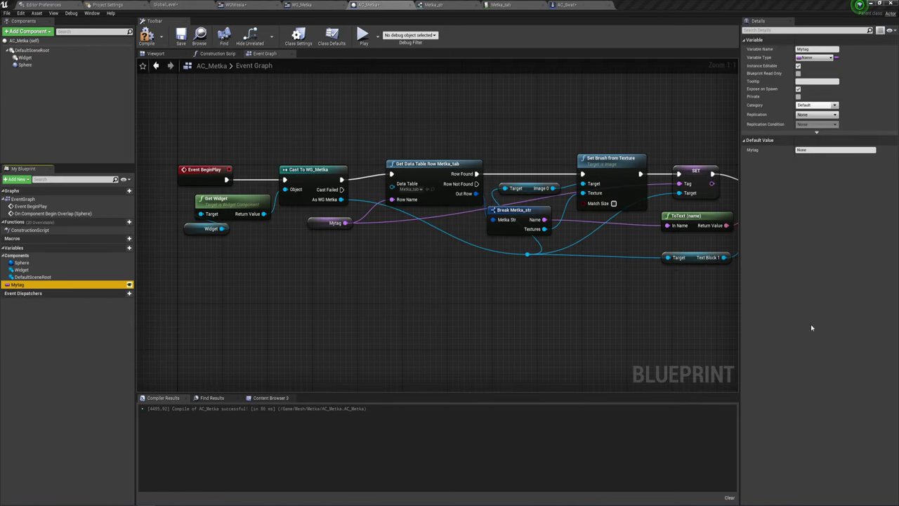
{"action": "right_click_drag", "start_coordinate": [558, 323], "coordinate": [538, 316]}
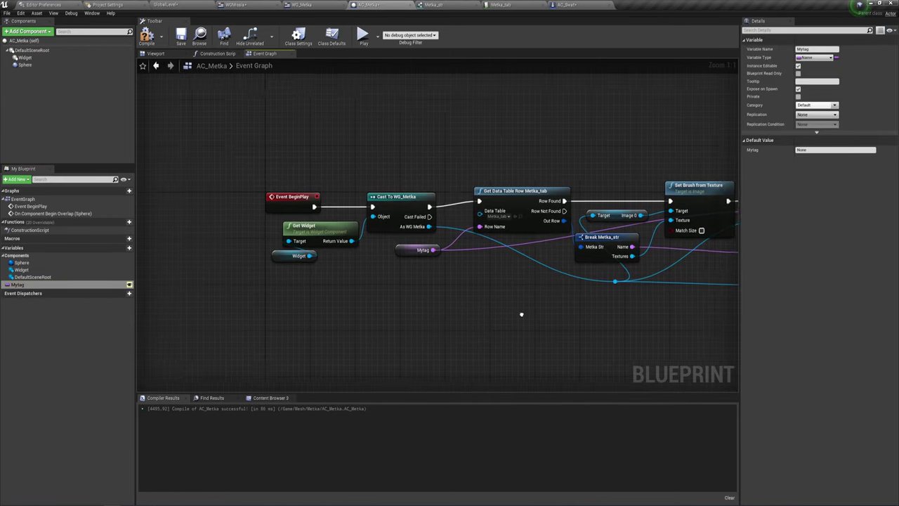
{"action": "right_click_drag", "start_coordinate": [411, 292], "coordinate": [446, 284]}
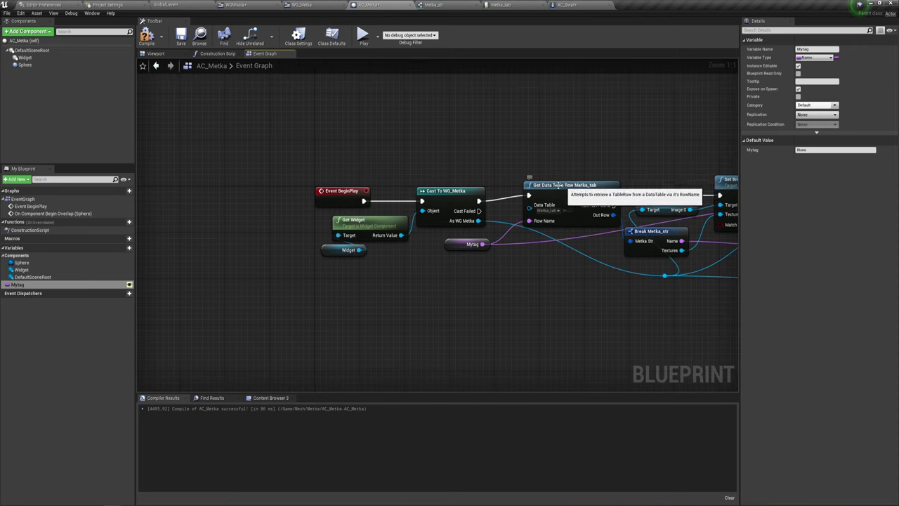
{"action": "right_click_drag", "start_coordinate": [360, 276], "coordinate": [431, 252]}
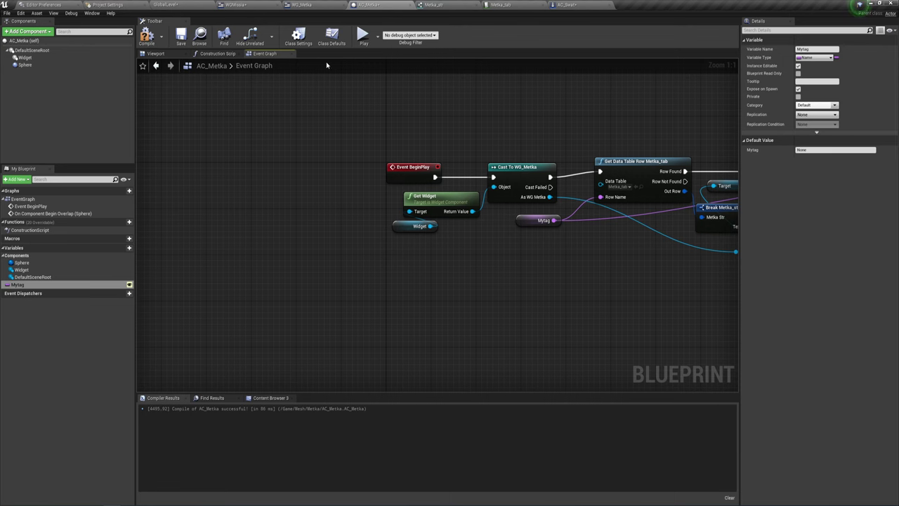
{"action": "left_click", "coordinate": [306, 6]}
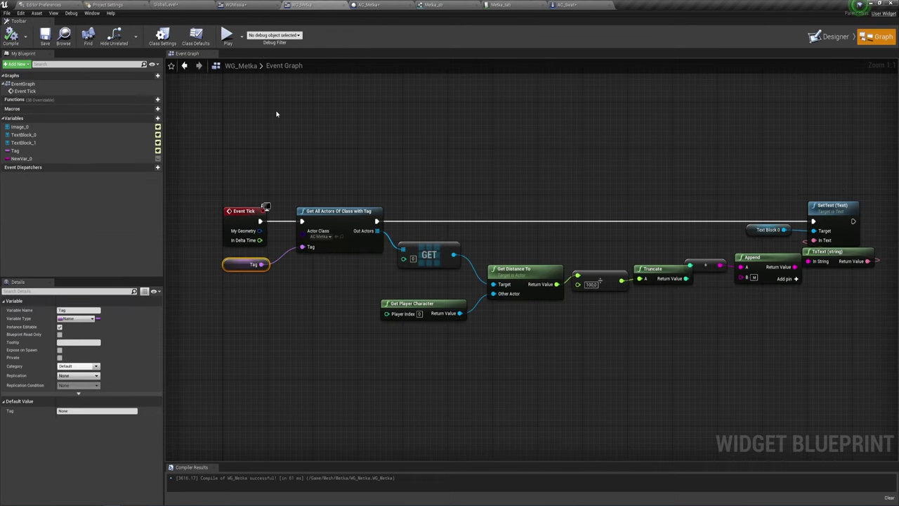
- Set the WGMissia SpawnActor AC Metka node's Mytag pin to Missia
{"action": "left_click_drag", "start_coordinate": [239, 6], "coordinate": [296, 5]}
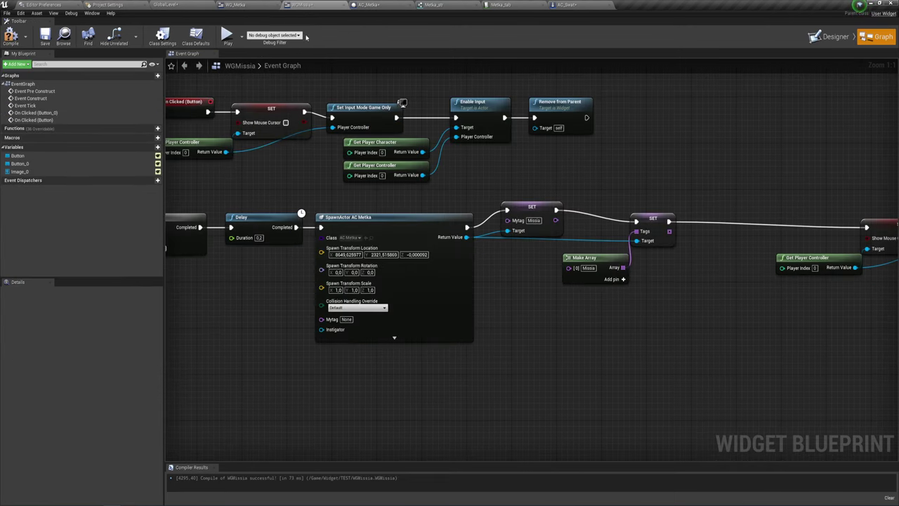
{"action": "right_click_drag", "start_coordinate": [451, 363], "coordinate": [545, 328]}
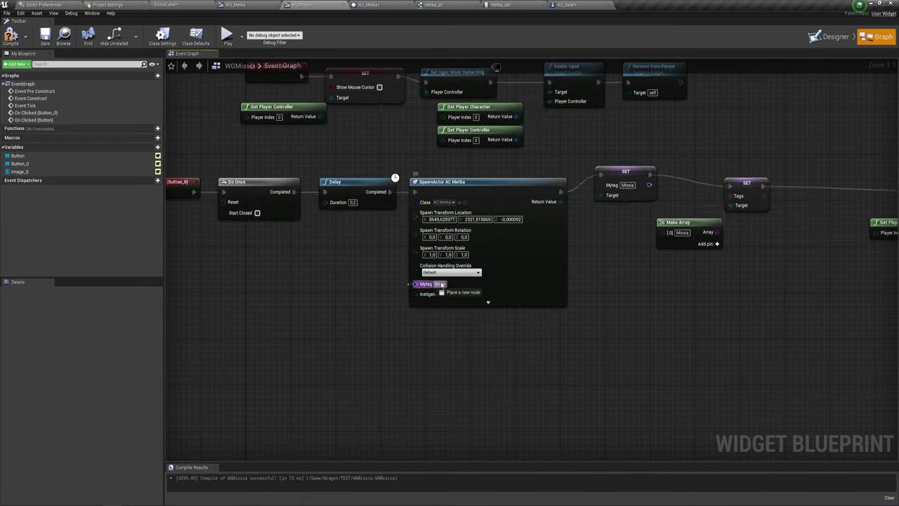
{"action": "left_click", "coordinate": [440, 284]}
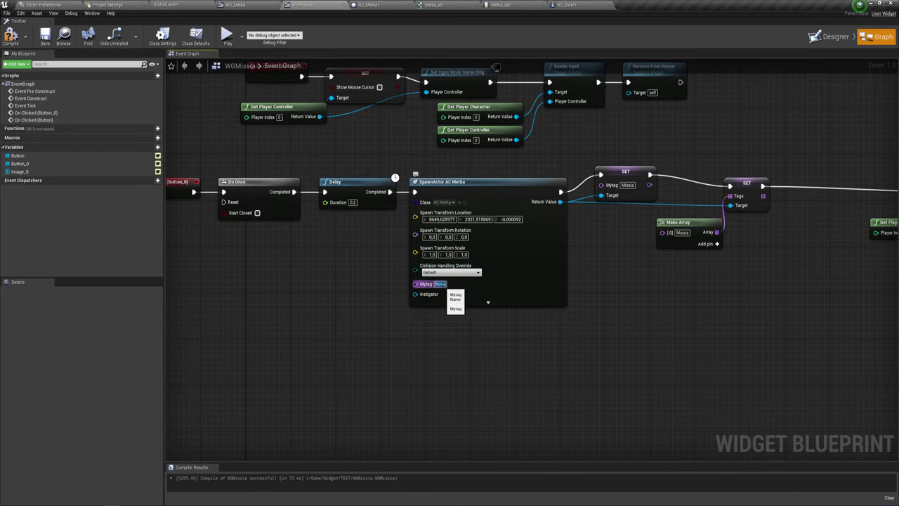
{"action": "left_click", "coordinate": [608, 208]}
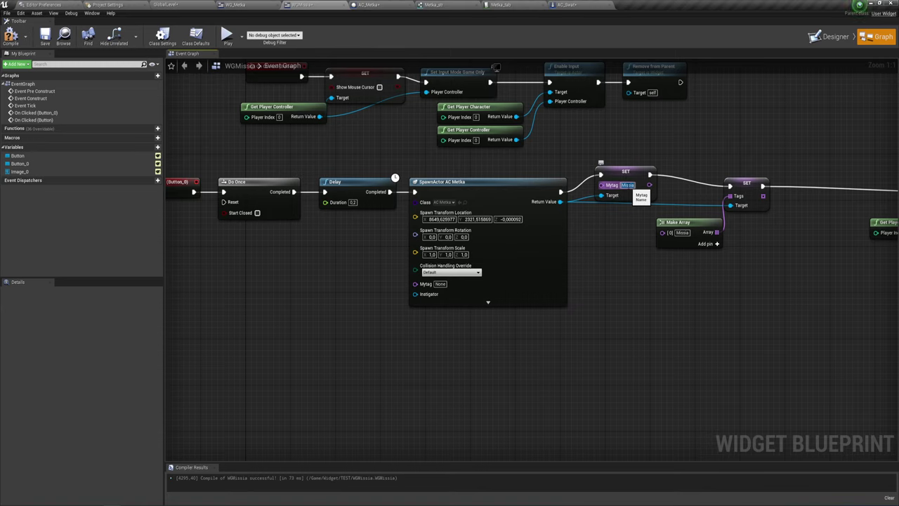
{"action": "left_click", "coordinate": [440, 284]}
{"action": "type", "text": "Missia"}
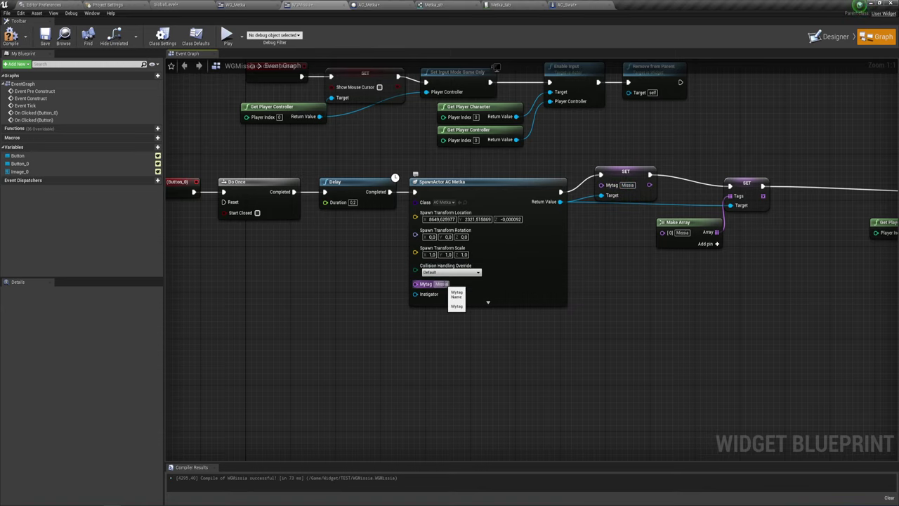
{"action": "left_click", "coordinate": [633, 280]}
- Delete the SET Mytag, SET Tags and Make Array nodes; wire spawn exec to Show Mouse Cursor SET
{"action": "left_click", "coordinate": [627, 191]}
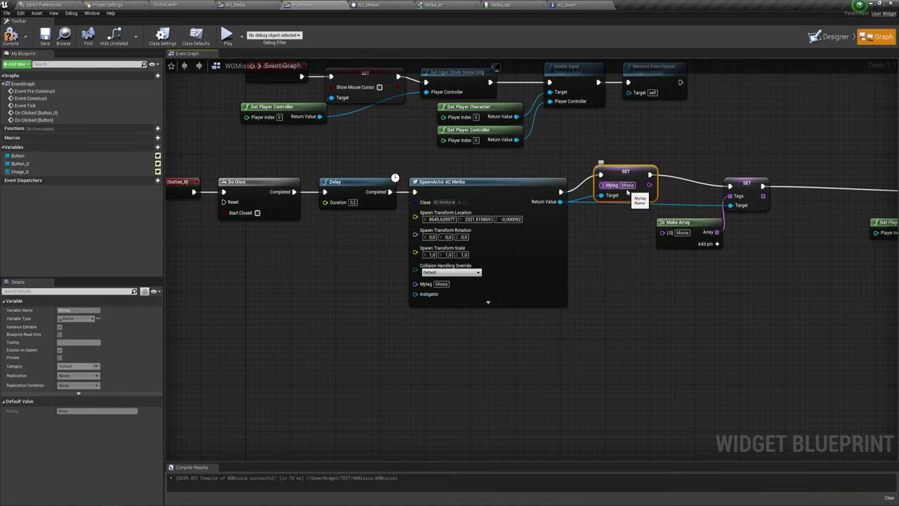
{"action": "key", "text": "Delete"}
{"action": "right_click_drag", "start_coordinate": [638, 283], "coordinate": [511, 263]}
{"action": "left_click_drag", "start_coordinate": [517, 257], "coordinate": [596, 153]}
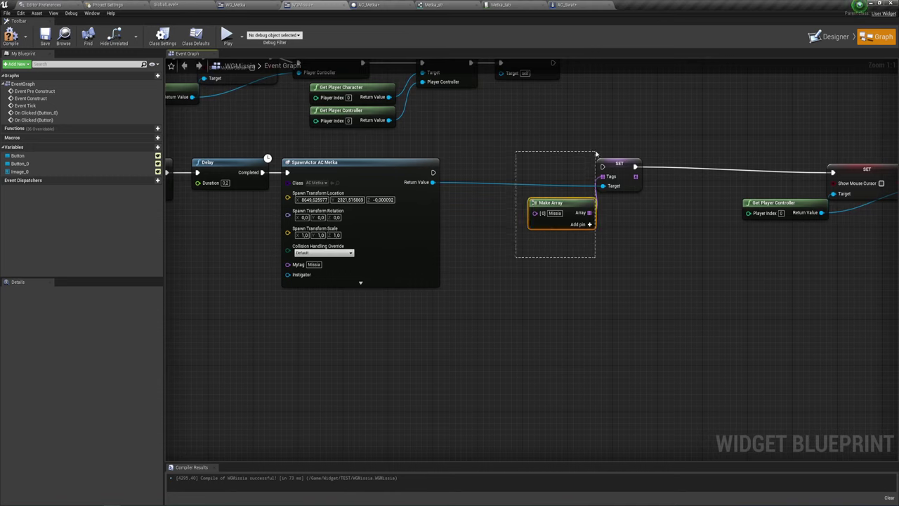
{"action": "key", "text": "Delete"}
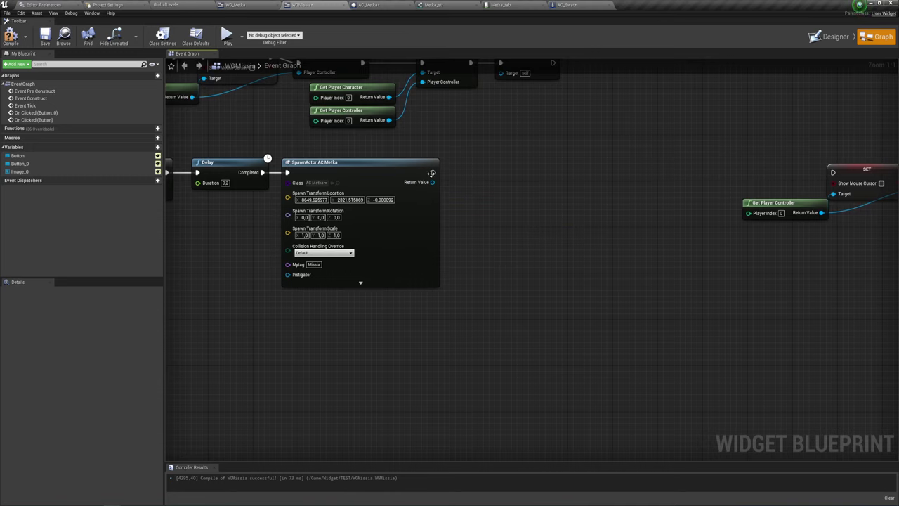
{"action": "left_click_drag", "start_coordinate": [434, 172], "coordinate": [833, 172]}
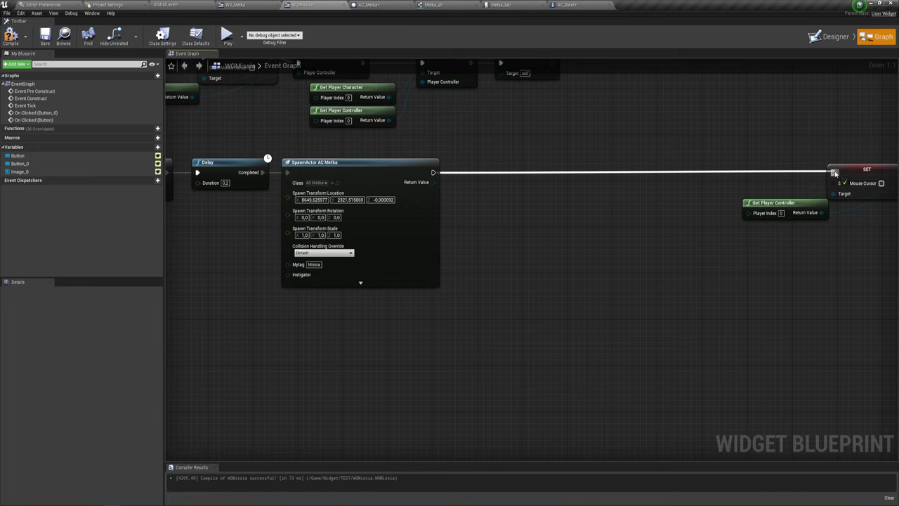
{"action": "left_click_drag", "start_coordinate": [491, 245], "coordinate": [878, 151]}
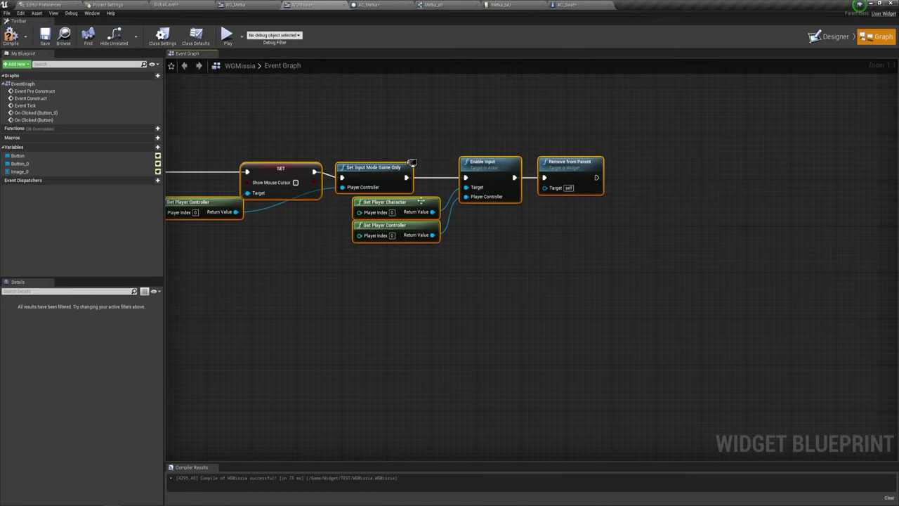
- Move the cursor and input-mode nodes beside the spawn node and confirm Mytag Missia
{"action": "right_click_drag", "start_coordinate": [169, 282], "coordinate": [648, 289]}
{"action": "left_click_drag", "start_coordinate": [748, 183], "coordinate": [475, 183]}
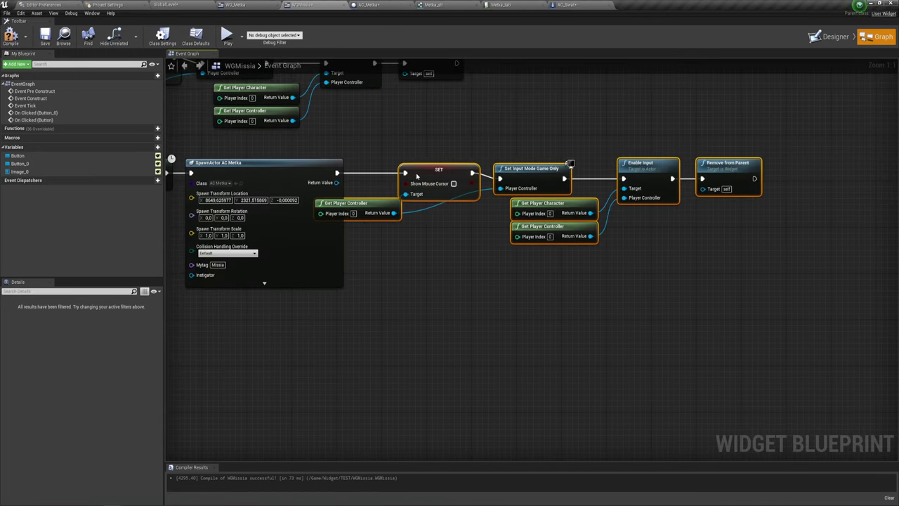
{"action": "right_click_drag", "start_coordinate": [627, 164], "coordinate": [856, 172]}
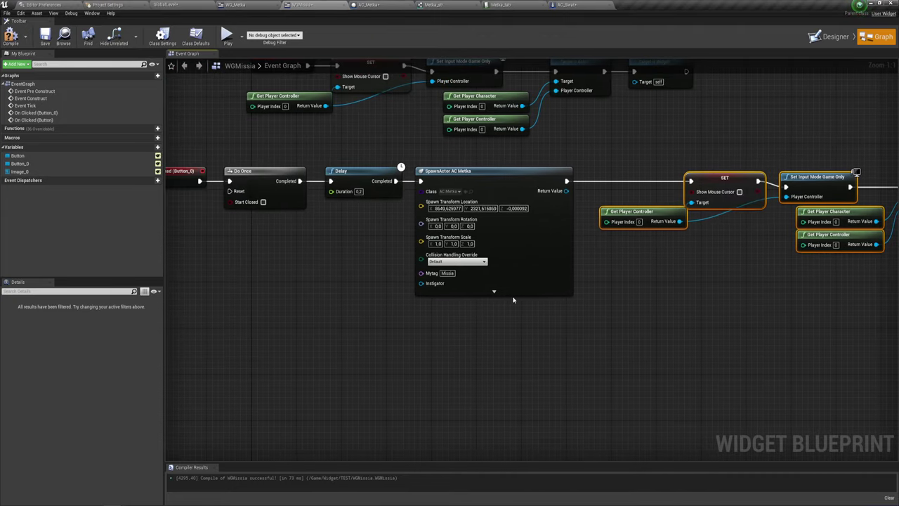
{"action": "left_click_drag", "start_coordinate": [440, 328], "coordinate": [520, 149]}
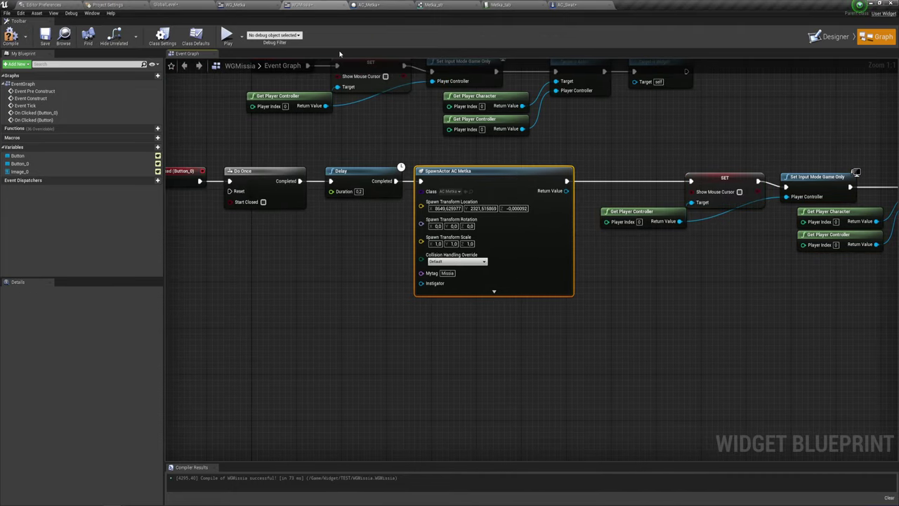
{"action": "right_click_drag", "start_coordinate": [352, 136], "coordinate": [369, 144]}
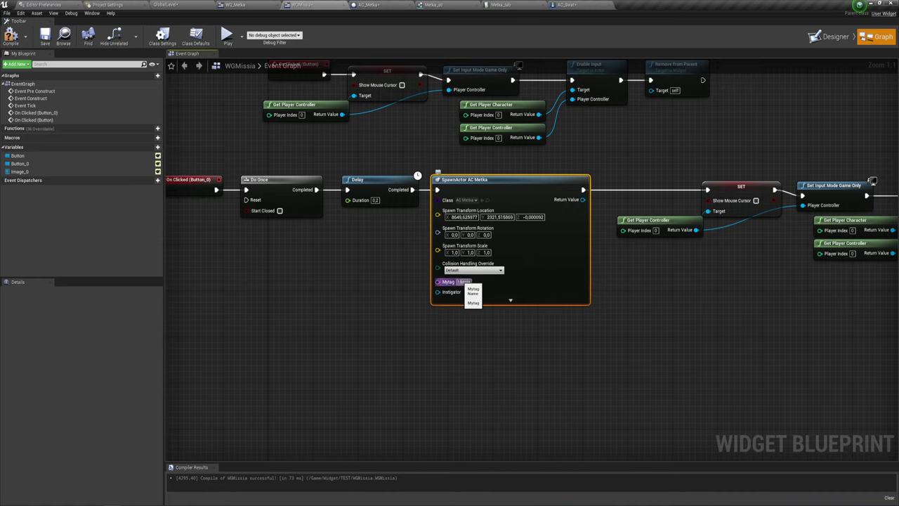
{"action": "left_click", "coordinate": [473, 302]}
{"action": "left_click", "coordinate": [385, 6]}
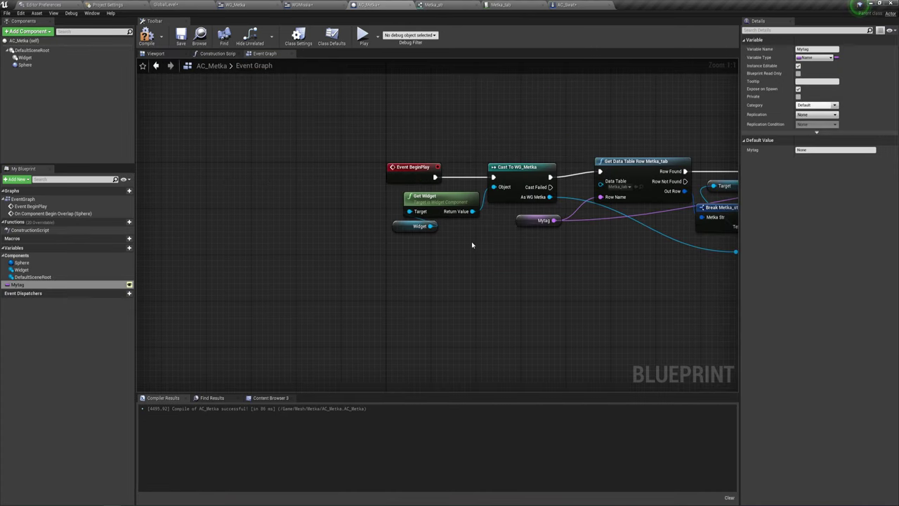
- Shift the BeginPlay, Get Widget and Cast To WG_Metka nodes left, with Mytag below the cast
{"action": "right_click_drag", "start_coordinate": [473, 244], "coordinate": [503, 244]}
{"action": "left_click_drag", "start_coordinate": [423, 250], "coordinate": [485, 161]}
{"action": "left_click", "coordinate": [542, 170], "text": "ctrl"}
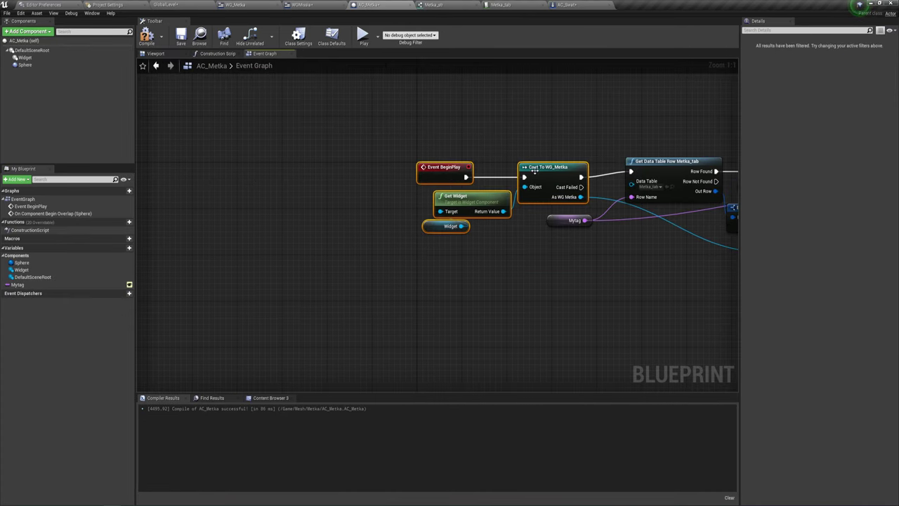
{"action": "left_click_drag", "start_coordinate": [542, 170], "coordinate": [422, 166]}
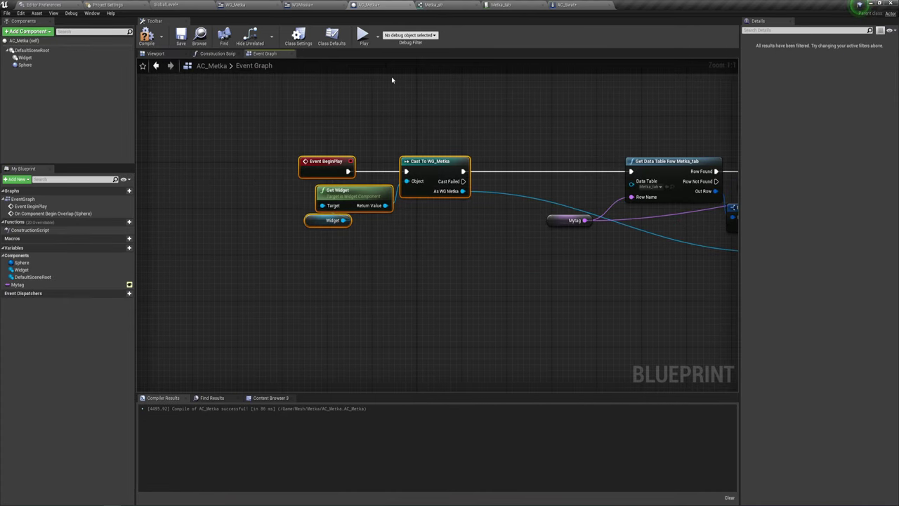
{"action": "right_click_drag", "start_coordinate": [444, 221], "coordinate": [394, 216]}
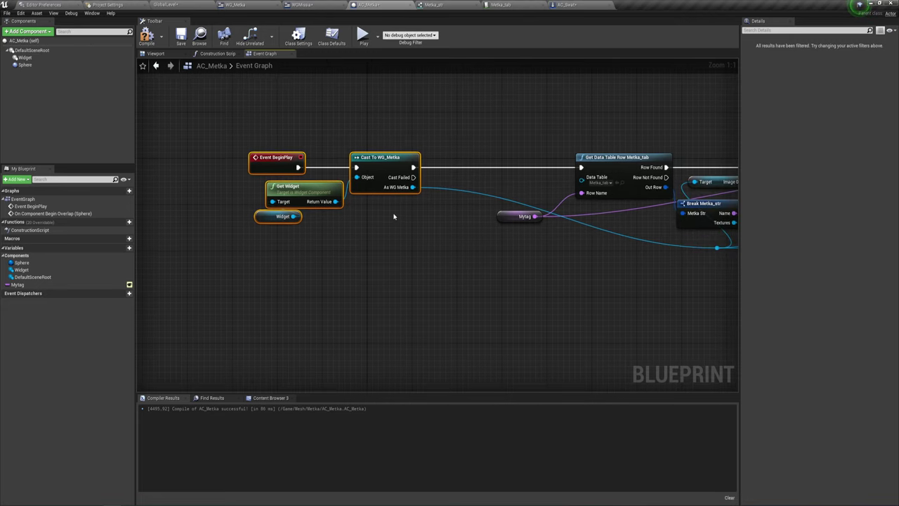
{"action": "left_click_drag", "start_coordinate": [393, 172], "coordinate": [297, 171]}
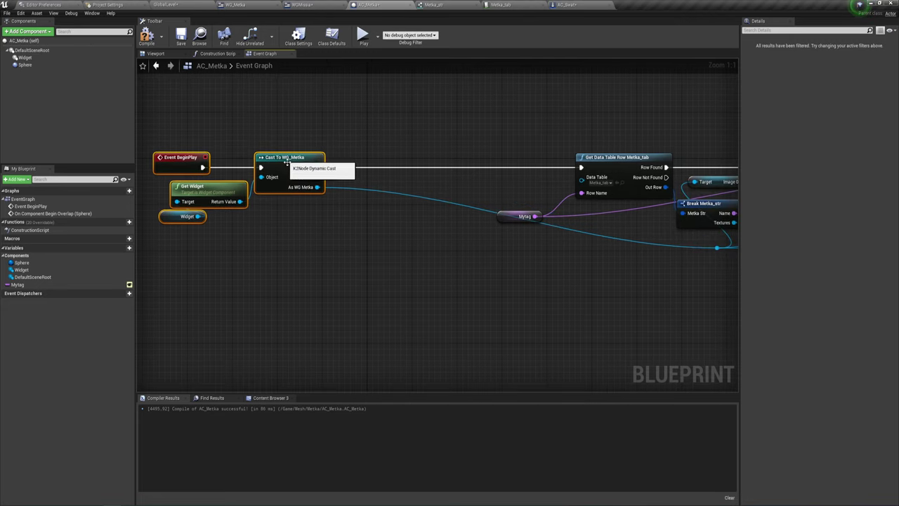
{"action": "left_click_drag", "start_coordinate": [512, 218], "coordinate": [301, 234]}
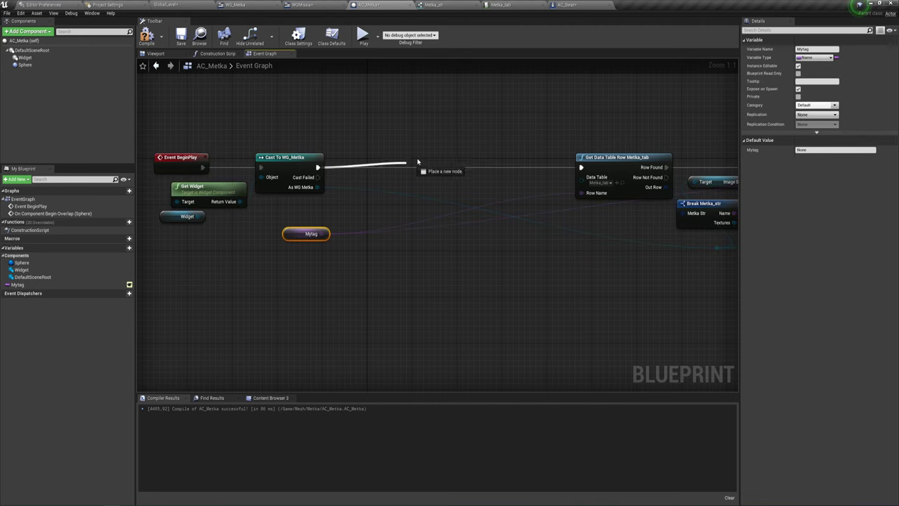
- Add a SET Tags node after the cast, fed by a Make Array with Mytag in [0]
{"action": "left_click_drag", "start_coordinate": [317, 167], "coordinate": [418, 159]}
{"action": "type", "text": "set"}
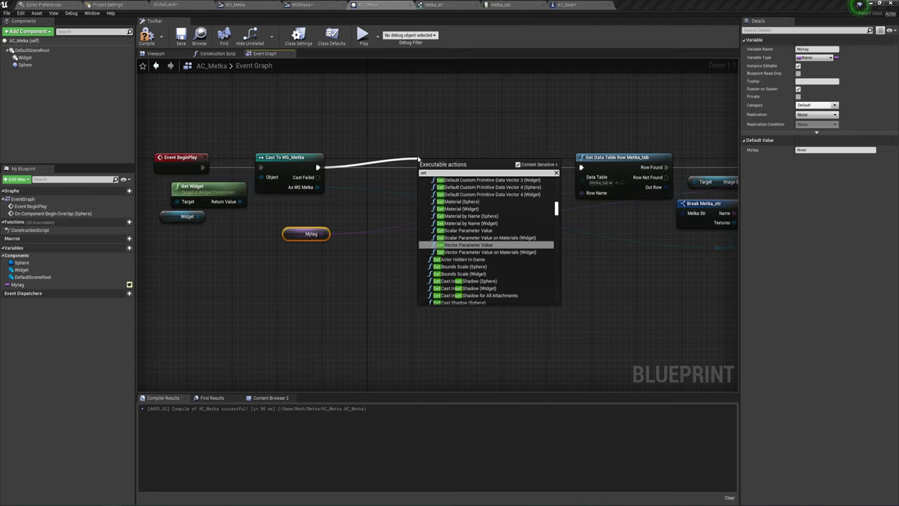
{"action": "type", "text": " tags"}
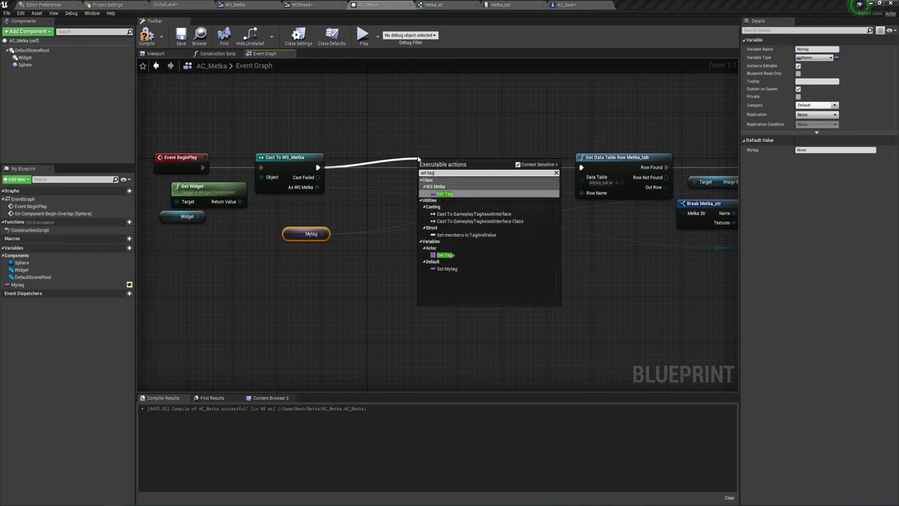
{"action": "key", "text": "Return"}
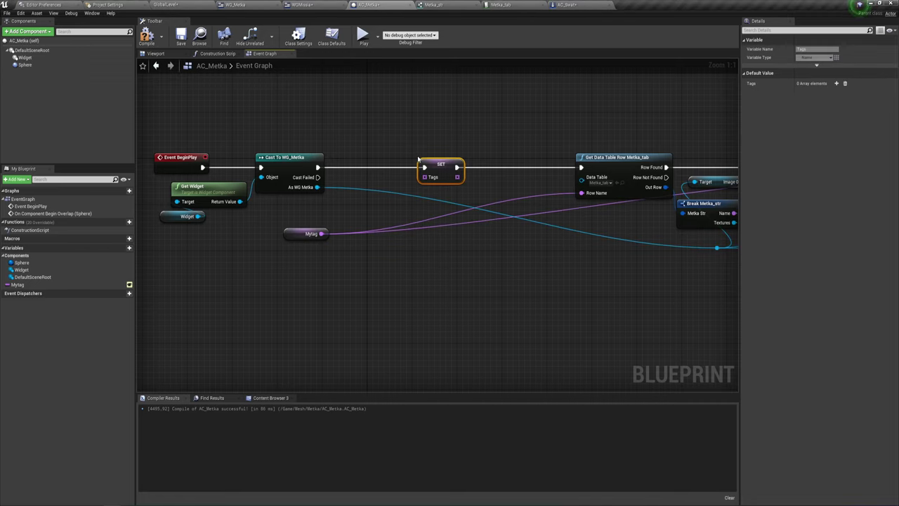
{"action": "left_click_drag", "start_coordinate": [425, 177], "coordinate": [402, 200]}
{"action": "type", "text": "mak"}
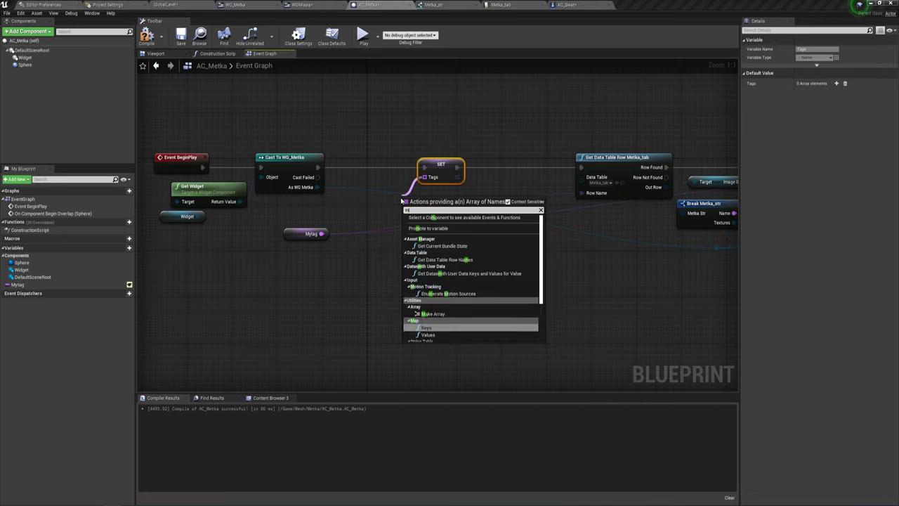
{"action": "key", "text": "Return"}
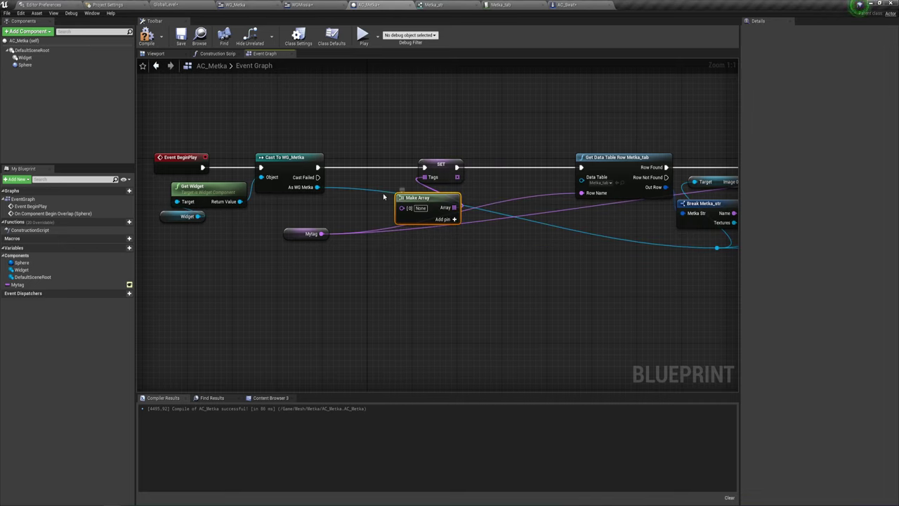
{"action": "mouse_move", "coordinate": [401, 208]}
{"action": "left_mouse_down"}
{"action": "mouse_move", "coordinate": [414, 203]}
{"action": "mouse_move", "coordinate": [321, 233]}
{"action": "left_mouse_up"}
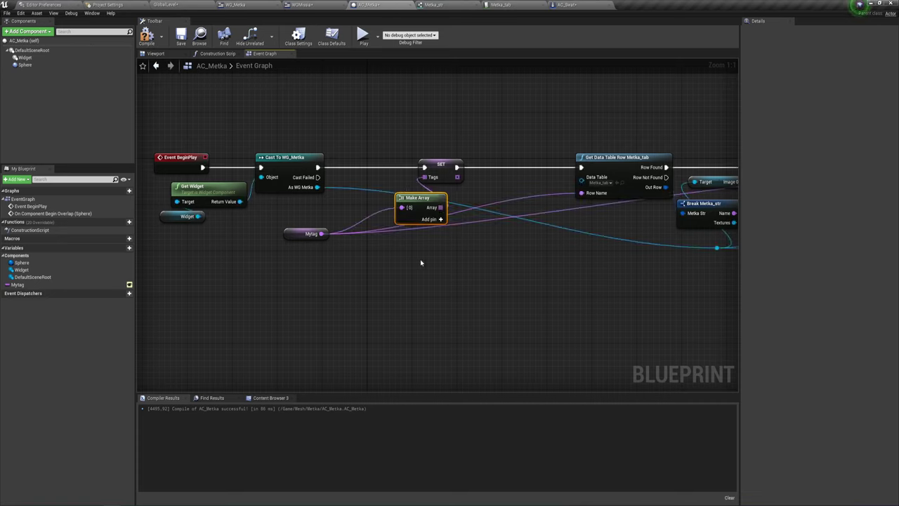
- Tidy the SET Tags and Make Array positions and view the rest of the chain
{"action": "left_click_drag", "start_coordinate": [435, 165], "coordinate": [480, 165]}
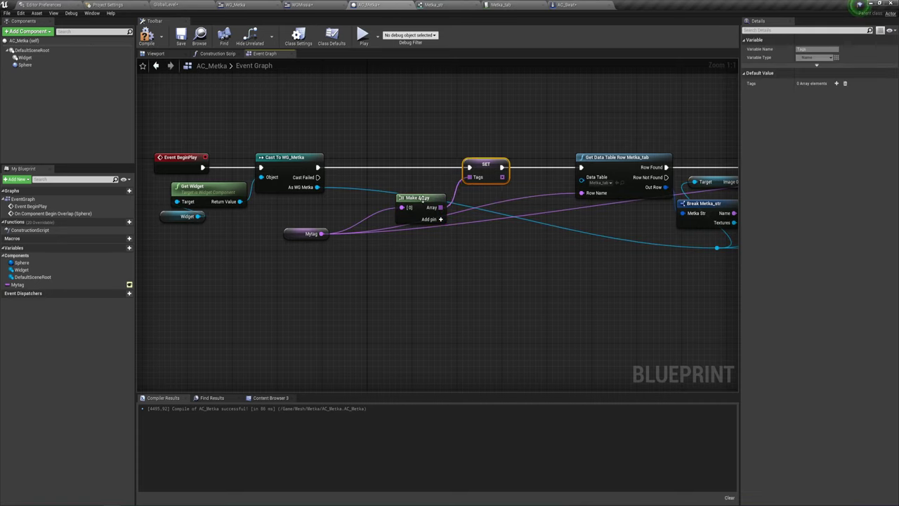
{"action": "left_click_drag", "start_coordinate": [421, 202], "coordinate": [416, 184]}
{"action": "scroll", "coordinate": [394, 278], "scroll_direction": "down", "scroll_amount": 1}
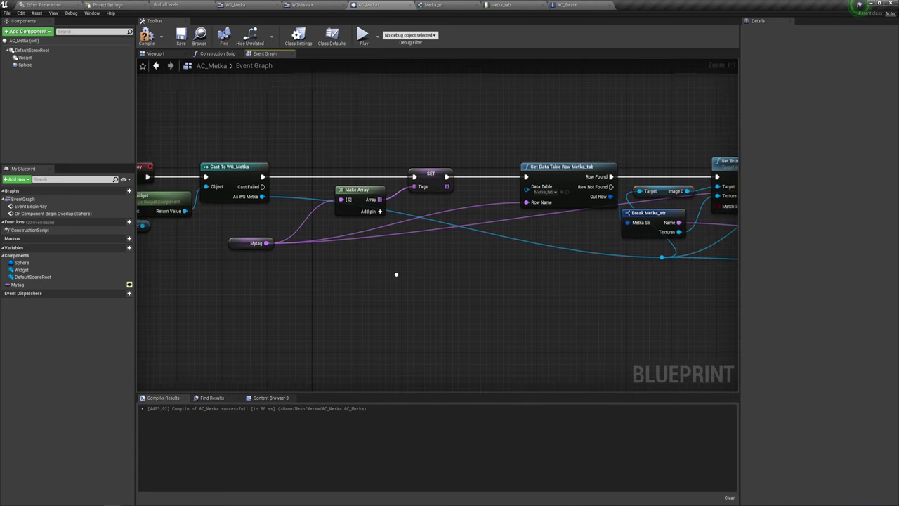
{"action": "mouse_move", "coordinate": [404, 279]}
{"action": "right_mouse_down"}
{"action": "mouse_move", "coordinate": [326, 259]}
{"action": "mouse_move", "coordinate": [476, 275]}
{"action": "right_mouse_up"}
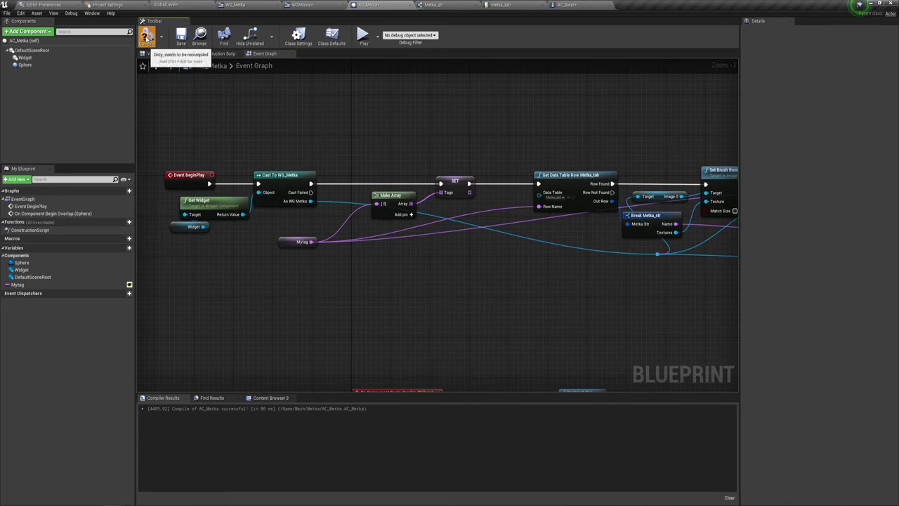
- Compile AC_Metka, then play-test: give the soldier the protection reply and walk toward the markers
{"action": "left_click", "coordinate": [146, 35]}
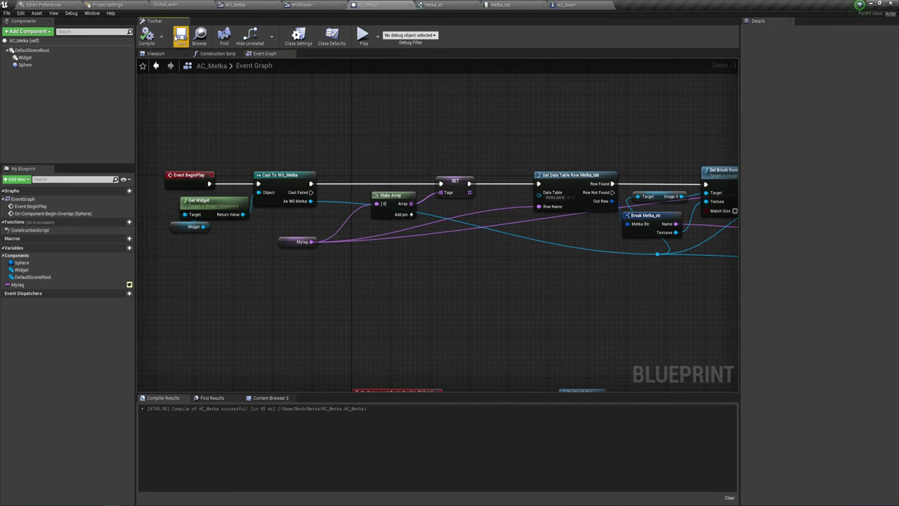
{"action": "left_click", "coordinate": [363, 35]}
{"action": "key", "text": "w"}
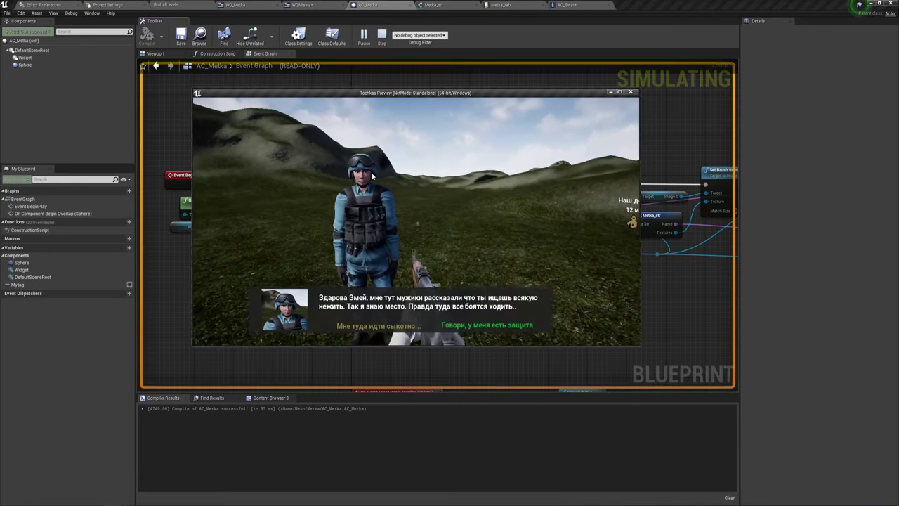
{"action": "left_click", "coordinate": [463, 328]}
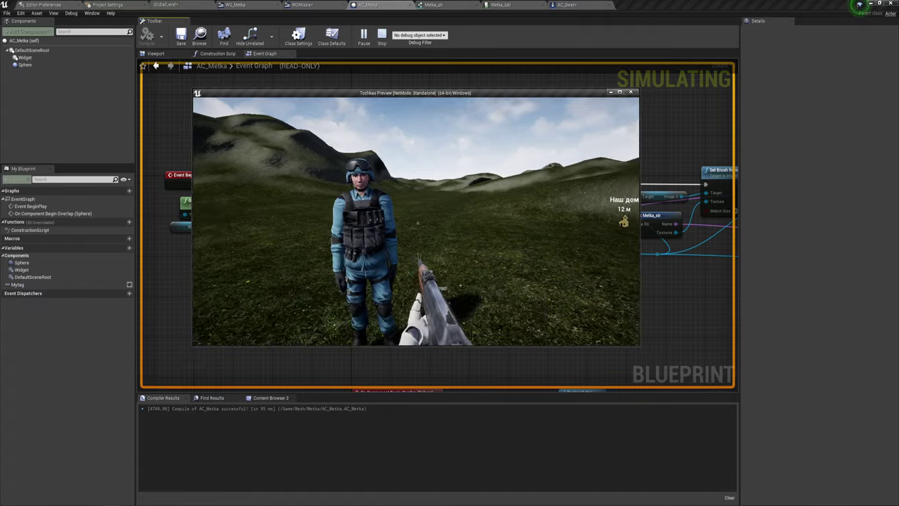
{"action": "key", "text": "w"}
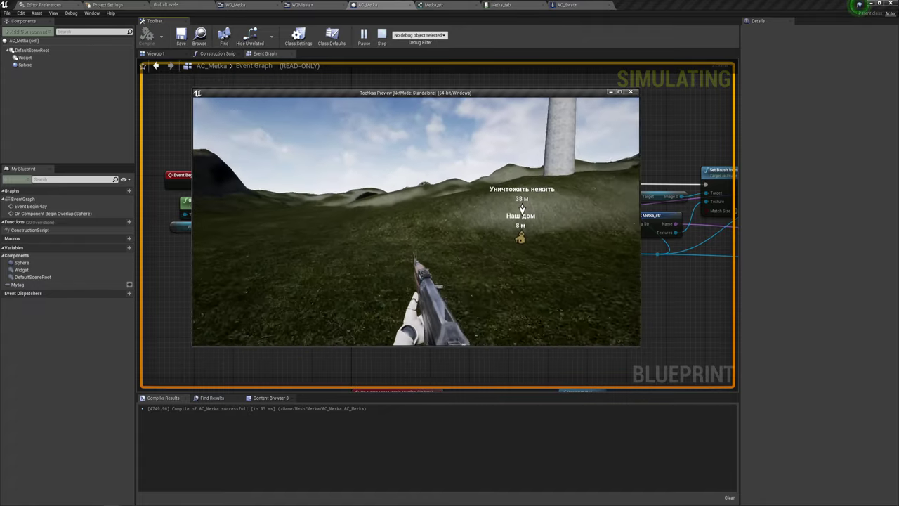
{"action": "key", "text": "w"}
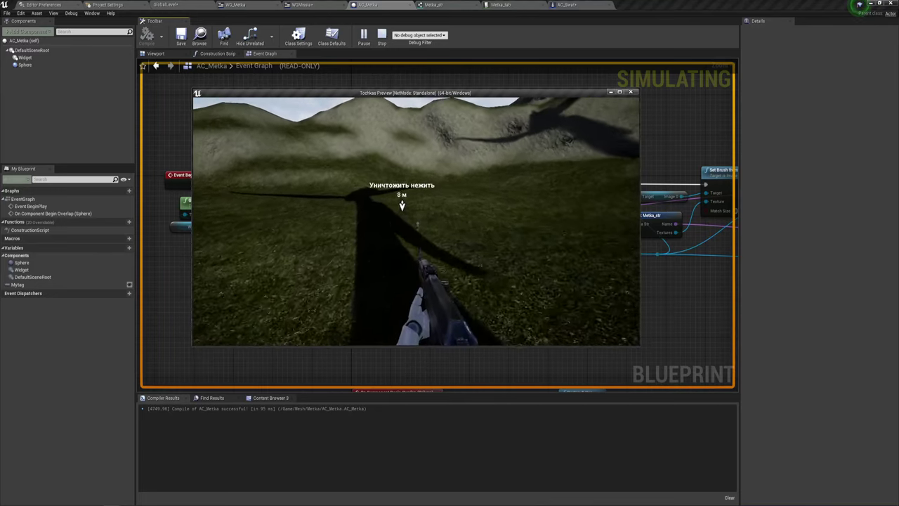
{"action": "key", "text": "Escape"}
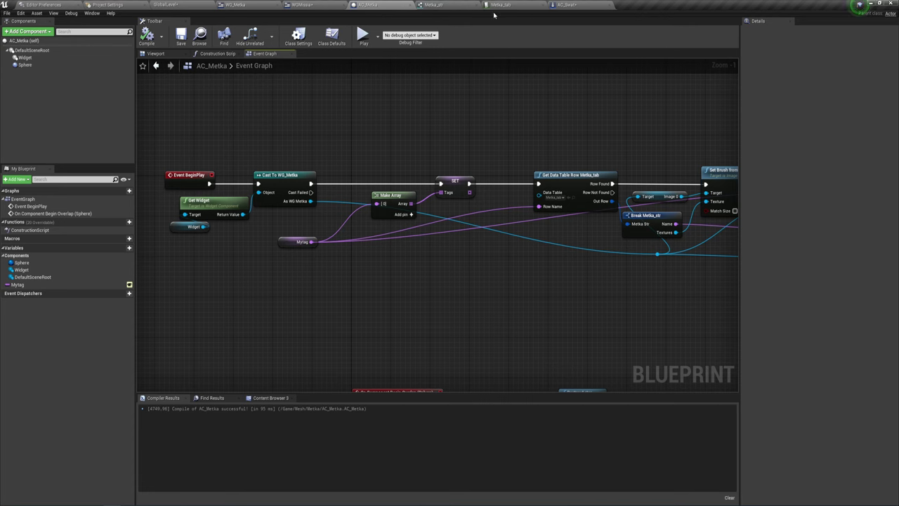
- Look over and close the AC_Swat graph, then pan WGMissia to its SpawnActor AC Metka node
{"action": "left_click", "coordinate": [570, 4]}
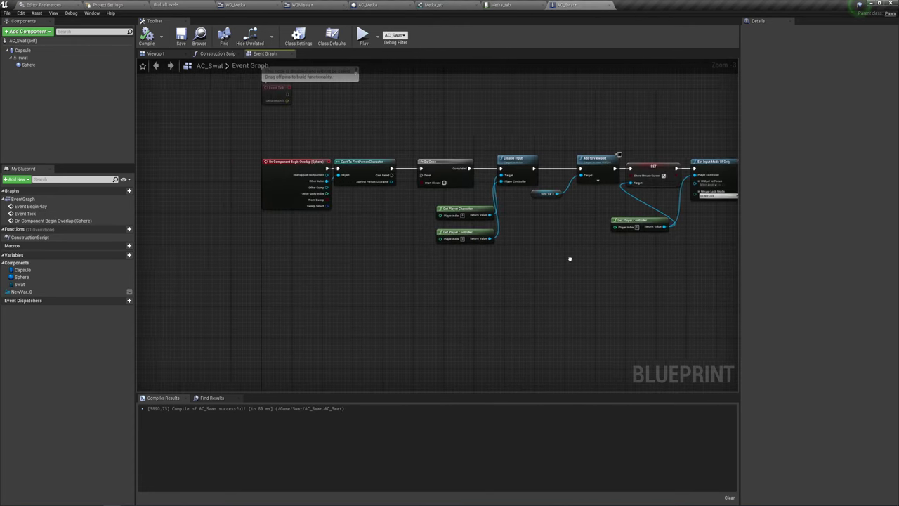
{"action": "scroll", "coordinate": [447, 211], "scroll_direction": "down", "scroll_amount": 4}
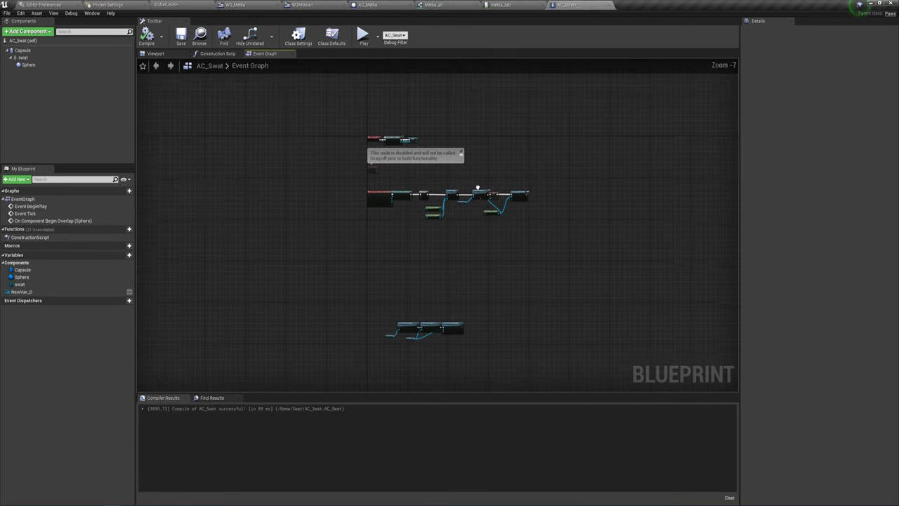
{"action": "right_click_drag", "start_coordinate": [454, 117], "coordinate": [410, 298]}
{"action": "scroll", "coordinate": [409, 298], "scroll_direction": "up", "scroll_amount": 3}
{"action": "scroll", "coordinate": [404, 298], "scroll_direction": "up", "scroll_amount": 2}
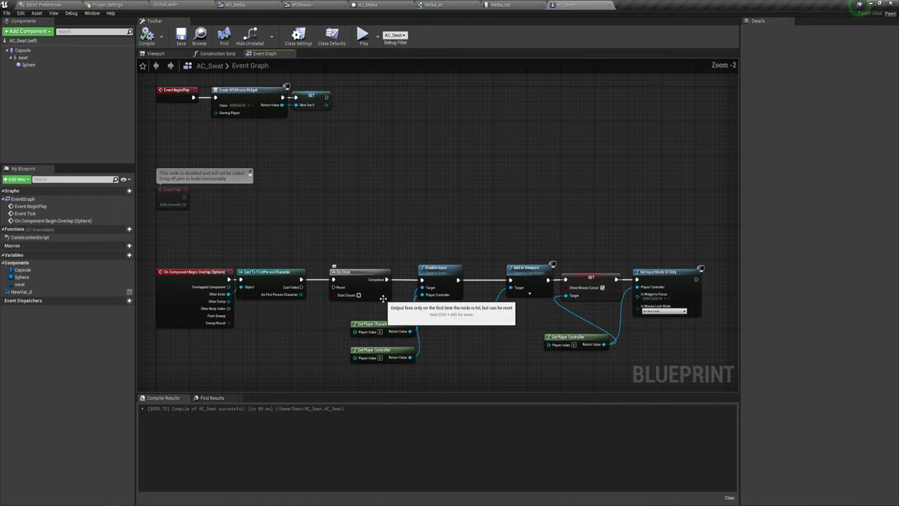
{"action": "left_click", "coordinate": [610, 5]}
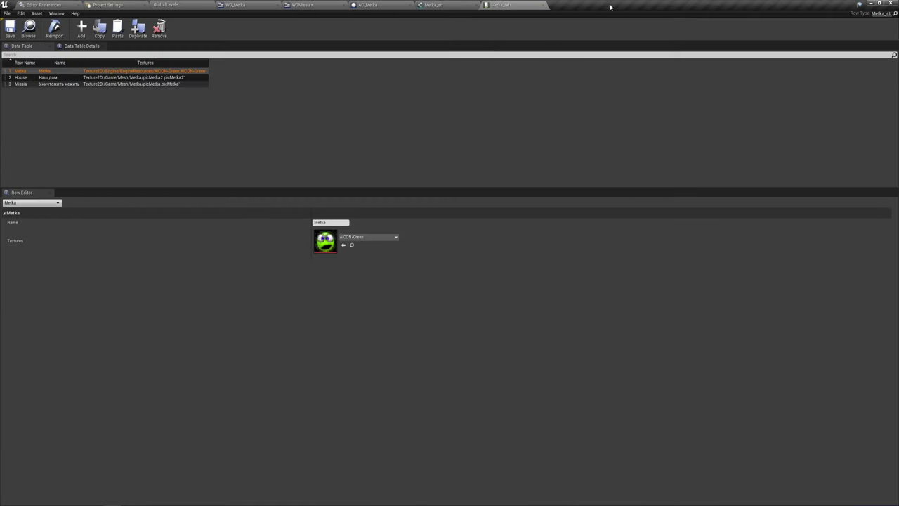
{"action": "left_click", "coordinate": [319, 7]}
{"action": "right_click_drag", "start_coordinate": [592, 254], "coordinate": [502, 230]}
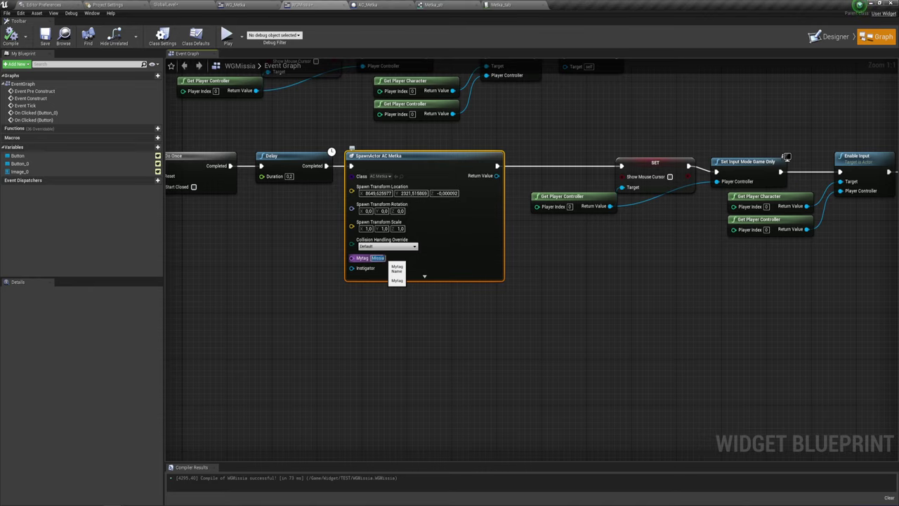
- Change the Metka_tab row Metka's texture to AICON-Red, save the table, and return to WGMissia
{"action": "left_click", "coordinate": [499, 6]}
{"action": "double_click", "coordinate": [24, 72]}
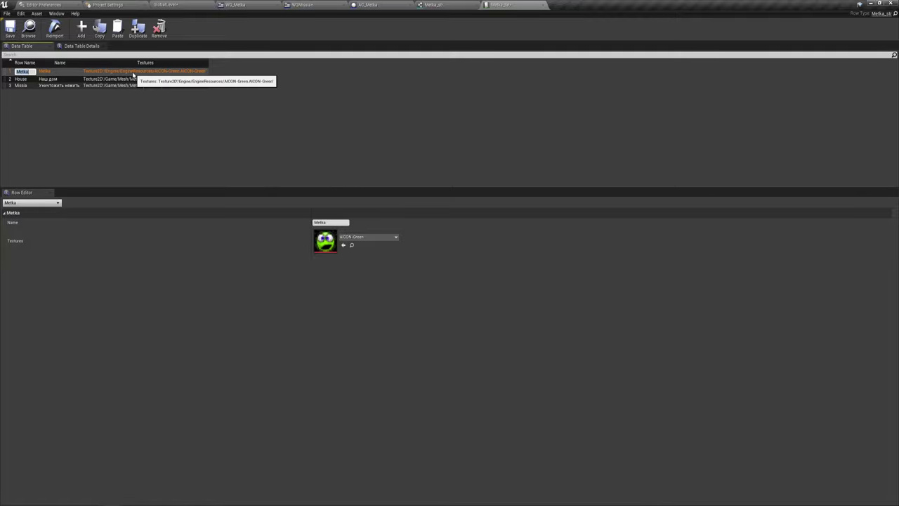
{"action": "left_click", "coordinate": [222, 149]}
{"action": "left_click", "coordinate": [122, 71]}
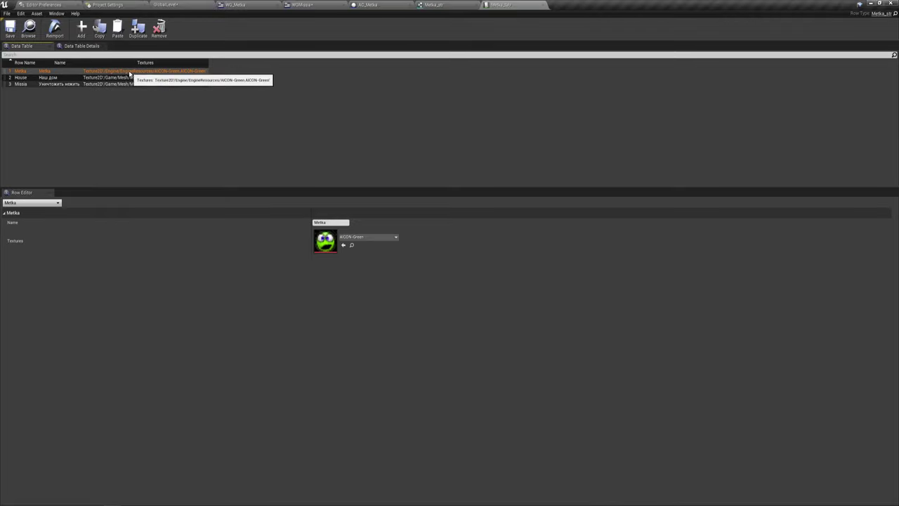
{"action": "left_click", "coordinate": [395, 237]}
{"action": "scroll", "coordinate": [380, 367], "scroll_direction": "down", "scroll_amount": 3}
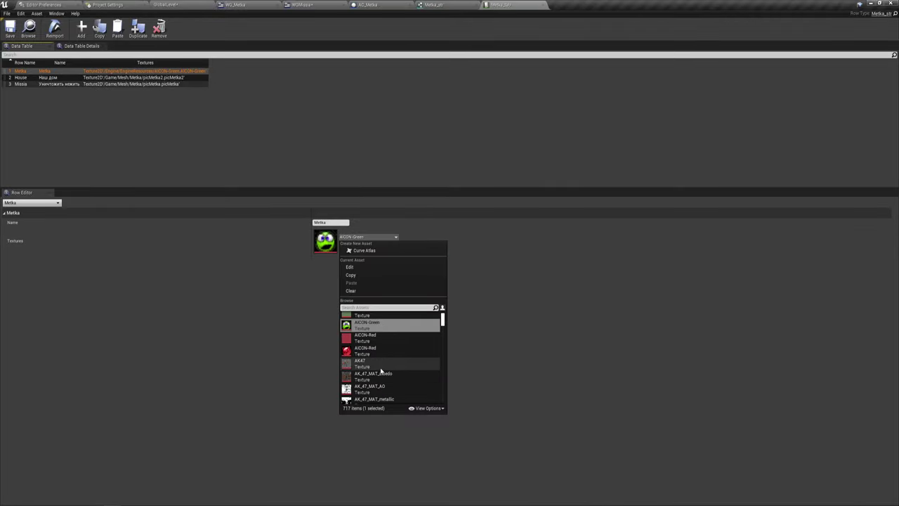
{"action": "left_click", "coordinate": [367, 356]}
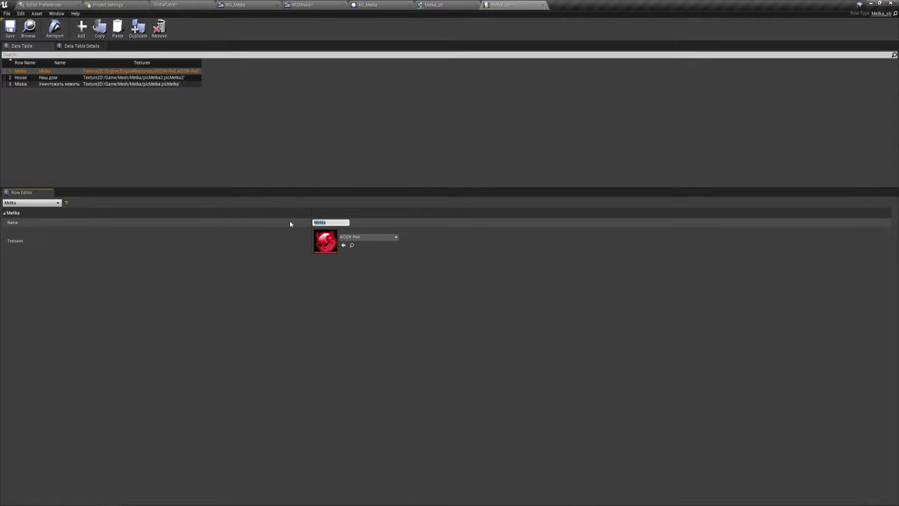
{"action": "left_click", "coordinate": [17, 33]}
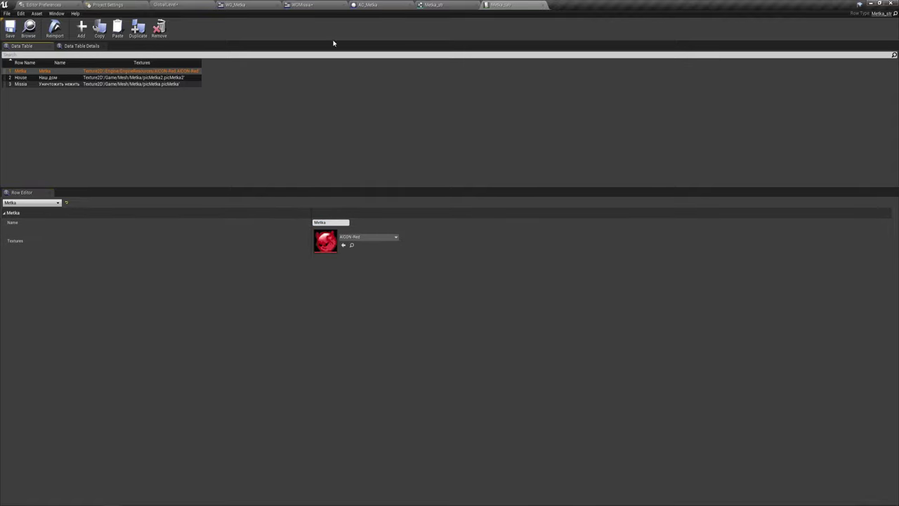
{"action": "left_click", "coordinate": [314, 7]}
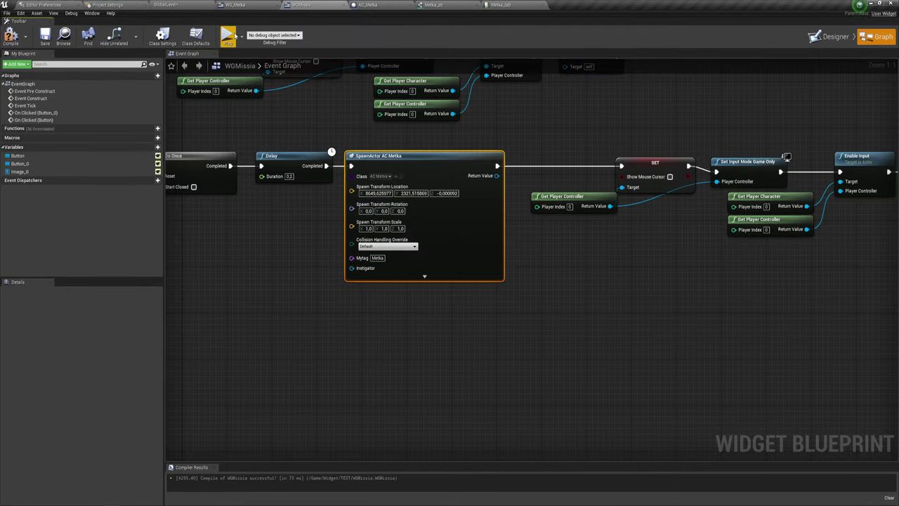
- Start a play test, answer the soldier, and walk until the Metka marker disappears
{"action": "left_click", "coordinate": [226, 33]}
{"action": "key", "text": "w"}
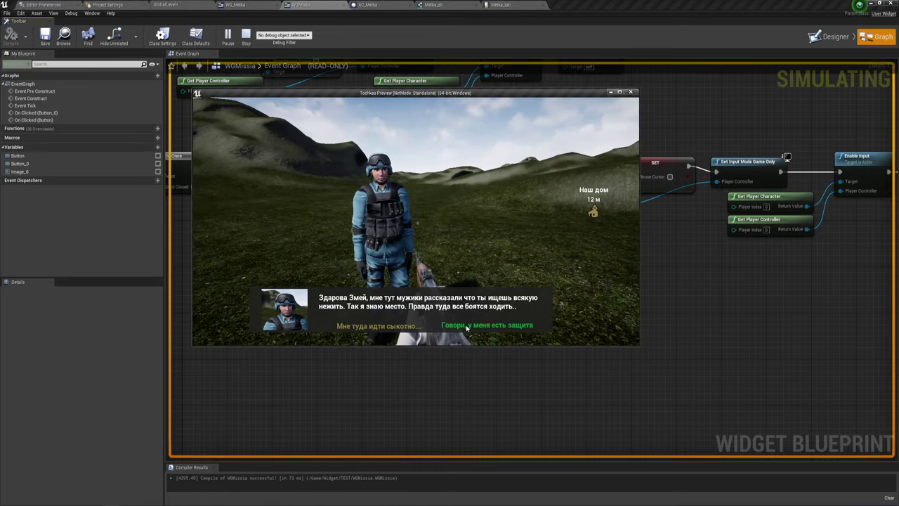
{"action": "left_click", "coordinate": [467, 327]}
{"action": "key", "text": "w"}
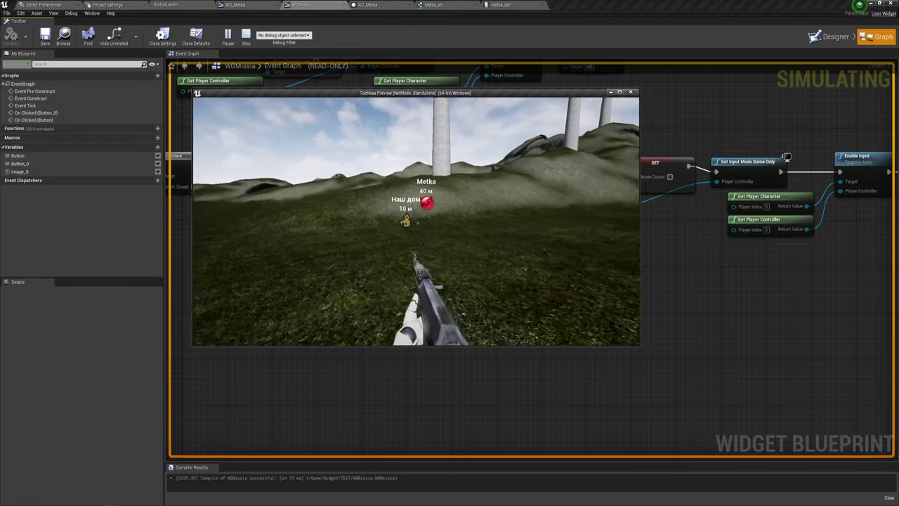
{"action": "key", "text": "w"}
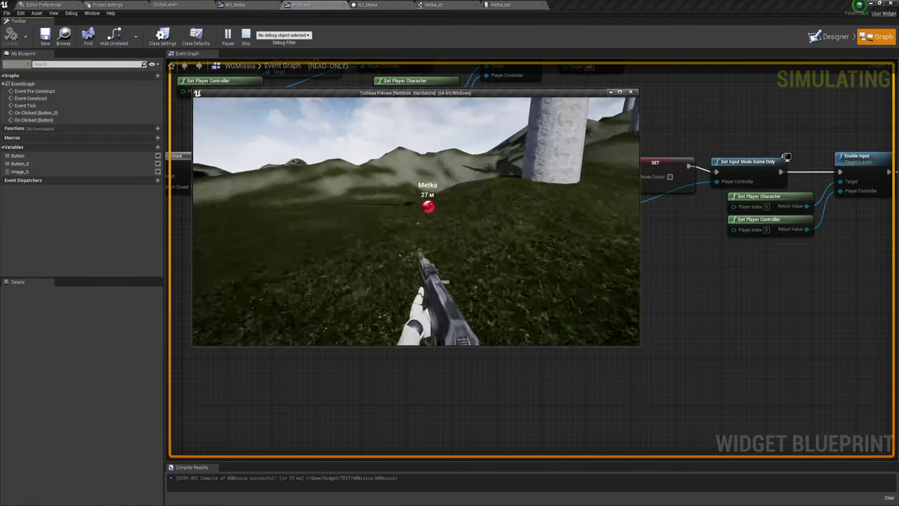
{"action": "key", "text": "w"}
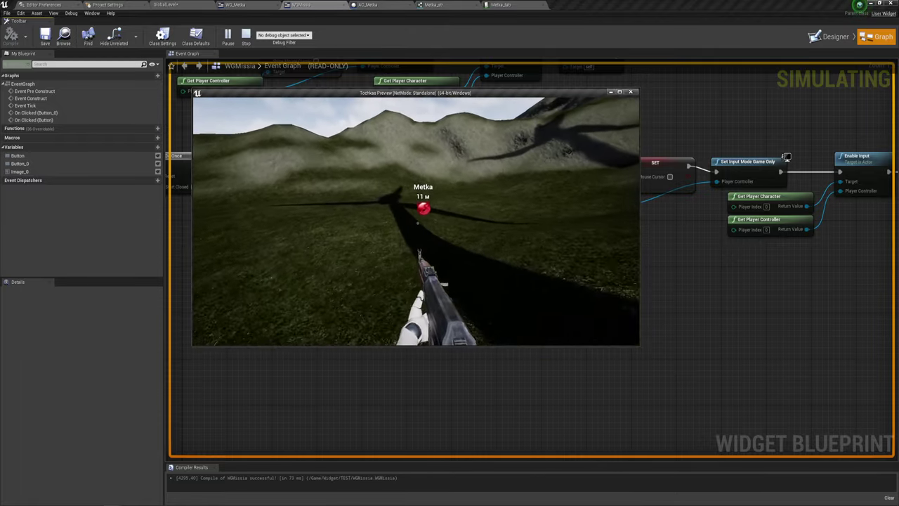
{"action": "key", "text": "w"}
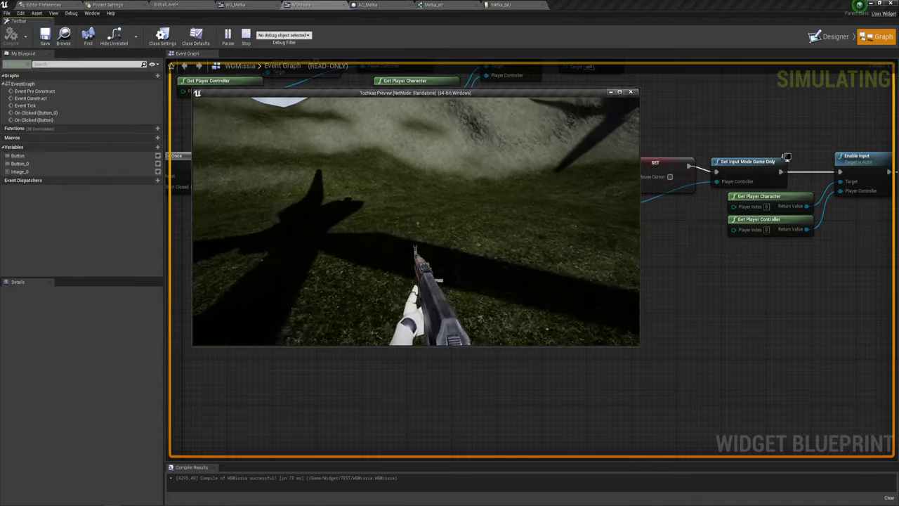
- Walk past the Наш дом marker until it vanishes, end the session, and open AC_Metka
{"action": "key", "text": "w"}
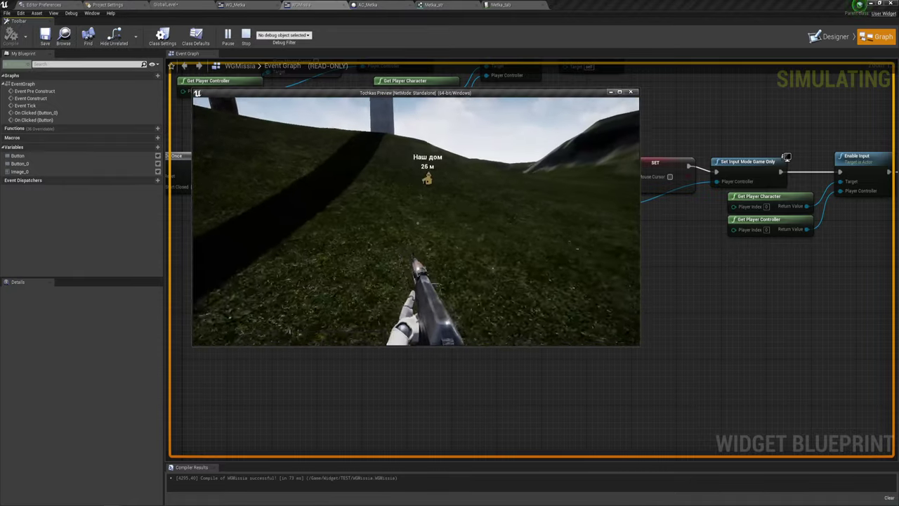
{"action": "key", "text": "w"}
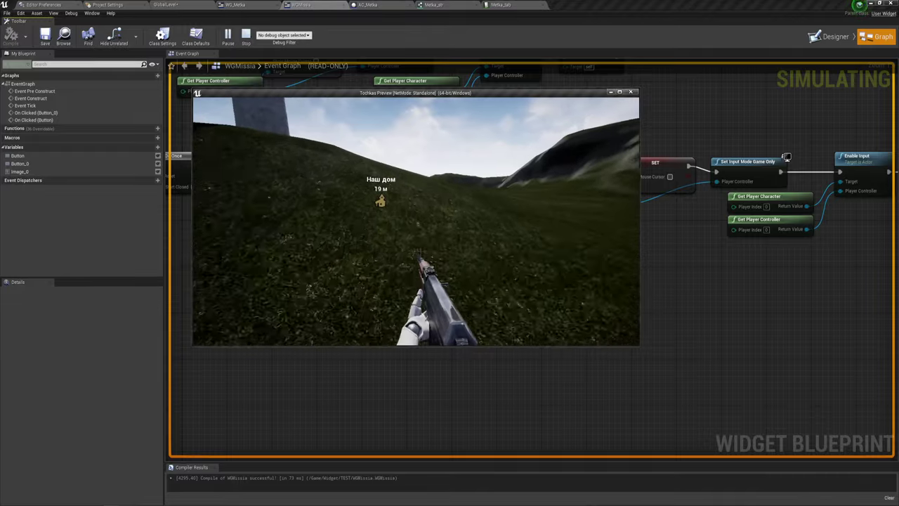
{"action": "key", "text": "w"}
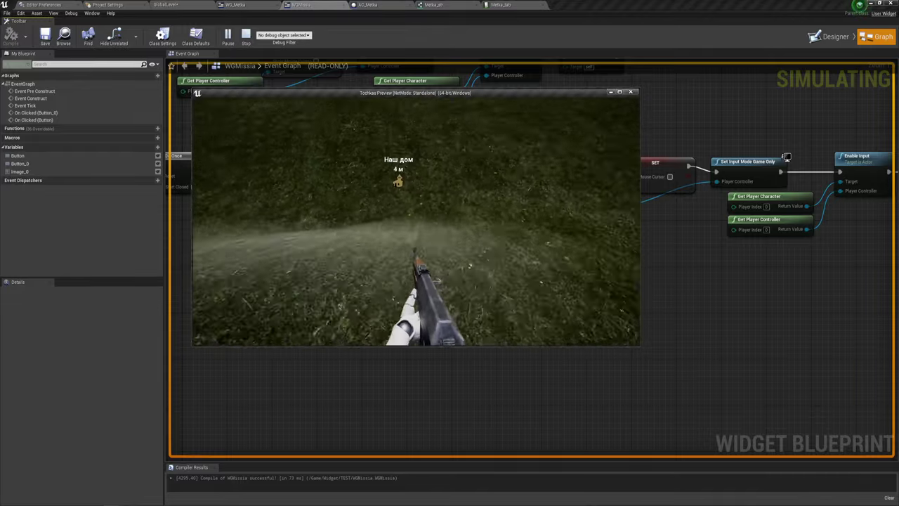
{"action": "key", "text": "w"}
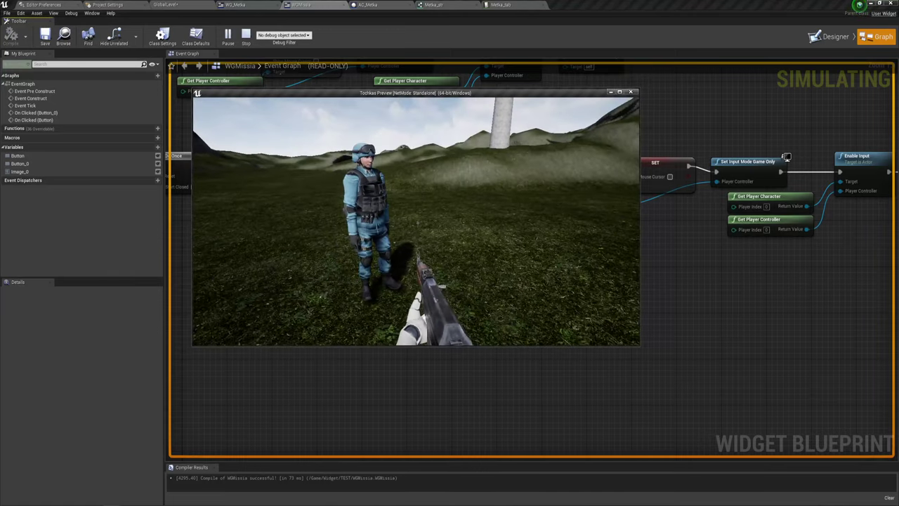
{"action": "key", "text": "Escape"}
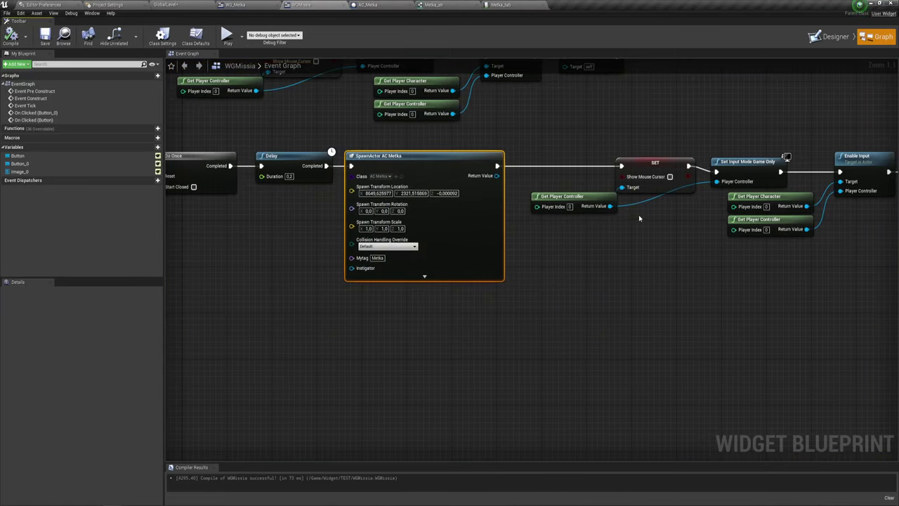
{"action": "scroll", "coordinate": [520, 177], "scroll_direction": "down", "scroll_amount": 1}
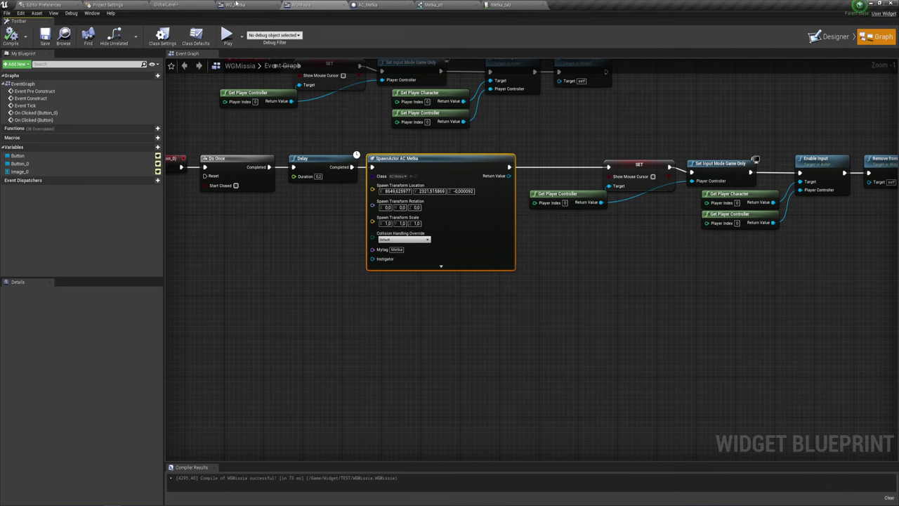
{"action": "left_click", "coordinate": [369, 5]}
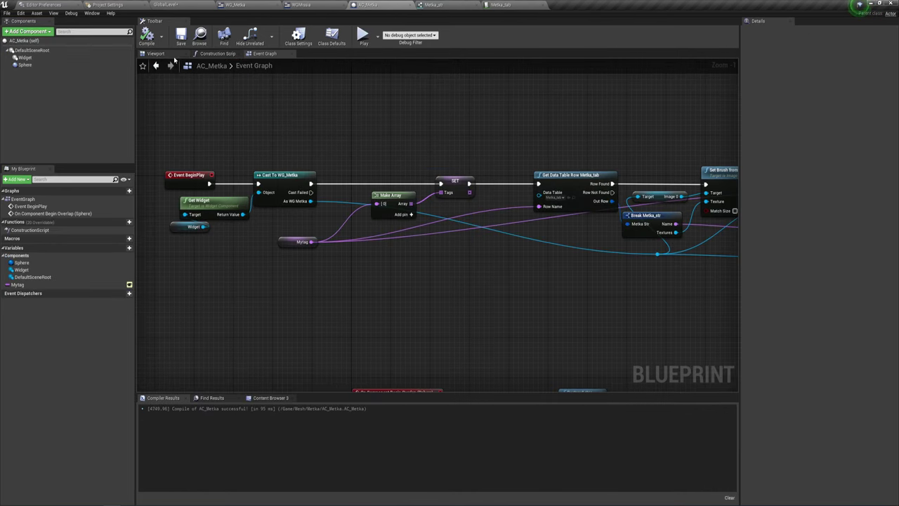
- In AC_Metka's Viewport, add a Sphere Collision component under DefaultSceneRoot
{"action": "left_click", "coordinate": [156, 54]}
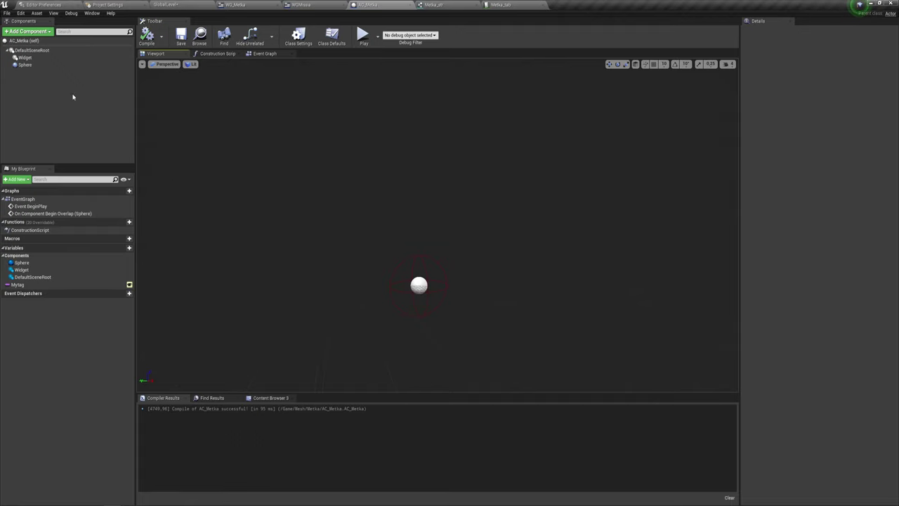
{"action": "left_click", "coordinate": [25, 58]}
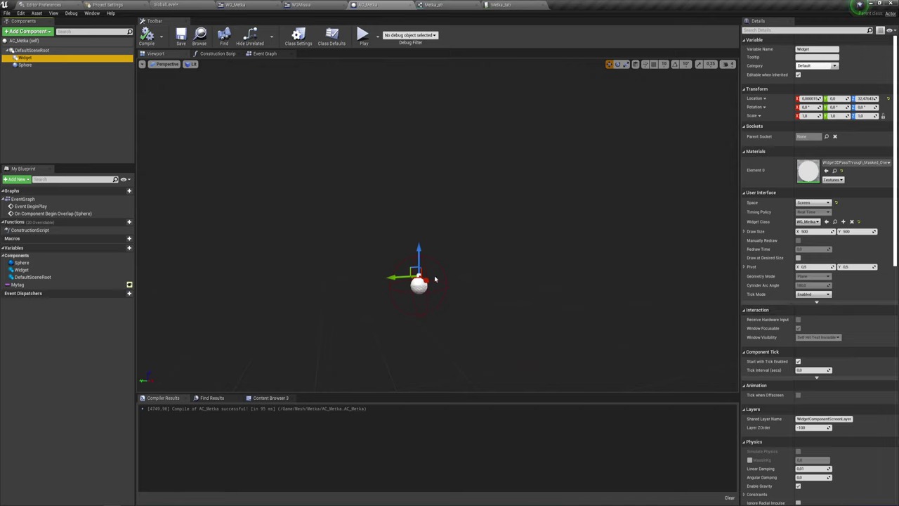
{"action": "right_click_drag", "start_coordinate": [435, 280], "coordinate": [426, 352]}
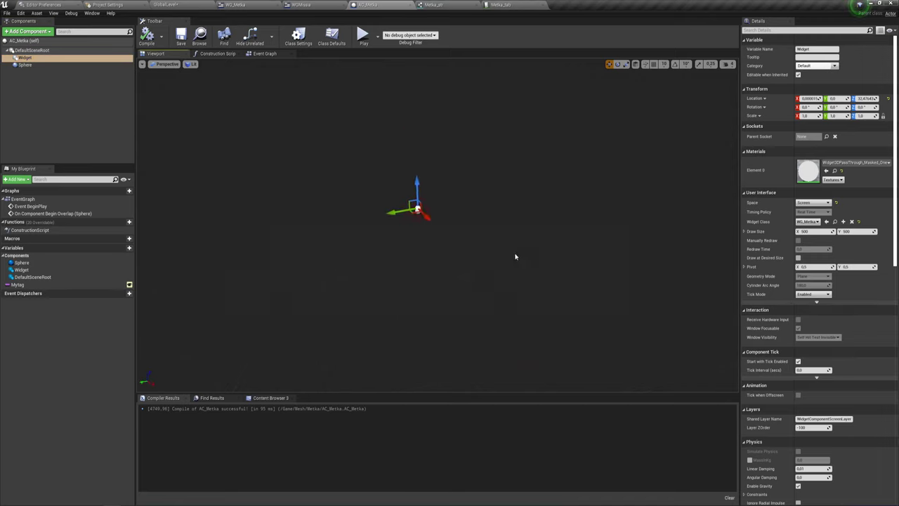
{"action": "left_click", "coordinate": [29, 50]}
{"action": "left_click", "coordinate": [38, 32]}
{"action": "scroll", "coordinate": [56, 126], "scroll_direction": "down", "scroll_amount": 3}
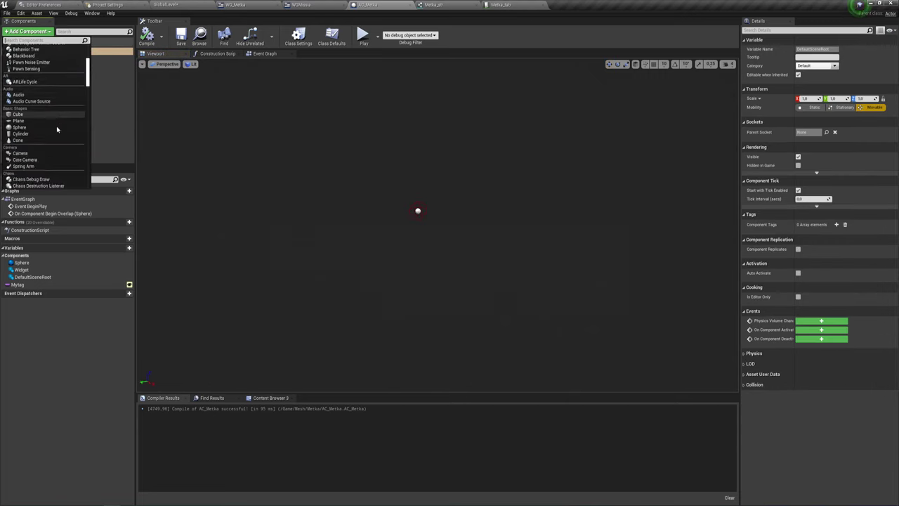
{"action": "scroll", "coordinate": [57, 126], "scroll_direction": "down", "scroll_amount": 2}
{"action": "scroll", "coordinate": [24, 125], "scroll_direction": "down", "scroll_amount": 2}
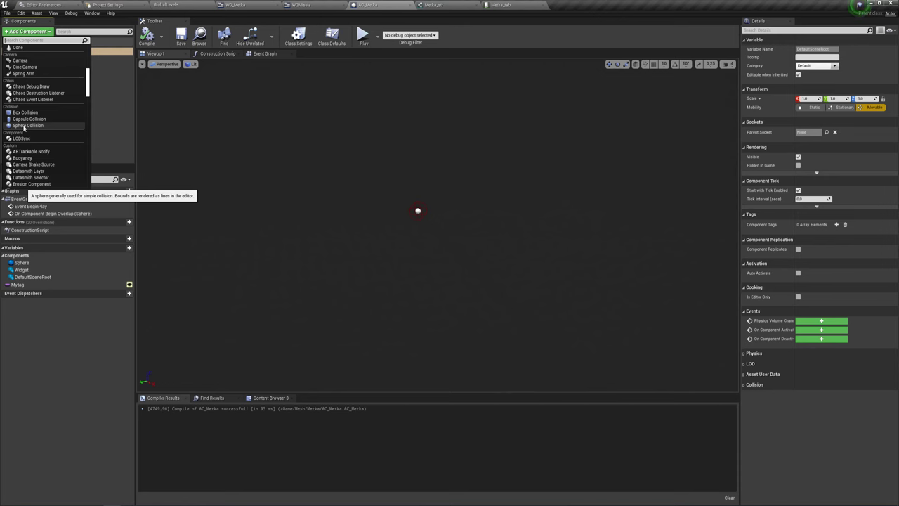
{"action": "left_click", "coordinate": [24, 126]}
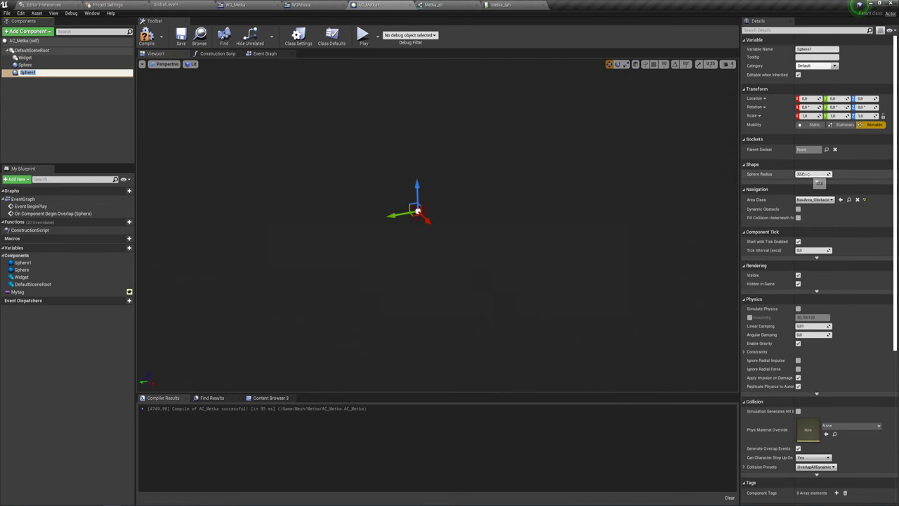
- Set the new Sphere1's Sphere Radius to about 1708
{"action": "left_click_drag", "start_coordinate": [817, 174], "coordinate": [879, 175]}
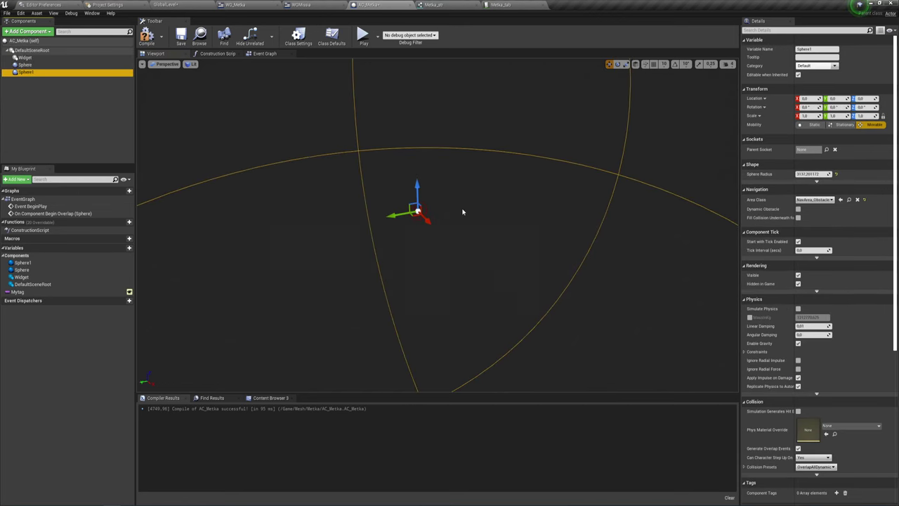
{"action": "scroll", "coordinate": [513, 222], "scroll_direction": "down", "scroll_amount": 2}
{"action": "scroll", "coordinate": [492, 223], "scroll_direction": "down", "scroll_amount": 3}
{"action": "scroll", "coordinate": [467, 225], "scroll_direction": "down", "scroll_amount": 3}
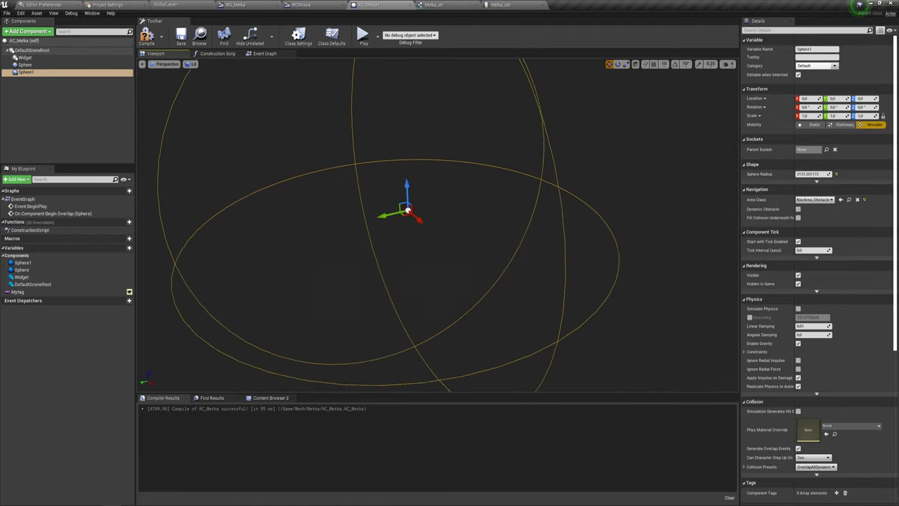
{"action": "scroll", "coordinate": [442, 226], "scroll_direction": "down", "scroll_amount": 3}
{"action": "left_click_drag", "start_coordinate": [813, 174], "coordinate": [801, 174]}
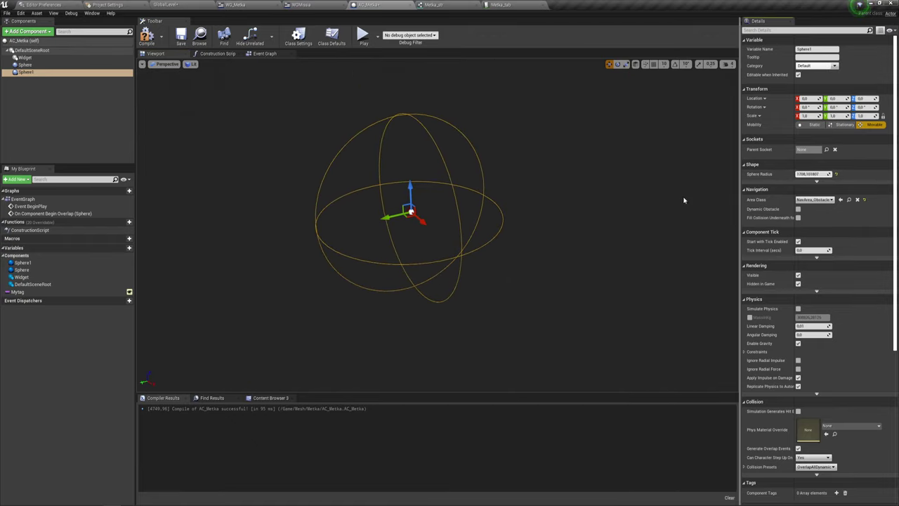
{"action": "right_click", "coordinate": [25, 73]}
- Add an On Component End Overlap event for Sphere1 below the existing overlap logic
{"action": "mouse_move", "coordinate": [85, 83]}
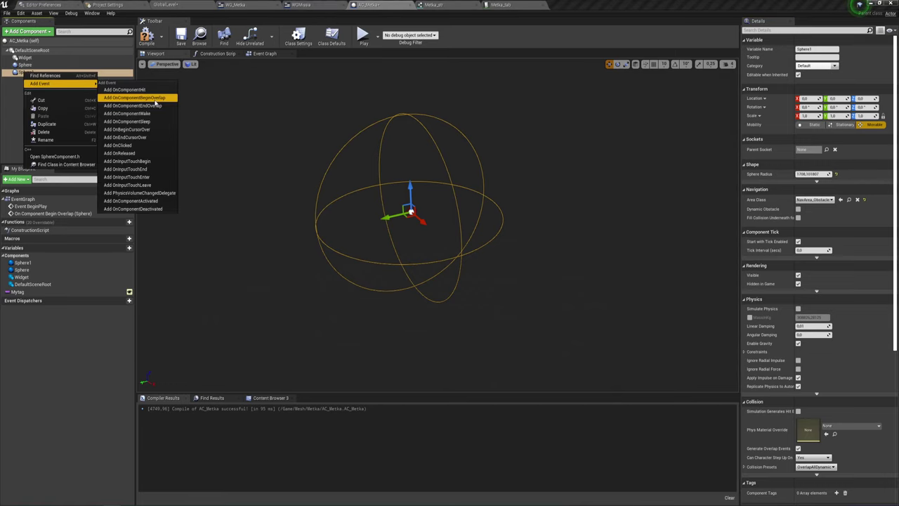
{"action": "left_click", "coordinate": [148, 106]}
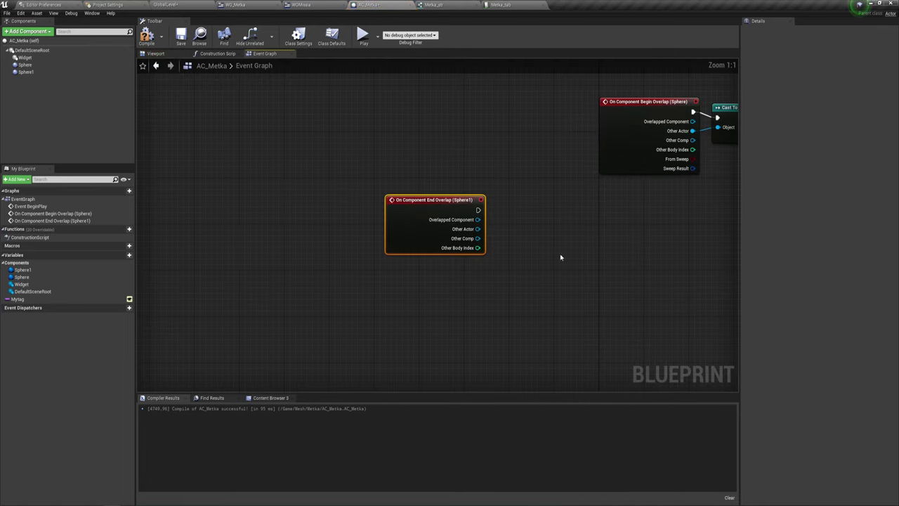
{"action": "right_click_drag", "start_coordinate": [560, 257], "coordinate": [415, 236]}
{"action": "scroll", "coordinate": [414, 235], "scroll_direction": "down", "scroll_amount": 1}
{"action": "scroll", "coordinate": [395, 217], "scroll_direction": "down", "scroll_amount": 2}
{"action": "left_click_drag", "start_coordinate": [246, 177], "coordinate": [385, 257]}
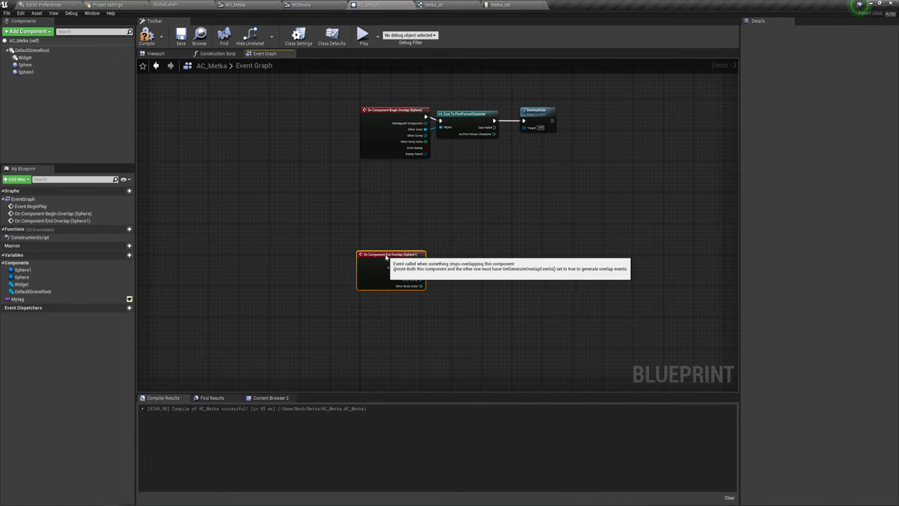
{"action": "scroll", "coordinate": [428, 263], "scroll_direction": "up", "scroll_amount": 2}
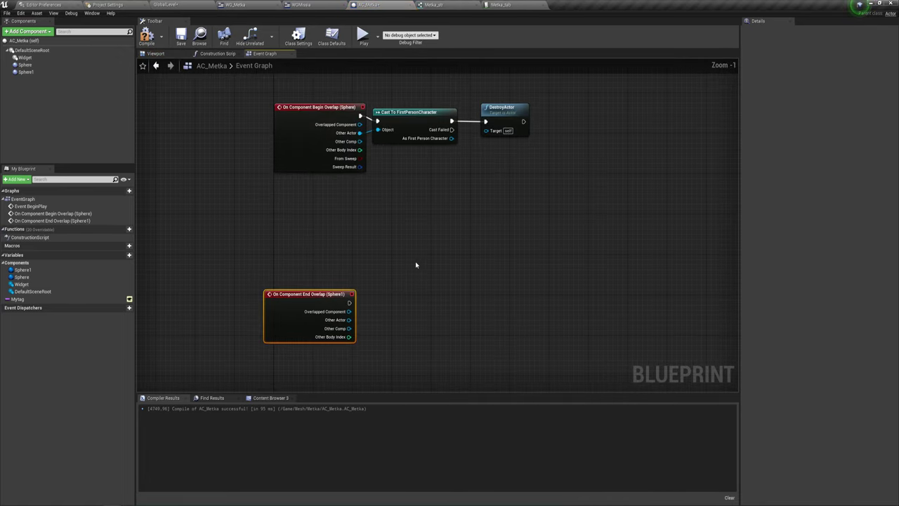
- Place a Widget component reference in the graph, deleting an unwanted Get Widget node
{"action": "mouse_move", "coordinate": [24, 58]}
{"action": "left_mouse_down"}
{"action": "mouse_move", "coordinate": [387, 306]}
{"action": "mouse_move", "coordinate": [453, 268]}
{"action": "left_mouse_up"}
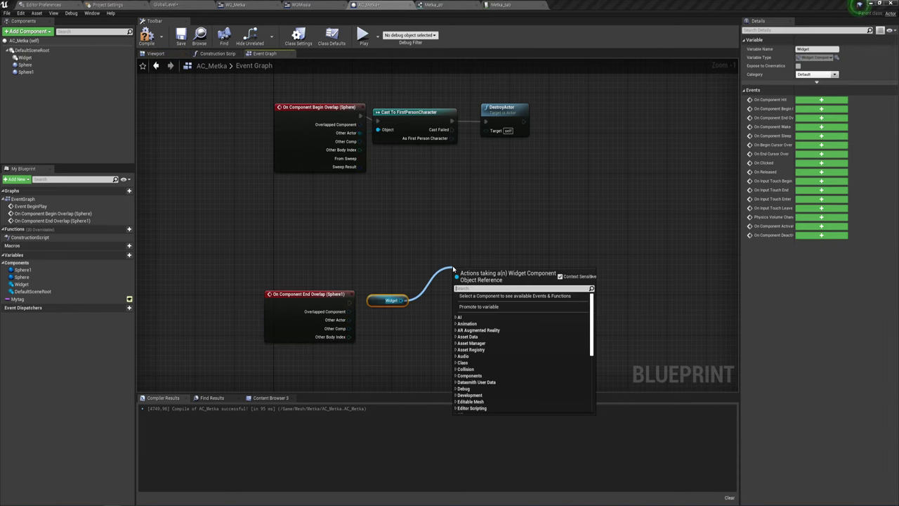
{"action": "type", "text": "get wi"}
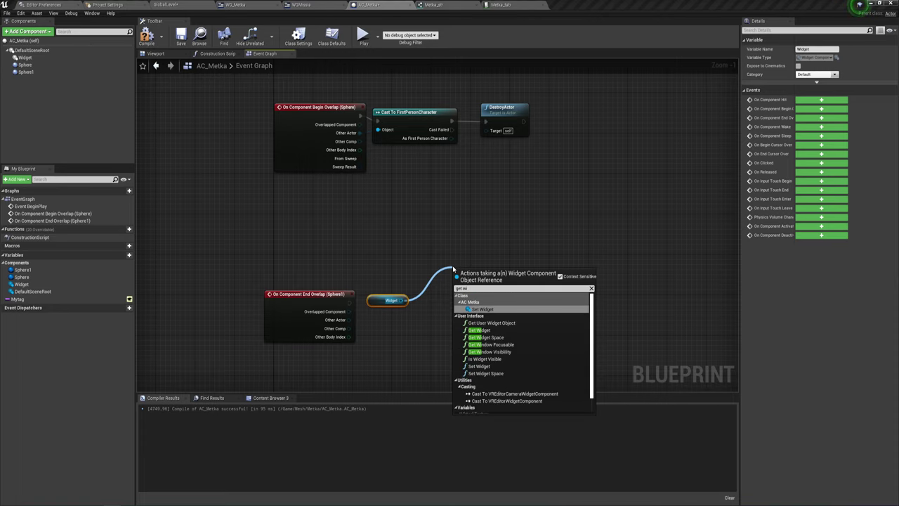
{"action": "left_click", "coordinate": [484, 330]}
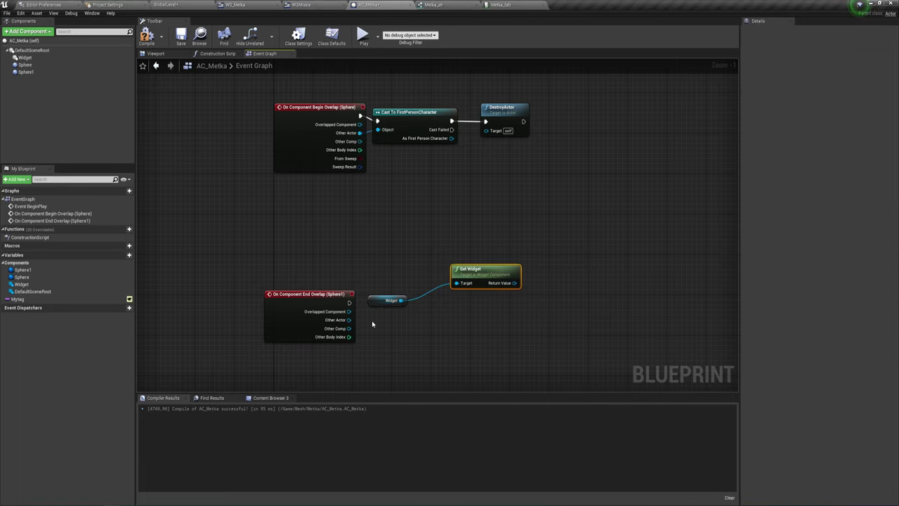
{"action": "mouse_move", "coordinate": [373, 323]}
{"action": "left_mouse_down"}
{"action": "mouse_move", "coordinate": [492, 278]}
{"action": "mouse_move", "coordinate": [404, 353]}
{"action": "left_mouse_up"}
{"action": "right_click_drag", "start_coordinate": [458, 302], "coordinate": [448, 215]}
{"action": "scroll", "coordinate": [426, 241], "scroll_direction": "up", "scroll_amount": 1}
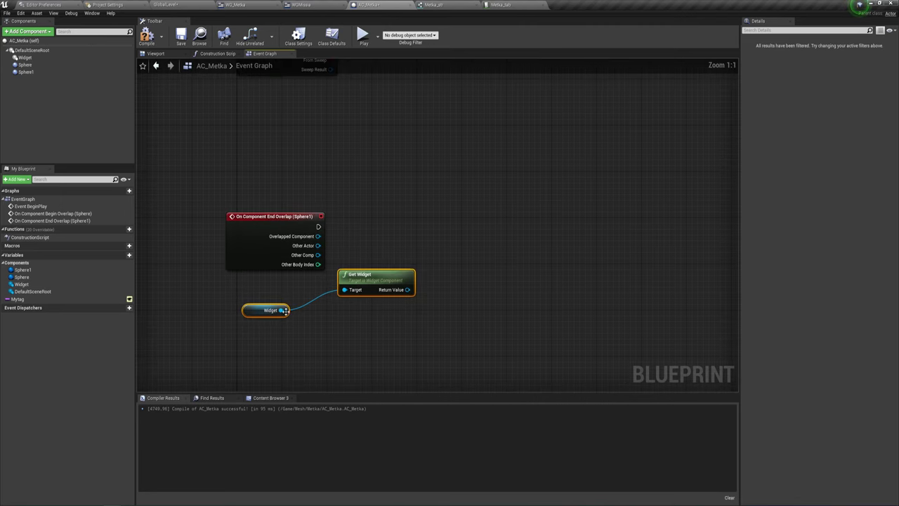
{"action": "left_click", "coordinate": [362, 276]}
{"action": "key", "text": "Delete"}
- Add a Set Tick Mode node from the Widget reference, set to Disabled
{"action": "left_click_drag", "start_coordinate": [326, 297], "coordinate": [397, 260]}
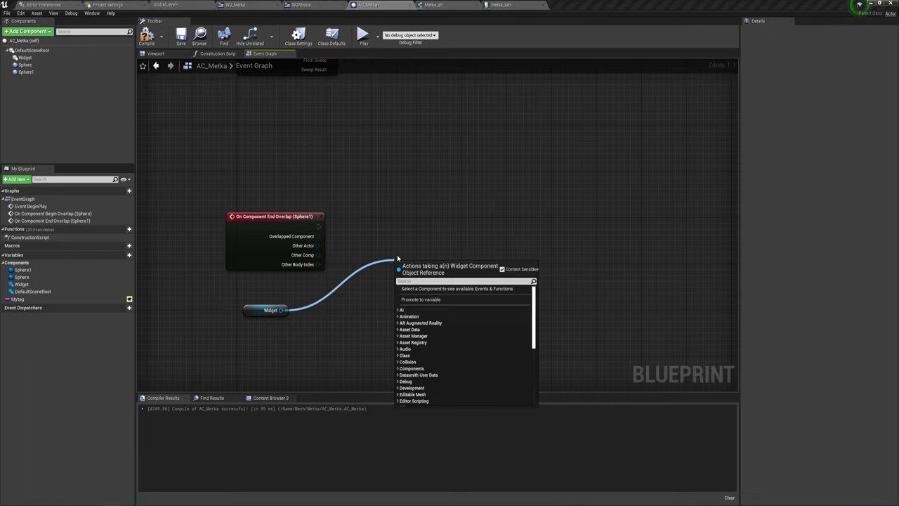
{"action": "type", "text": "se"}
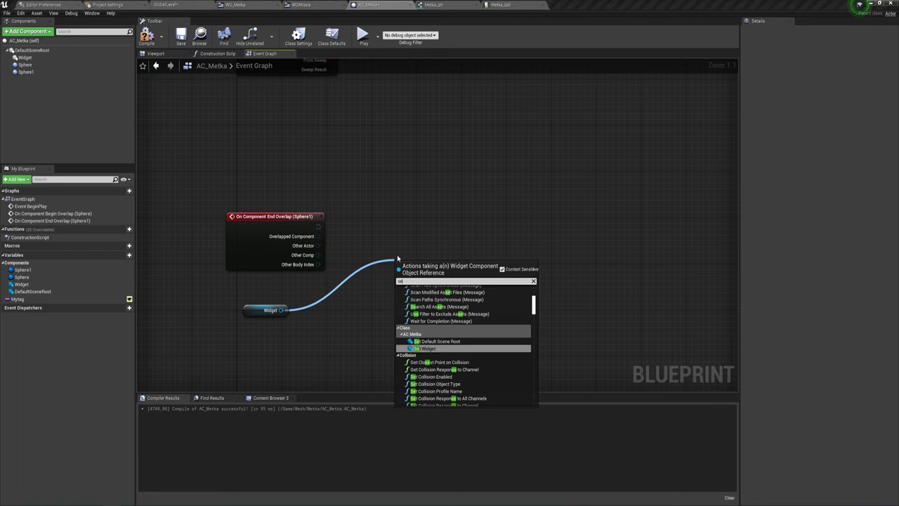
{"action": "type", "text": "t tick"}
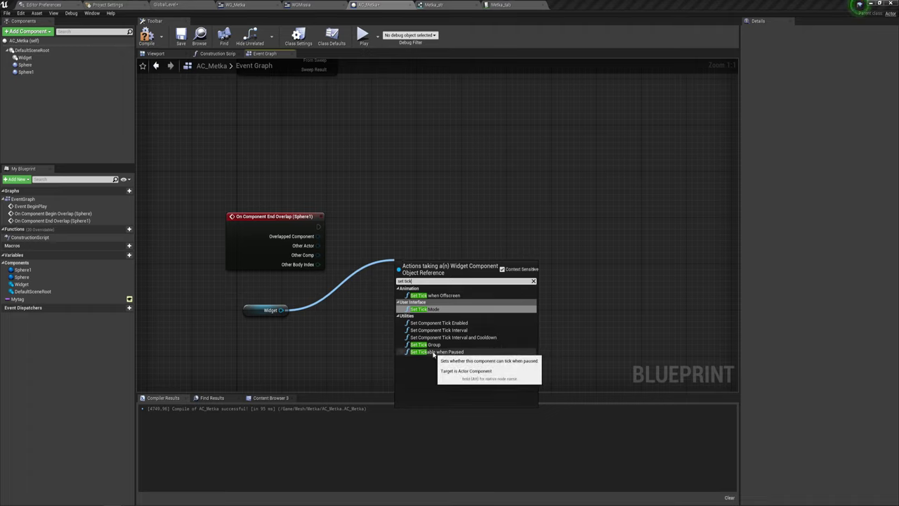
{"action": "left_click", "coordinate": [425, 309]}
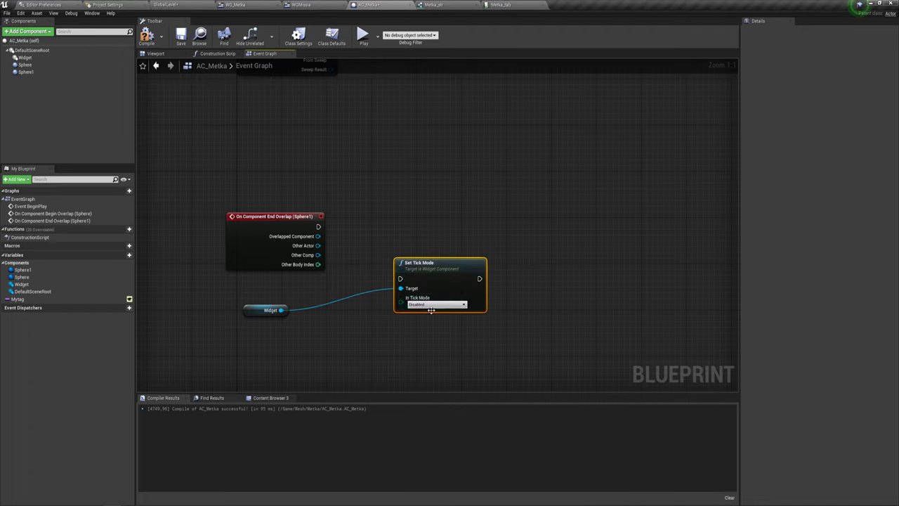
{"action": "mouse_move", "coordinate": [415, 270]}
{"action": "left_mouse_down"}
{"action": "mouse_move", "coordinate": [345, 220]}
{"action": "mouse_move", "coordinate": [468, 220]}
{"action": "left_mouse_up"}
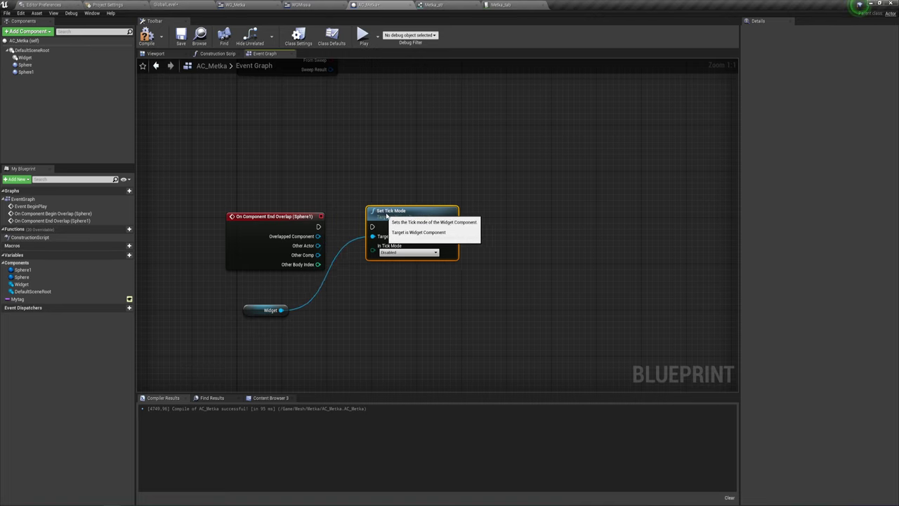
- Cast the End Overlap event's Other Actor to FirstPersonCharacter
{"action": "left_click_drag", "start_coordinate": [316, 246], "coordinate": [344, 240]}
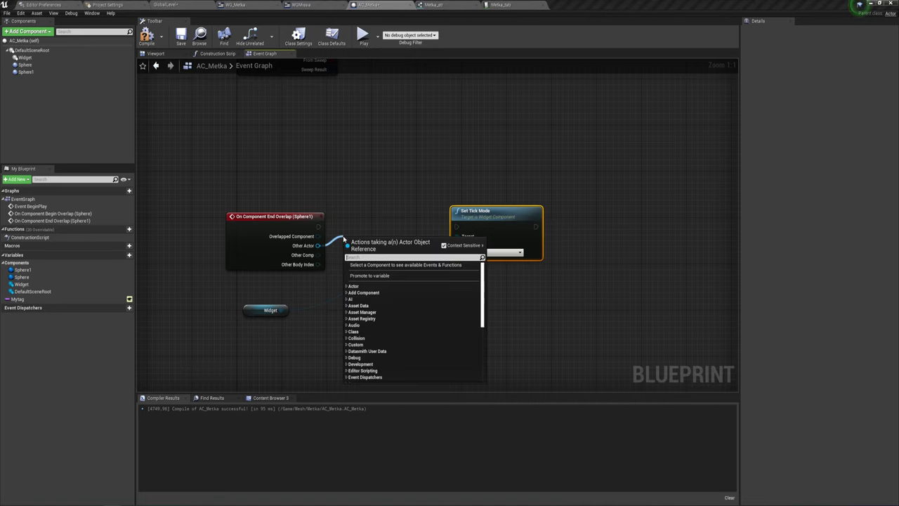
{"action": "type", "text": "cast to"}
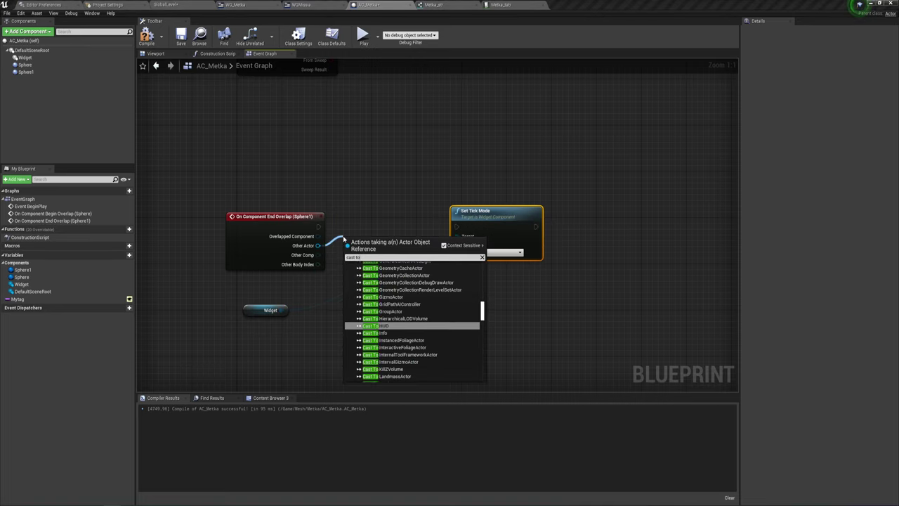
{"action": "type", "text": " fi"}
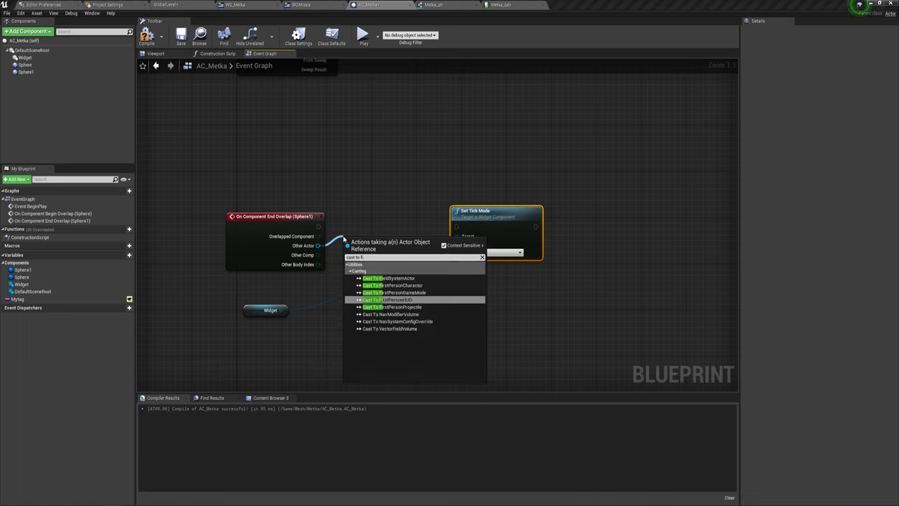
{"action": "left_click", "coordinate": [396, 285]}
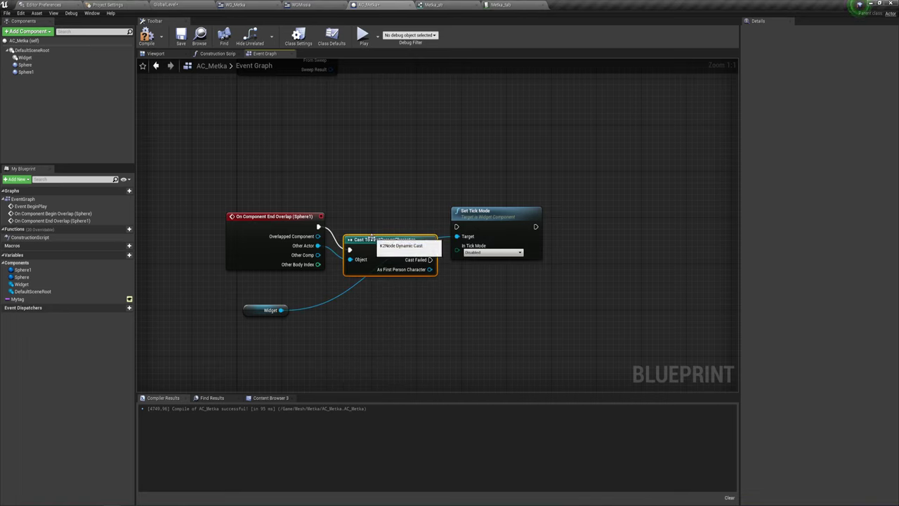
{"action": "left_click_drag", "start_coordinate": [372, 238], "coordinate": [361, 215]}
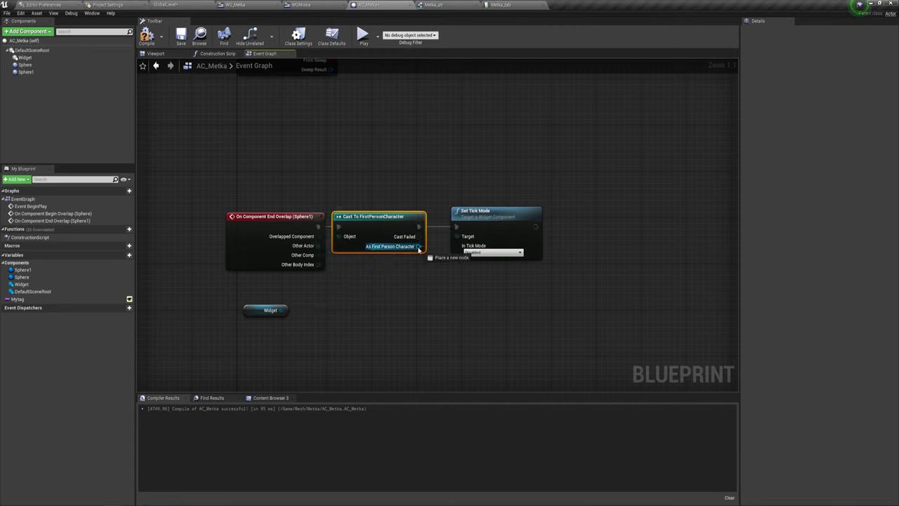
- Arrange and box-select the cast, Widget and Set Tick Mode nodes
{"action": "left_click_drag", "start_coordinate": [248, 314], "coordinate": [387, 271]}
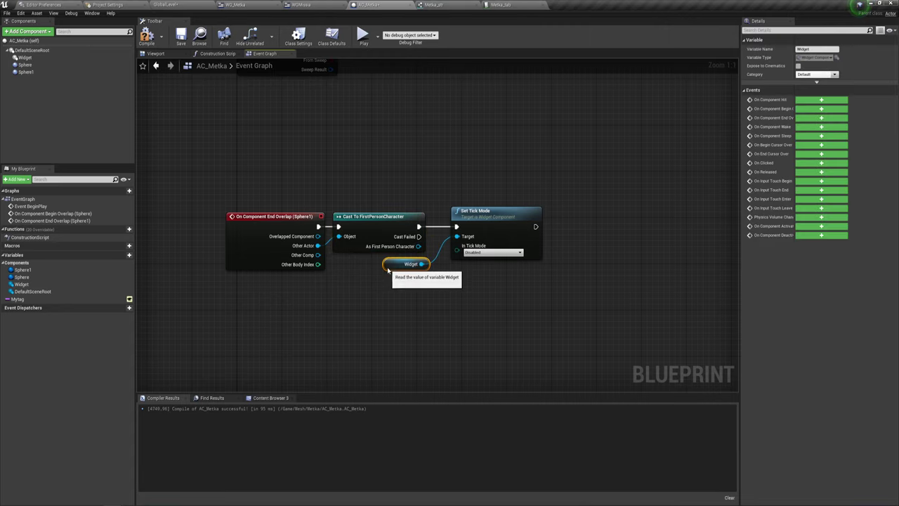
{"action": "right_click_drag", "start_coordinate": [471, 291], "coordinate": [495, 321]}
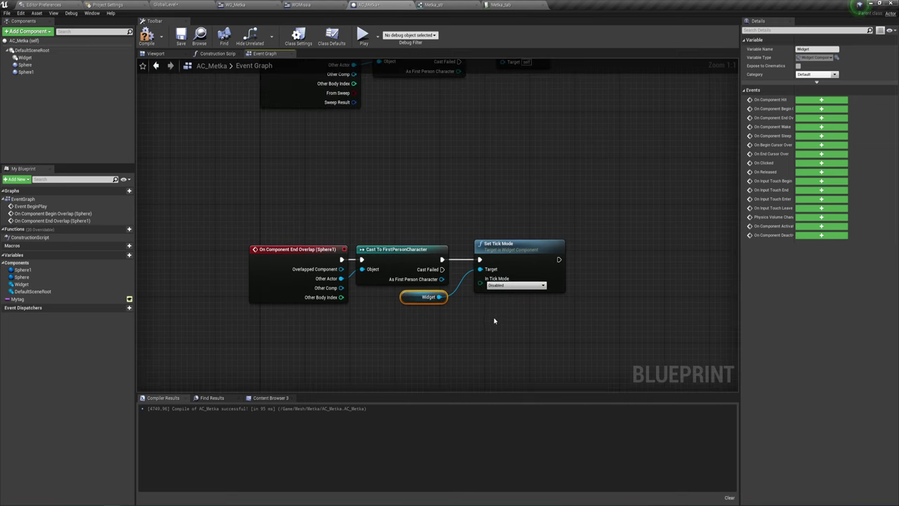
{"action": "left_click_drag", "start_coordinate": [509, 325], "coordinate": [385, 256]}
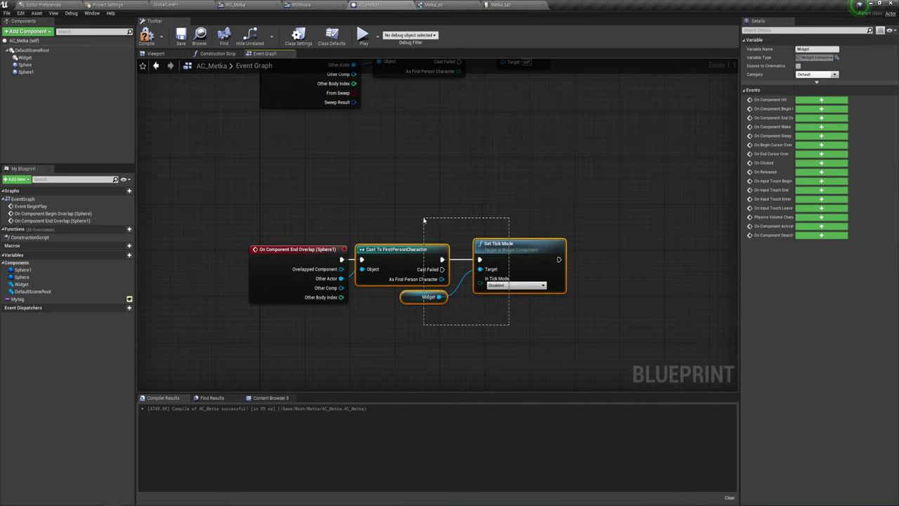
{"action": "left_click_drag", "start_coordinate": [424, 213], "coordinate": [419, 211]}
{"action": "right_click_drag", "start_coordinate": [417, 187], "coordinate": [418, 201]}
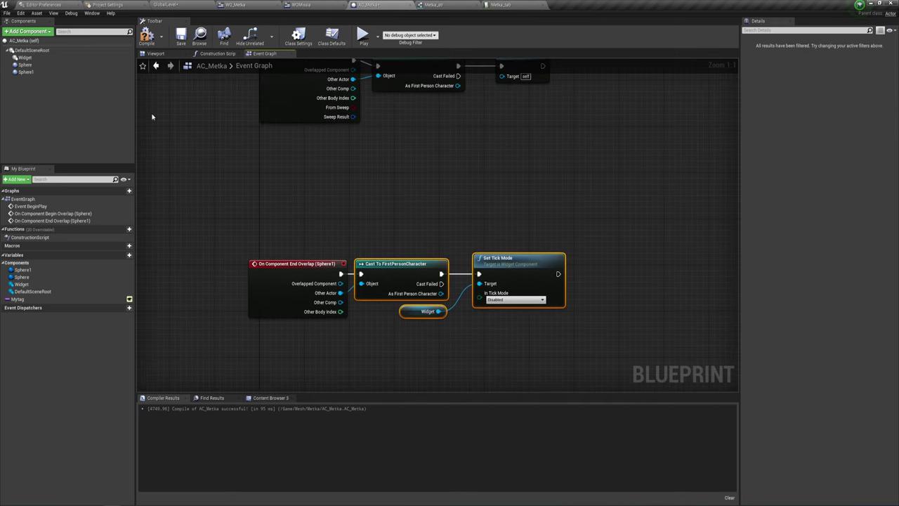
{"action": "left_click", "coordinate": [26, 72]}
- Add an On Component Begin Overlap event for Sphere1 and position it
{"action": "right_click", "coordinate": [21, 72]}
{"action": "mouse_move", "coordinate": [42, 84]}
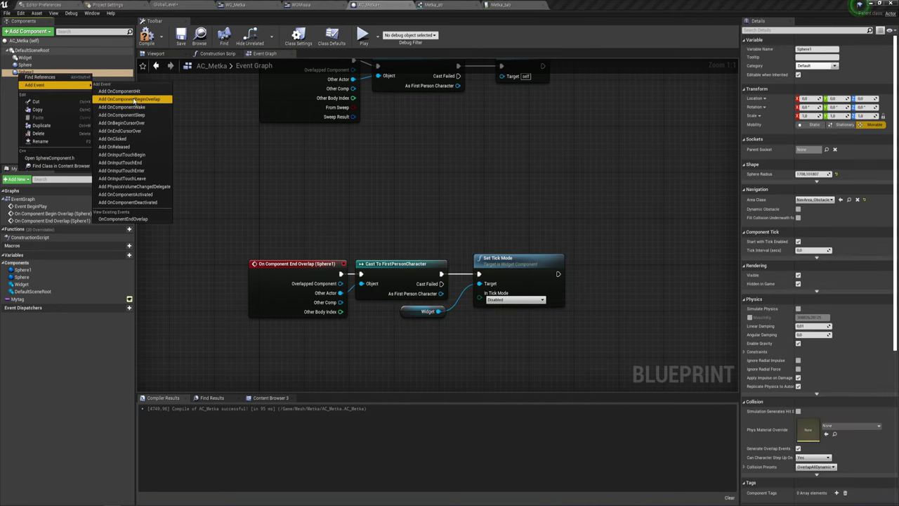
{"action": "left_click", "coordinate": [136, 100]}
{"action": "scroll", "coordinate": [427, 304], "scroll_direction": "down", "scroll_amount": 4}
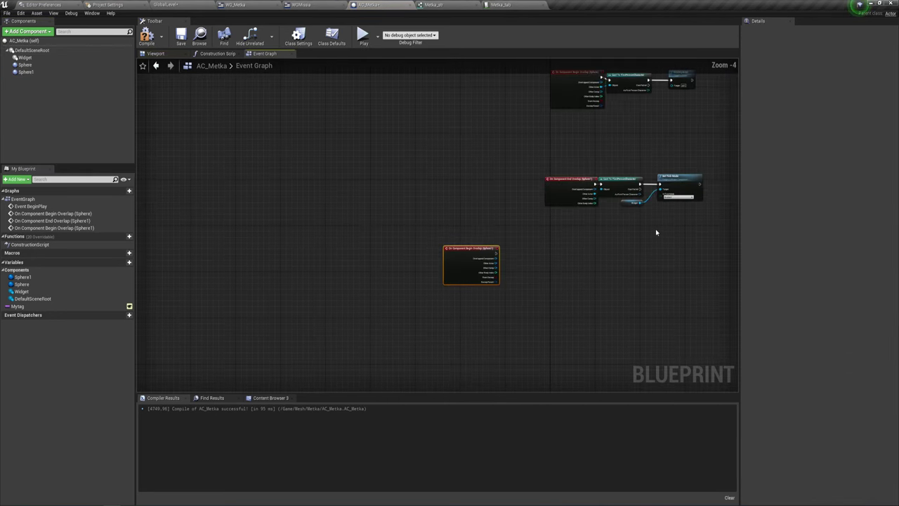
{"action": "right_click_drag", "start_coordinate": [656, 231], "coordinate": [436, 222]}
{"action": "scroll", "coordinate": [286, 239], "scroll_direction": "up", "scroll_amount": 4}
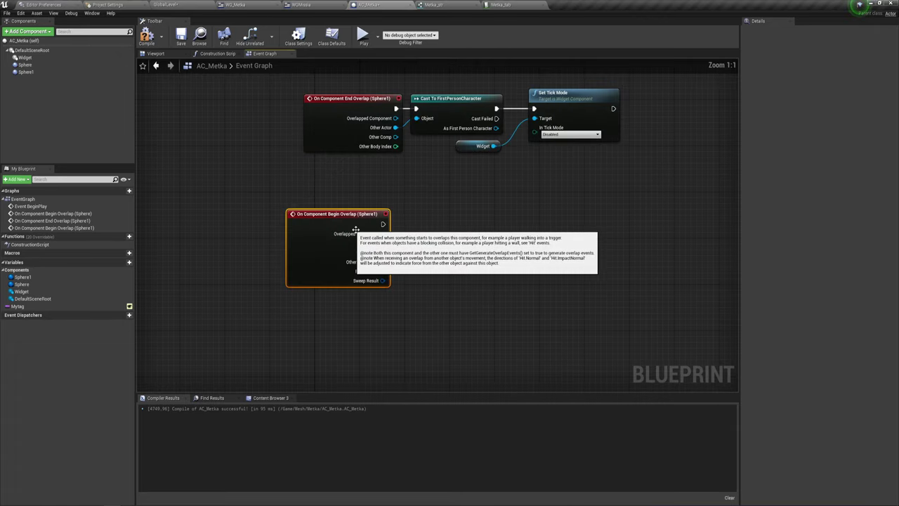
- Duplicate the cast and Set Tick Mode chain for Begin Overlap with tick mode Enabled, then compile
{"action": "left_click", "coordinate": [487, 120], "text": "ctrl"}
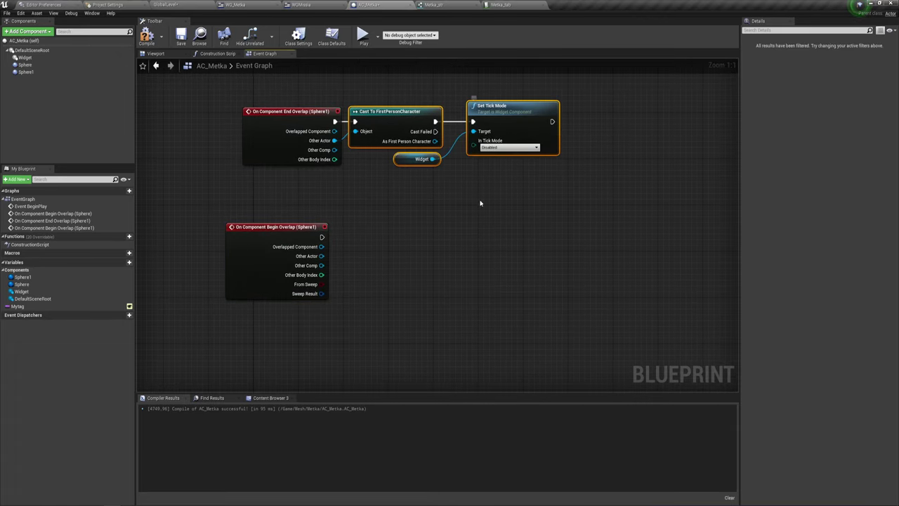
{"action": "key", "text": "ctrl+c"}
{"action": "key", "text": "ctrl+v"}
{"action": "left_click_drag", "start_coordinate": [411, 226], "coordinate": [371, 232]}
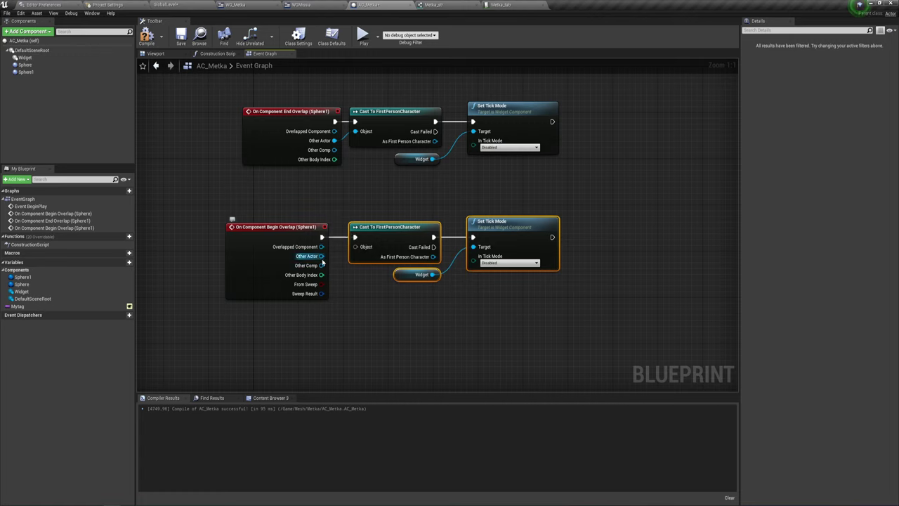
{"action": "left_click_drag", "start_coordinate": [321, 256], "coordinate": [367, 245]}
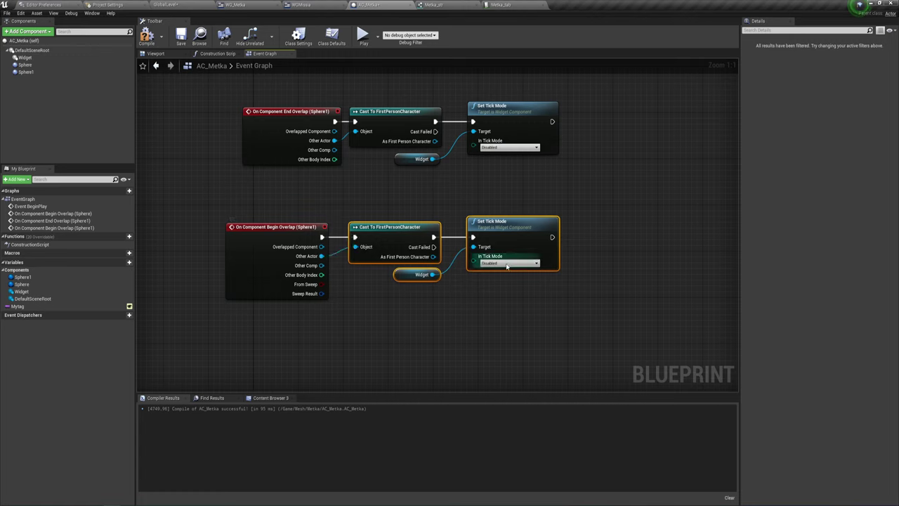
{"action": "left_click", "coordinate": [506, 264]}
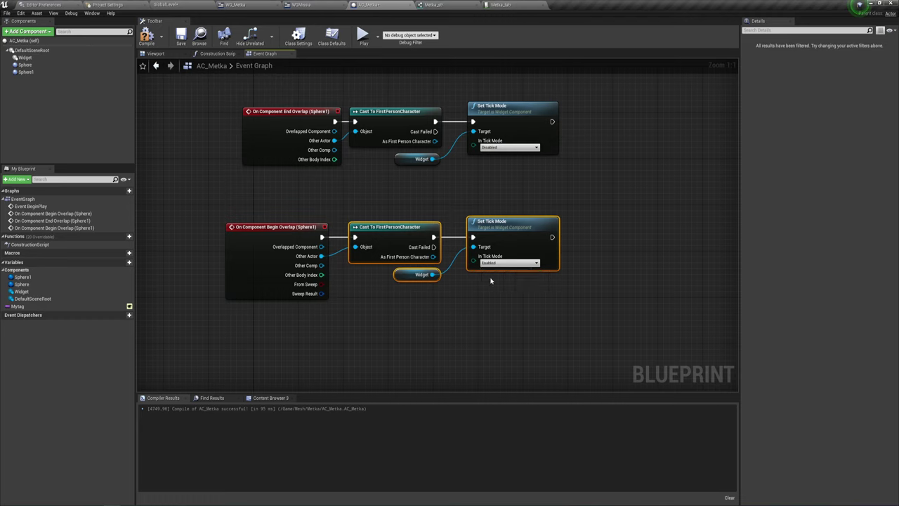
{"action": "left_click", "coordinate": [146, 35]}
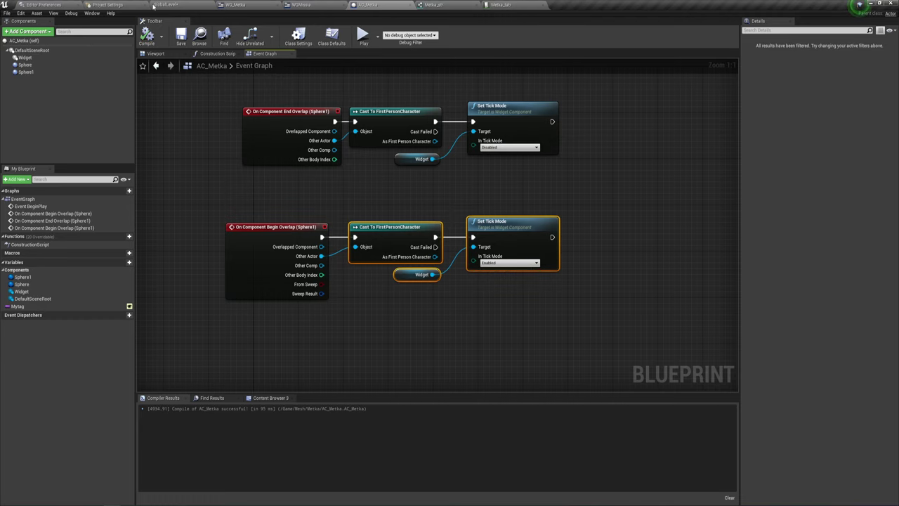
{"action": "left_click", "coordinate": [153, 5]}
- Rotate the PlayerStart in the level to face a new direction
{"action": "key", "text": "f"}
{"action": "scroll", "coordinate": [492, 242], "scroll_direction": "down", "scroll_amount": 5}
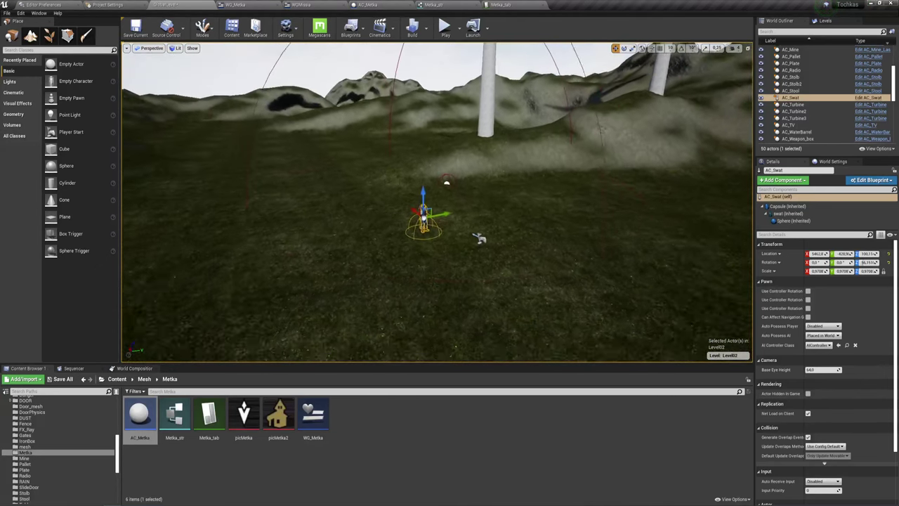
{"action": "scroll", "coordinate": [478, 239], "scroll_direction": "up", "scroll_amount": 3}
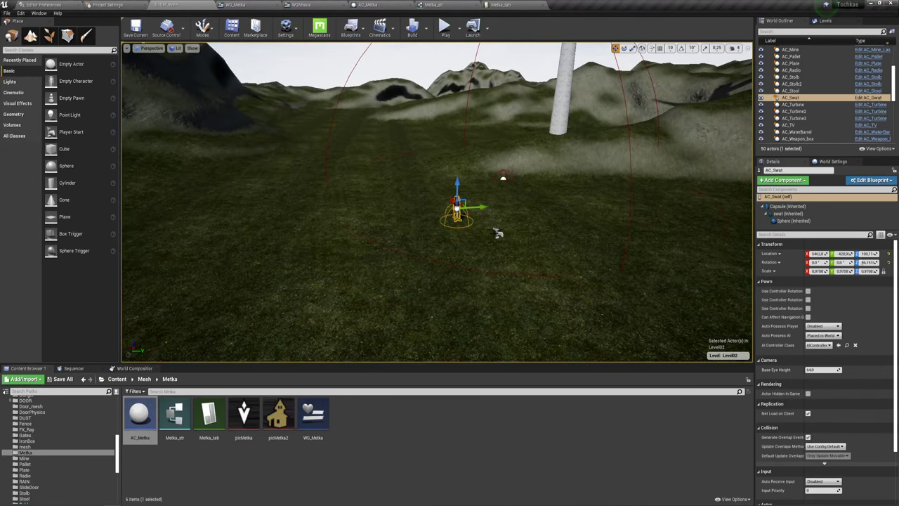
{"action": "left_click", "coordinate": [497, 233]}
{"action": "left_click", "coordinate": [499, 233]}
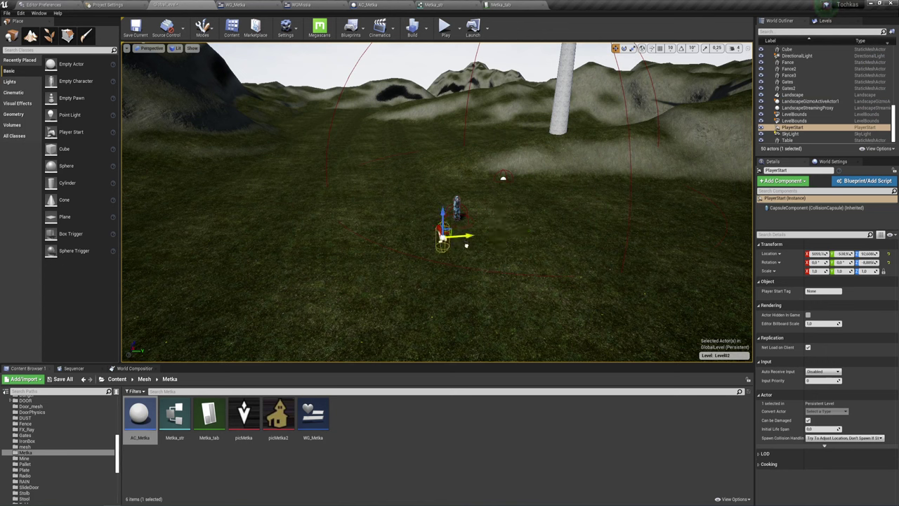
{"action": "key", "text": "e"}
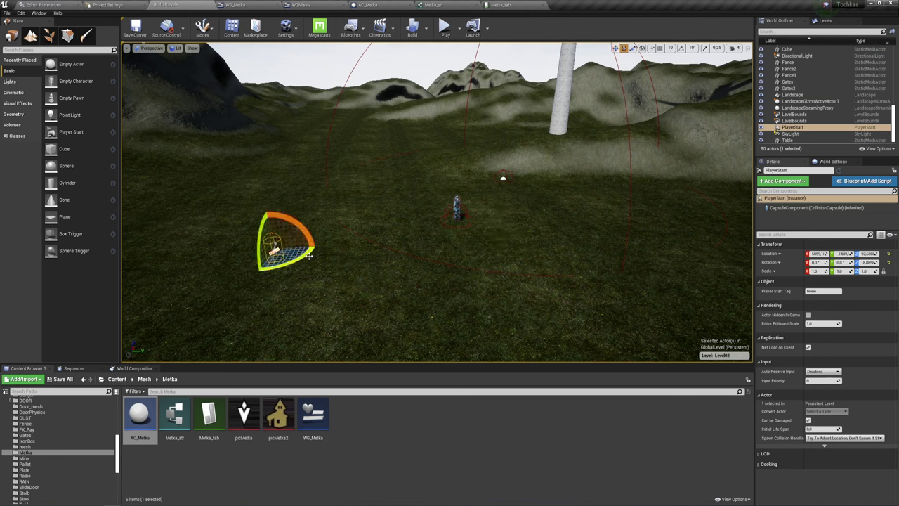
{"action": "left_click_drag", "start_coordinate": [309, 256], "coordinate": [596, 139]}
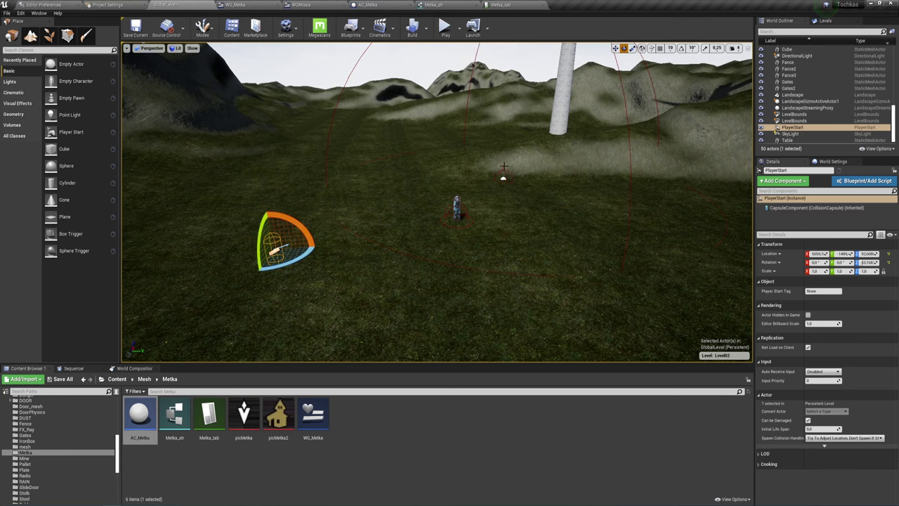
- Play the level, walking toward and back from the Наш дом marker, then stop
{"action": "left_click", "coordinate": [448, 30]}
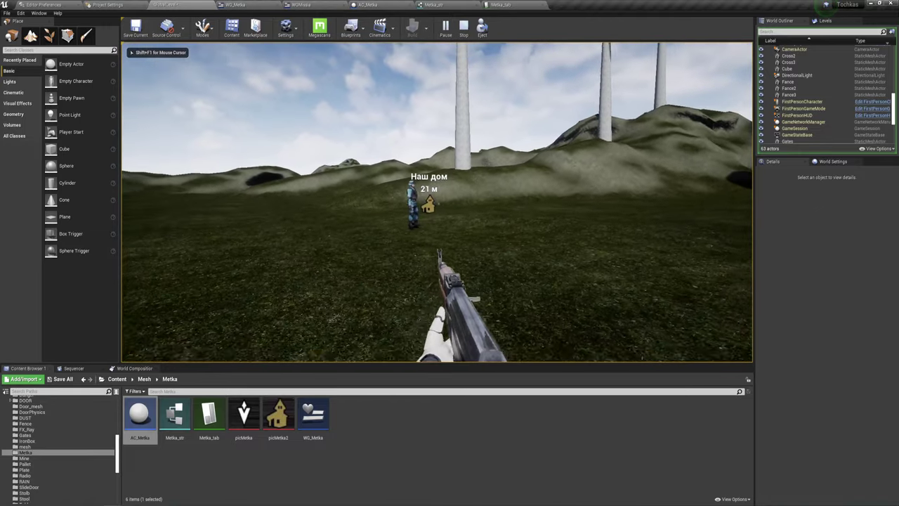
{"action": "key", "text": "w"}
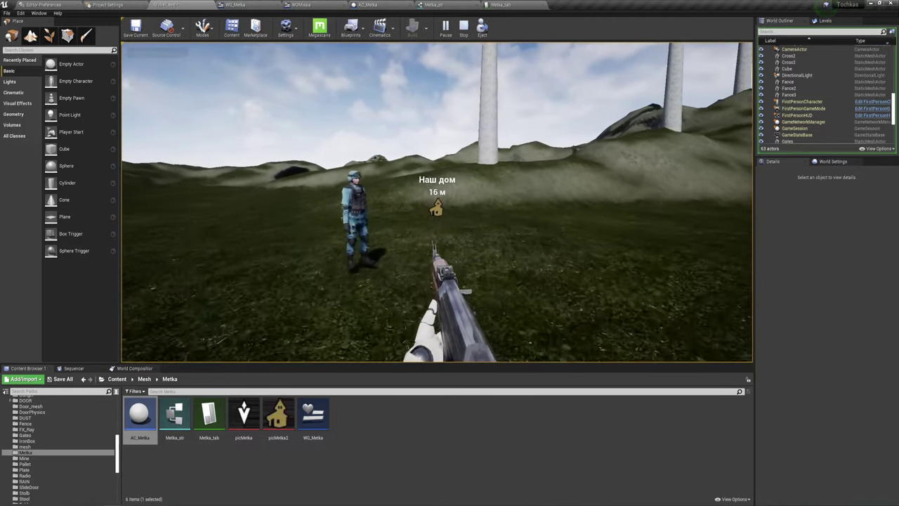
{"action": "key", "text": "s"}
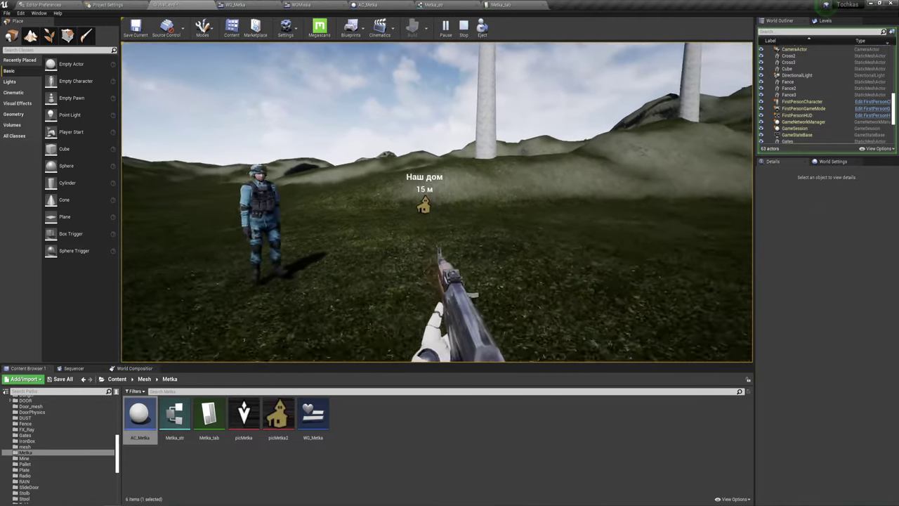
{"action": "key", "text": "Escape"}
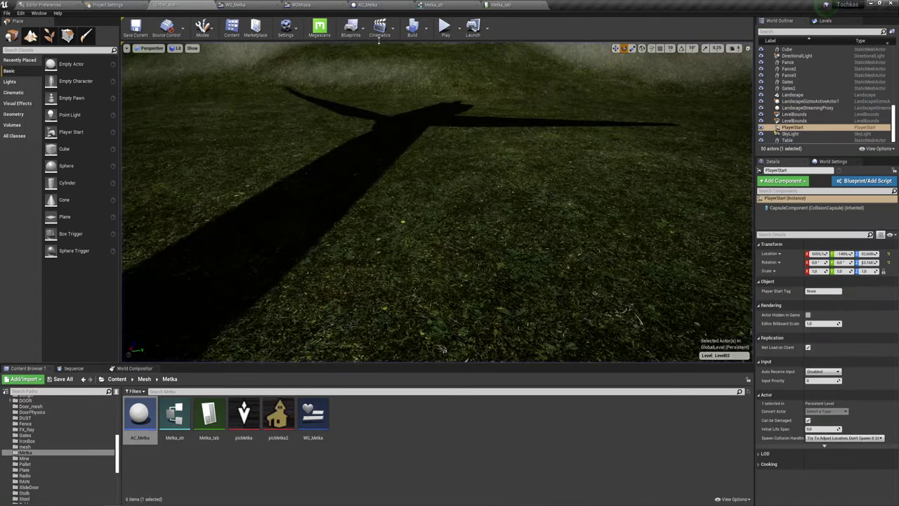
- Tilt the level view down and select the AC_Metka marker actor
{"action": "right_click_drag", "start_coordinate": [443, 349], "coordinate": [456, 281]}
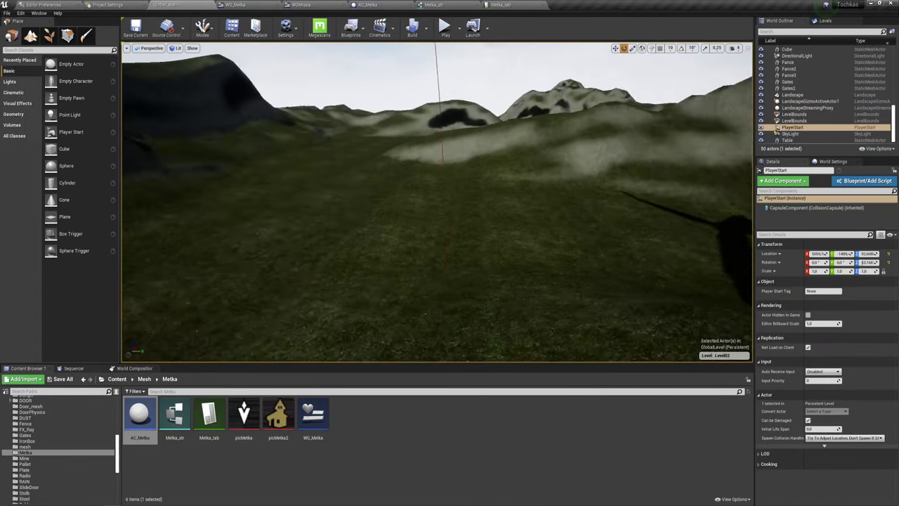
{"action": "right_click_drag", "start_coordinate": [466, 145], "coordinate": [466, 225]}
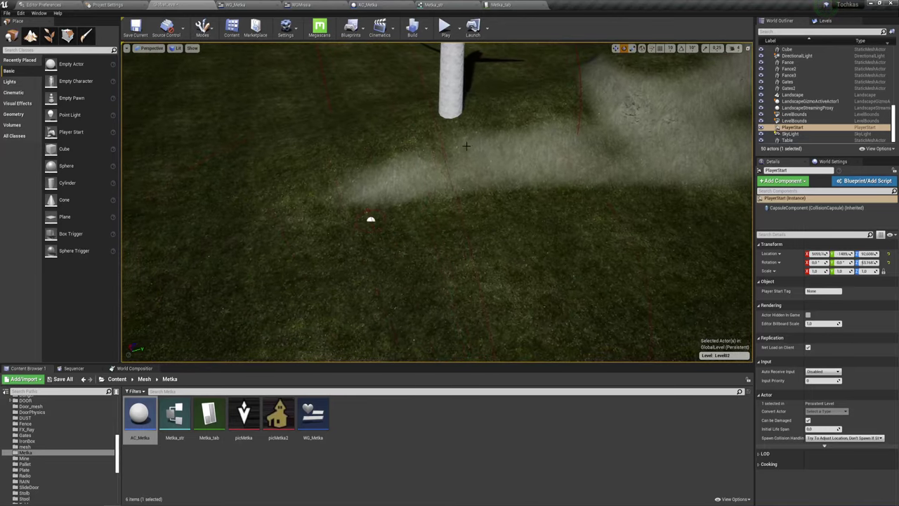
{"action": "left_click", "coordinate": [372, 219]}
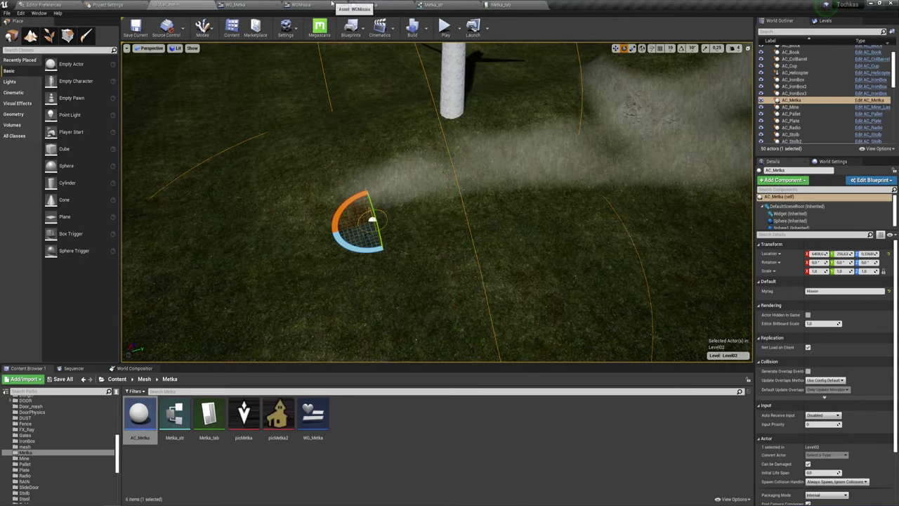
- Set AC_Metka's Widget component Tick Mode to Disabled, compile, and start a play test
{"action": "left_click", "coordinate": [380, 4]}
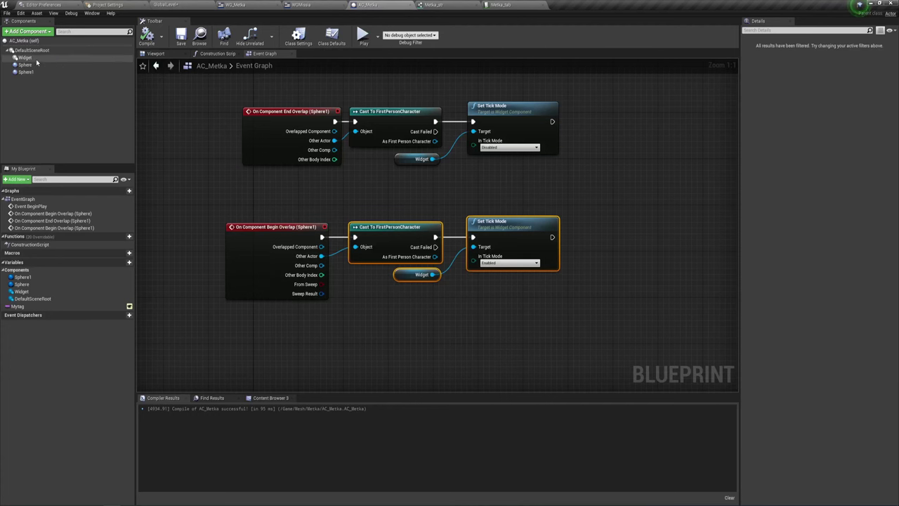
{"action": "left_click", "coordinate": [32, 58]}
{"action": "left_click", "coordinate": [813, 293]}
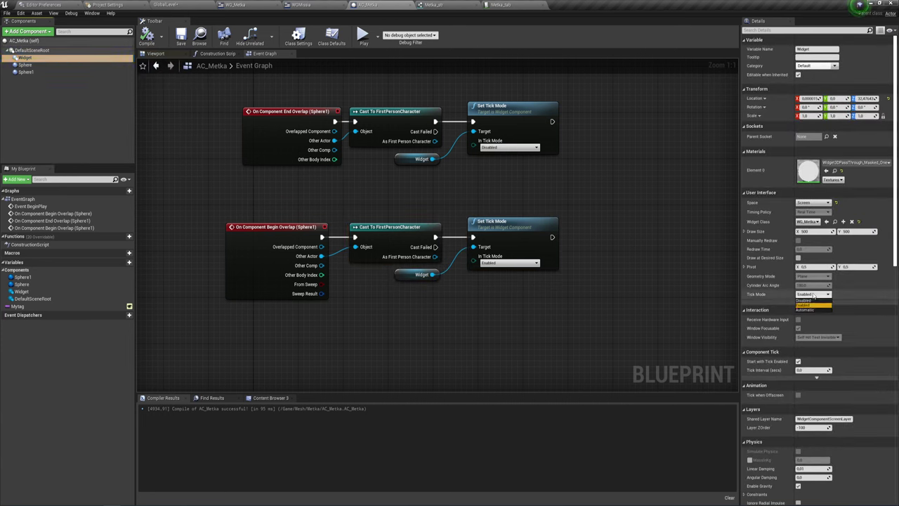
{"action": "left_click", "coordinate": [805, 300]}
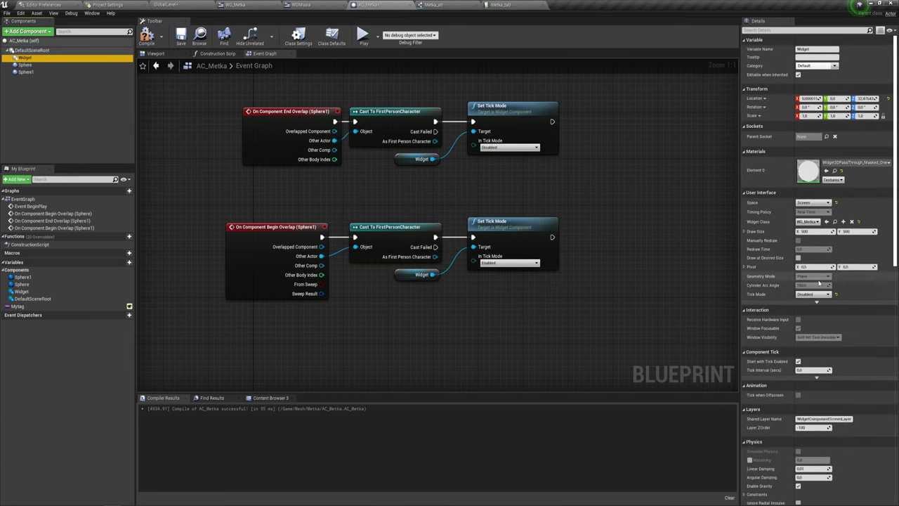
{"action": "left_click", "coordinate": [146, 35]}
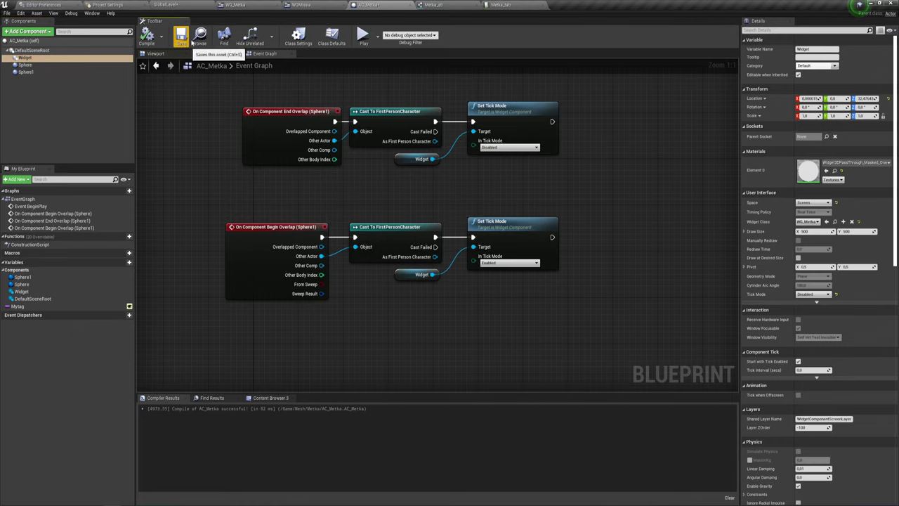
{"action": "left_click", "coordinate": [363, 35]}
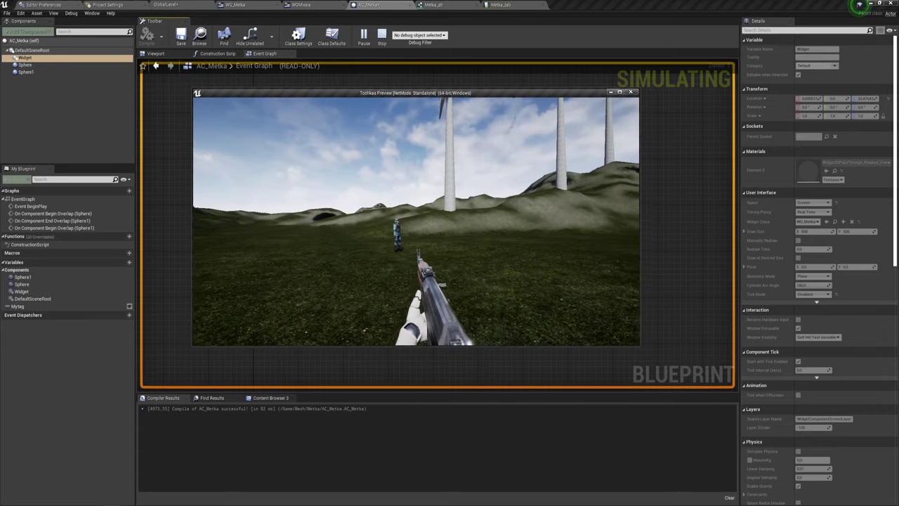
- Walk toward and away from the Наш дом marker, watching its distance update, then stop playing
{"action": "key", "text": "w"}
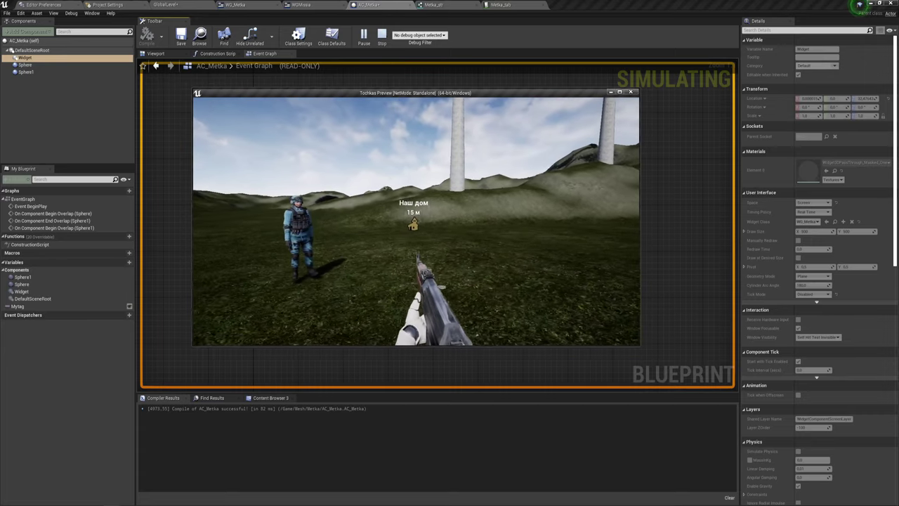
{"action": "key", "text": "w"}
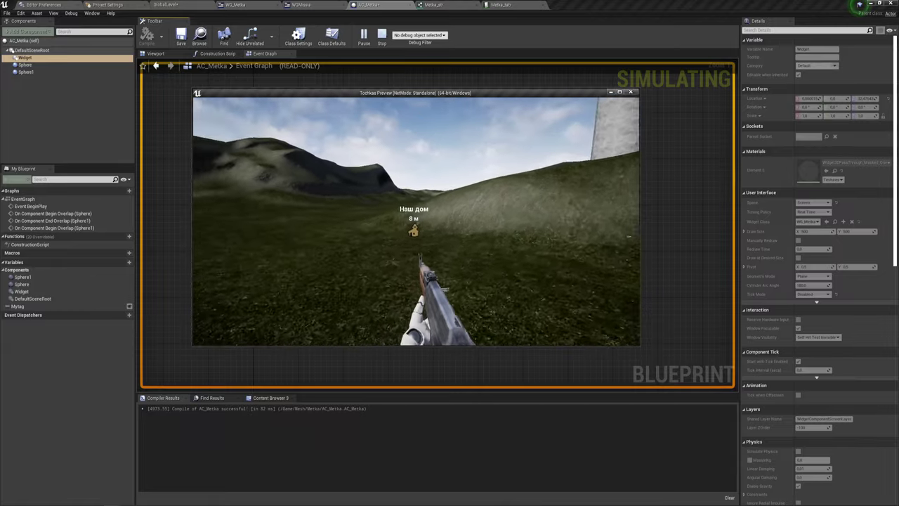
{"action": "key", "text": "s"}
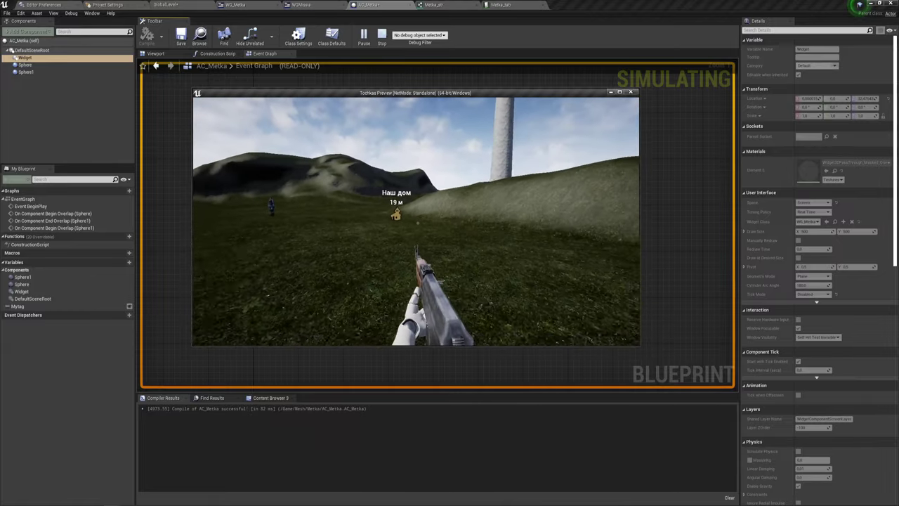
{"action": "key", "text": "s"}
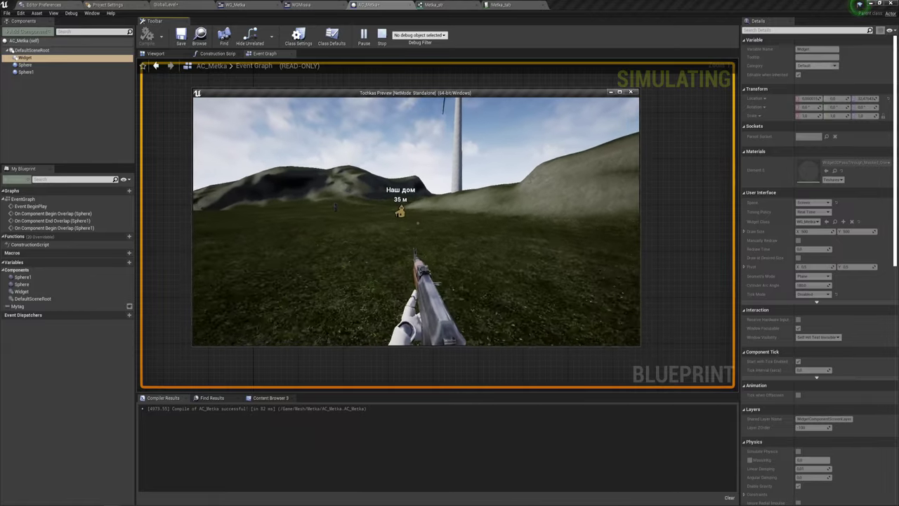
{"action": "key", "text": "w"}
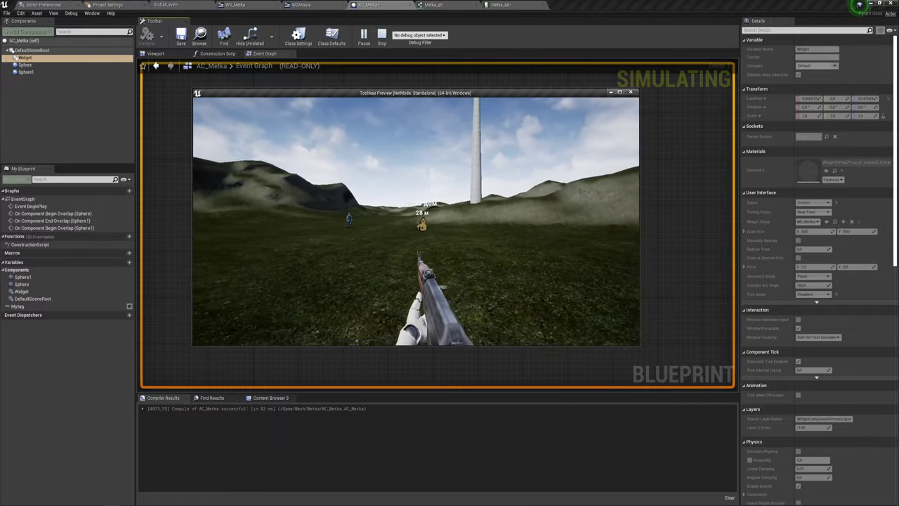
{"action": "key", "text": "s"}
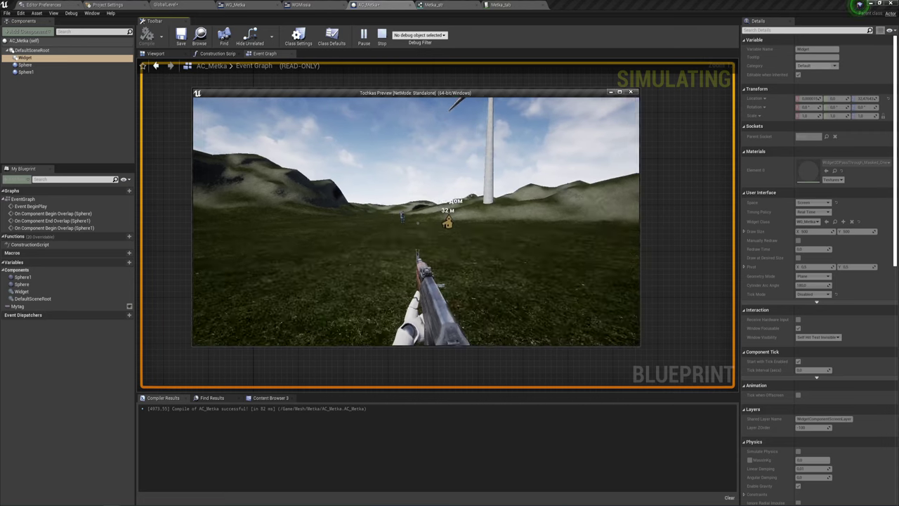
{"action": "key", "text": "Escape"}
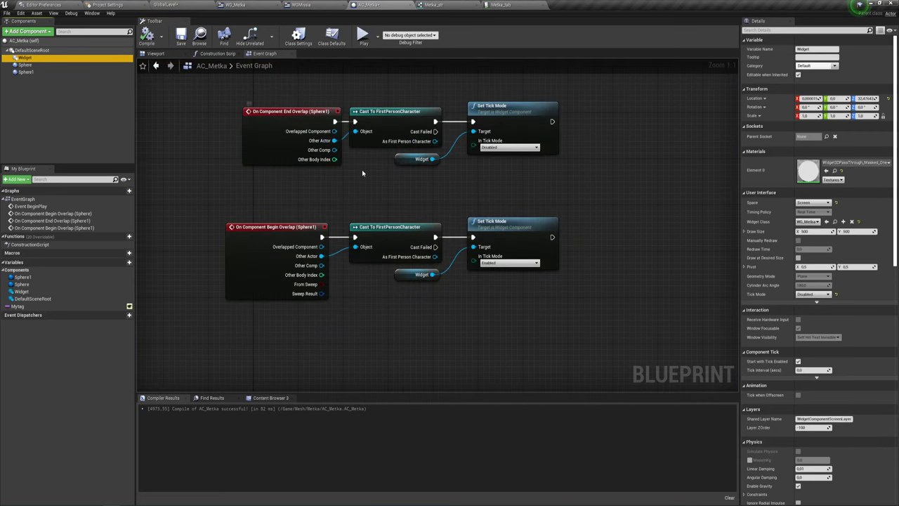
- Switch the End Overlap Set Tick Mode to Automatic, compile AC_Metka, and launch a play test
{"action": "left_click", "coordinate": [25, 72]}
{"action": "left_click", "coordinate": [156, 54]}
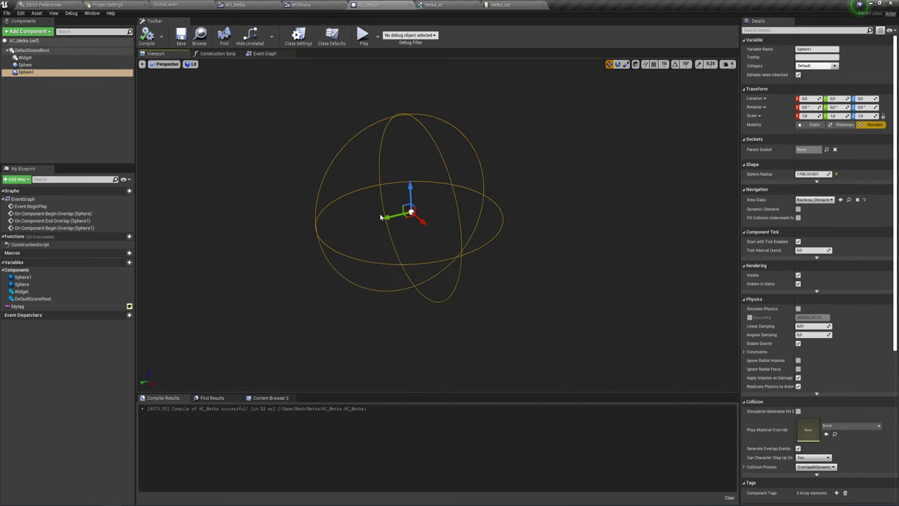
{"action": "left_click", "coordinate": [264, 55]}
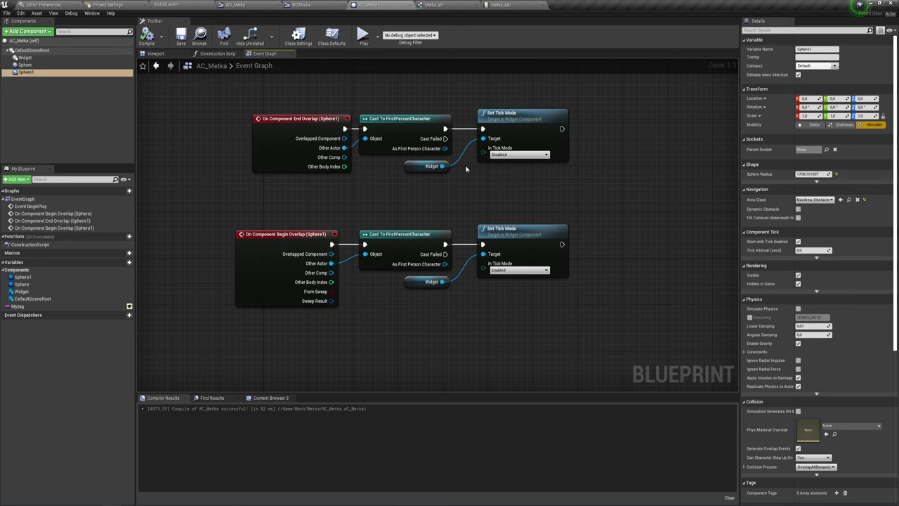
{"action": "mouse_move", "coordinate": [503, 205]}
{"action": "right_mouse_down"}
{"action": "mouse_move", "coordinate": [484, 174]}
{"action": "mouse_move", "coordinate": [418, 195]}
{"action": "right_mouse_up"}
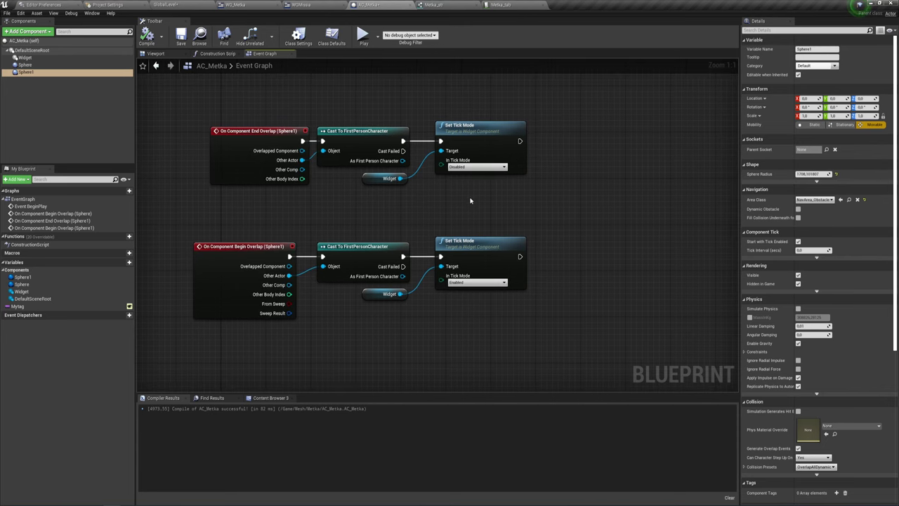
{"action": "right_click_drag", "start_coordinate": [457, 199], "coordinate": [433, 198]}
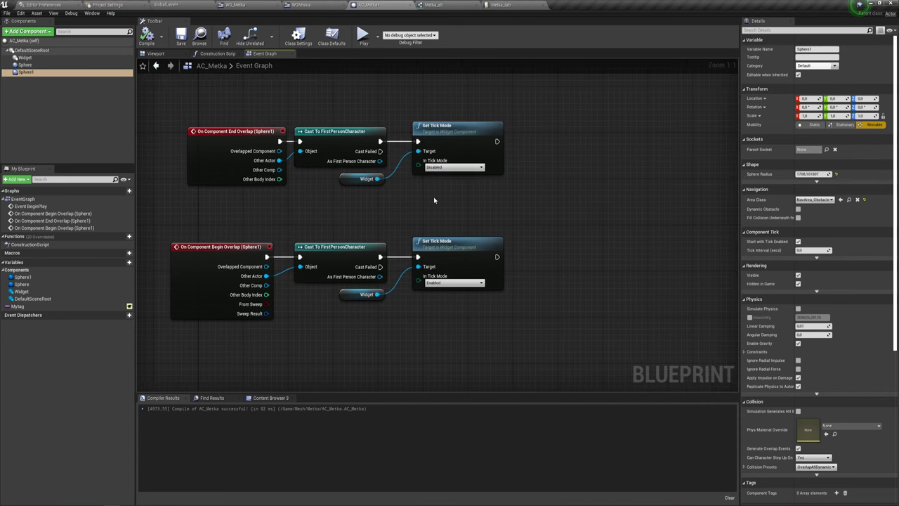
{"action": "left_click", "coordinate": [454, 168]}
{"action": "left_click", "coordinate": [435, 185]}
{"action": "left_click", "coordinate": [146, 36]}
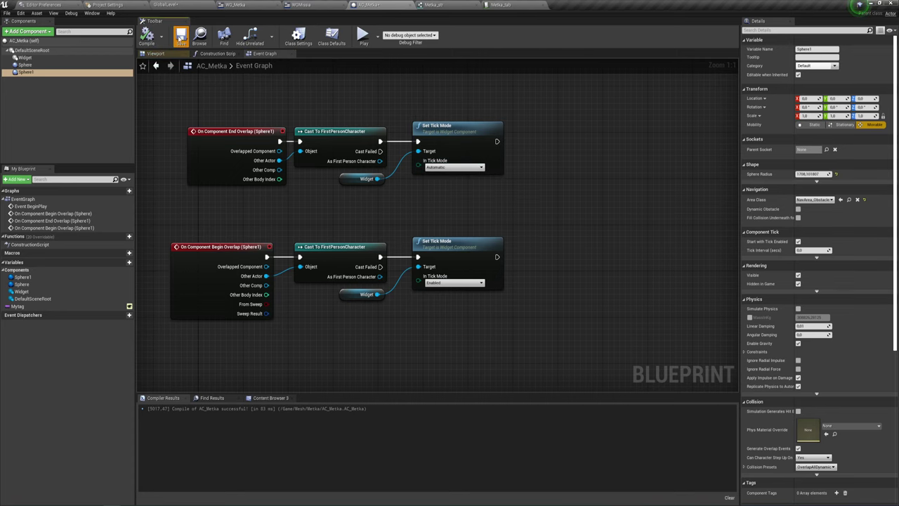
{"action": "left_click", "coordinate": [363, 37]}
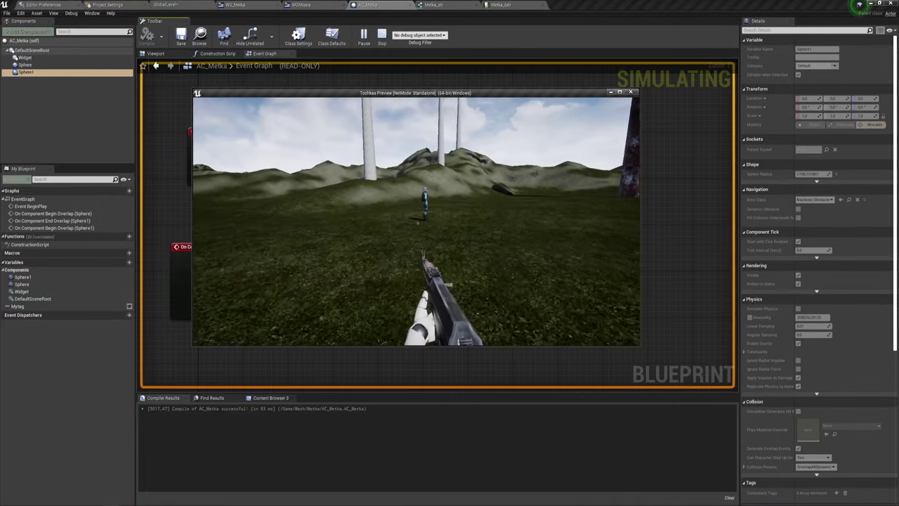
- Back away from and re-approach the Наш дом marker, seeing 21–36 m, then stop
{"action": "key", "text": "s"}
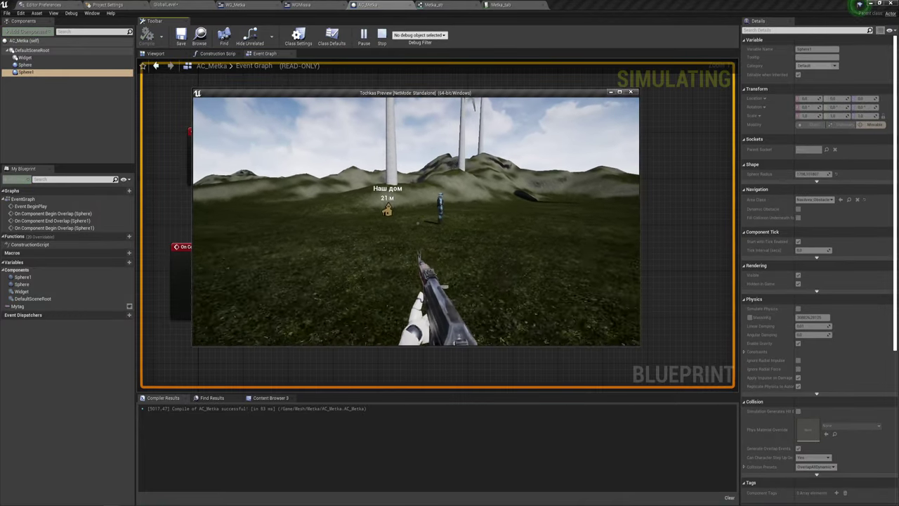
{"action": "key", "text": "s"}
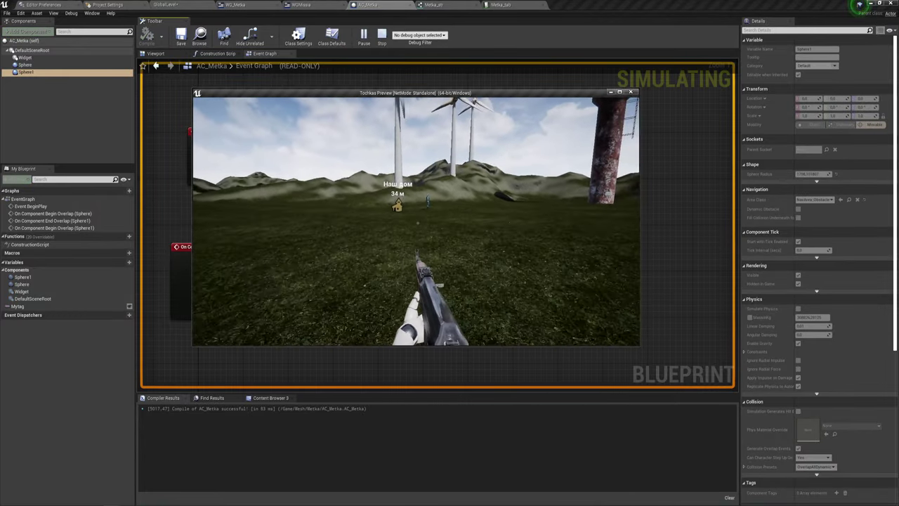
{"action": "key", "text": "w"}
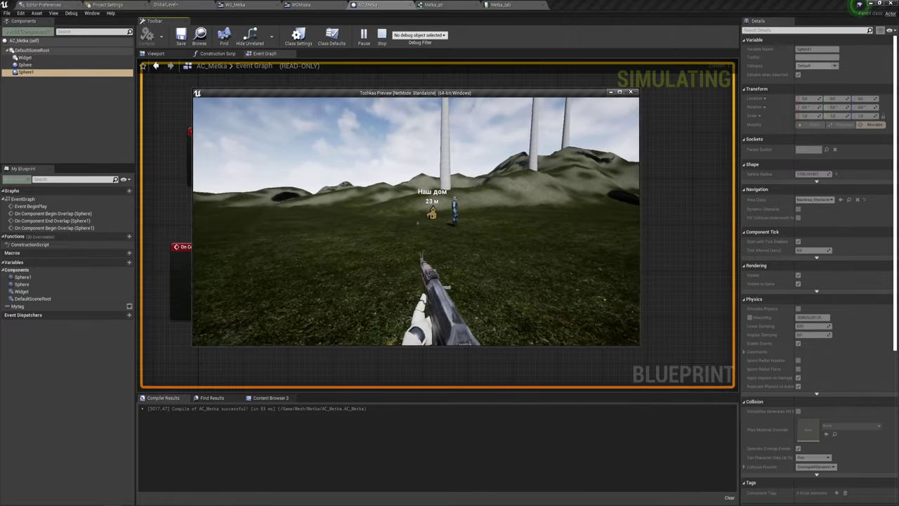
{"action": "key", "text": "Escape"}
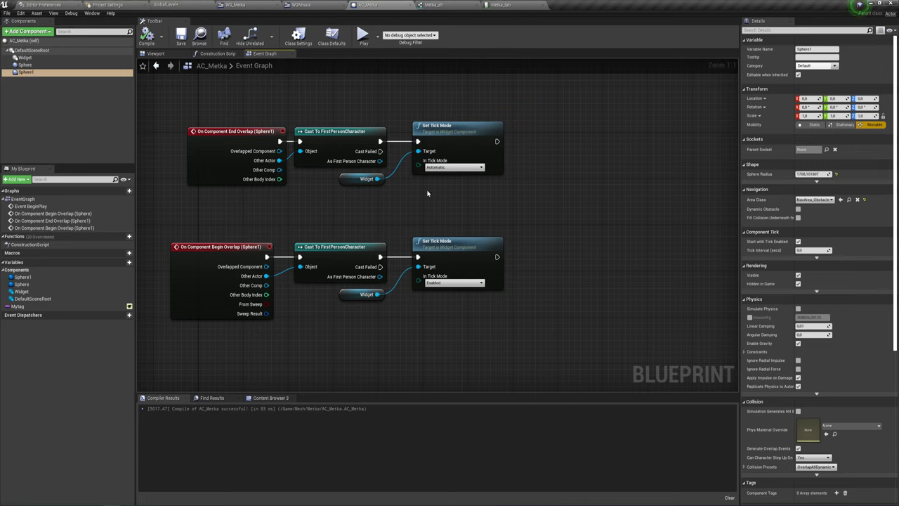
- Set the End Overlap Set Tick Mode back to Disabled and move the End Overlap row up
{"action": "left_click", "coordinate": [453, 167]}
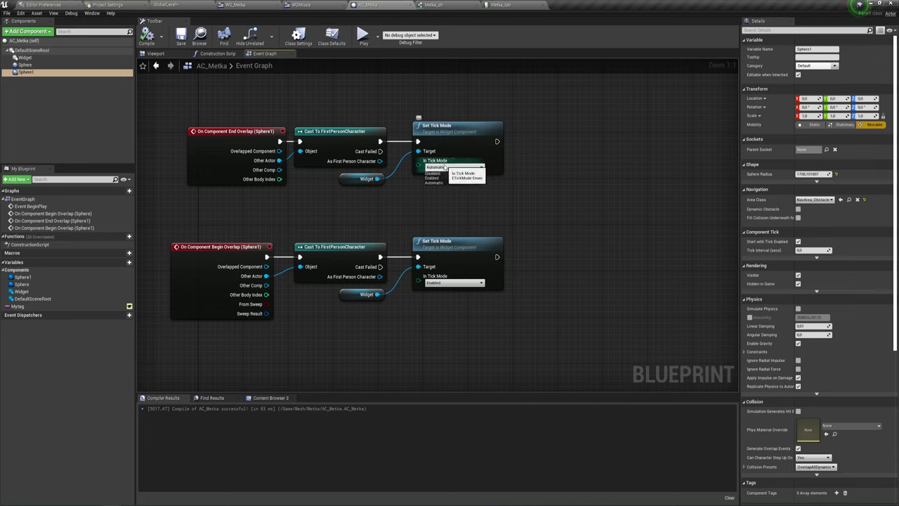
{"action": "left_click", "coordinate": [441, 176]}
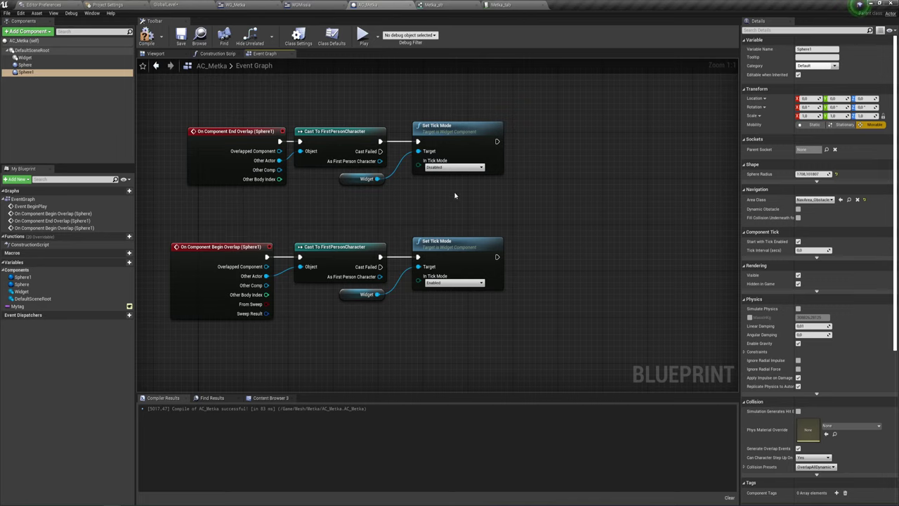
{"action": "mouse_move", "coordinate": [449, 186]}
{"action": "right_mouse_down"}
{"action": "mouse_move", "coordinate": [442, 203]}
{"action": "mouse_move", "coordinate": [407, 217]}
{"action": "right_mouse_up"}
{"action": "left_click_drag", "start_coordinate": [332, 214], "coordinate": [408, 199]}
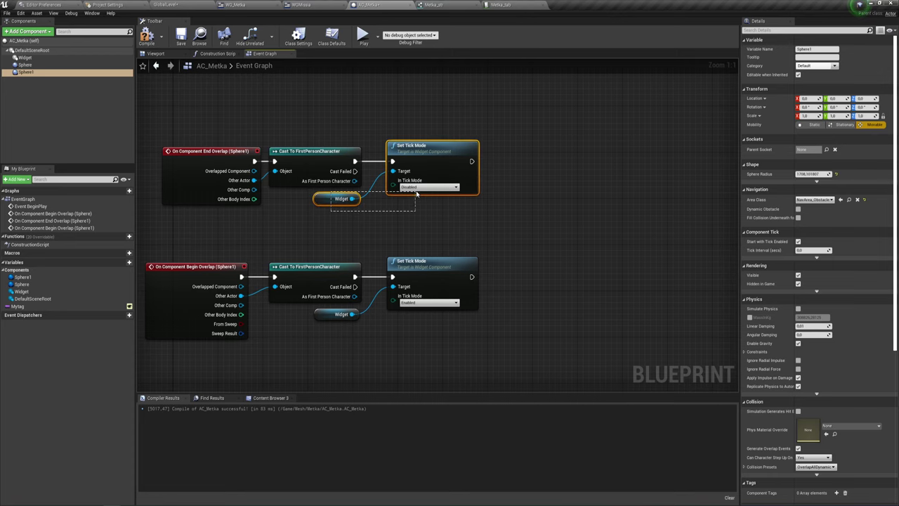
{"action": "right_click_drag", "start_coordinate": [248, 160], "coordinate": [281, 170]}
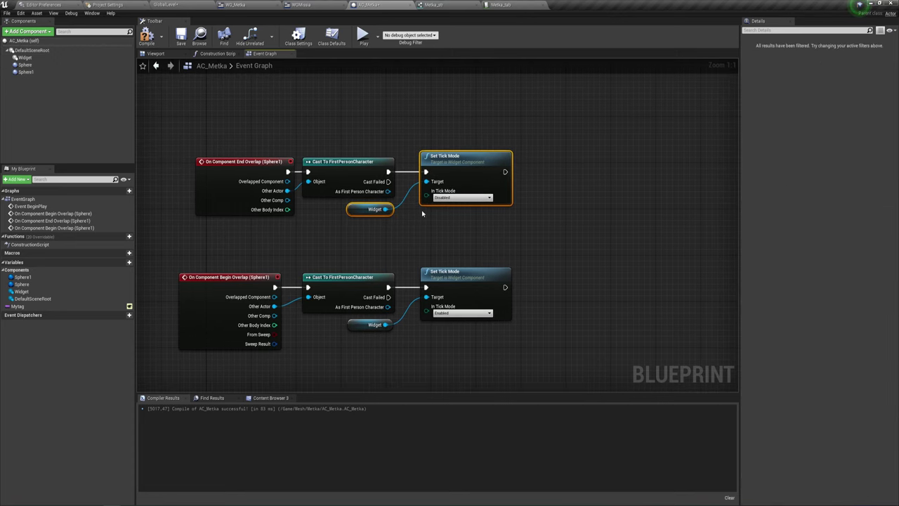
{"action": "mouse_move", "coordinate": [420, 213]}
{"action": "right_mouse_down"}
{"action": "mouse_move", "coordinate": [408, 210]}
{"action": "mouse_move", "coordinate": [416, 266]}
{"action": "right_mouse_up"}
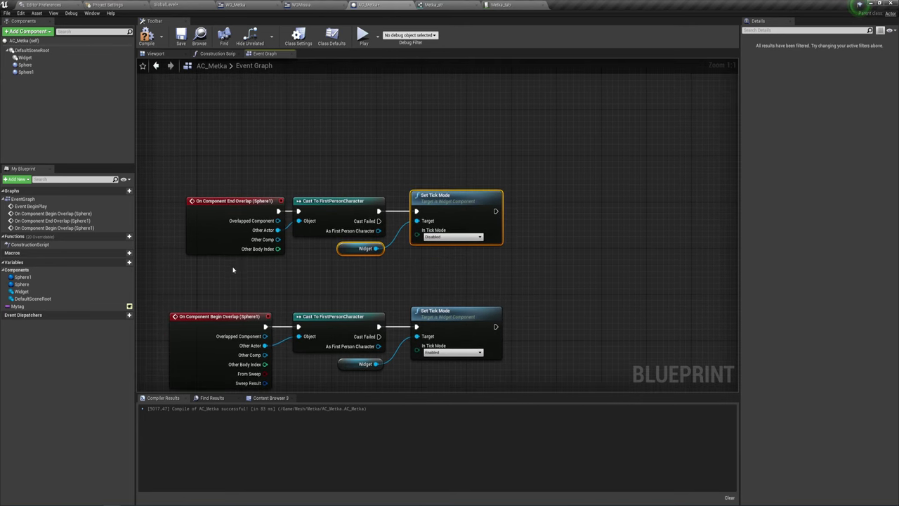
{"action": "mouse_move", "coordinate": [233, 270]}
{"action": "left_mouse_down"}
{"action": "mouse_move", "coordinate": [460, 205]}
{"action": "mouse_move", "coordinate": [453, 155]}
{"action": "left_mouse_up"}
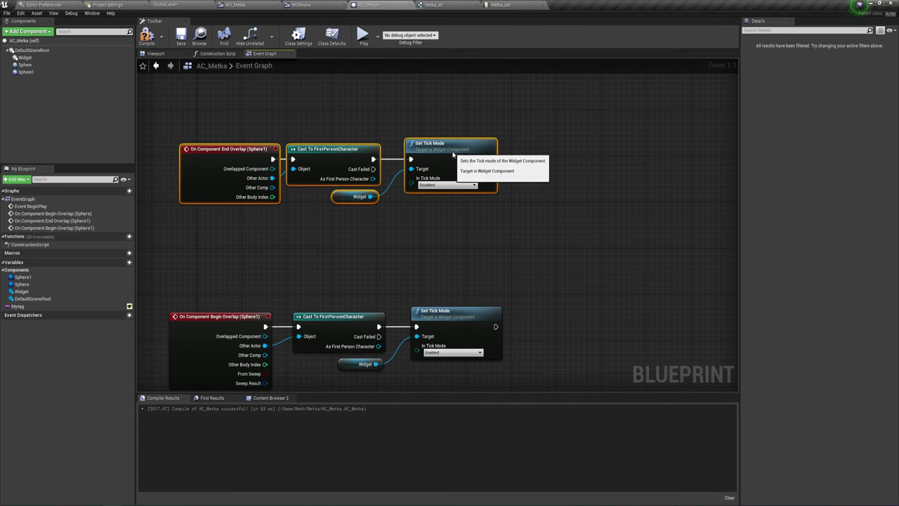
- Inspect the Sphere and Sphere1 components' details, including Sphere1's radius
{"action": "left_click", "coordinate": [24, 65]}
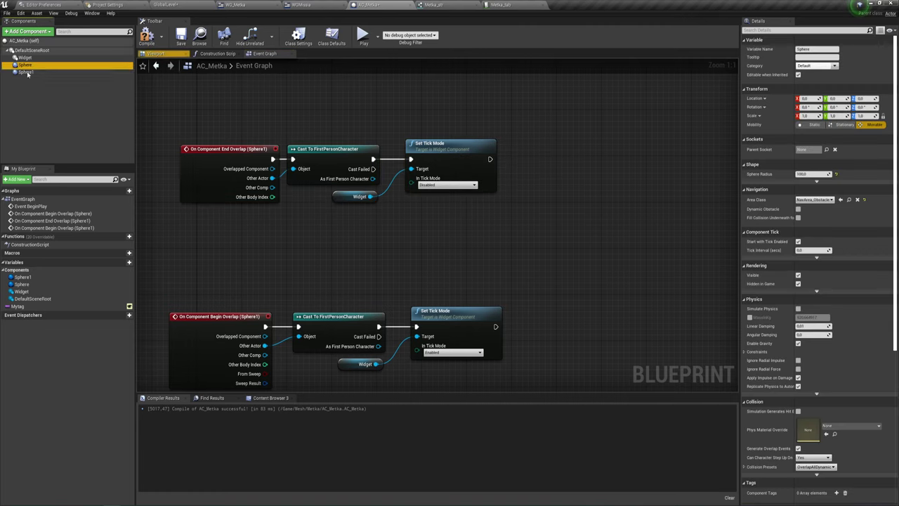
{"action": "left_click", "coordinate": [27, 73]}
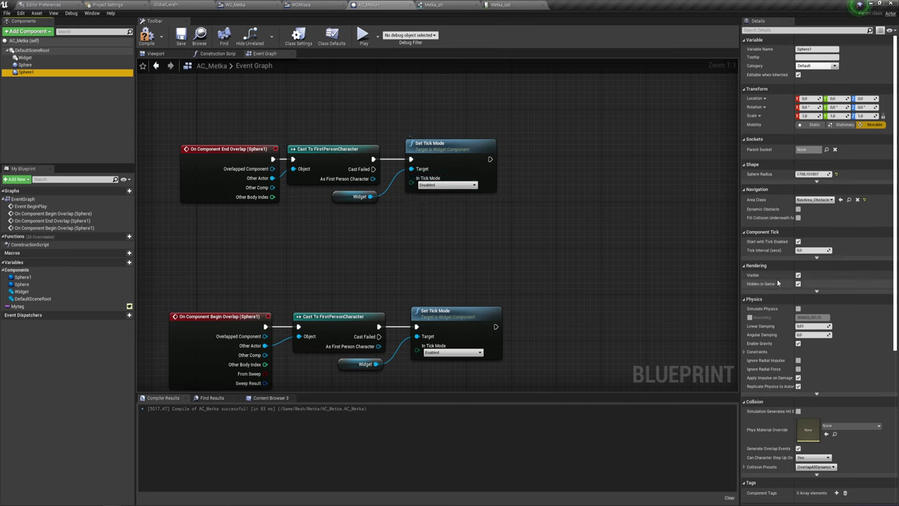
{"action": "scroll", "coordinate": [780, 314], "scroll_direction": "down", "scroll_amount": 2}
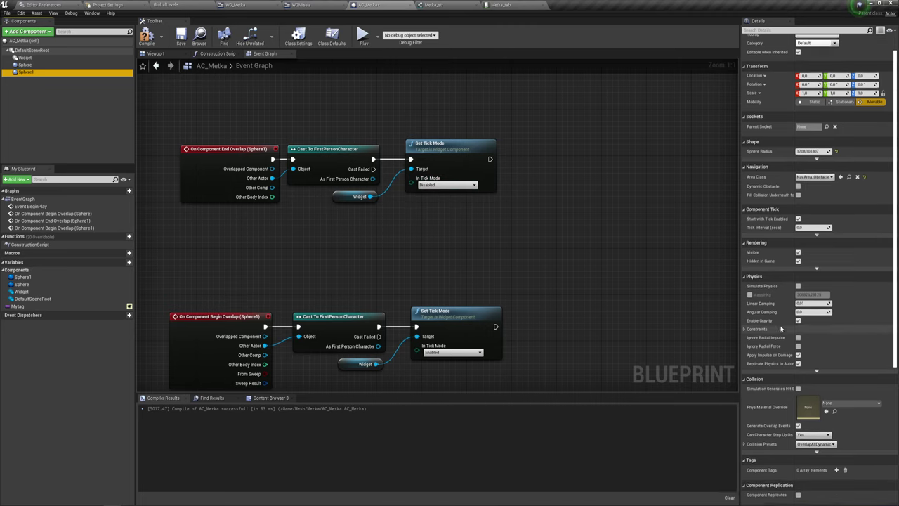
{"action": "scroll", "coordinate": [780, 314], "scroll_direction": "down", "scroll_amount": 2}
{"action": "scroll", "coordinate": [780, 314], "scroll_direction": "down", "scroll_amount": 4}
{"action": "scroll", "coordinate": [780, 314], "scroll_direction": "down", "scroll_amount": 2}
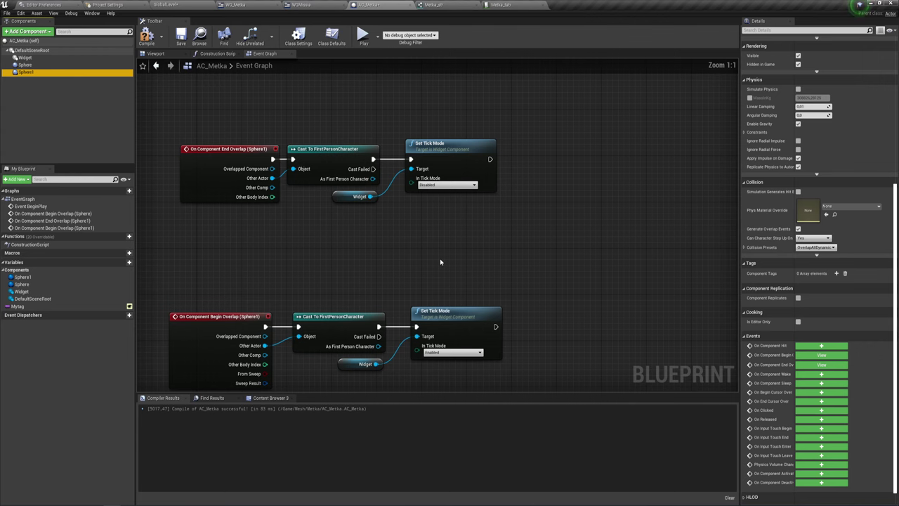
{"action": "scroll", "coordinate": [441, 262], "scroll_direction": "down", "scroll_amount": 8}
{"action": "scroll", "coordinate": [442, 257], "scroll_direction": "up", "scroll_amount": 4}
{"action": "scroll", "coordinate": [446, 151], "scroll_direction": "up", "scroll_amount": 1}
{"action": "scroll", "coordinate": [444, 290], "scroll_direction": "up", "scroll_amount": 1}
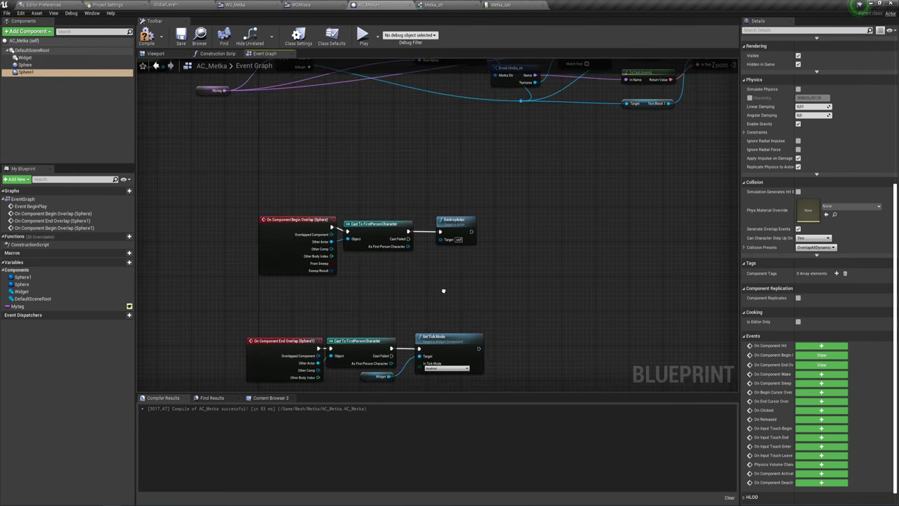
- Select the whole top node group and shift it slightly right
{"action": "right_click_drag", "start_coordinate": [444, 291], "coordinate": [440, 363]}
{"action": "scroll", "coordinate": [426, 227], "scroll_direction": "down", "scroll_amount": 2}
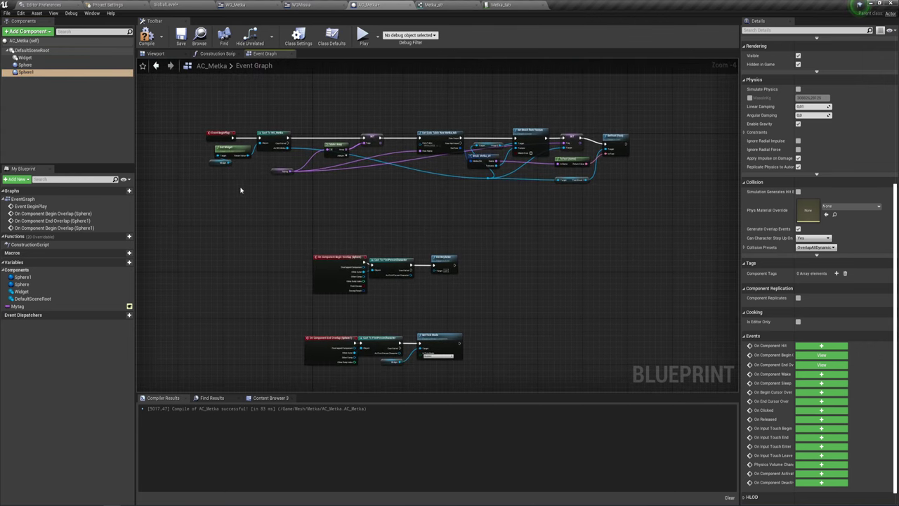
{"action": "left_click_drag", "start_coordinate": [202, 250], "coordinate": [651, 101]}
{"action": "left_click_drag", "start_coordinate": [212, 135], "coordinate": [318, 150]}
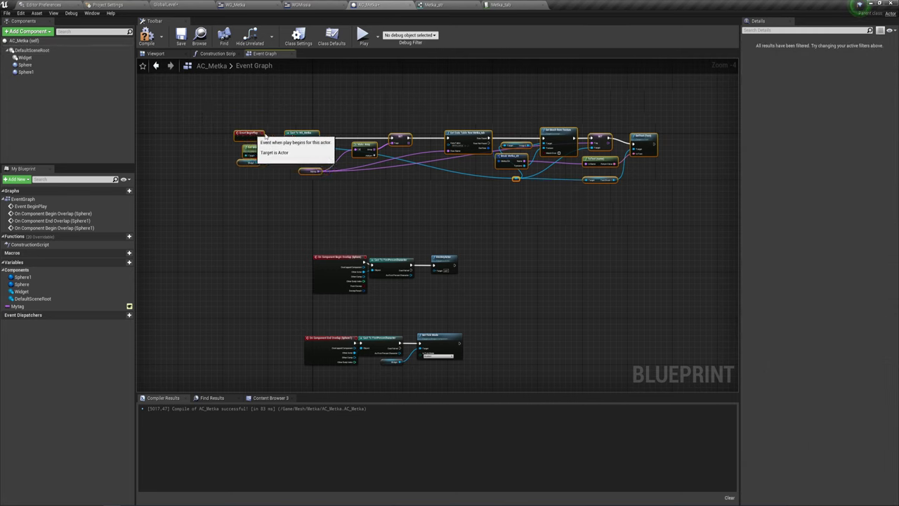
{"action": "scroll", "coordinate": [418, 181], "scroll_direction": "up", "scroll_amount": 4}
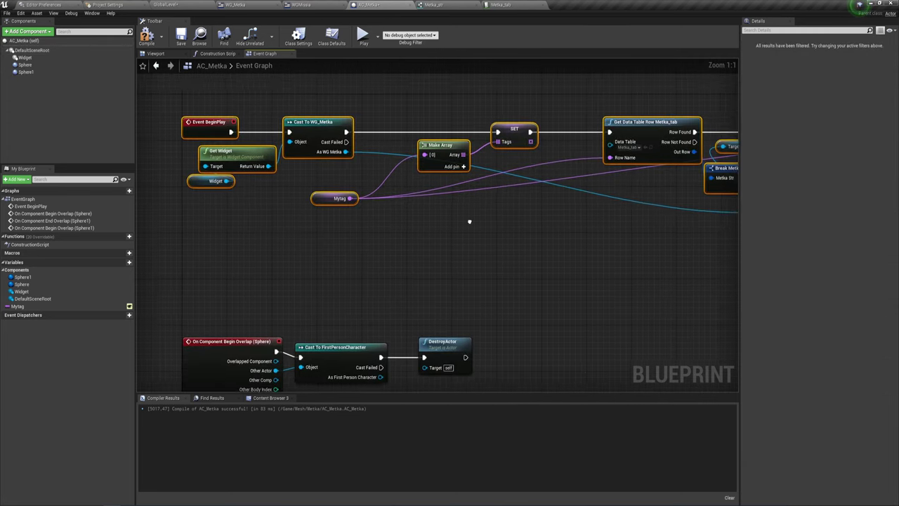
{"action": "right_click_drag", "start_coordinate": [534, 225], "coordinate": [482, 134]}
- Frame the two Sphere1 overlap groups and move the End Overlap group lower
{"action": "scroll", "coordinate": [489, 243], "scroll_direction": "down", "scroll_amount": 4}
{"action": "right_click_drag", "start_coordinate": [490, 242], "coordinate": [489, 204]}
{"action": "scroll", "coordinate": [489, 204], "scroll_direction": "up", "scroll_amount": 3}
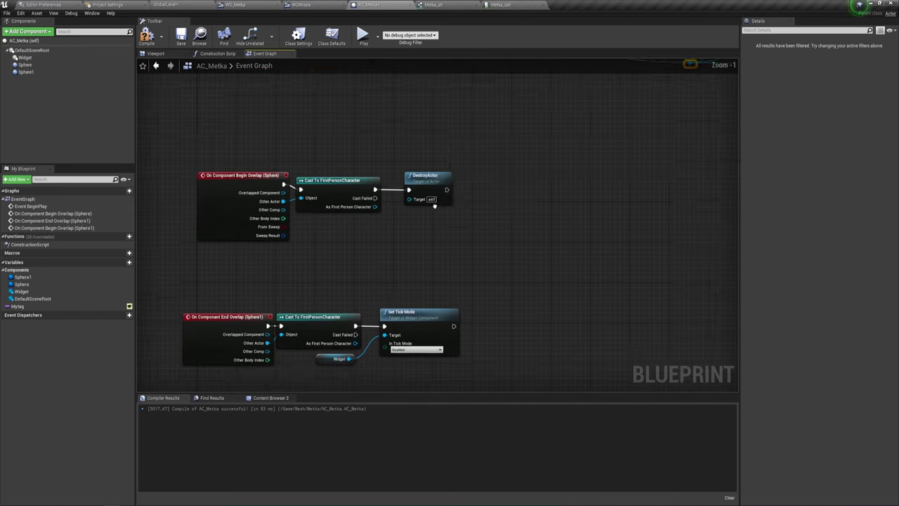
{"action": "mouse_move", "coordinate": [510, 281]}
{"action": "right_mouse_down"}
{"action": "mouse_move", "coordinate": [510, 132]}
{"action": "mouse_move", "coordinate": [435, 180]}
{"action": "right_mouse_up"}
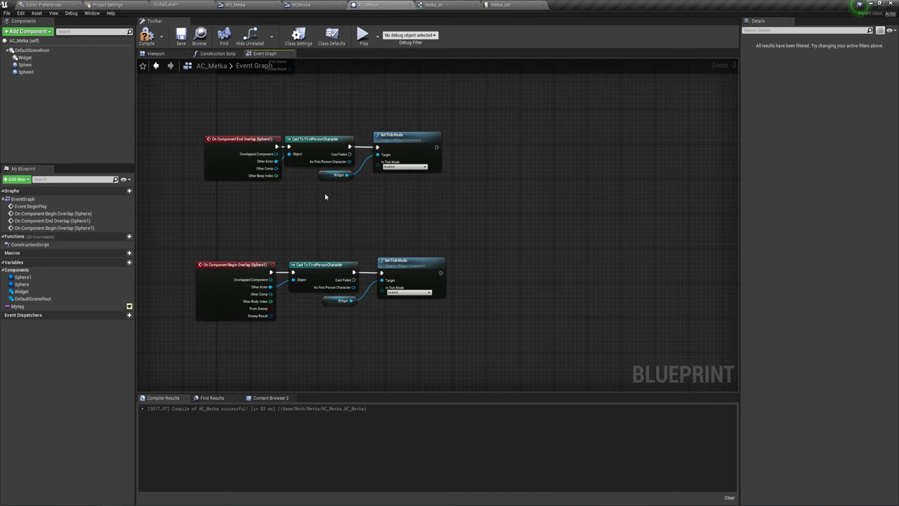
{"action": "left_click_drag", "start_coordinate": [325, 192], "coordinate": [417, 172]}
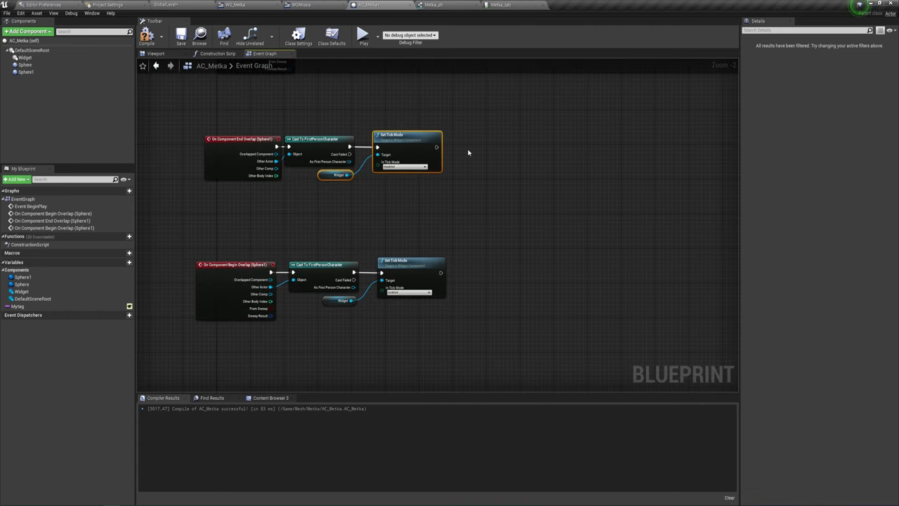
{"action": "right_click_drag", "start_coordinate": [469, 152], "coordinate": [431, 309]}
- Look over the Metka structure and the WGMissia Event Graph, then go to WG_Metka's Event Graph
{"action": "left_click", "coordinate": [441, 4]}
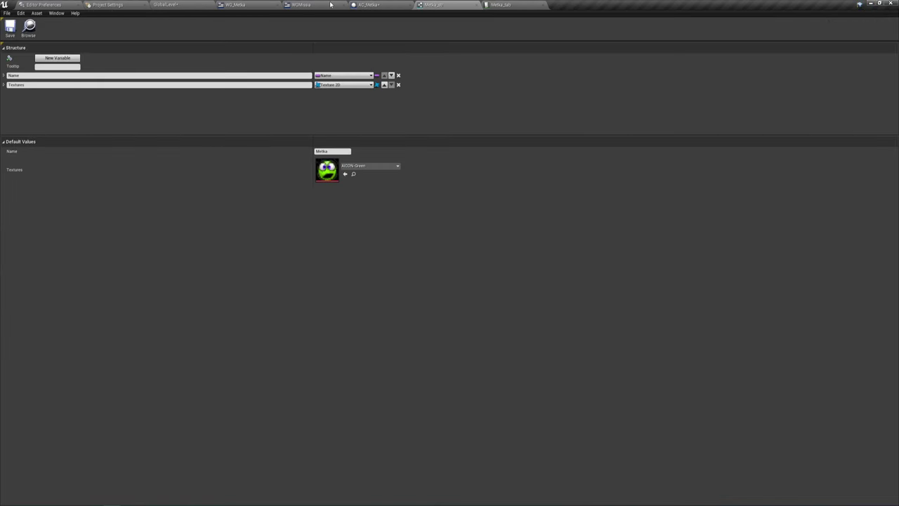
{"action": "left_click", "coordinate": [317, 4]}
{"action": "right_click_drag", "start_coordinate": [455, 156], "coordinate": [520, 269]}
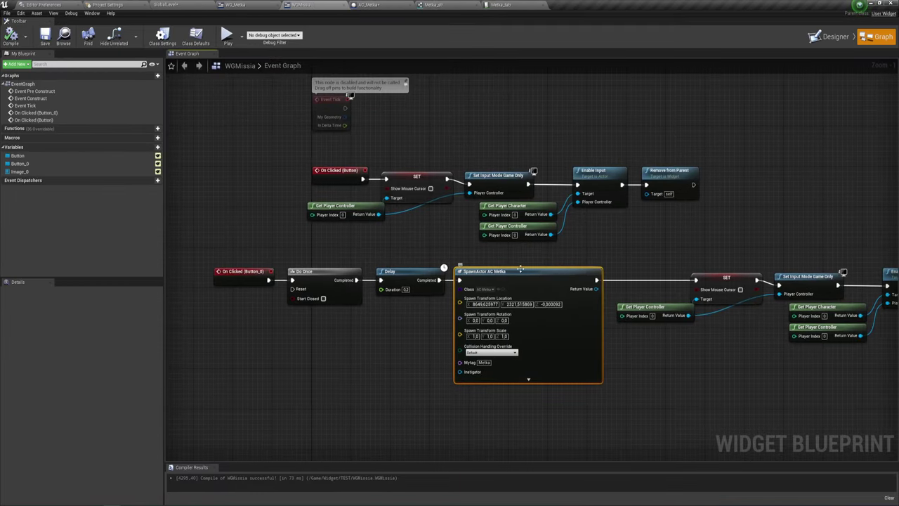
{"action": "right_click_drag", "start_coordinate": [569, 232], "coordinate": [400, 172]}
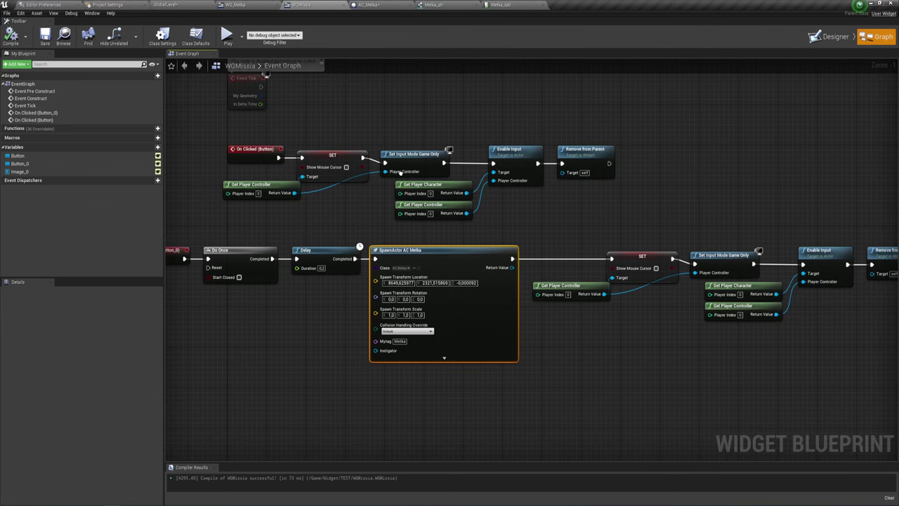
{"action": "left_click", "coordinate": [234, 4]}
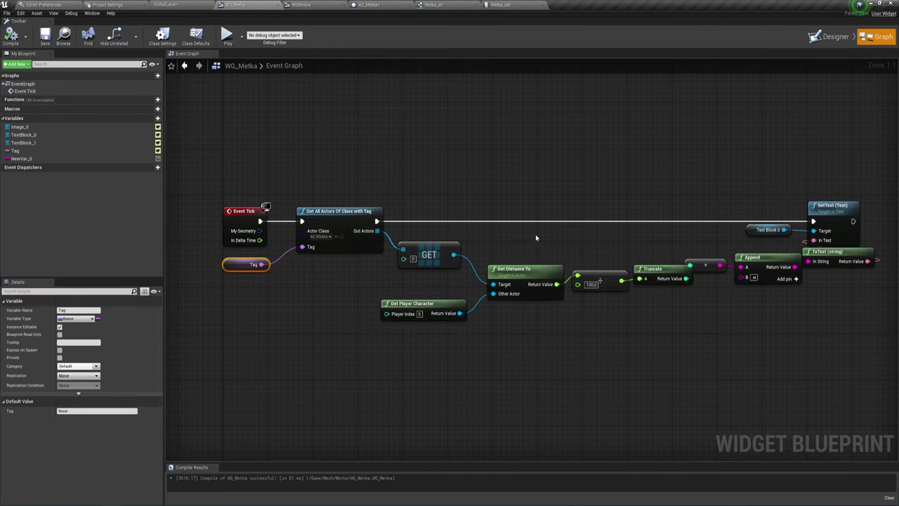
- Select the Get Distance To node and frame the distance nodes beside Event Tick
{"action": "right_click_drag", "start_coordinate": [536, 234], "coordinate": [518, 217]}
{"action": "left_click", "coordinate": [516, 253]}
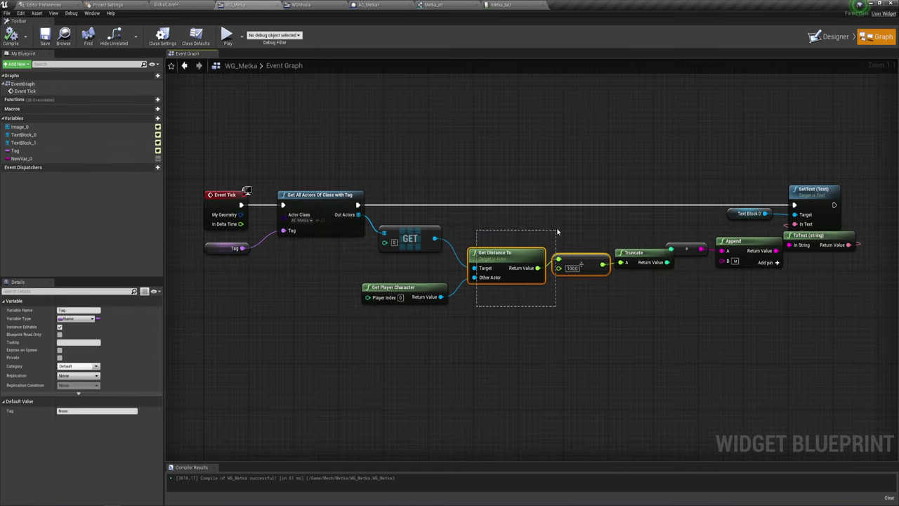
{"action": "right_click_drag", "start_coordinate": [532, 241], "coordinate": [471, 206]}
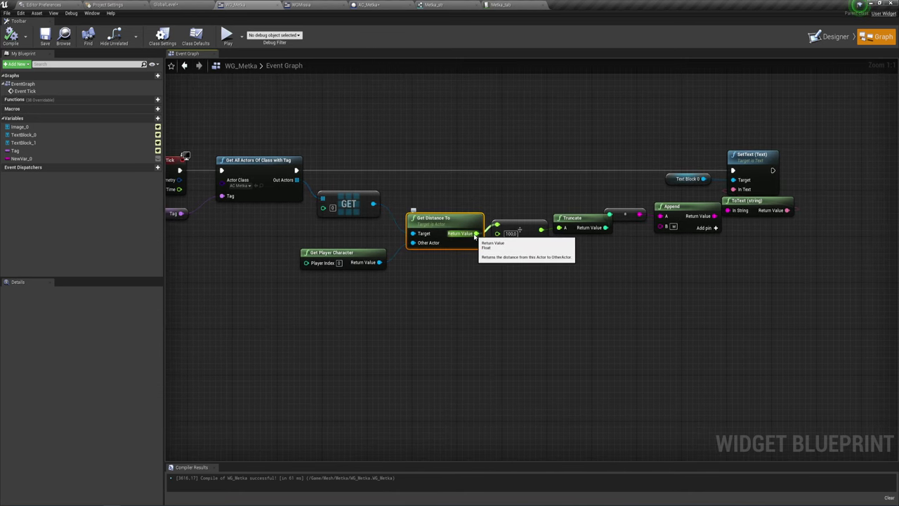
{"action": "left_click_drag", "start_coordinate": [476, 234], "coordinate": [555, 296]}
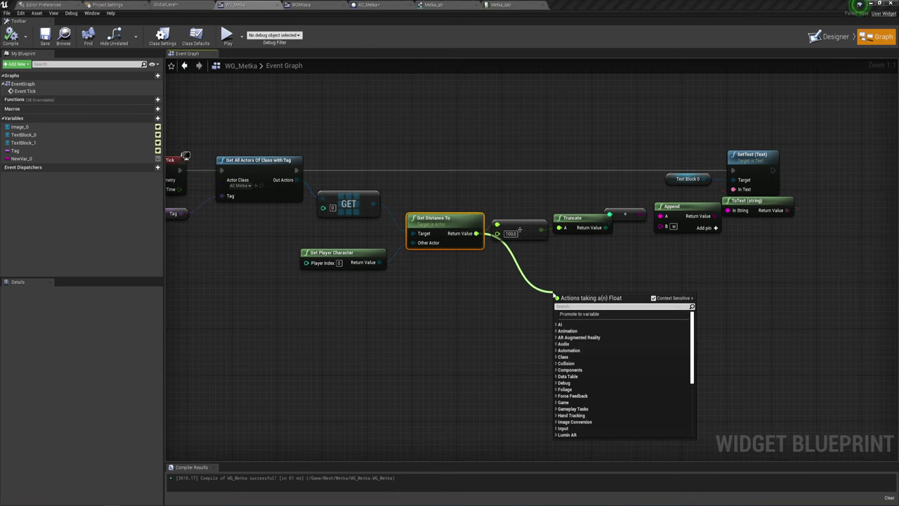
{"action": "type", "text": "/"}
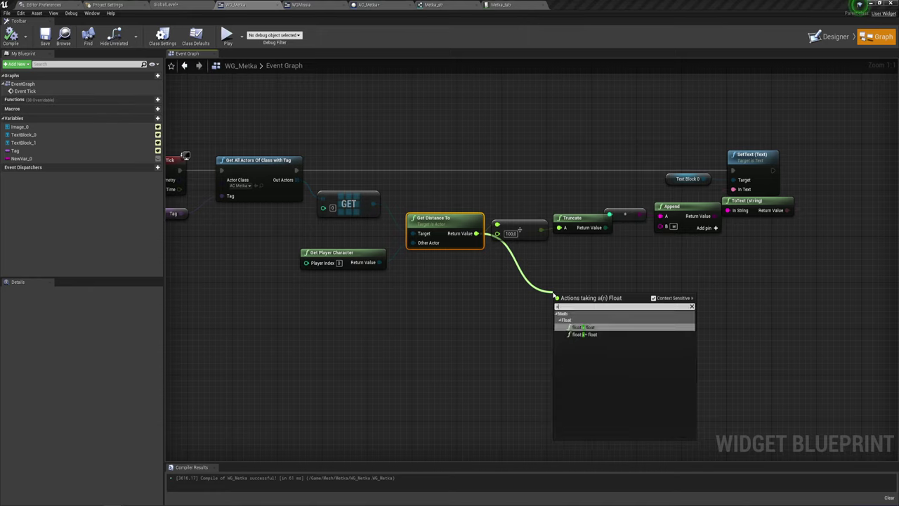
{"action": "left_click", "coordinate": [522, 303]}
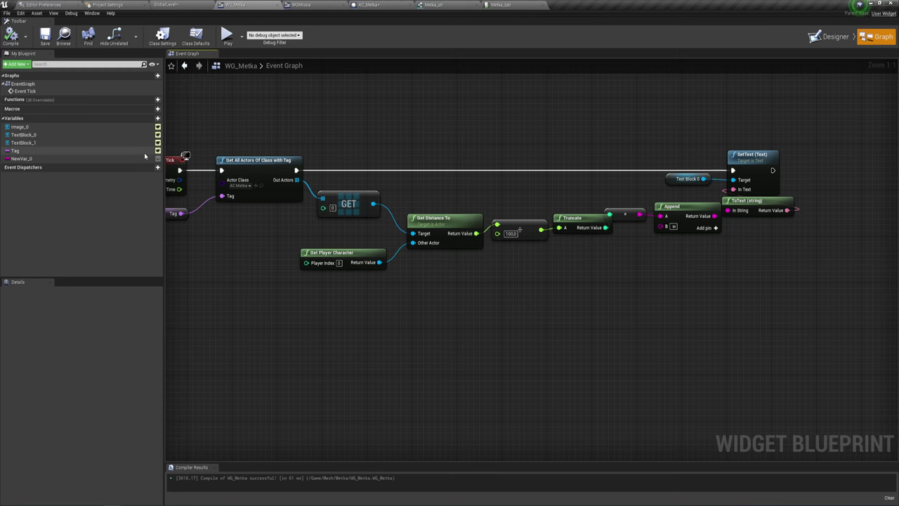
{"action": "right_click_drag", "start_coordinate": [397, 265], "coordinate": [445, 283]}
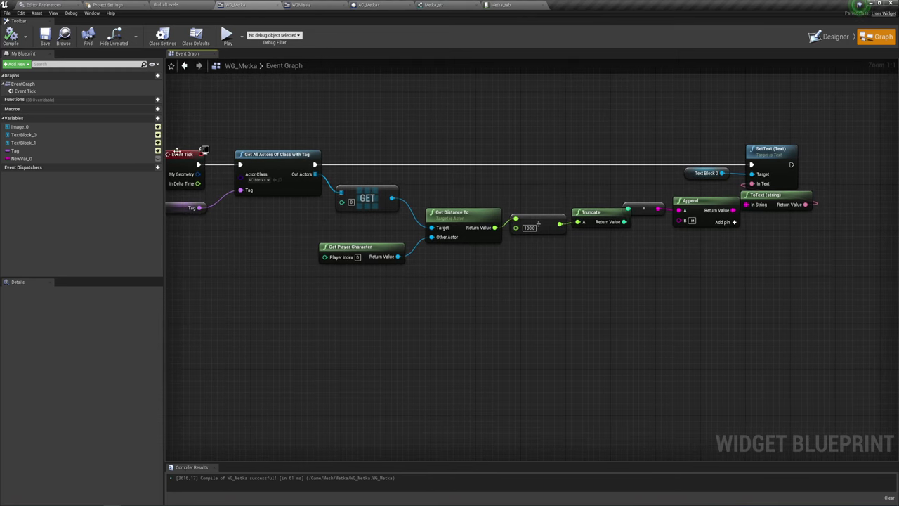
{"action": "right_click_drag", "start_coordinate": [488, 310], "coordinate": [459, 312]}
- Add a float > float comparison fed by Get Distance To's Return Value, then move Event Tick left
{"action": "left_click_drag", "start_coordinate": [463, 230], "coordinate": [557, 288]}
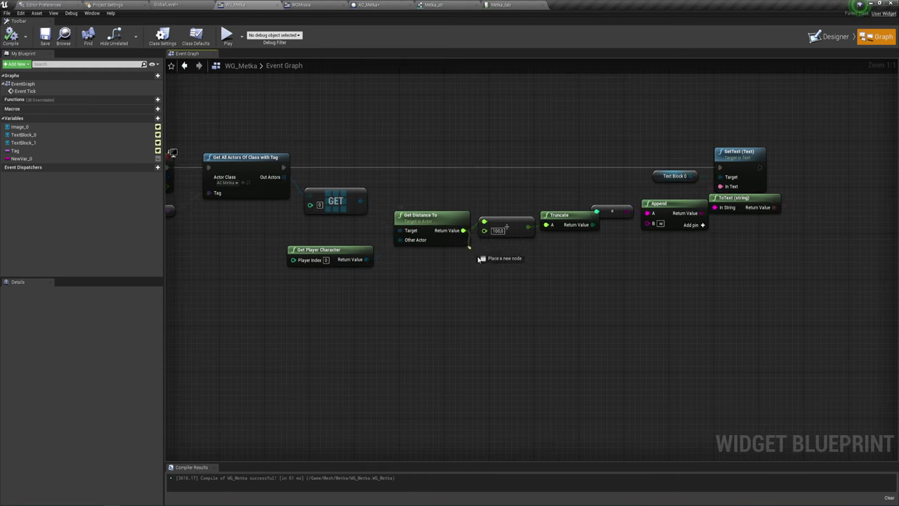
{"action": "type", "text": ">"}
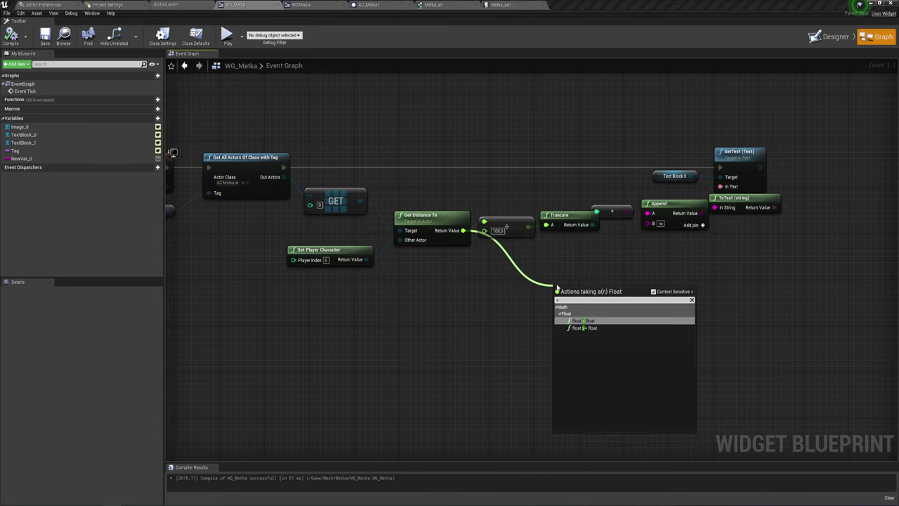
{"action": "left_click", "coordinate": [595, 321]}
{"action": "mouse_move", "coordinate": [588, 321]}
{"action": "right_mouse_down"}
{"action": "mouse_move", "coordinate": [475, 314]}
{"action": "mouse_move", "coordinate": [656, 273]}
{"action": "right_mouse_up"}
{"action": "right_click_drag", "start_coordinate": [345, 272], "coordinate": [478, 307]}
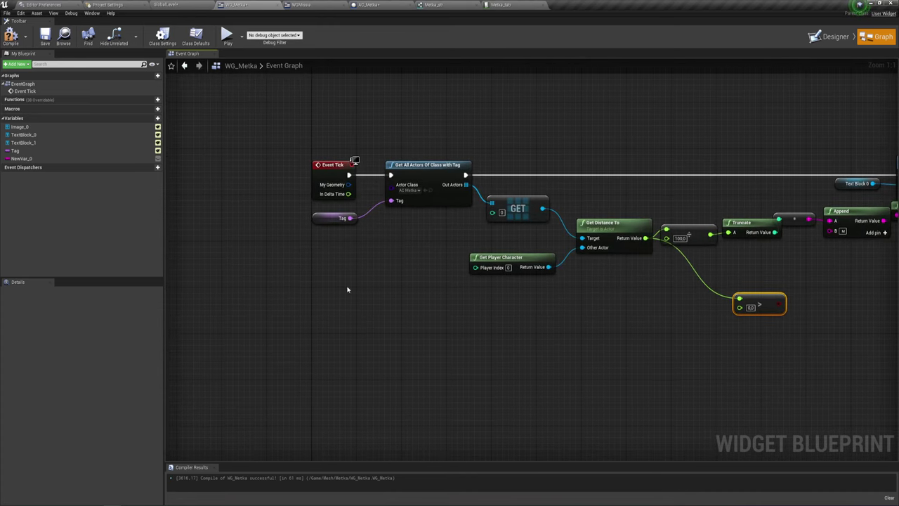
{"action": "left_click_drag", "start_coordinate": [334, 166], "coordinate": [239, 166]}
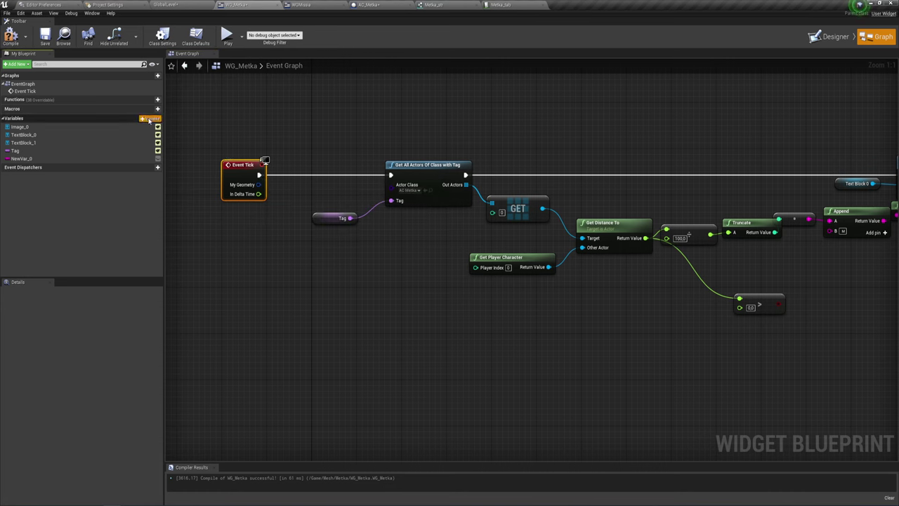
- Create a new Boolean variable named 'by' in the widget blueprint
{"action": "left_click", "coordinate": [150, 119]}
{"action": "type", "text": "ty"}
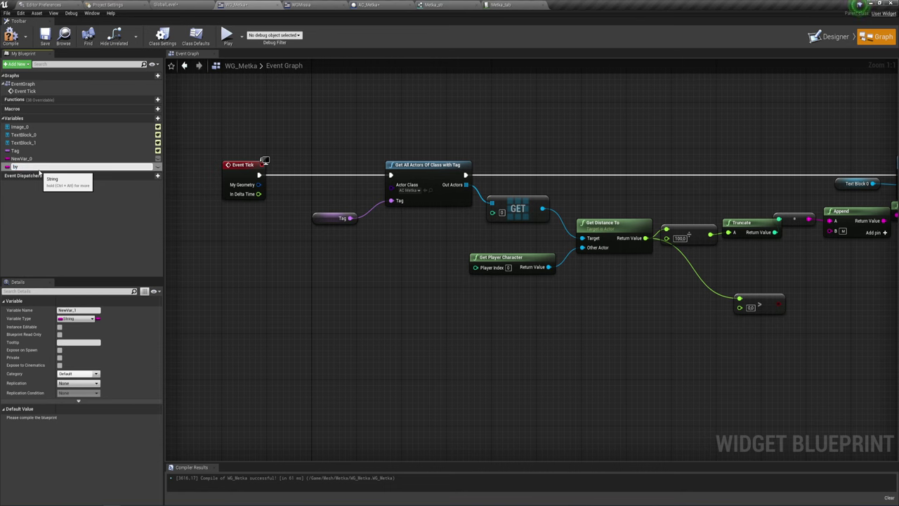
{"action": "key", "text": "Return"}
{"action": "left_click", "coordinate": [76, 318]}
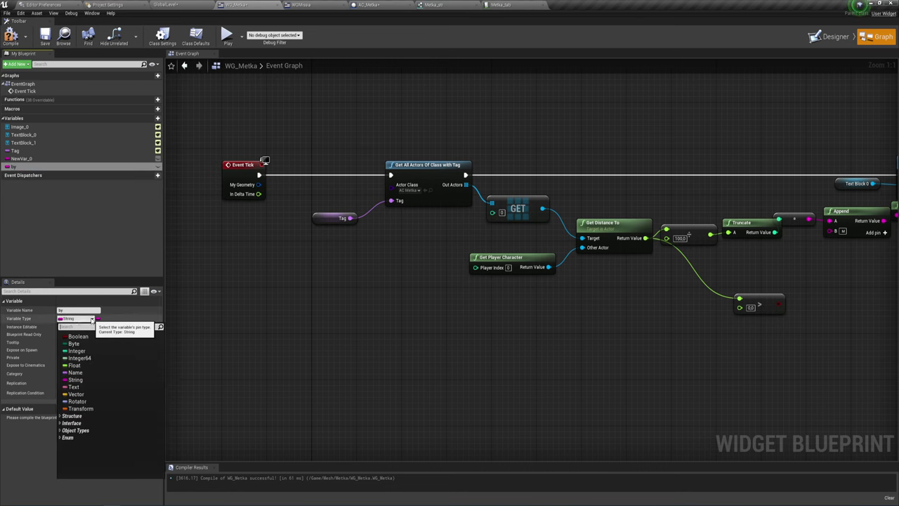
{"action": "left_click", "coordinate": [76, 341]}
- Add a Branch on 'by' after Event Tick, its True path running Get All Actors Of Class With Tag
{"action": "left_click", "coordinate": [11, 169]}
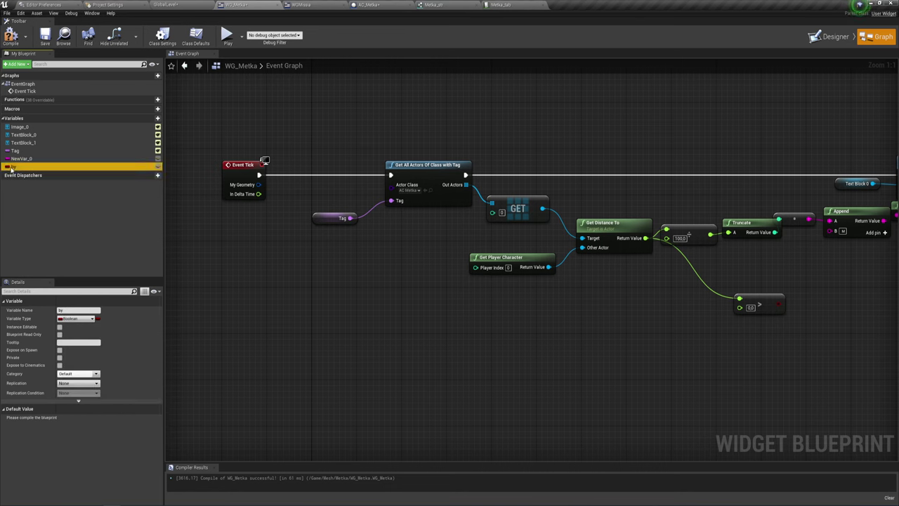
{"action": "mouse_move", "coordinate": [247, 220]}
{"action": "left_mouse_down", "text": "ctrl"}
{"action": "mouse_move", "coordinate": [233, 221]}
{"action": "mouse_move", "coordinate": [288, 191]}
{"action": "left_mouse_up", "text": "ctrl"}
{"action": "type", "text": "branch"}
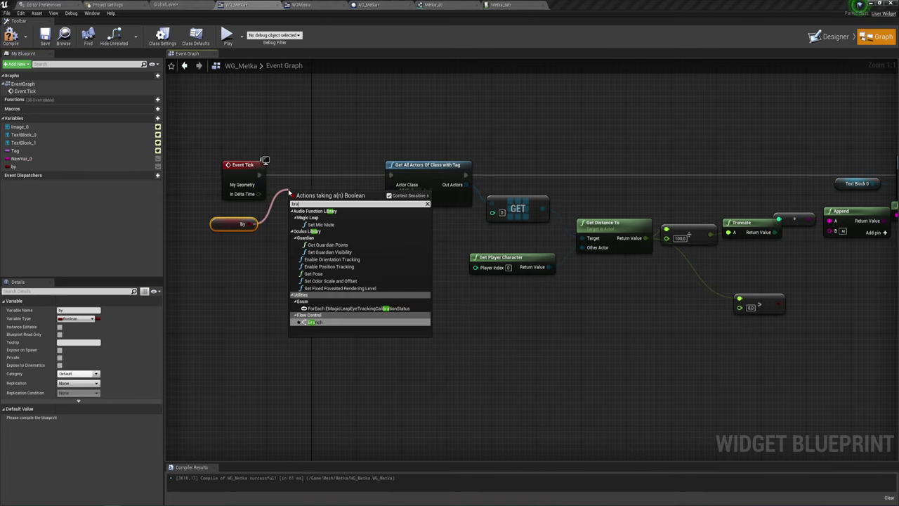
{"action": "key", "text": "Return"}
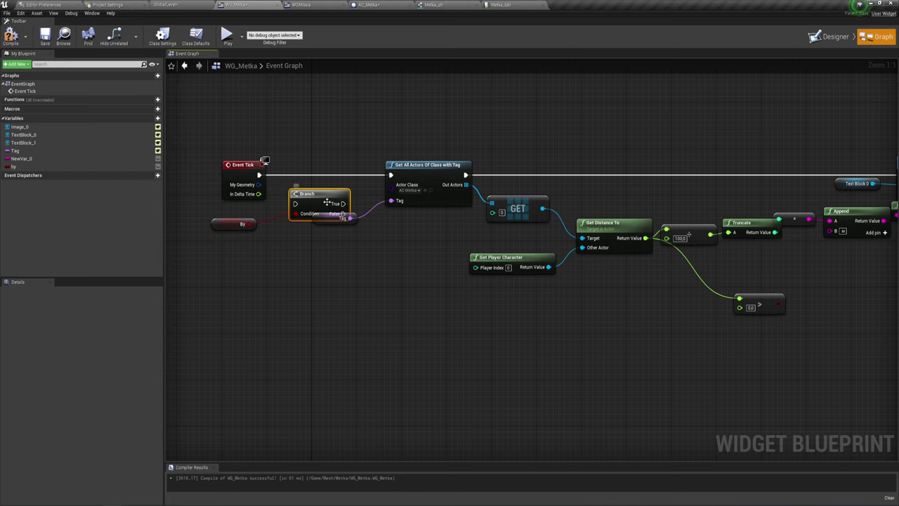
{"action": "mouse_move", "coordinate": [327, 202]}
{"action": "left_mouse_down"}
{"action": "mouse_move", "coordinate": [320, 174]}
{"action": "mouse_move", "coordinate": [259, 175]}
{"action": "left_mouse_up"}
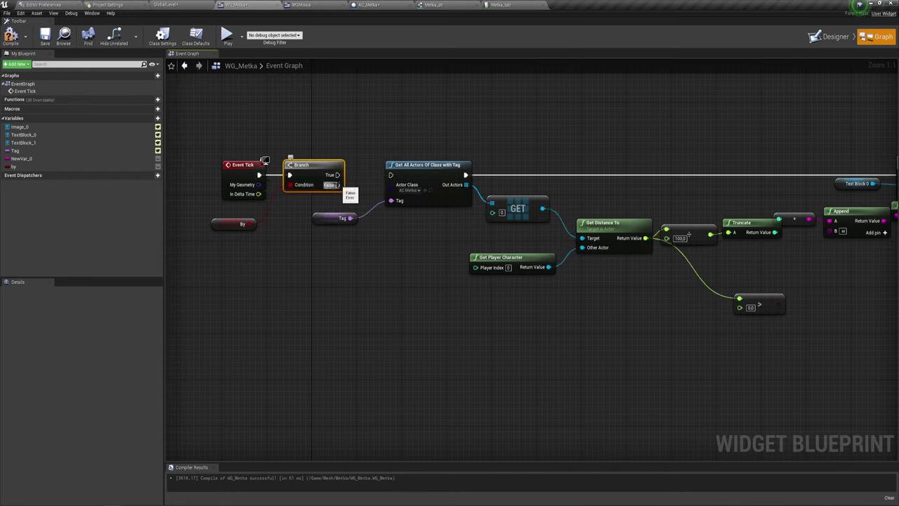
{"action": "left_click_drag", "start_coordinate": [338, 175], "coordinate": [391, 175]}
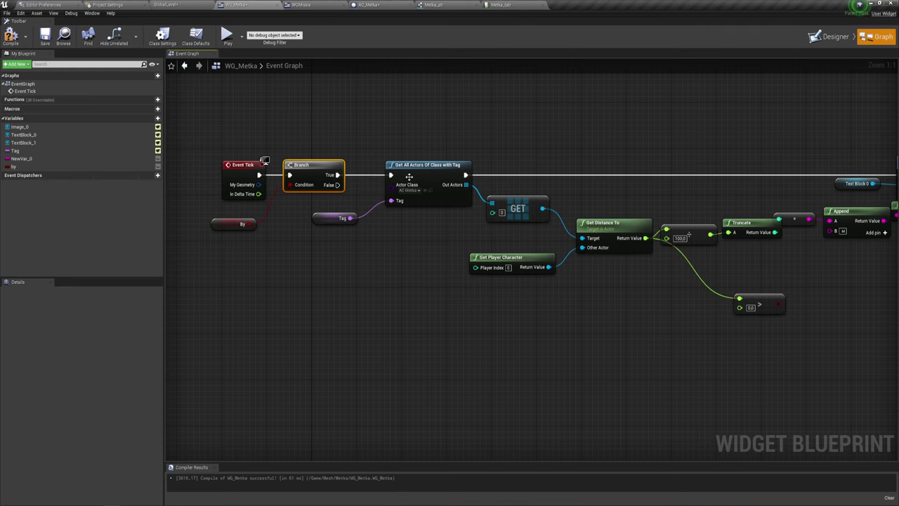
- Add a Branch on the distance > 3000 result, executed after SetText
{"action": "right_click_drag", "start_coordinate": [373, 275], "coordinate": [232, 217]}
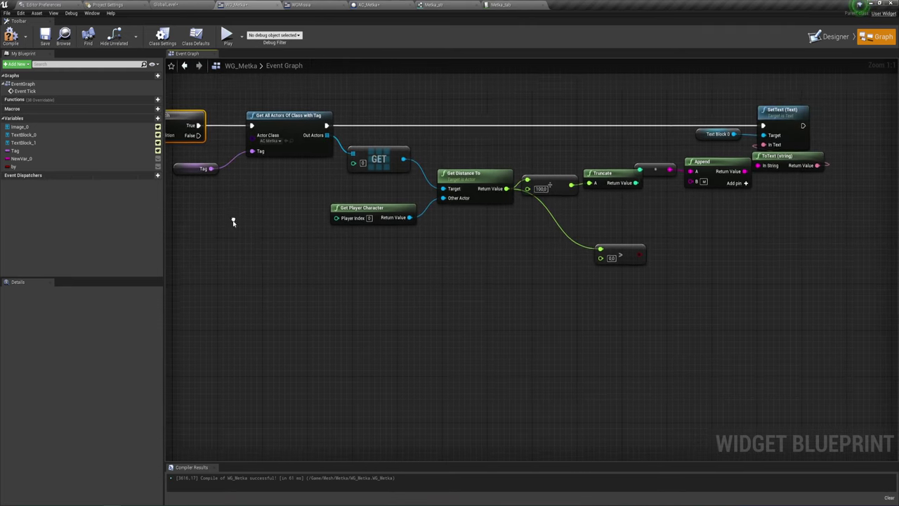
{"action": "right_click_drag", "start_coordinate": [546, 291], "coordinate": [356, 291]}
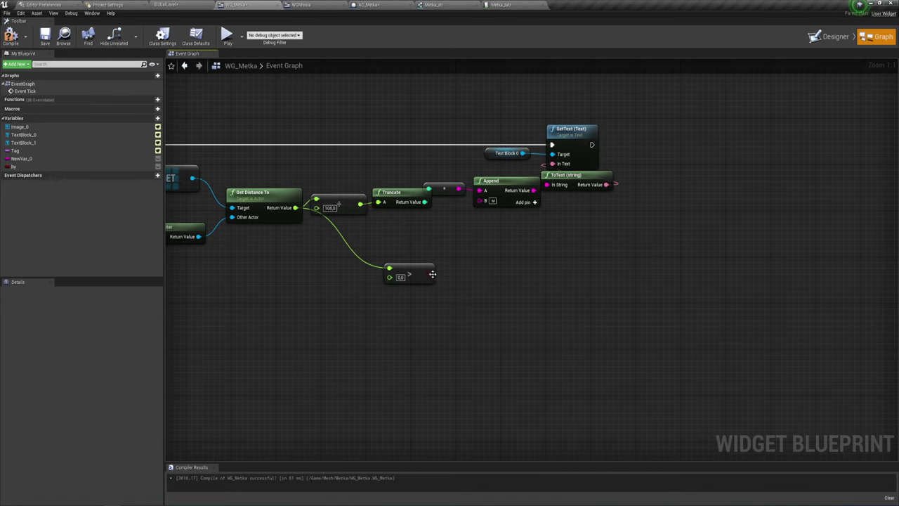
{"action": "left_click_drag", "start_coordinate": [430, 274], "coordinate": [541, 246]}
{"action": "type", "text": "branch"}
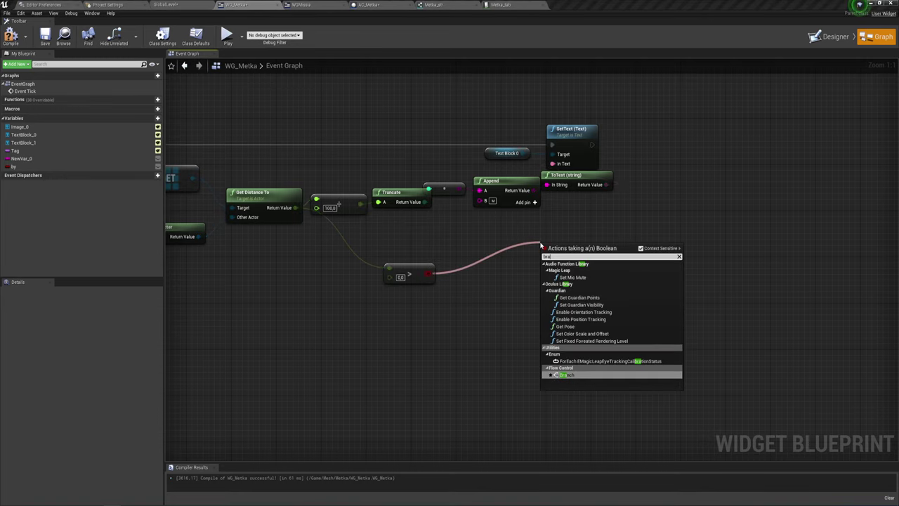
{"action": "key", "text": "Return"}
{"action": "left_click_drag", "start_coordinate": [572, 254], "coordinate": [686, 151]}
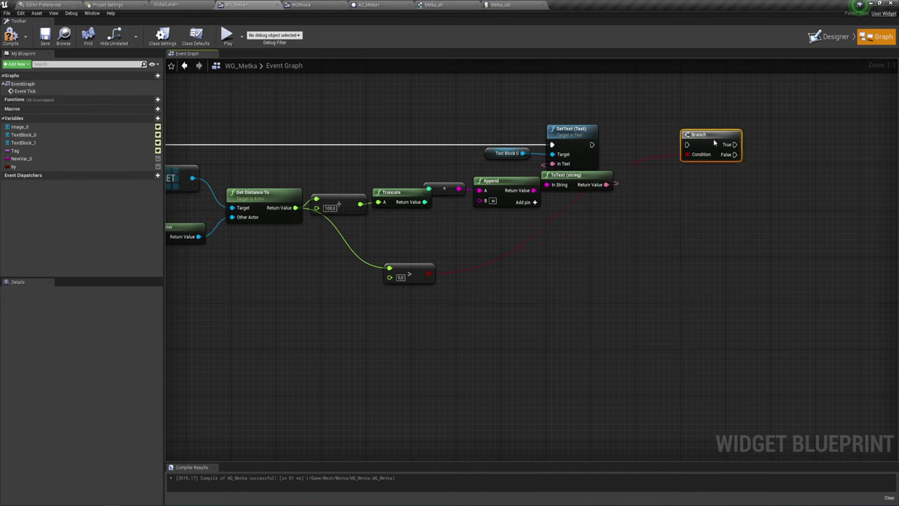
{"action": "left_click_drag", "start_coordinate": [591, 145], "coordinate": [660, 152]}
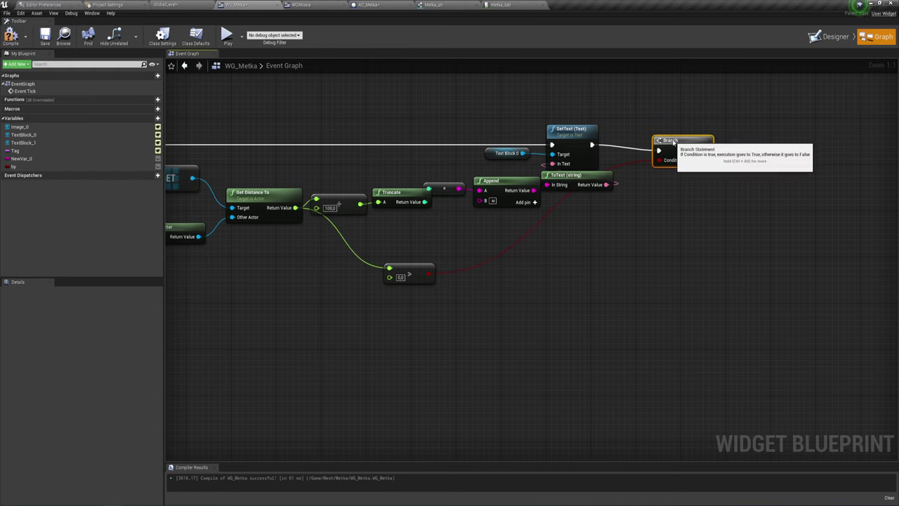
{"action": "right_click_drag", "start_coordinate": [536, 254], "coordinate": [549, 254]}
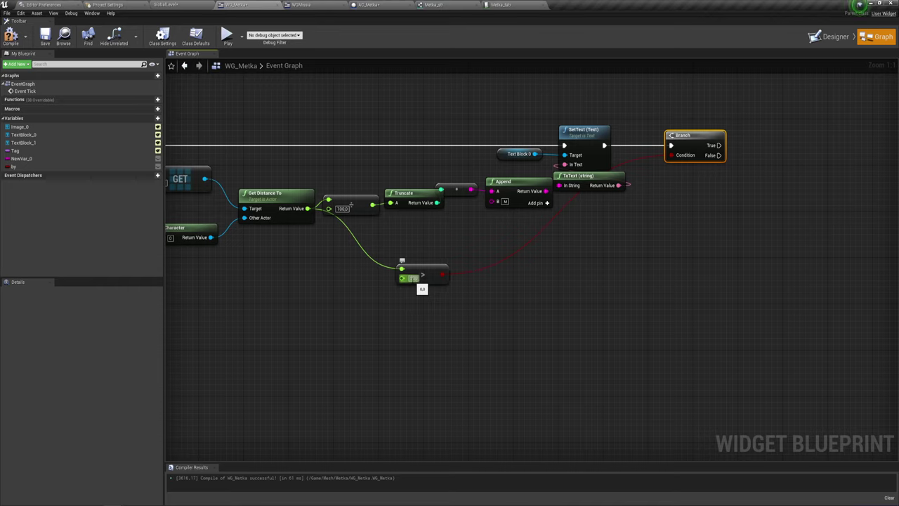
{"action": "right_click_drag", "start_coordinate": [694, 281], "coordinate": [531, 321]}
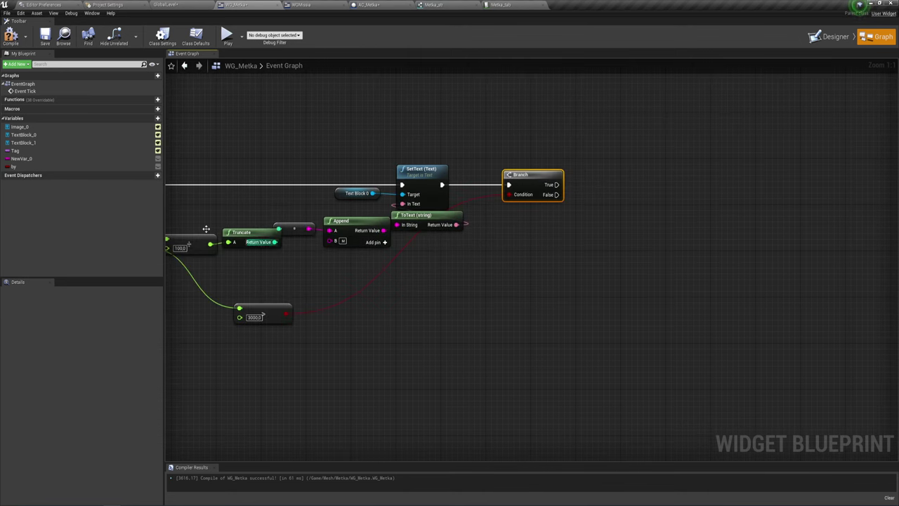
- Add SET by nodes: false on the Branch's True path, true on its False path
{"action": "left_click", "coordinate": [14, 168]}
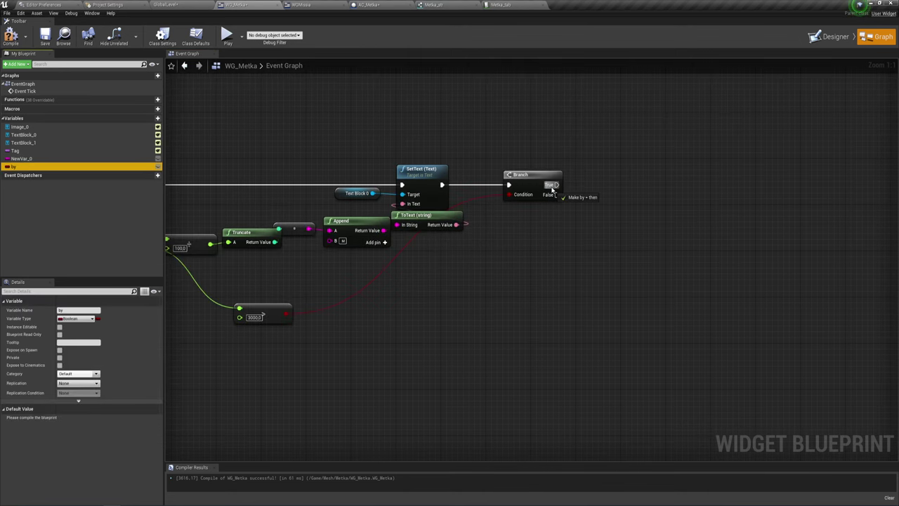
{"action": "left_click_drag", "start_coordinate": [14, 167], "coordinate": [590, 174], "text": "alt"}
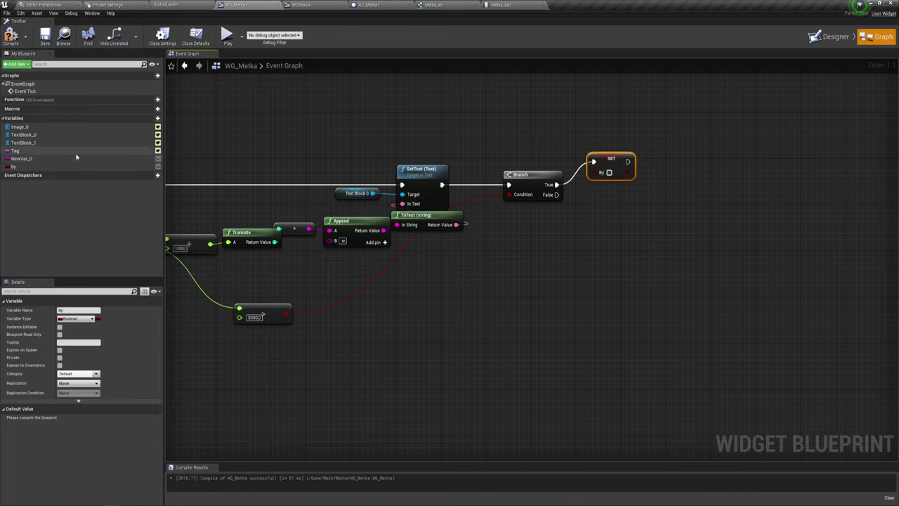
{"action": "mouse_move", "coordinate": [15, 167]}
{"action": "left_mouse_down"}
{"action": "mouse_move", "coordinate": [564, 212]}
{"action": "mouse_move", "coordinate": [552, 195]}
{"action": "left_mouse_up"}
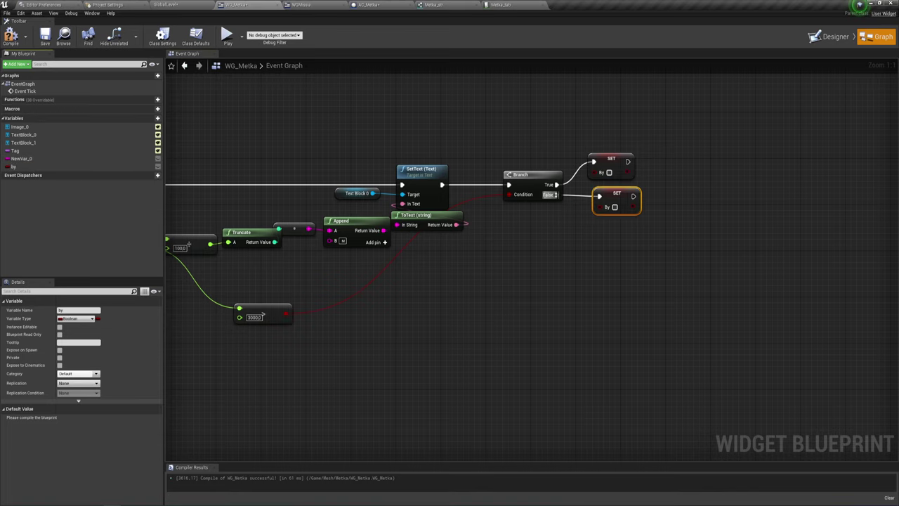
{"action": "left_click_drag", "start_coordinate": [615, 206], "coordinate": [609, 212]}
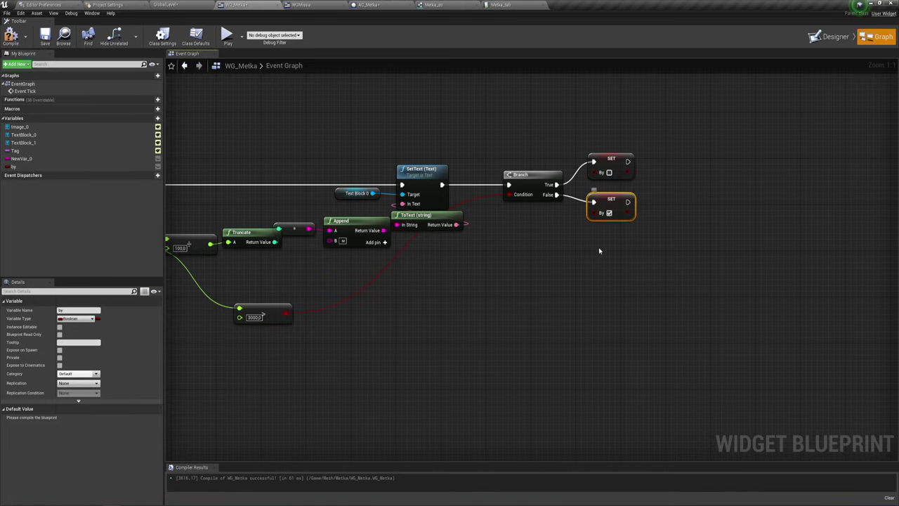
{"action": "scroll", "coordinate": [578, 261], "scroll_direction": "down", "scroll_amount": 2}
{"action": "right_click_drag", "start_coordinate": [577, 261], "coordinate": [638, 283]}
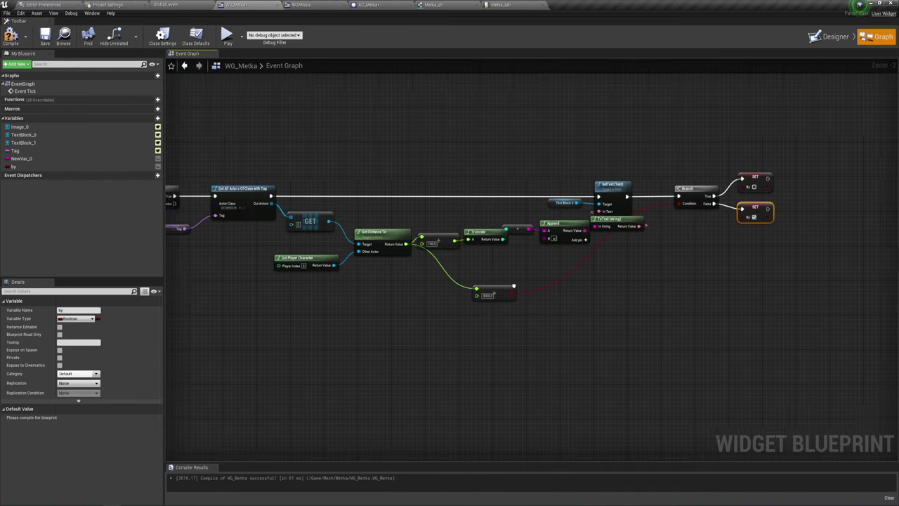
- Compile the WG_Metka widget blueprint and run a quick play test
{"action": "scroll", "coordinate": [480, 262], "scroll_direction": "up", "scroll_amount": 1}
{"action": "right_click_drag", "start_coordinate": [480, 262], "coordinate": [538, 263]}
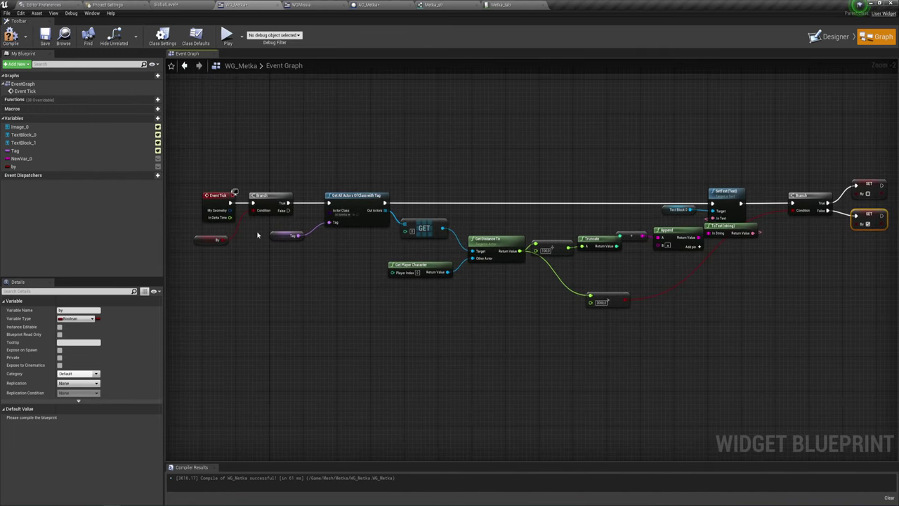
{"action": "scroll", "coordinate": [265, 246], "scroll_direction": "up", "scroll_amount": 1}
{"action": "right_click_drag", "start_coordinate": [266, 245], "coordinate": [343, 246]}
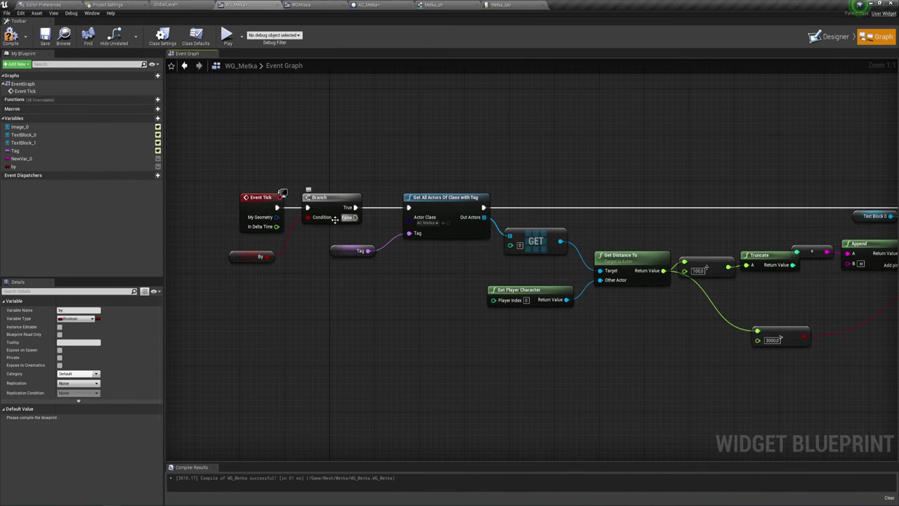
{"action": "right_click_drag", "start_coordinate": [369, 246], "coordinate": [345, 282]}
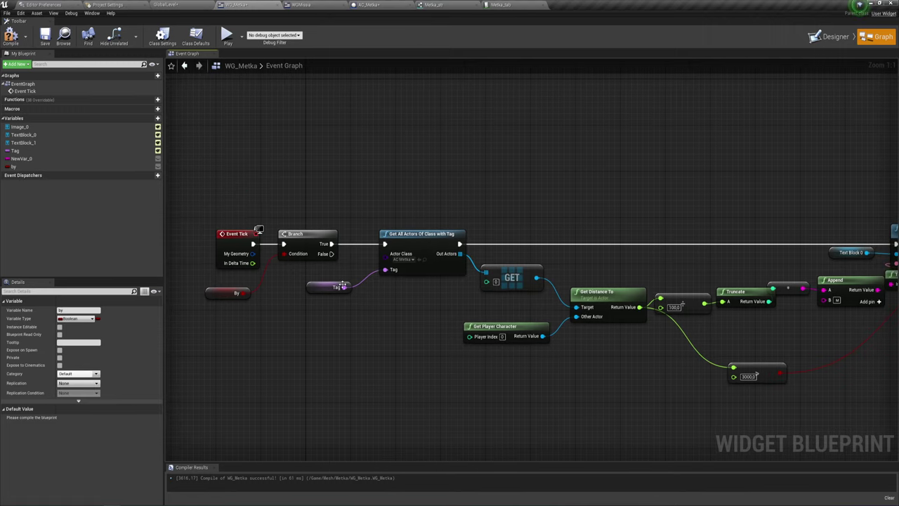
{"action": "left_click", "coordinate": [10, 35]}
{"action": "left_click", "coordinate": [227, 37]}
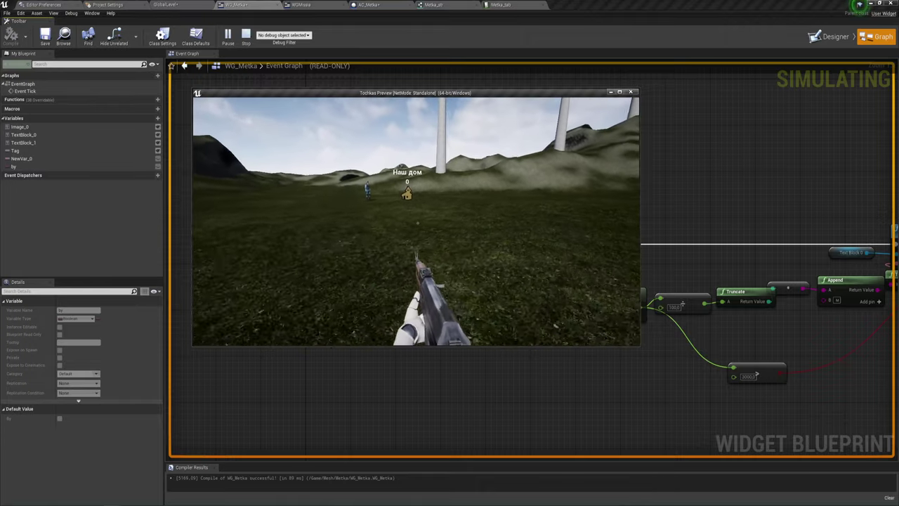
{"action": "key", "text": "Escape"}
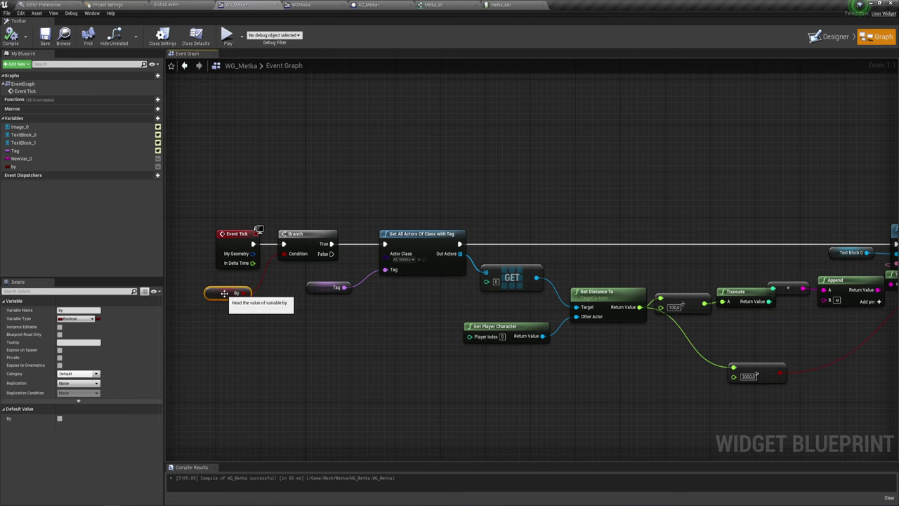
- Make By default to true, then play-test walking toward the Наш дом marker to check its distance
{"action": "right_click_drag", "start_coordinate": [290, 279], "coordinate": [298, 259]}
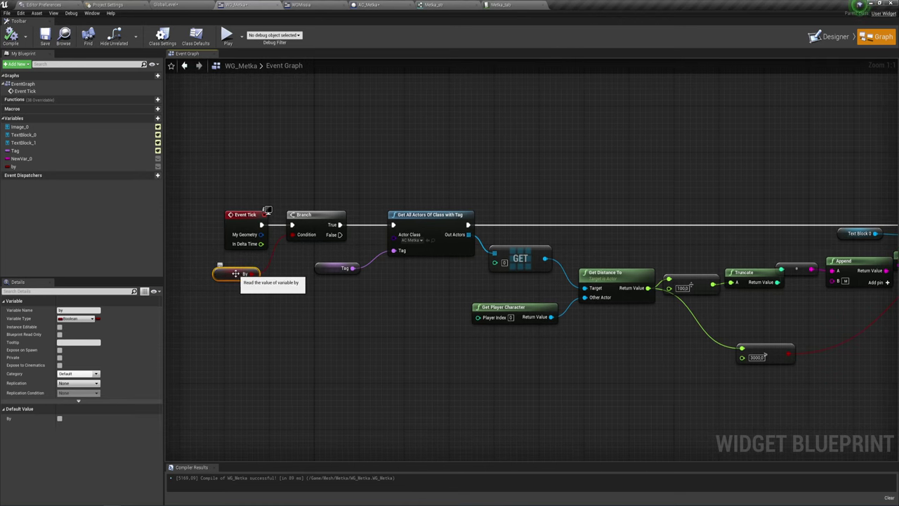
{"action": "left_click", "coordinate": [60, 419]}
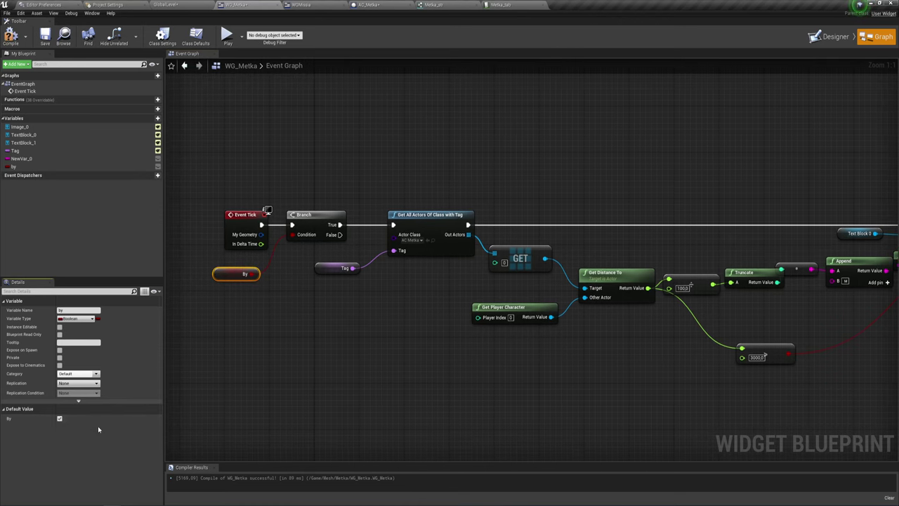
{"action": "left_click", "coordinate": [227, 35]}
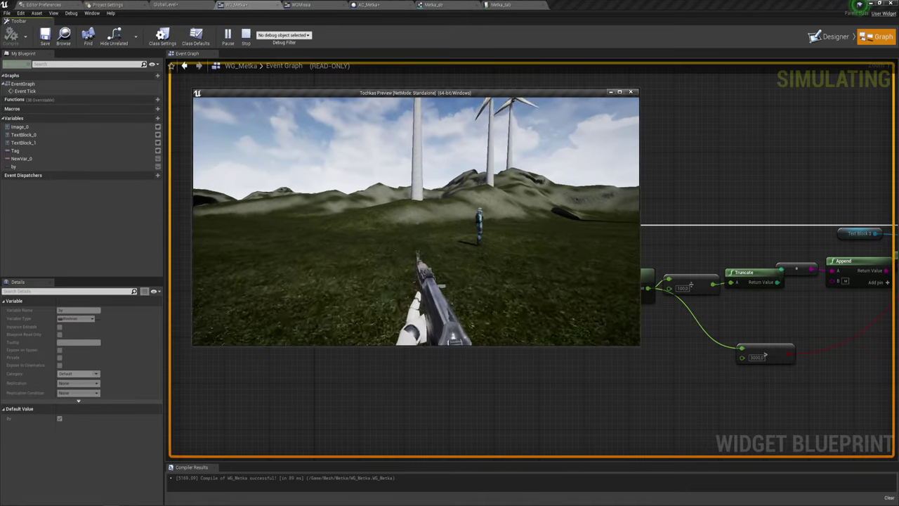
{"action": "key", "text": "w"}
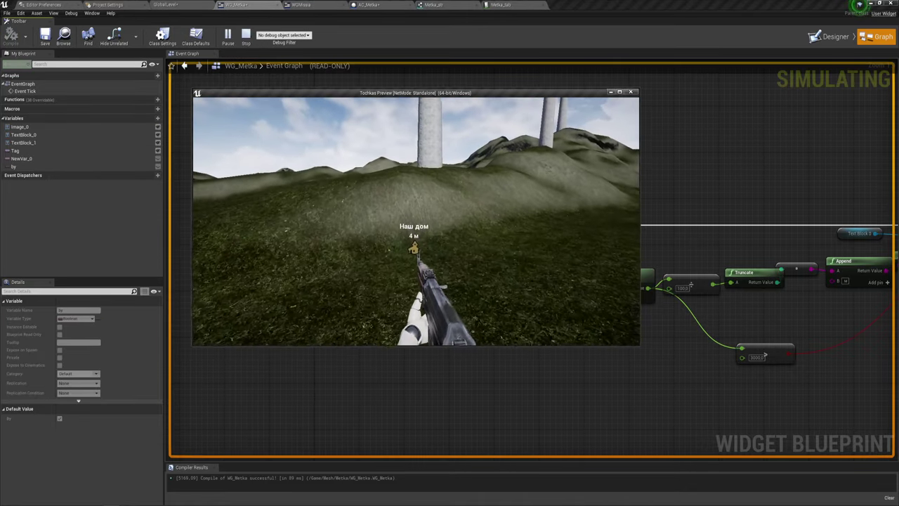
{"action": "key", "text": "s"}
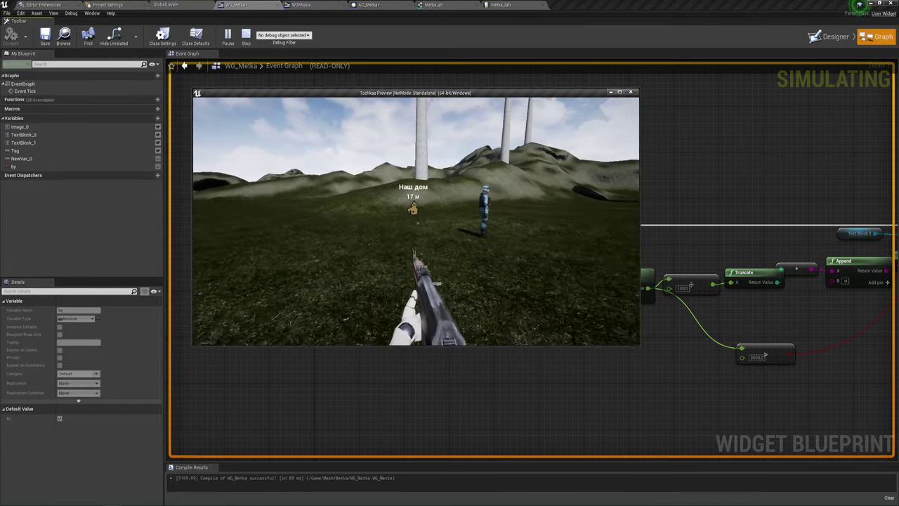
{"action": "key", "text": "Escape"}
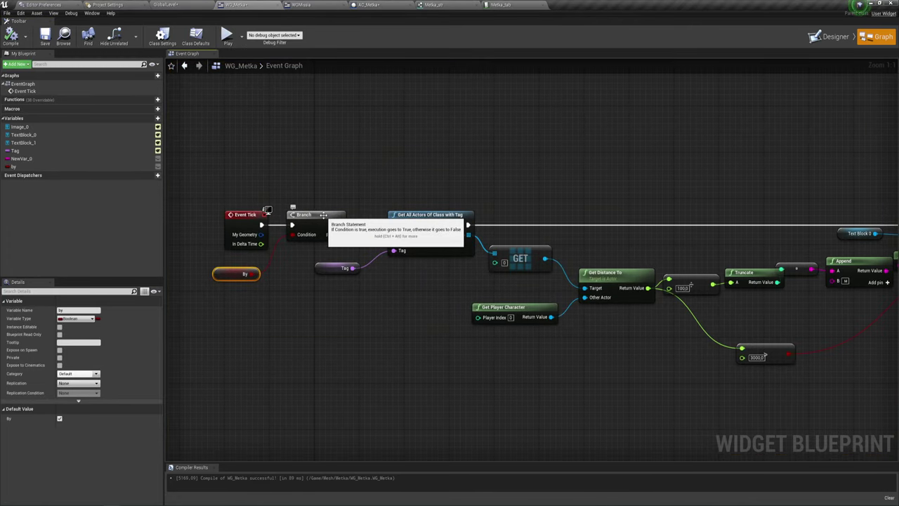